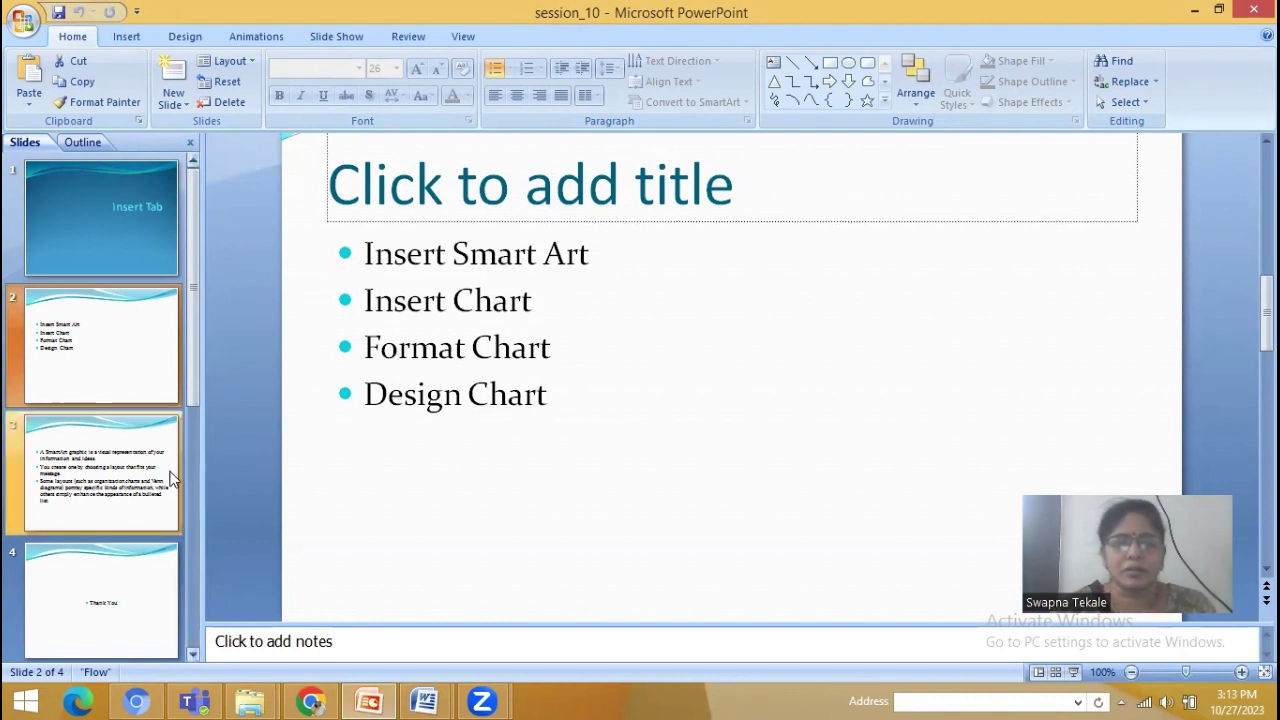
- Open slide 3 and read its bullet points on SmartArt graphics and their layouts
left_click(57, 512)
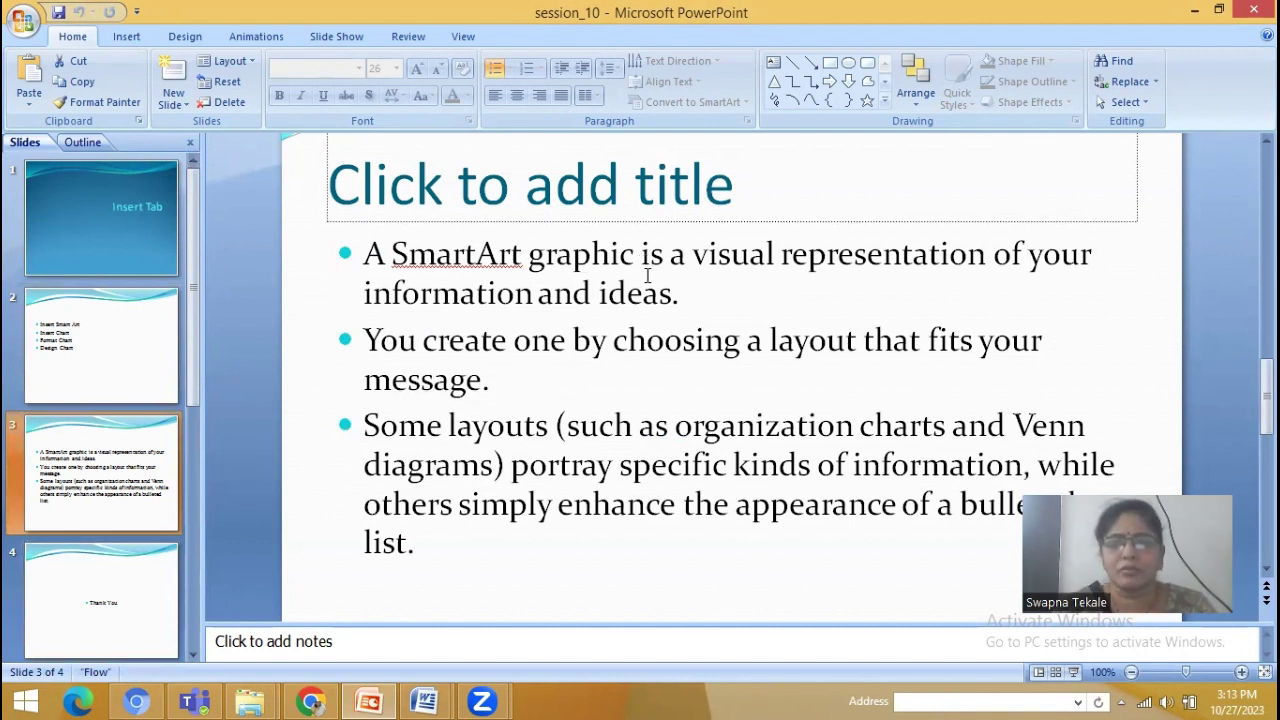
left_click(696, 300)
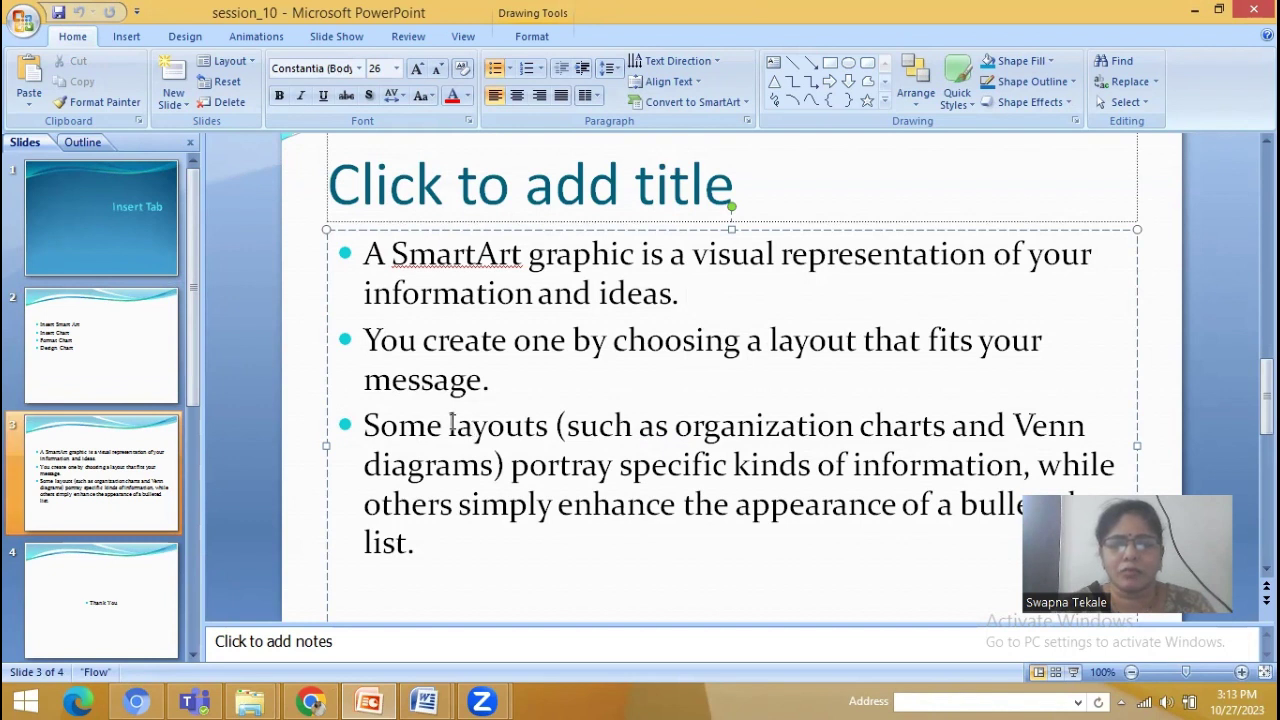
left_click_drag(450, 424, 543, 425)
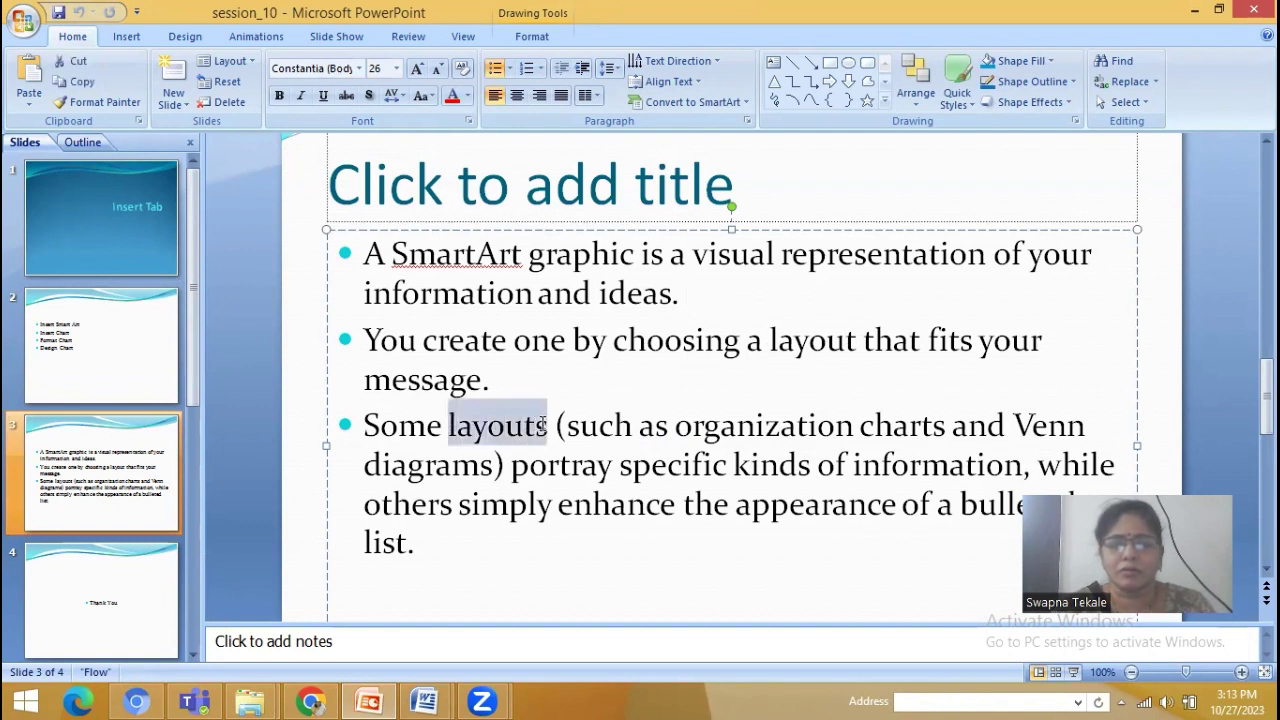
left_click(748, 502)
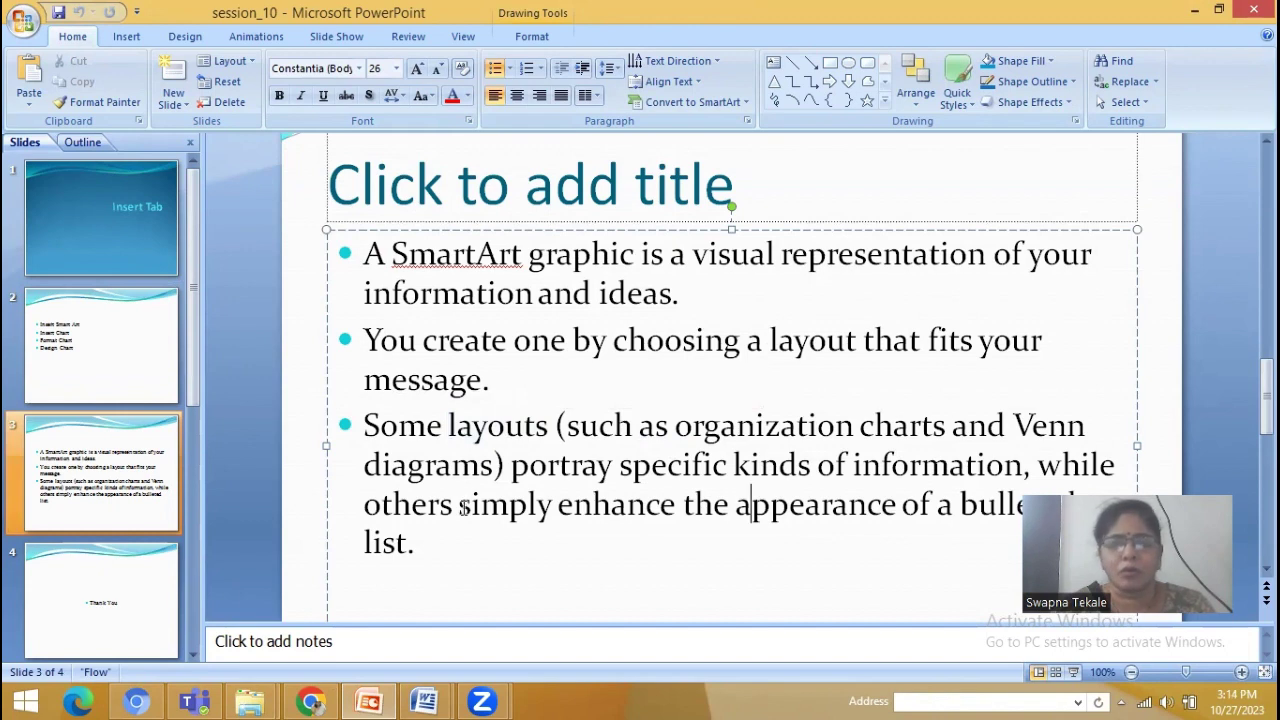
- Switch to the blank Document1 in Word and open the chooser for inserting a SmartArt graphic
mouse_move(424, 700)
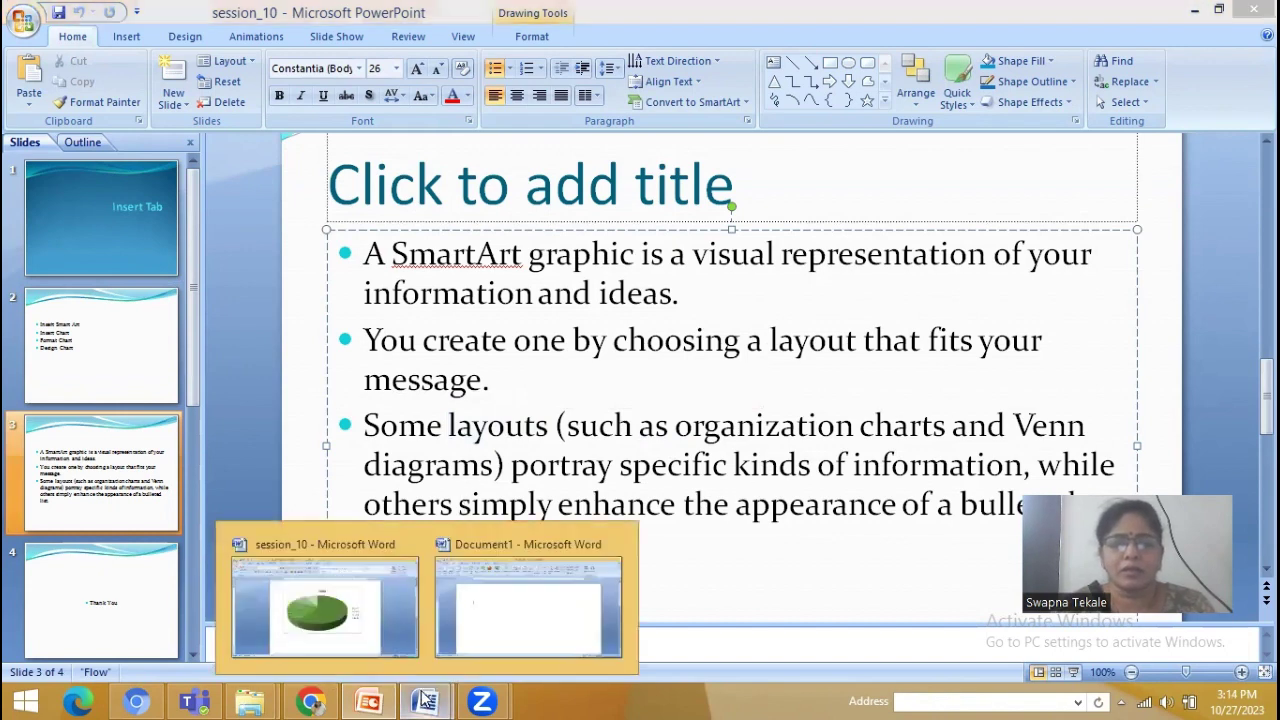
left_click(485, 625)
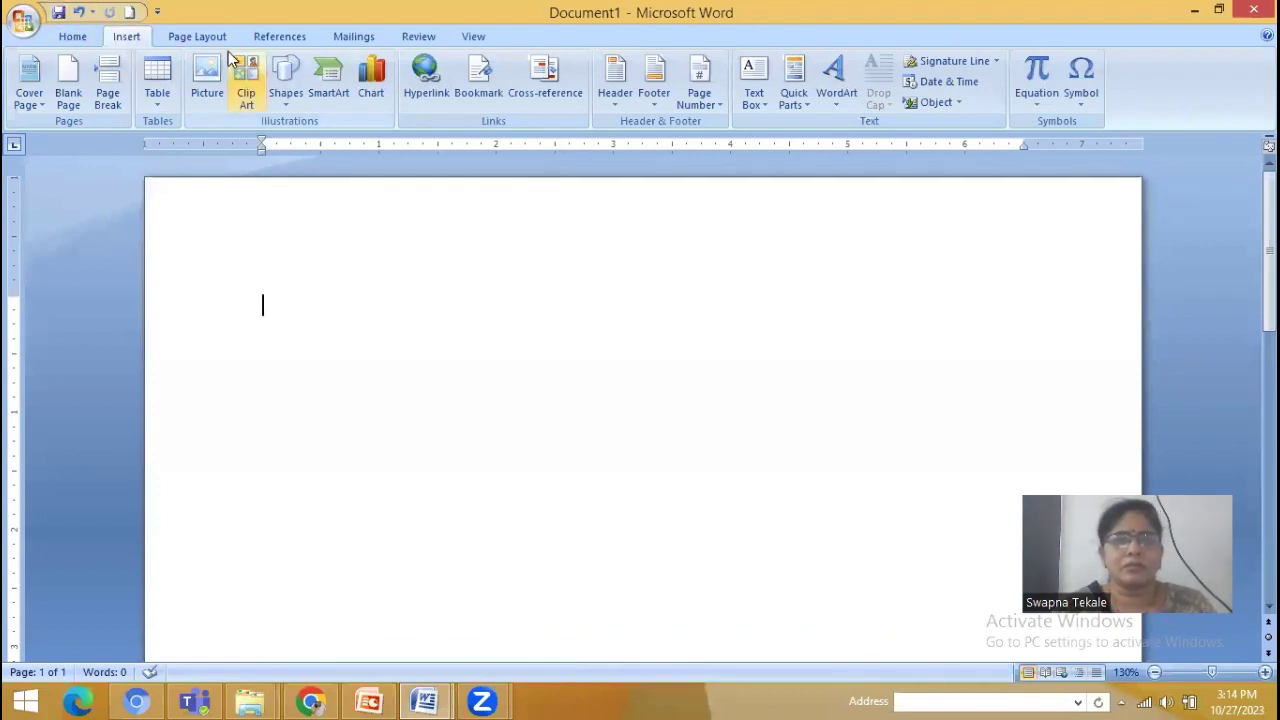
left_click(325, 86)
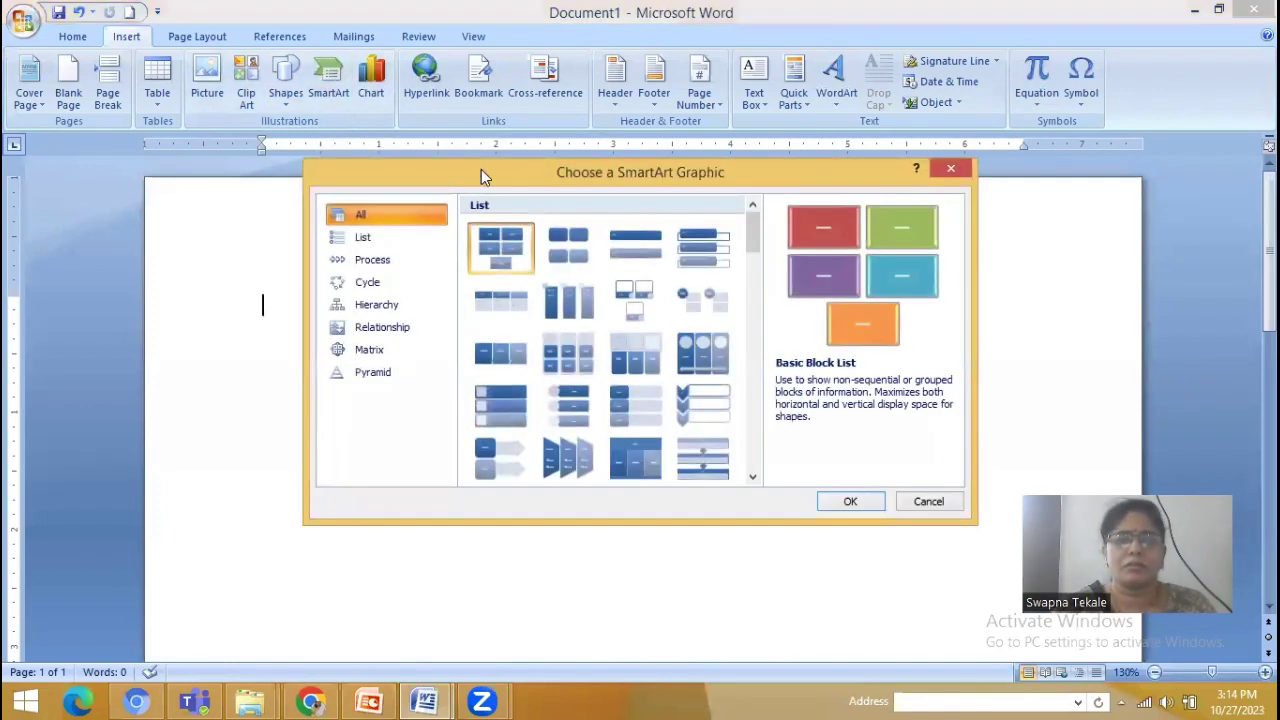
left_click_drag(520, 174, 520, 167)
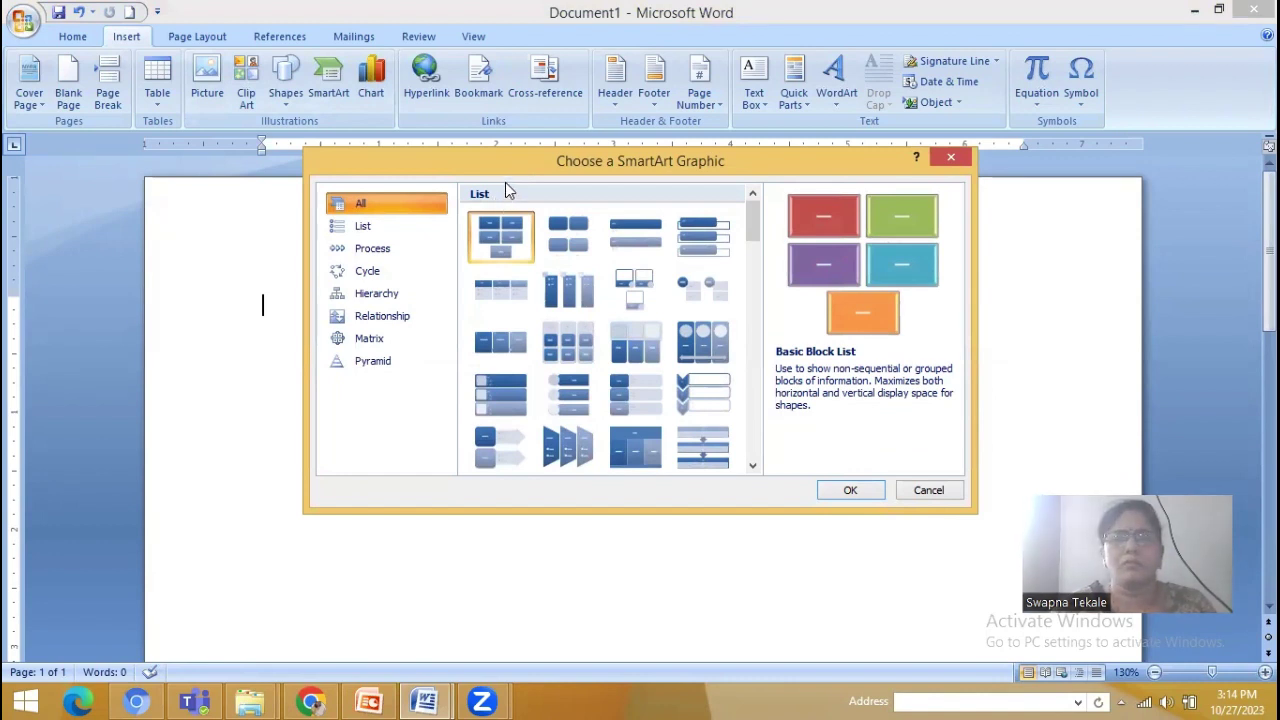
- Examine the SmartArt layouts in the List, Process, Cycle, Hierarchy, Relationship, Matrix and Pyramid categories
left_click(345, 229)
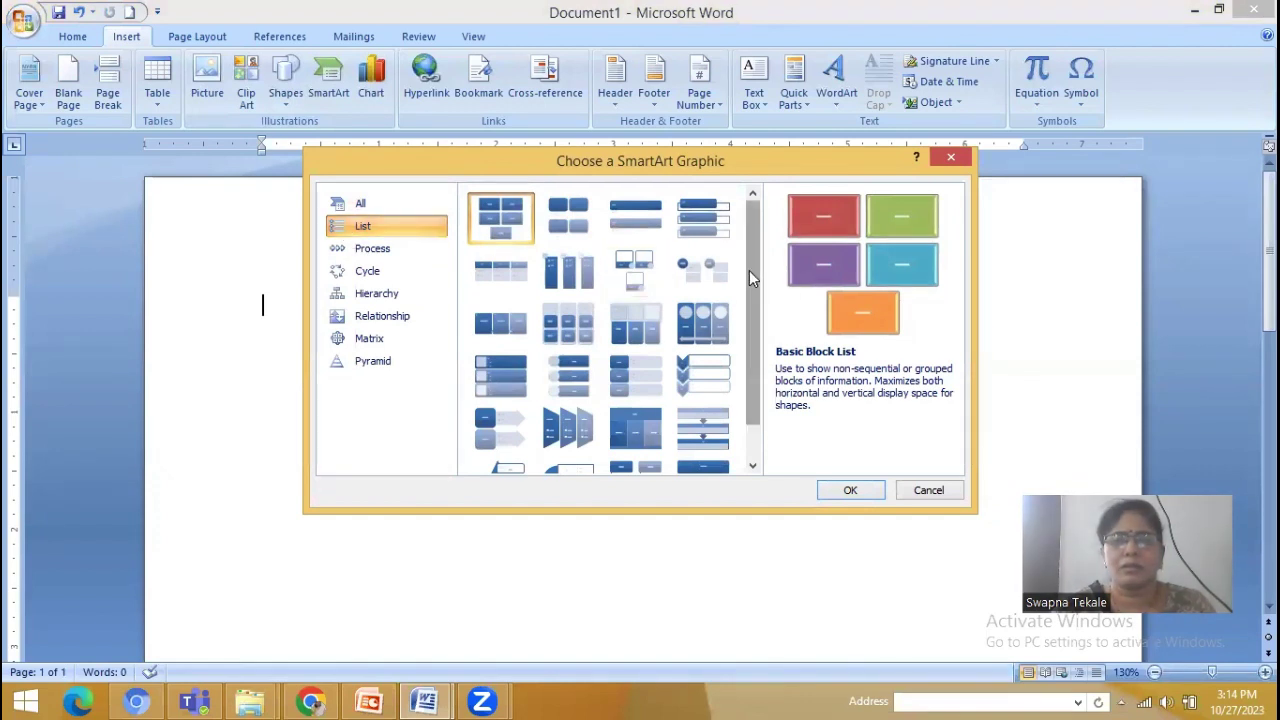
mouse_move(749, 278)
left_mouse_down()
mouse_move(747, 343)
mouse_move(751, 263)
left_mouse_up()
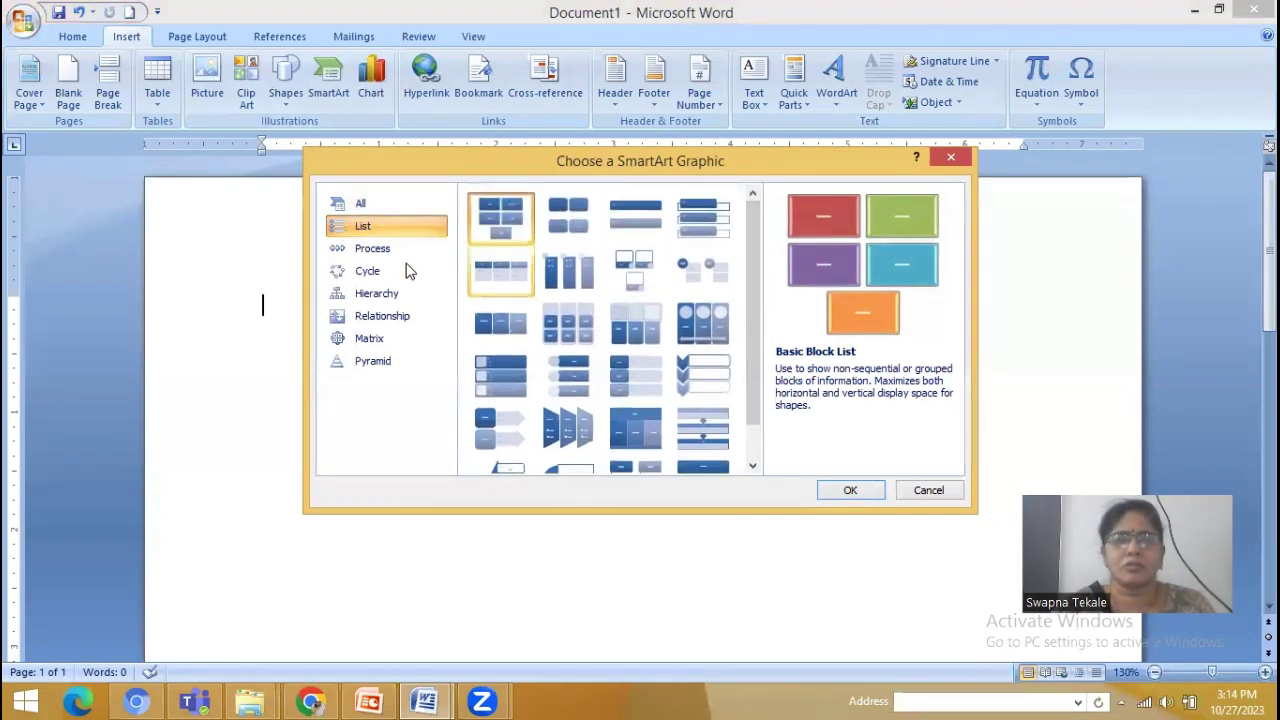
left_click(372, 249)
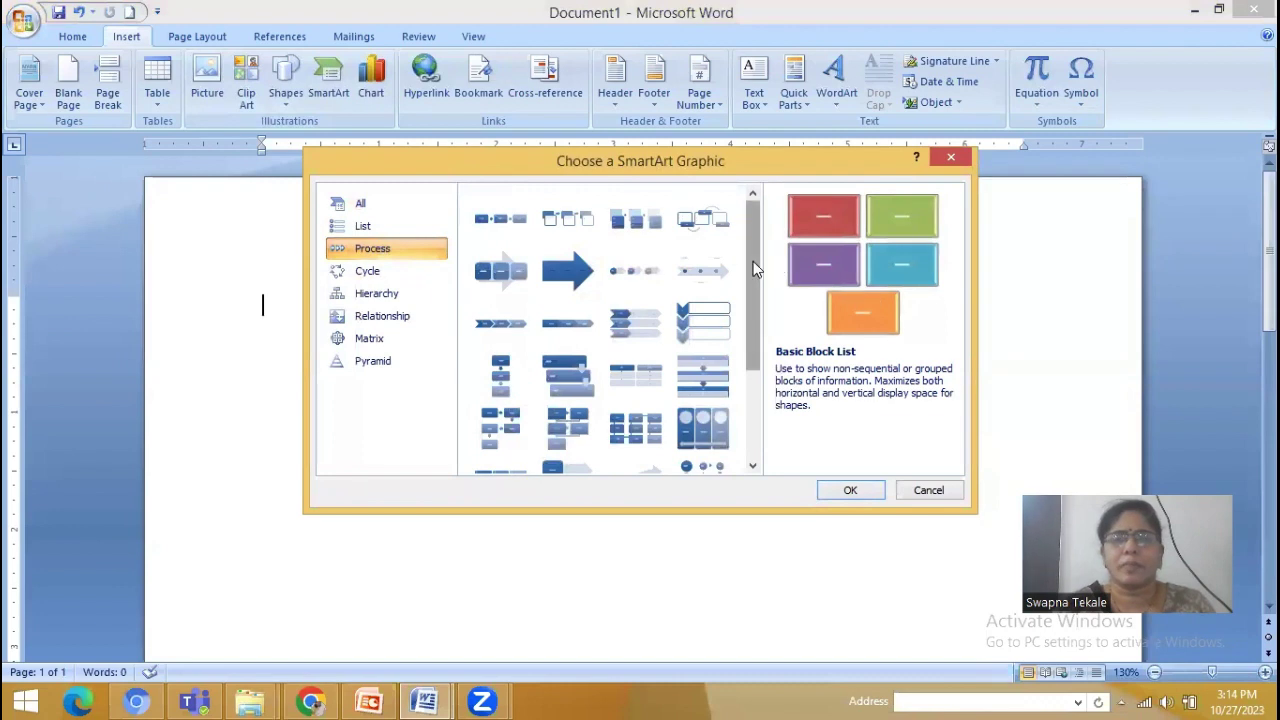
mouse_move(755, 268)
left_mouse_down()
mouse_move(743, 364)
mouse_move(745, 253)
left_mouse_up()
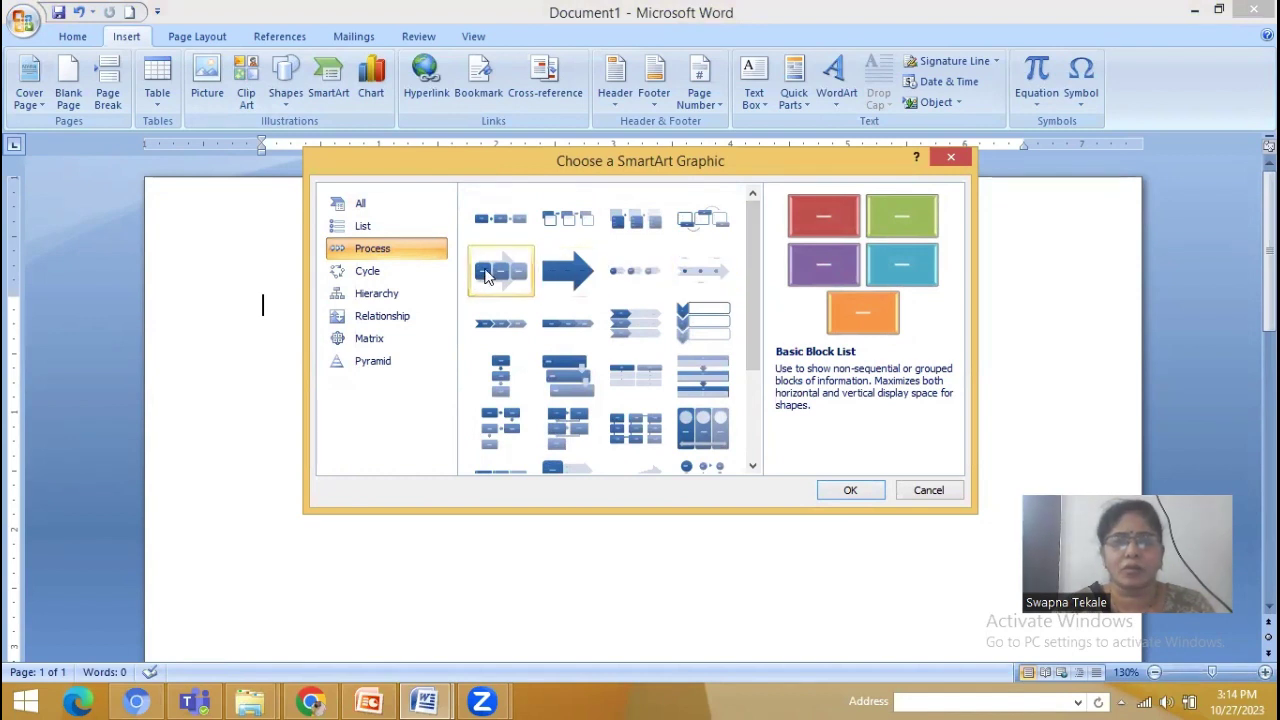
left_click(368, 277)
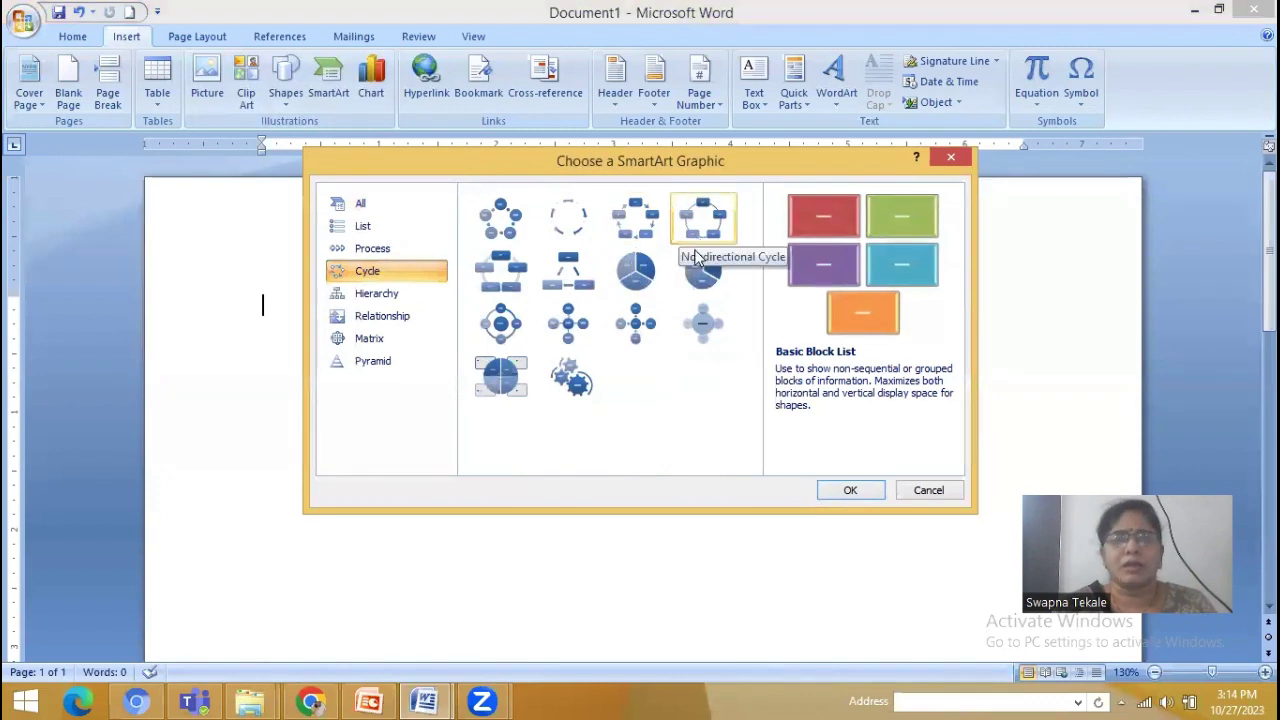
left_click(390, 300)
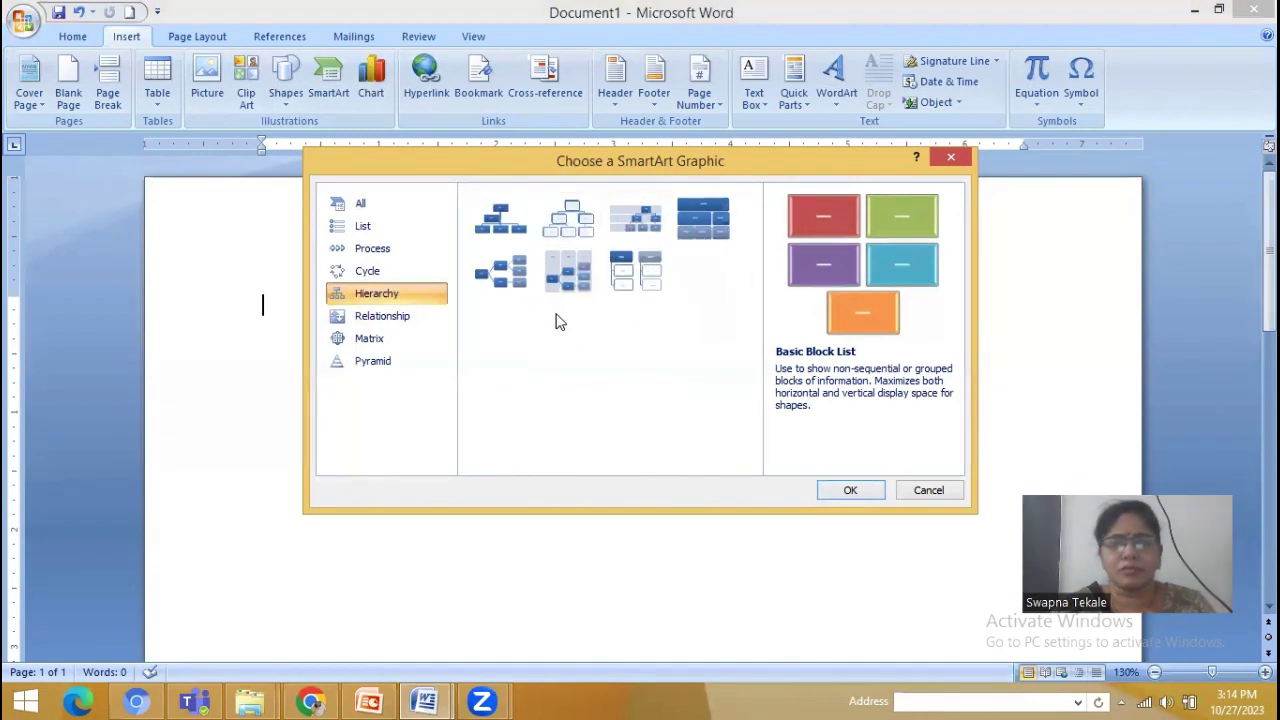
left_click(398, 316)
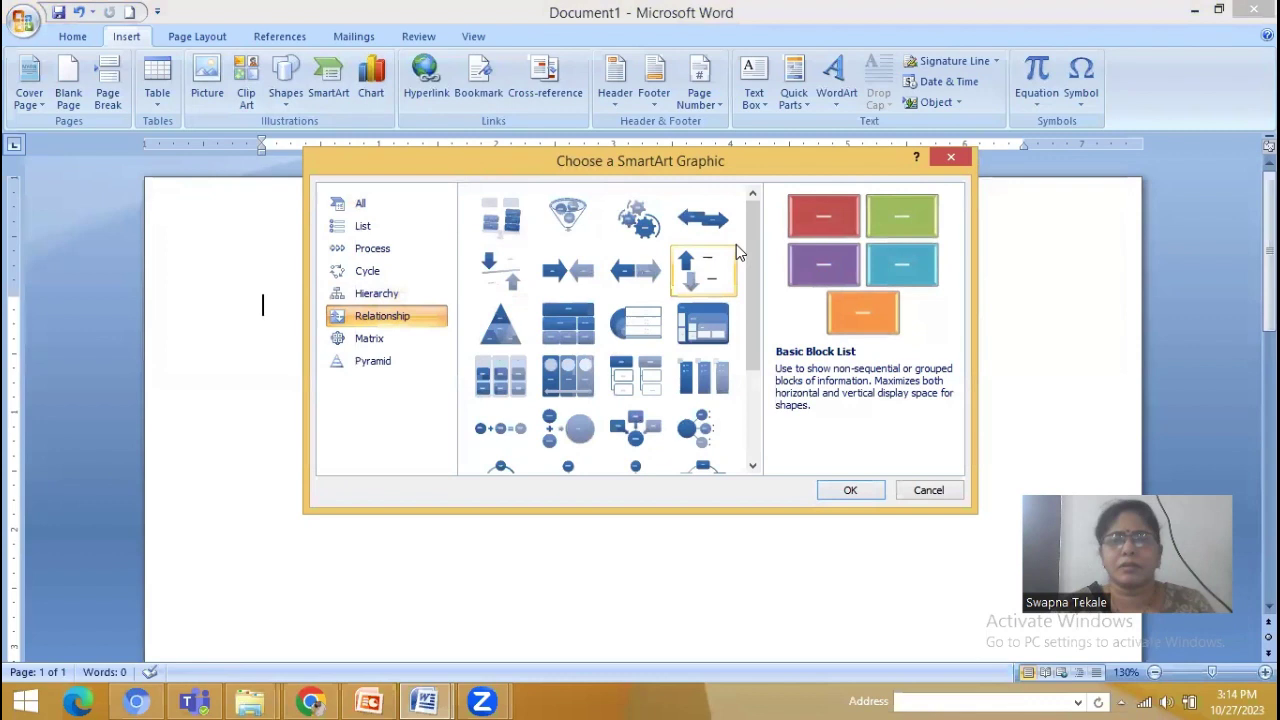
mouse_move(751, 257)
left_mouse_down()
mouse_move(751, 337)
mouse_move(748, 262)
left_mouse_up()
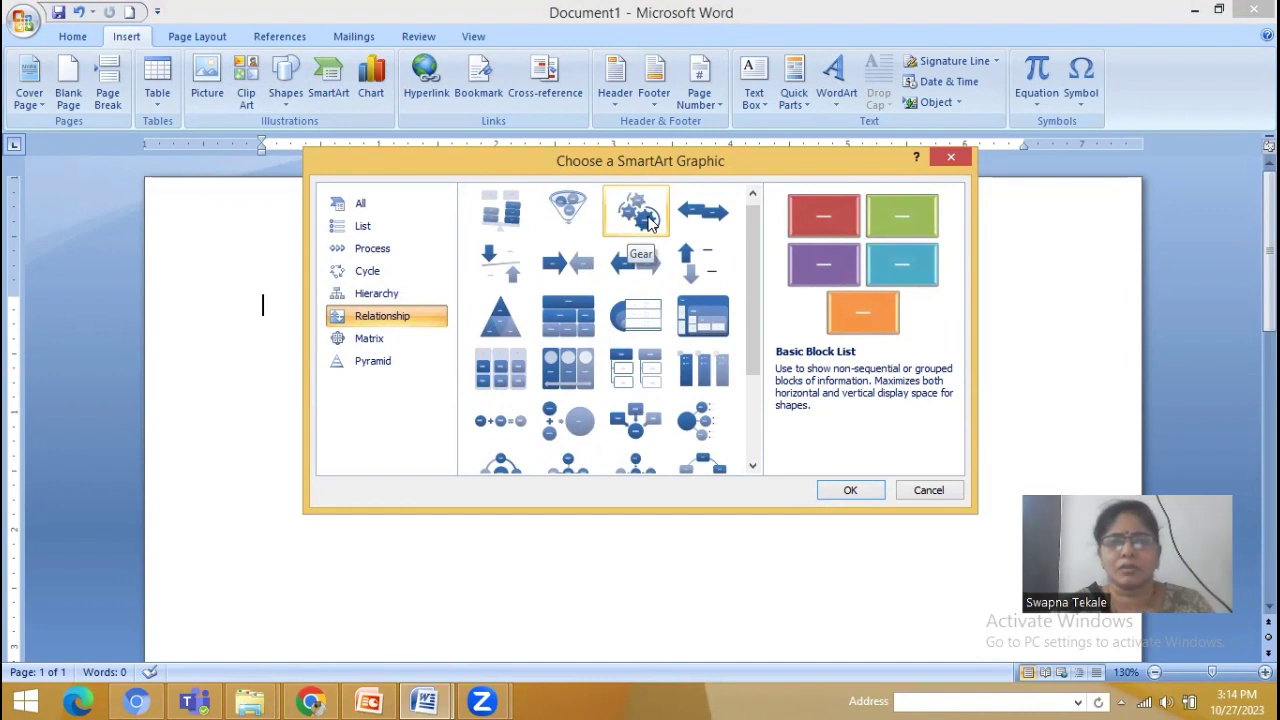
left_click_drag(749, 265, 749, 377)
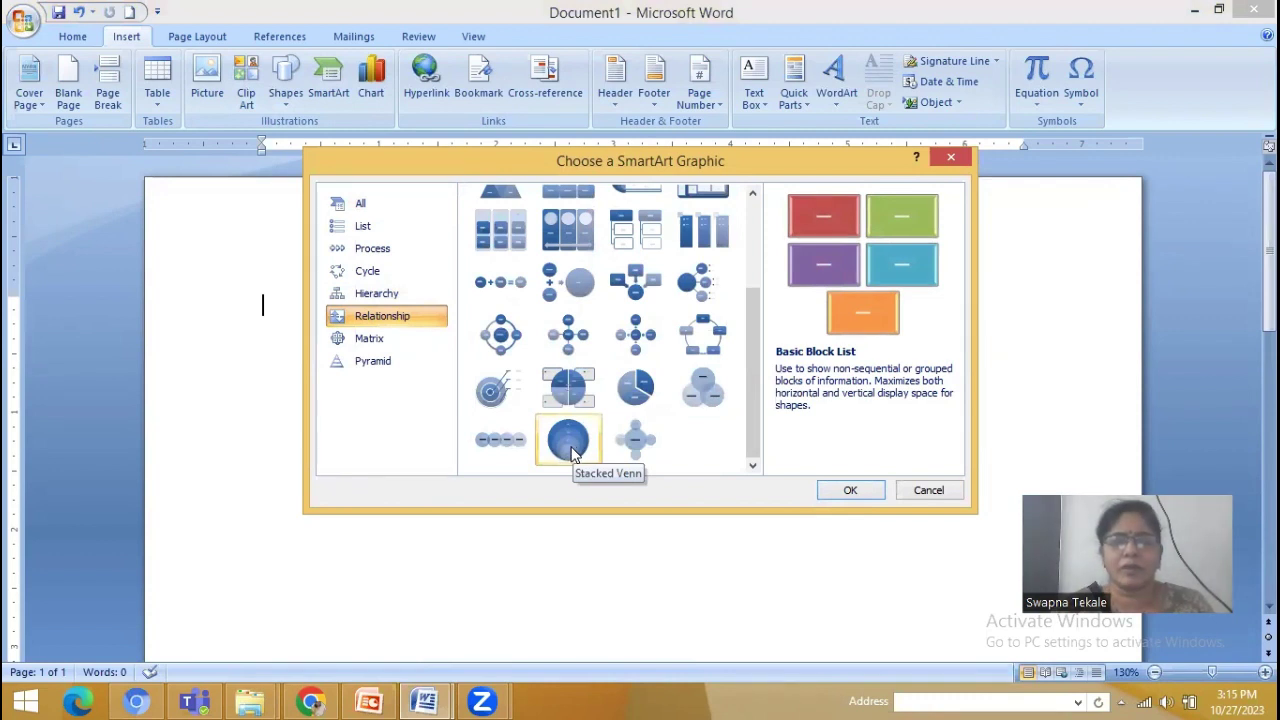
left_click(370, 341)
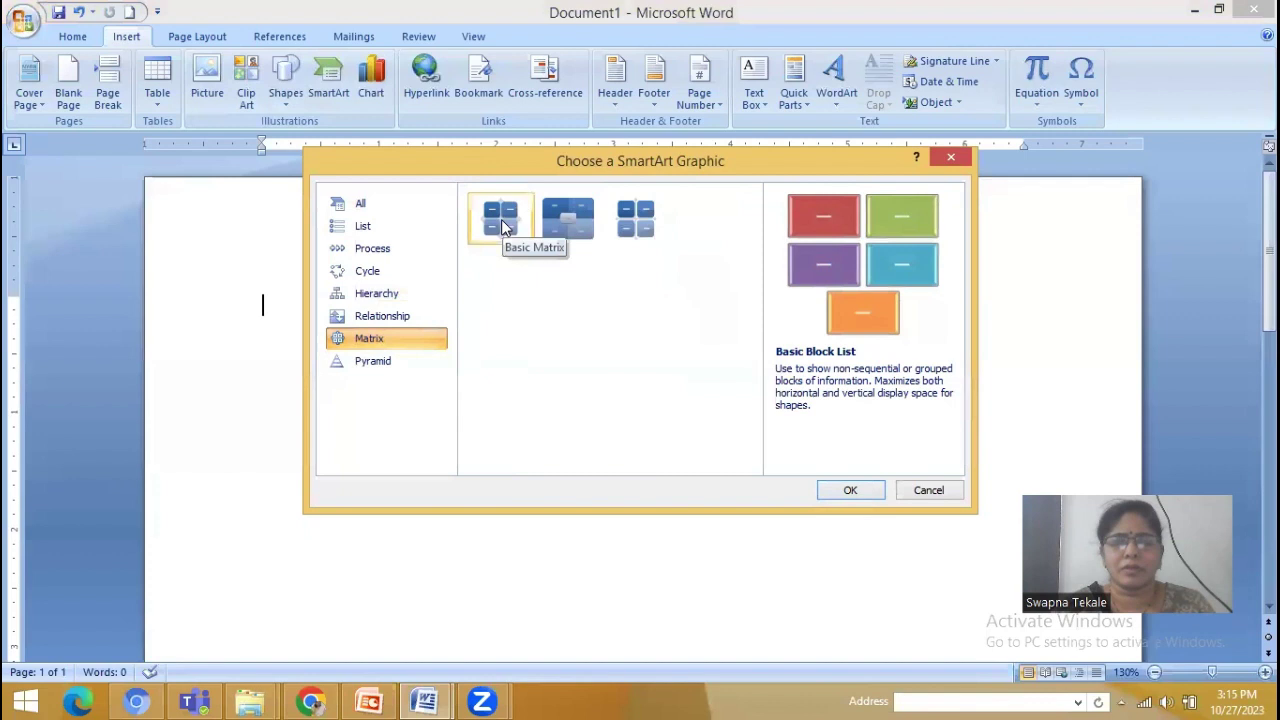
left_click(388, 366)
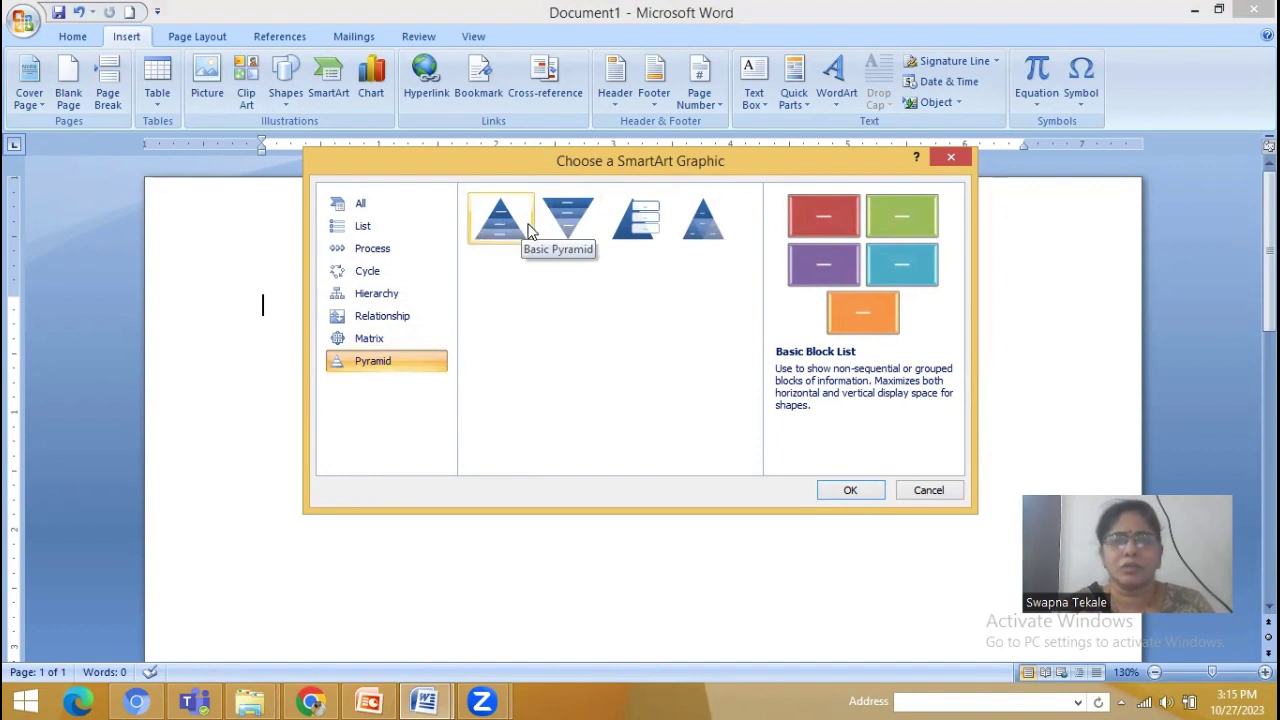
- Insert a SmartArt graphic from the Hierarchy category, using the second layout with outlined boxes over offset colored ones
left_click(378, 300)
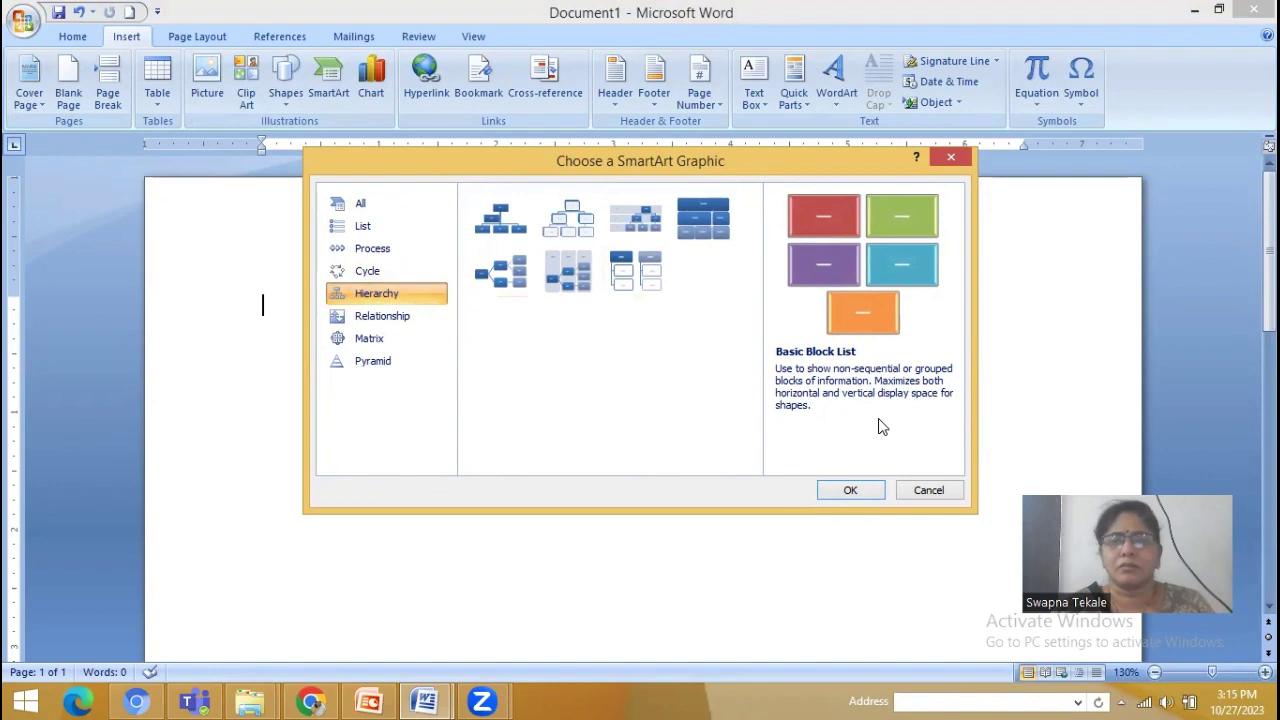
left_click(578, 236)
left_click(851, 490)
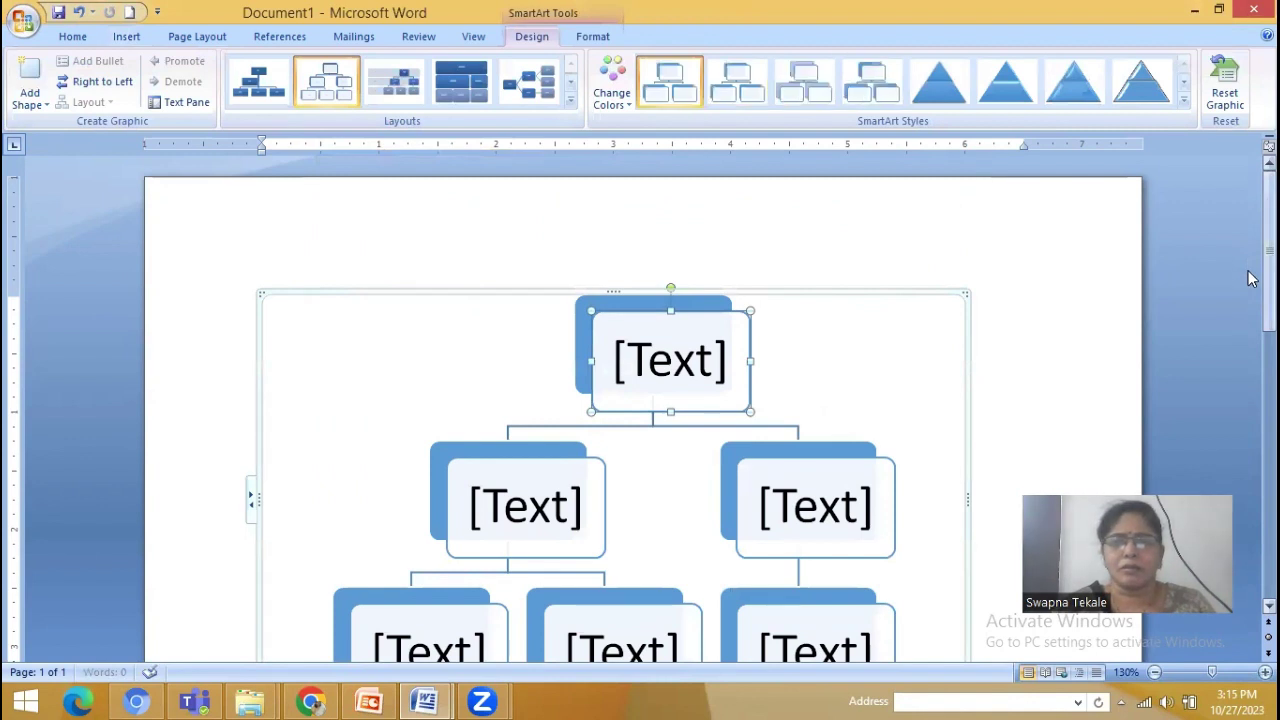
scroll(1250, 325, "down", 3)
scroll(1250, 325, "up", 2)
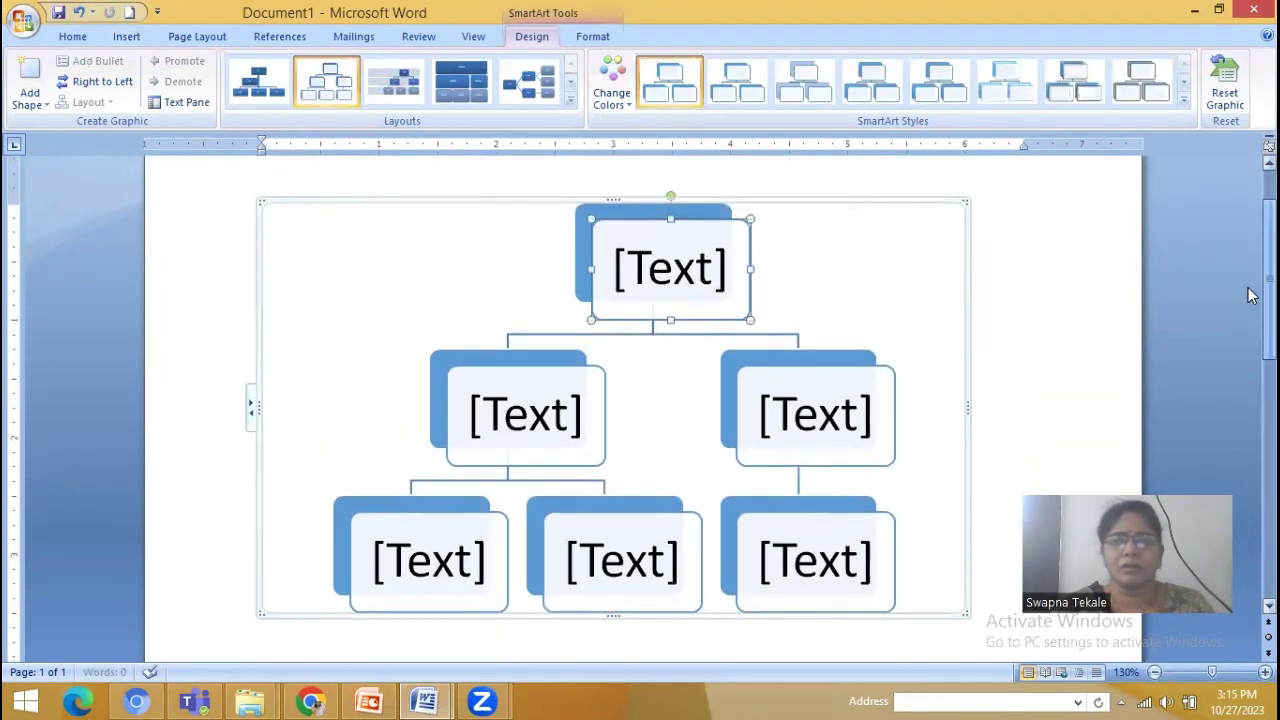
scroll(1249, 290, "up", 1)
scroll(1249, 290, "down", 1)
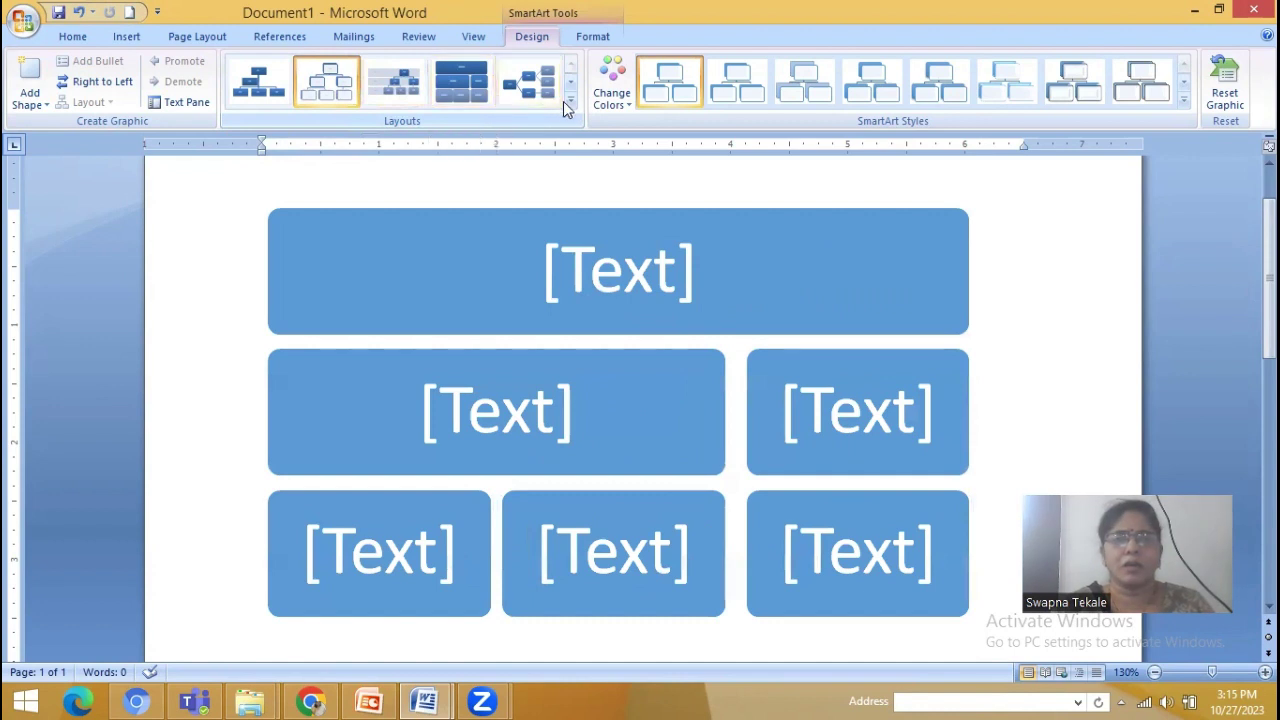
- Keep the hierarchy's current layout and recolor it with the fourth Colorful variation, in grey, blue and green
left_click(568, 101)
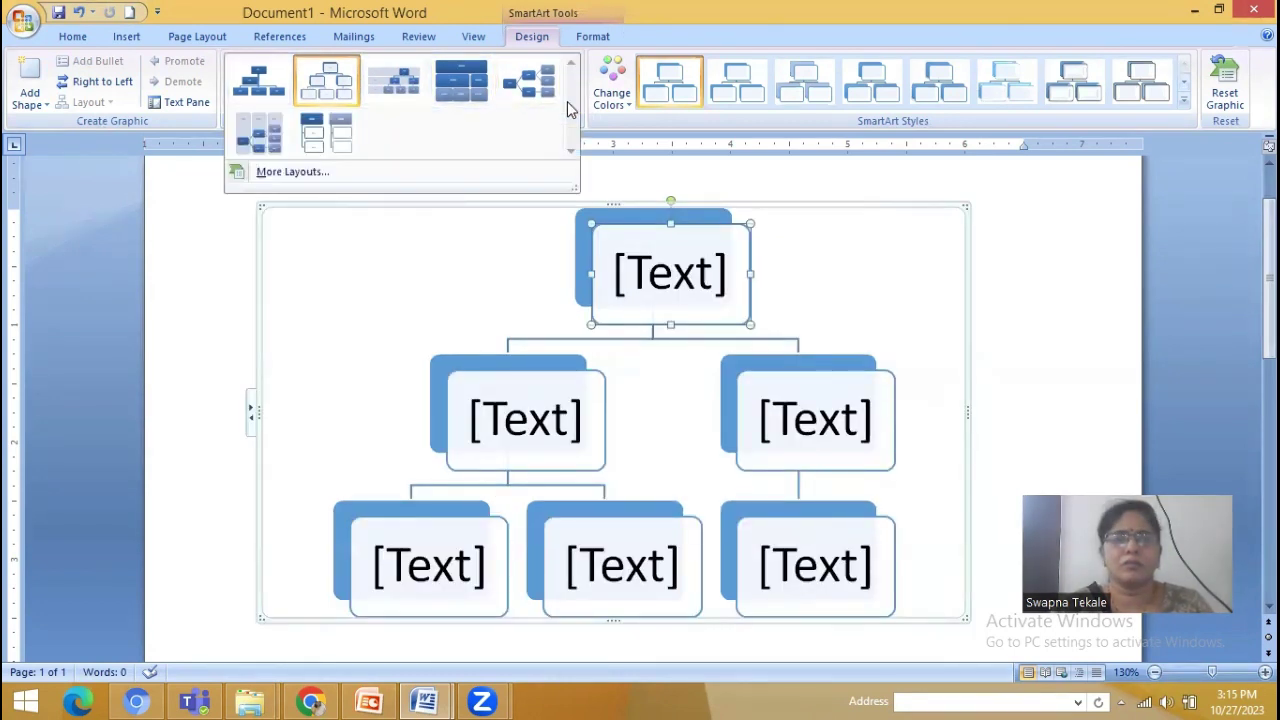
left_click(328, 92)
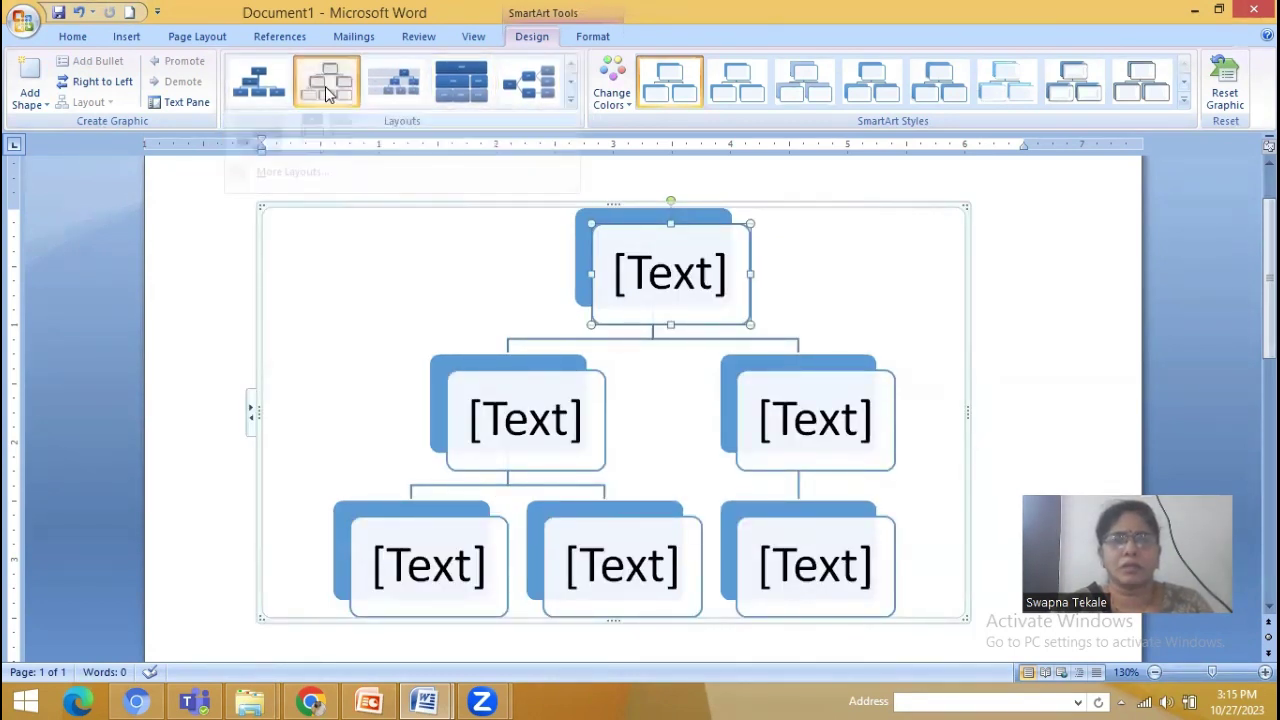
left_click(614, 98)
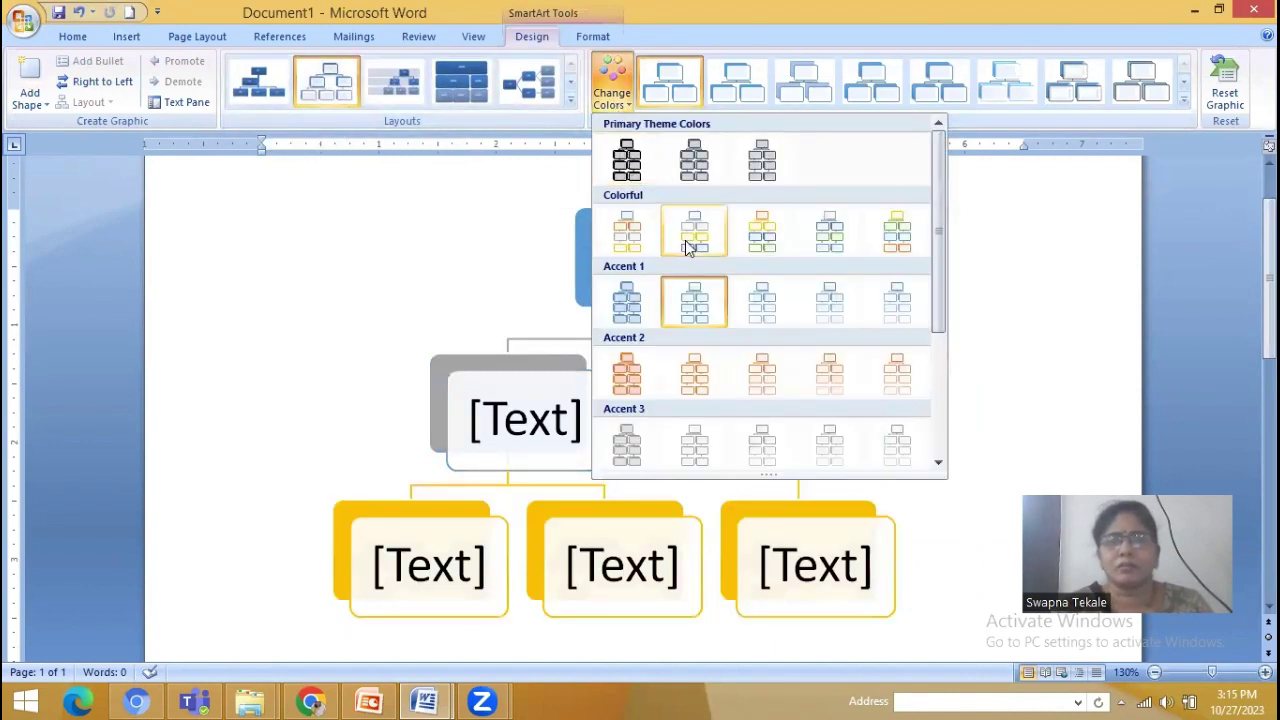
left_click(831, 243)
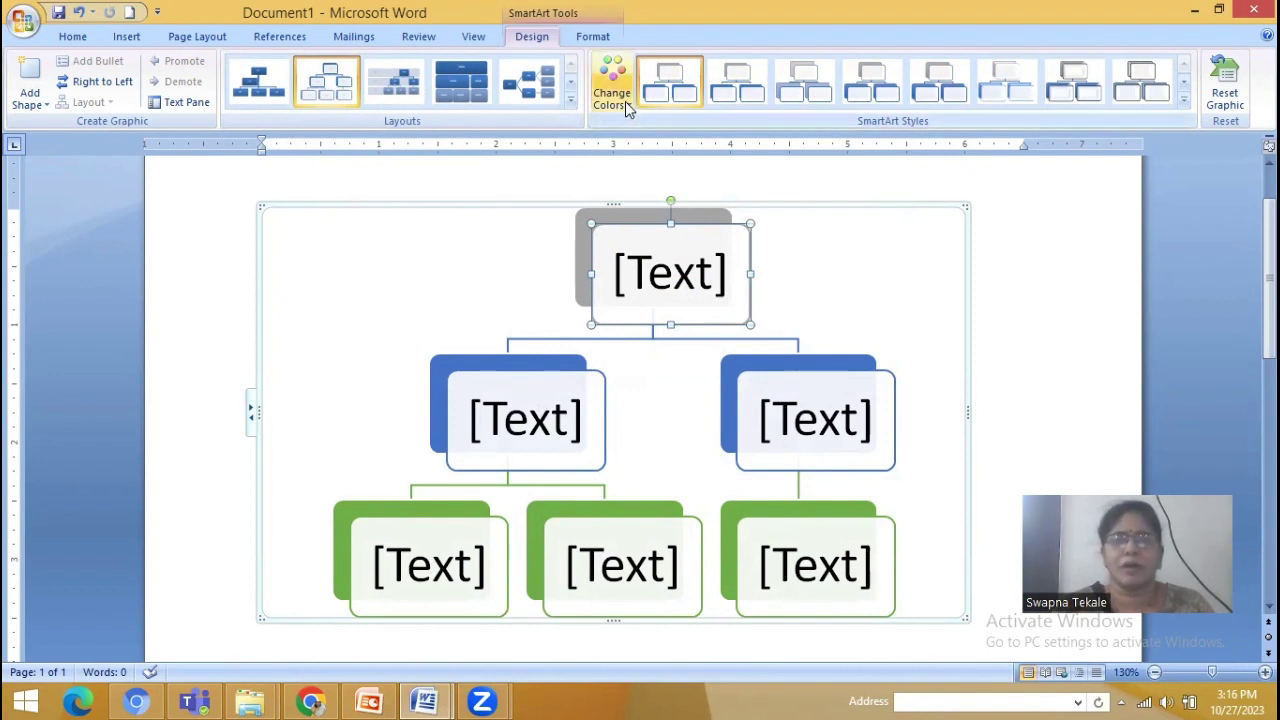
- Try two 3-D SmartArt styles on the hierarchy and reapply the first Best Match for Document style
left_click(1183, 108)
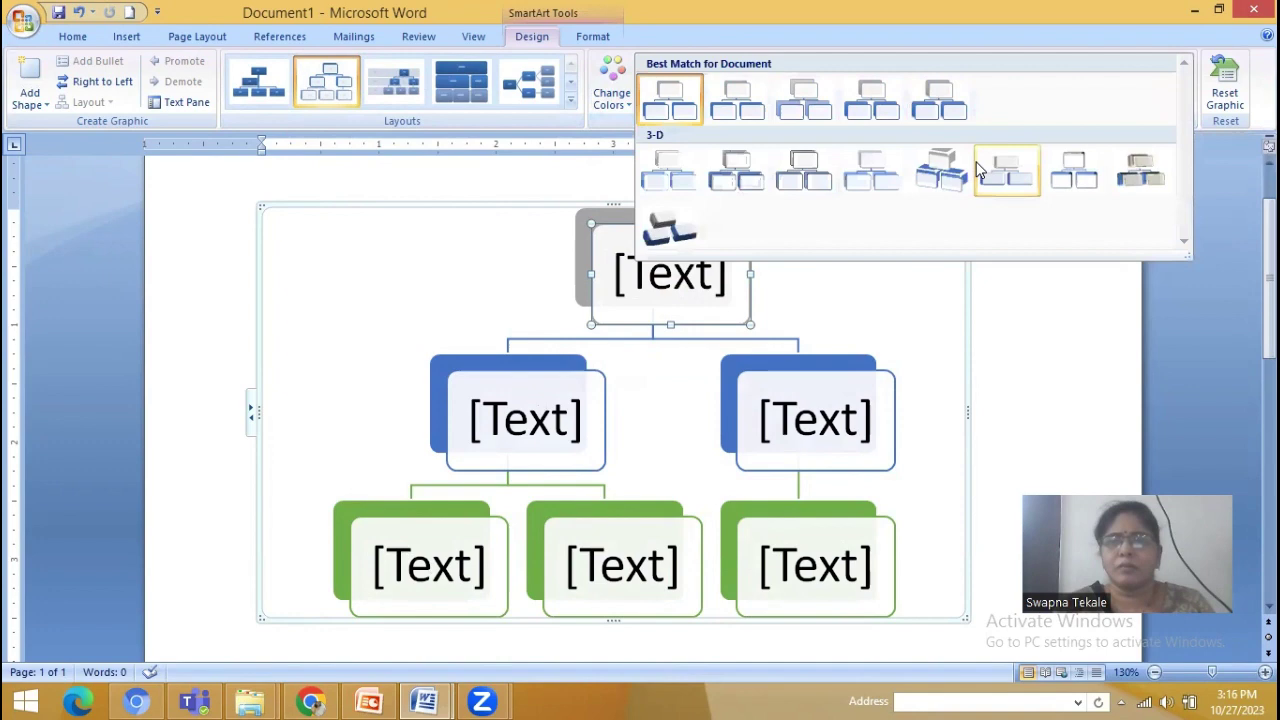
left_click(945, 175)
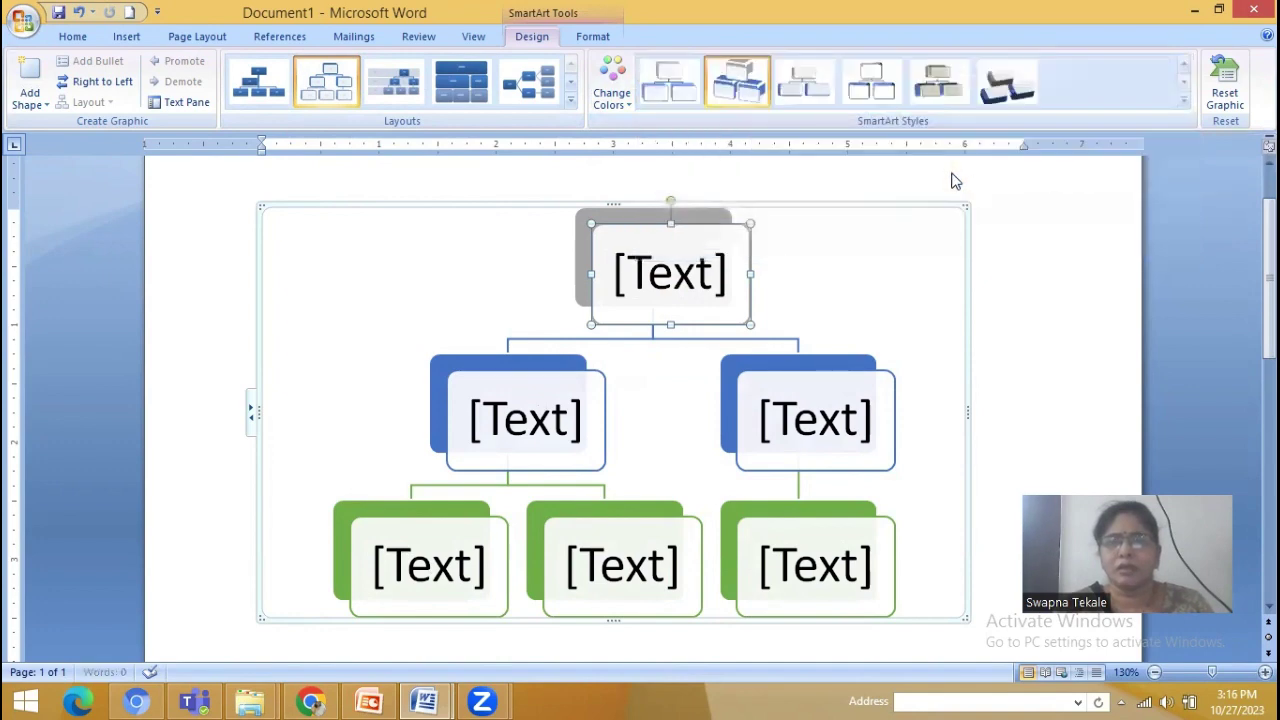
left_click(1186, 109)
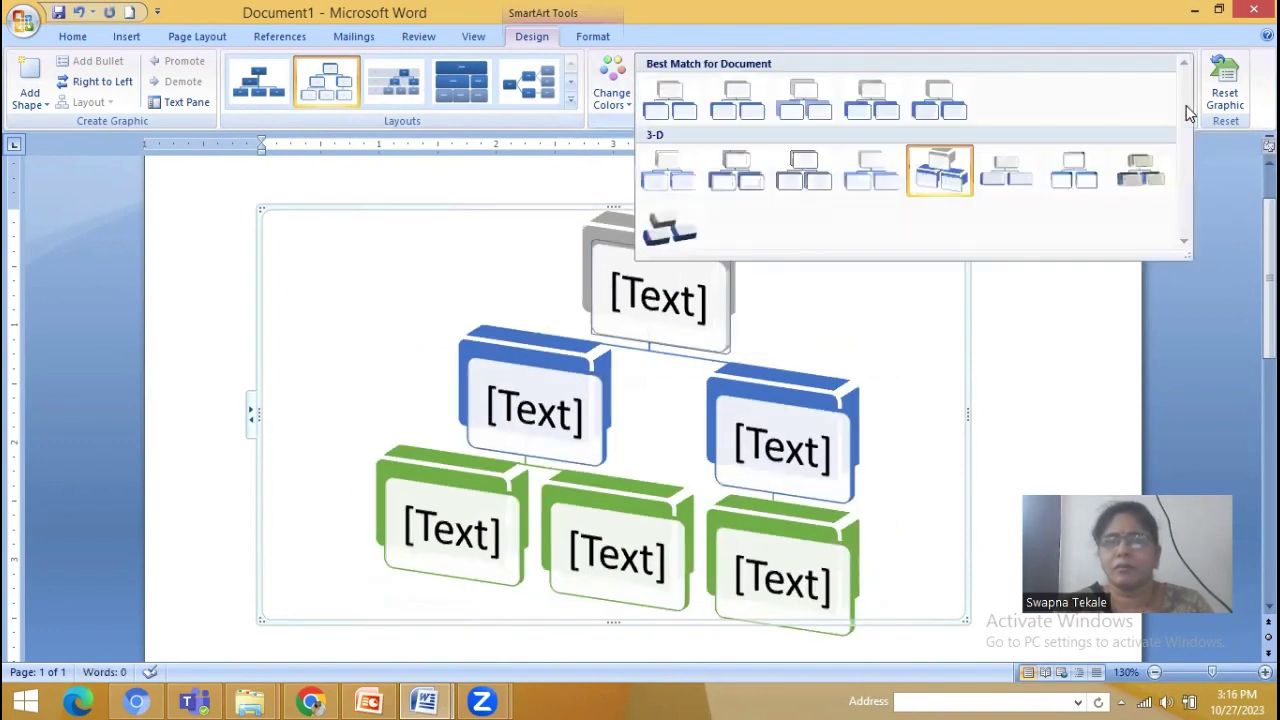
left_click(661, 171)
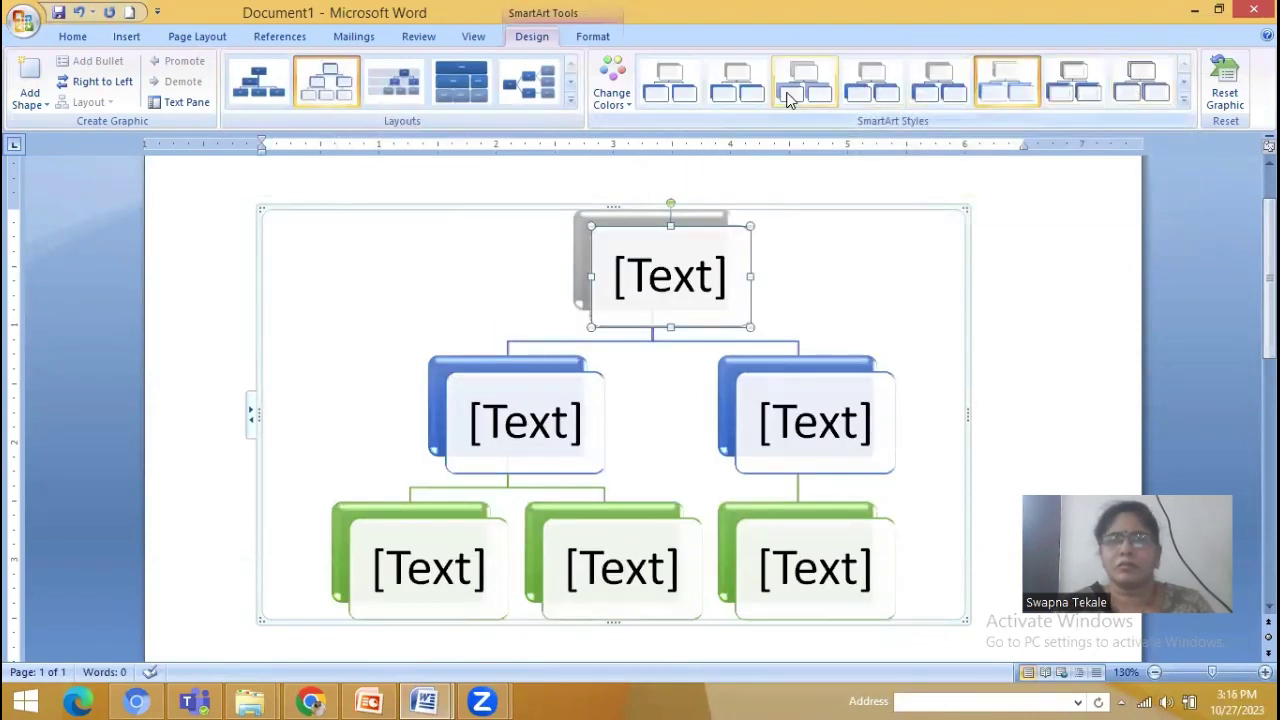
left_click(661, 93)
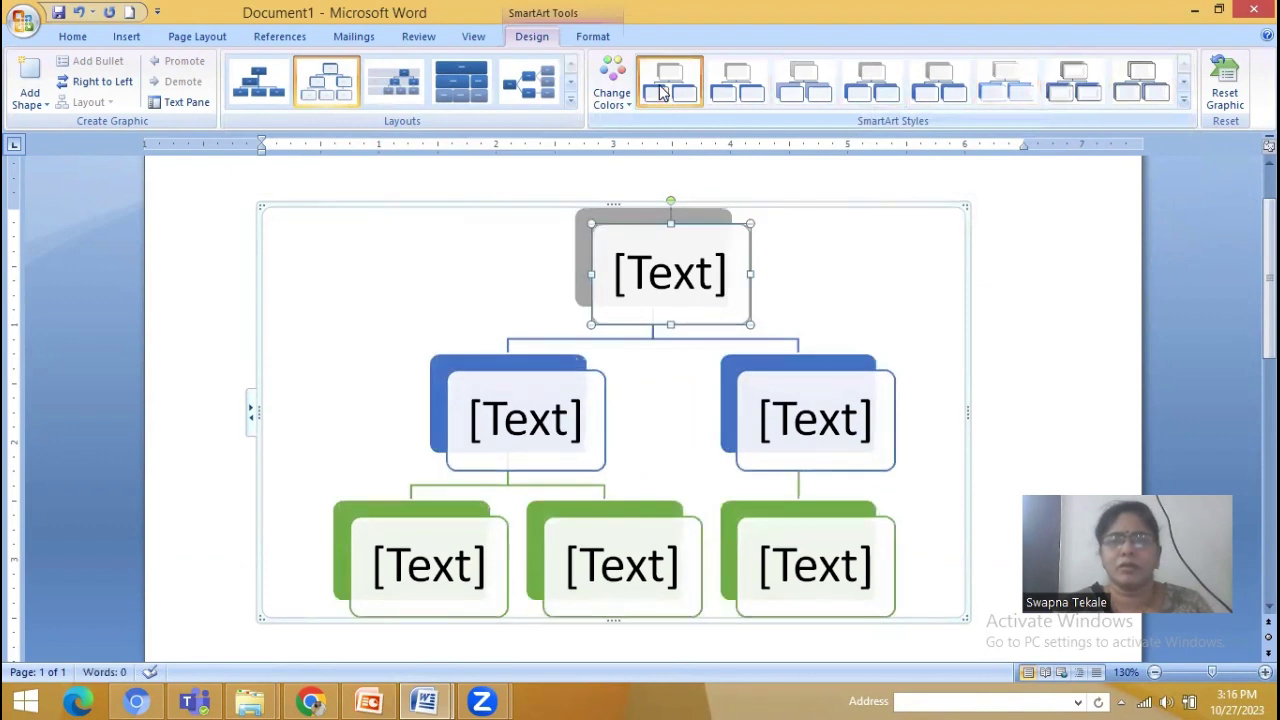
- Enter "Principal" as the text of the hierarchy's top box
left_click(665, 282)
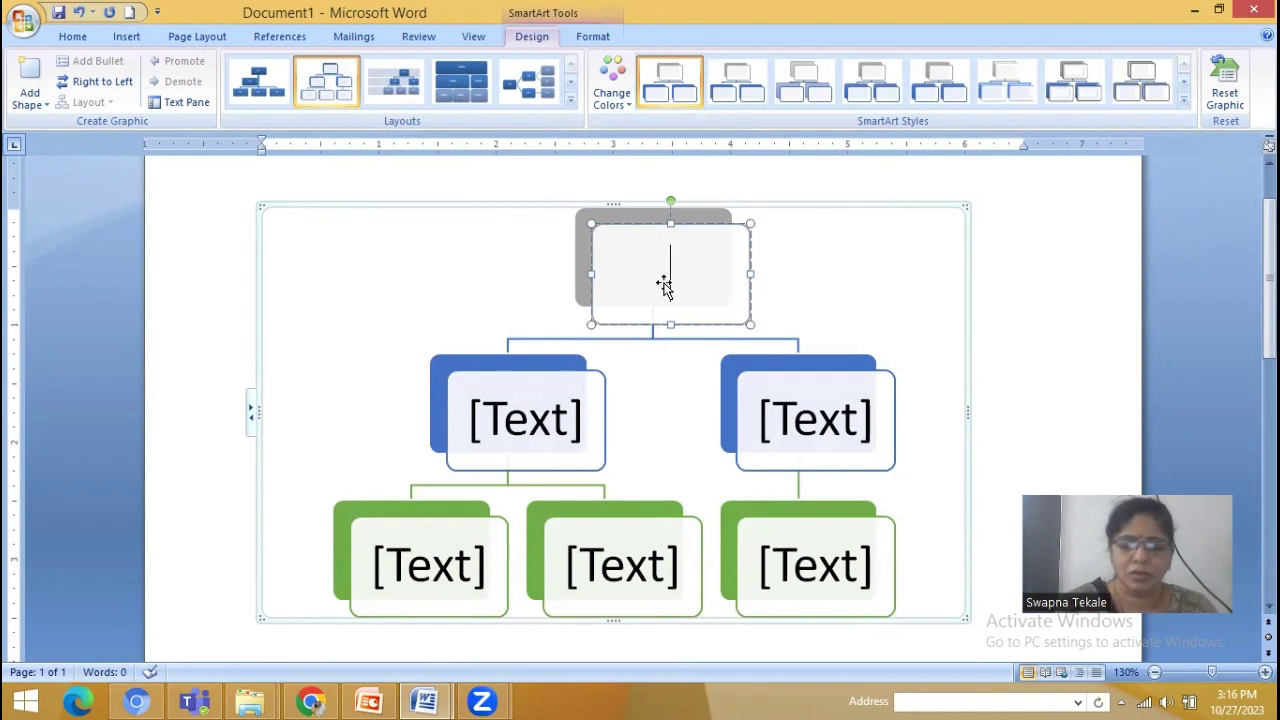
type("Princ")
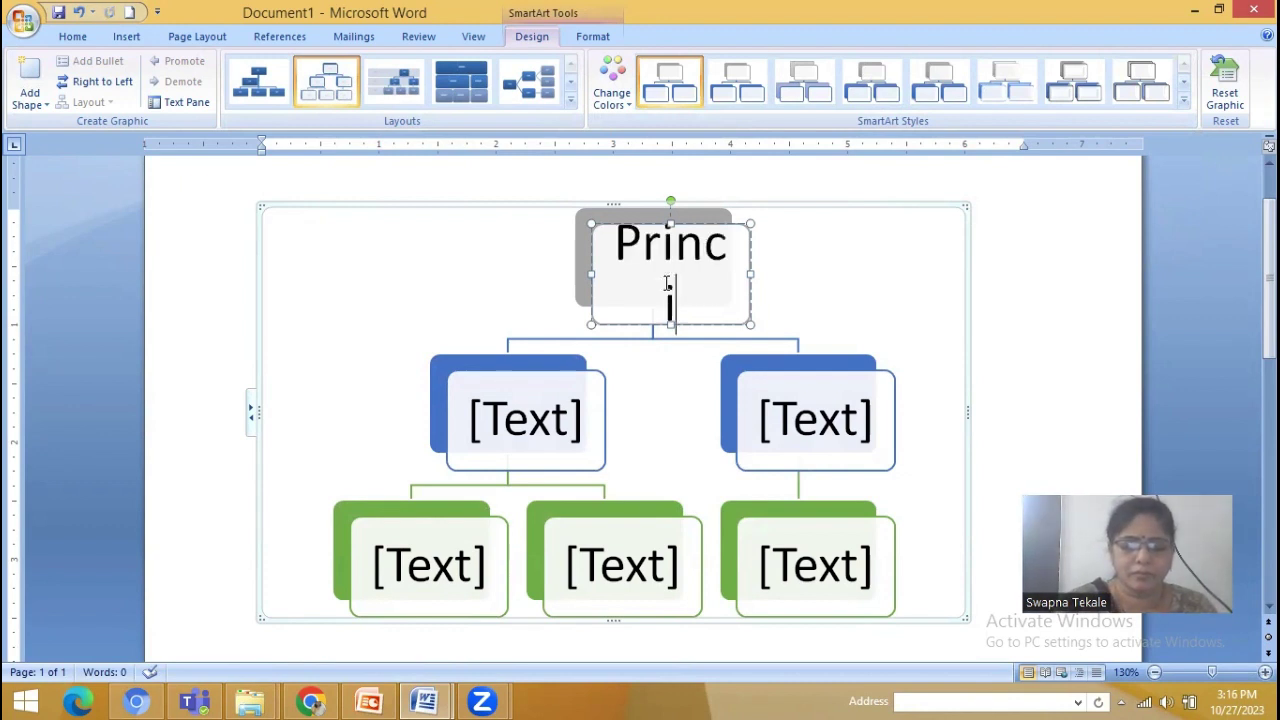
type("pal")
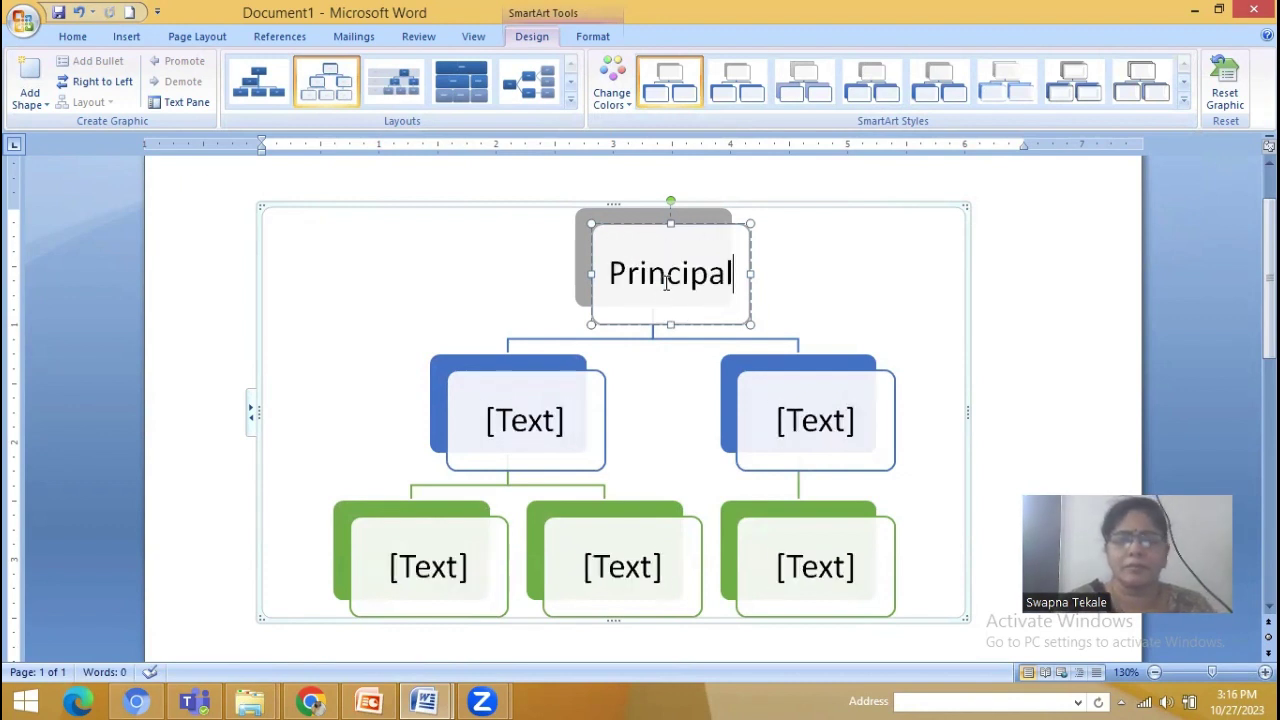
- Enter "Vice Principal (Senior)" as the text of the hierarchy's left second-level box
left_click(539, 416)
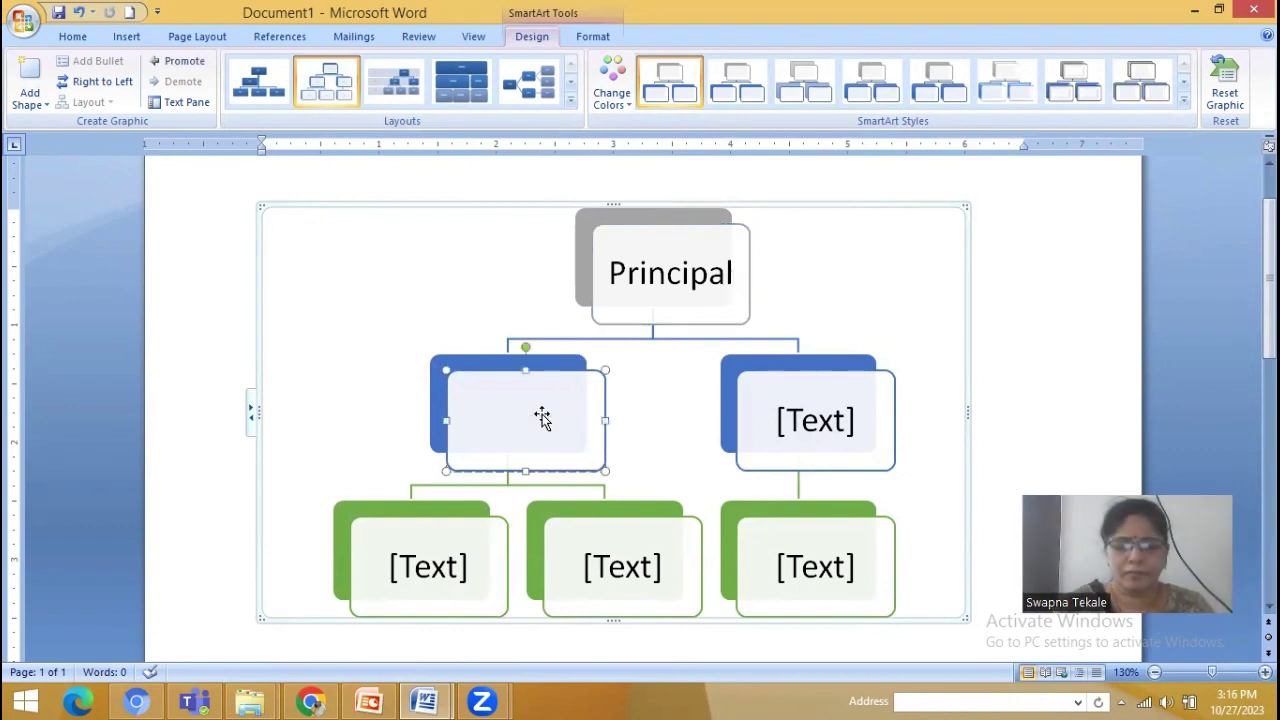
type("Vice ")
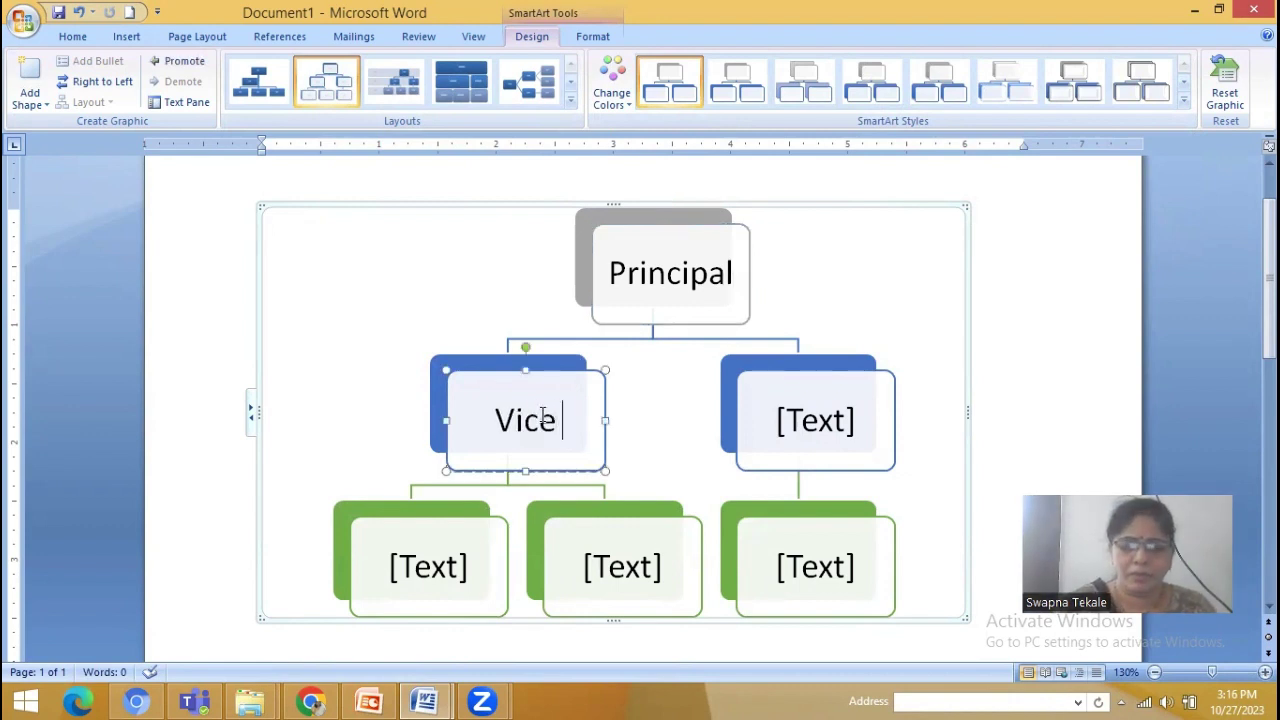
type("Princi")
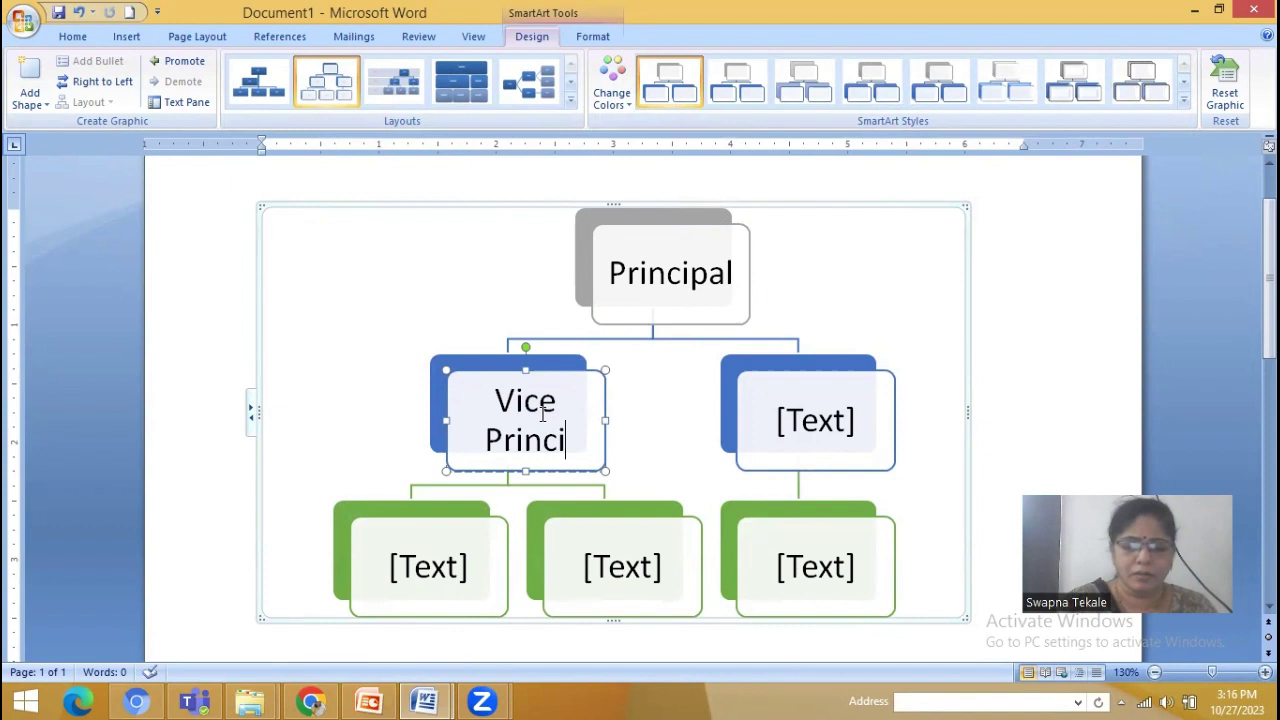
type("pal")
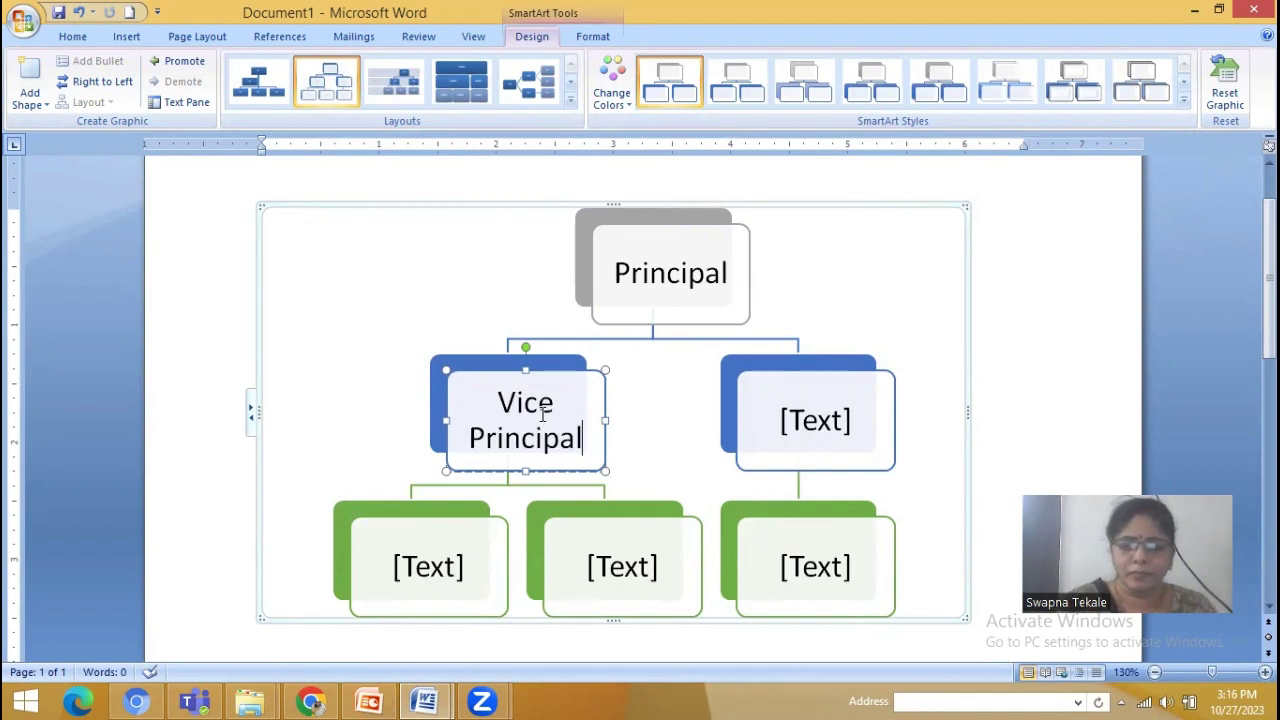
type(" (S")
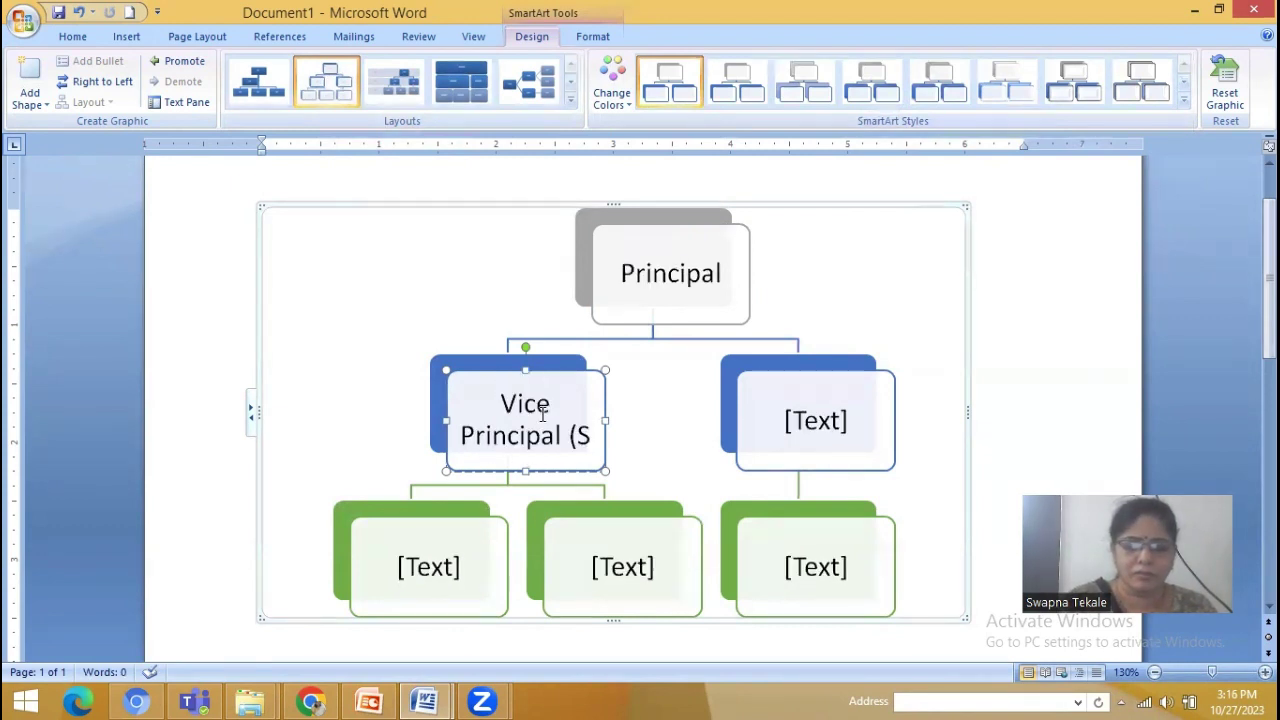
type("enior)")
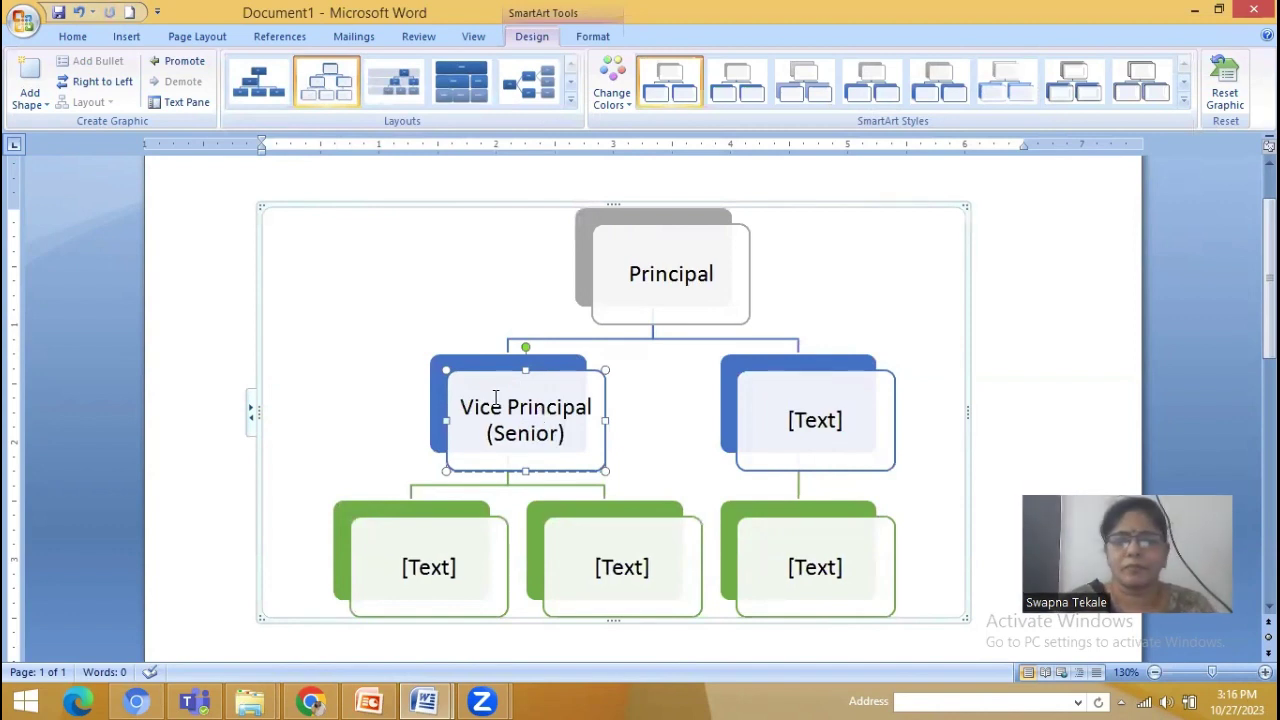
- Enter "Vice Principal (Jr. College)" as the text of the hierarchy's right second-level box
left_click(783, 418)
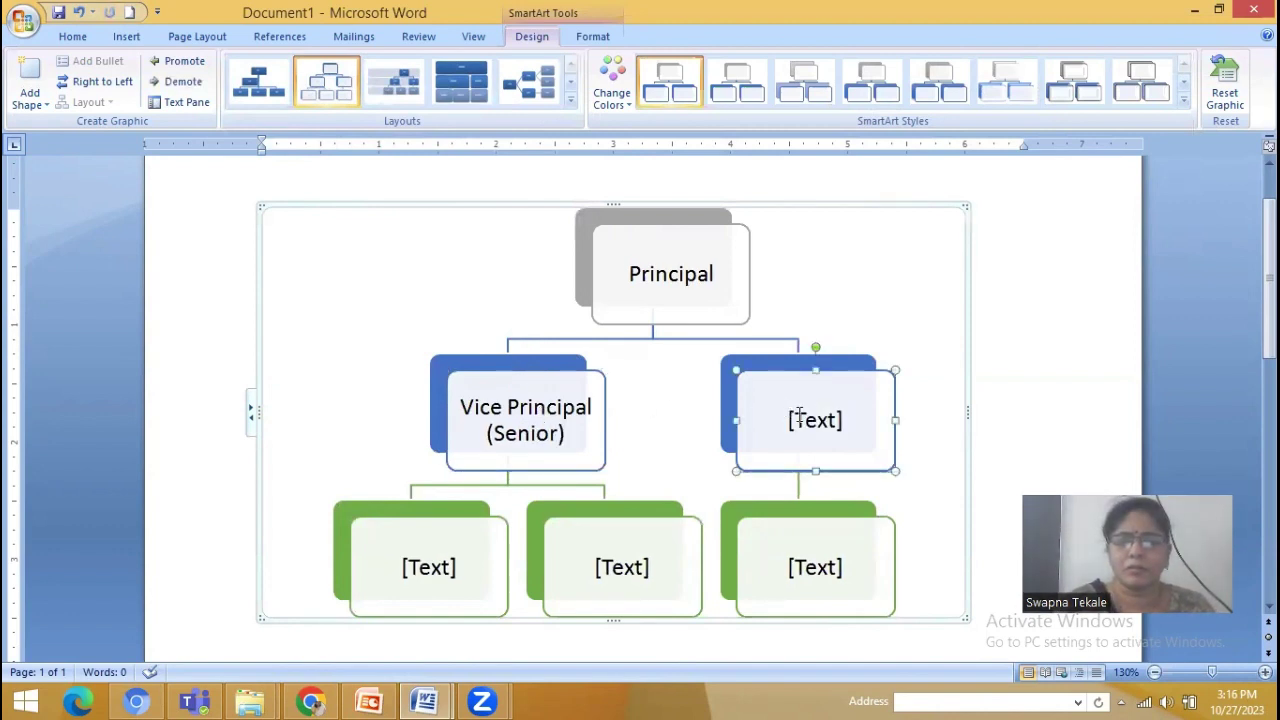
left_click(800, 418)
type("Vi")
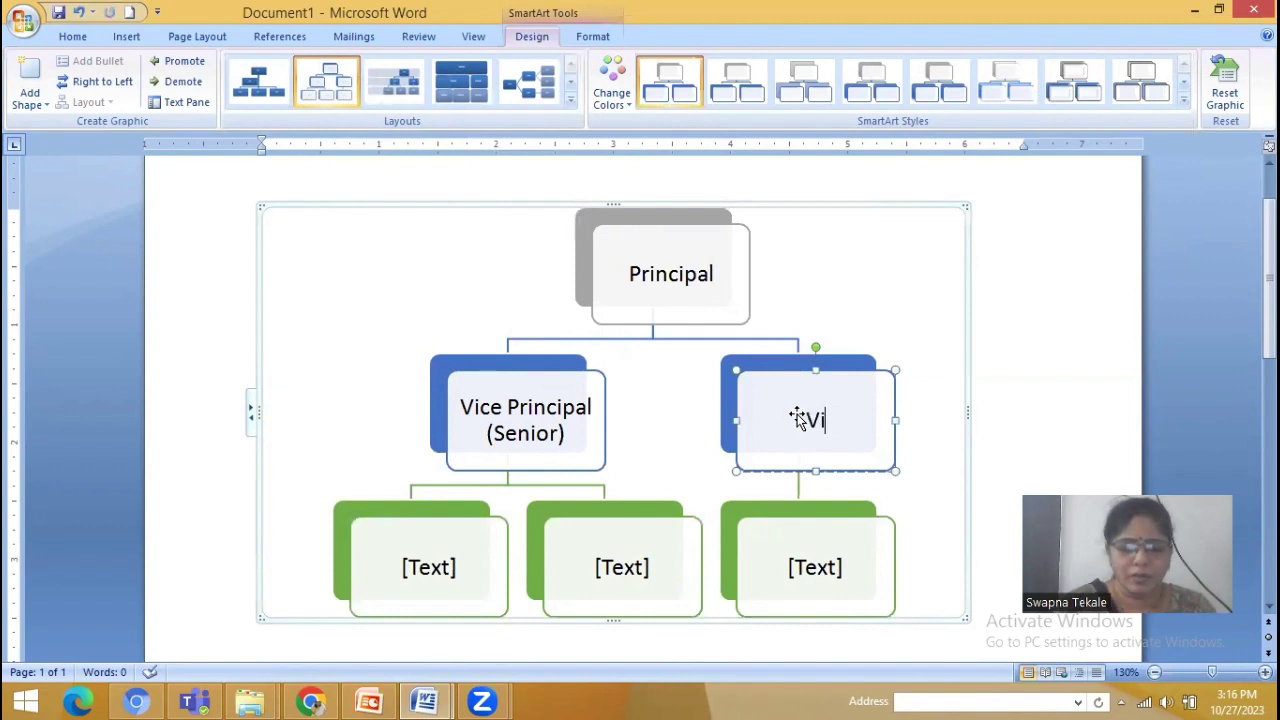
type("ce Pr")
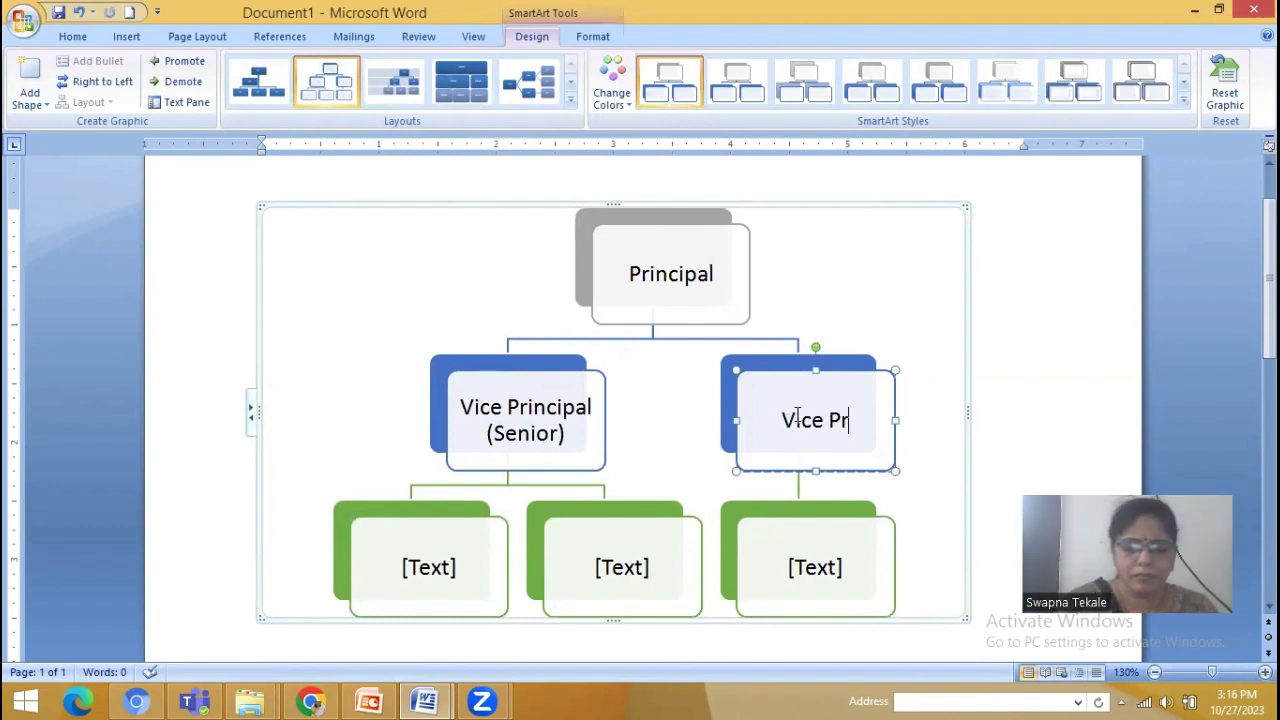
type("incipal (")
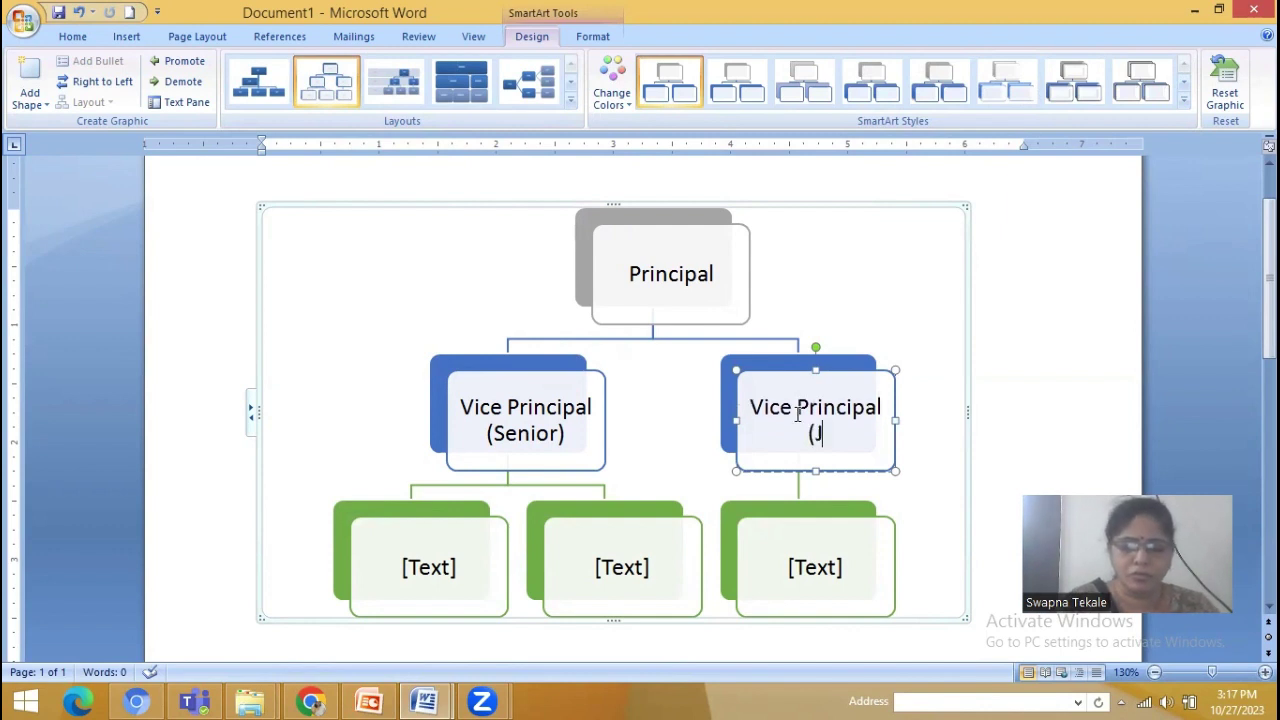
type("Jr. ")
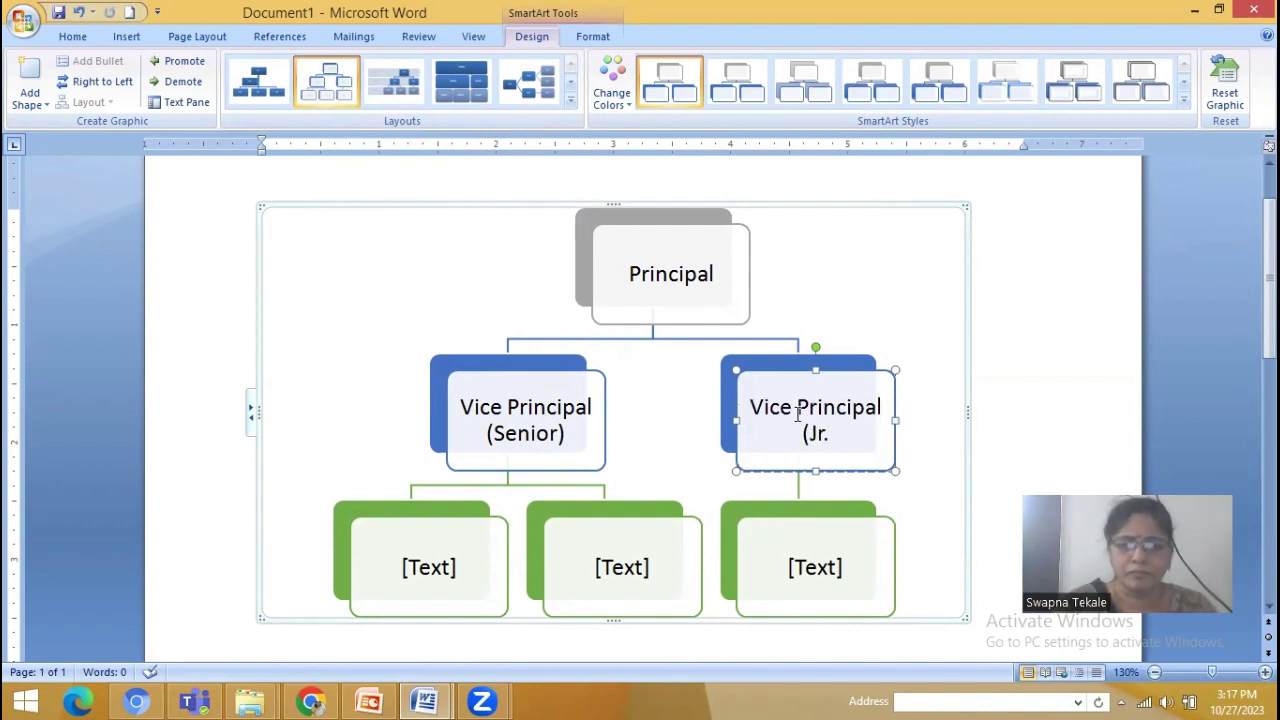
type("Coll")
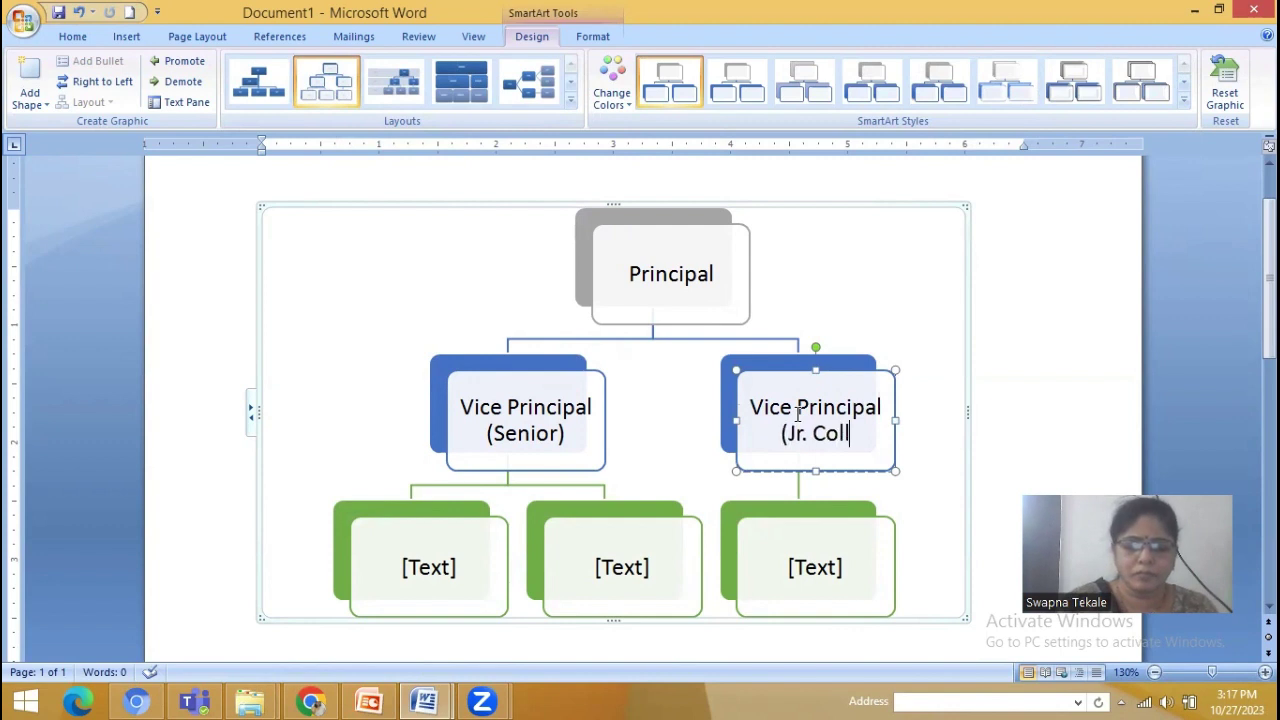
type("ege)")
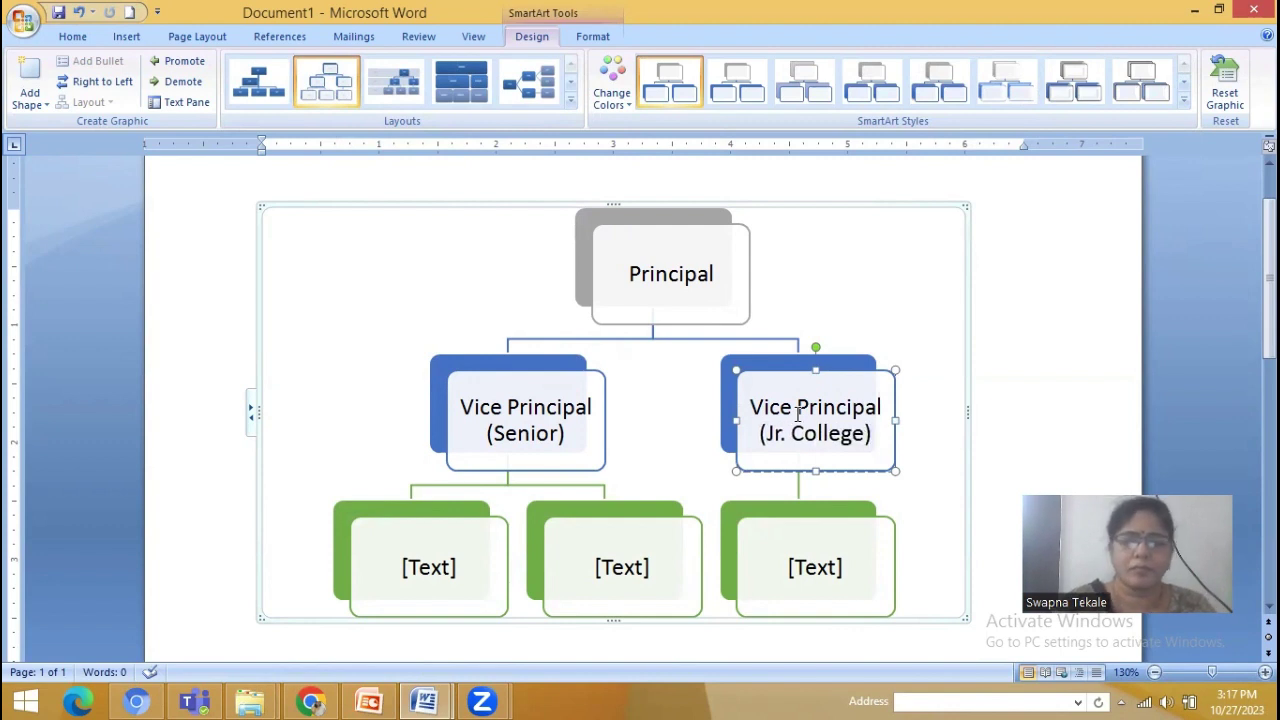
- Enter "HOD (Science)" in the first third-level box, under Vice Principal (Senior)
left_click(445, 565)
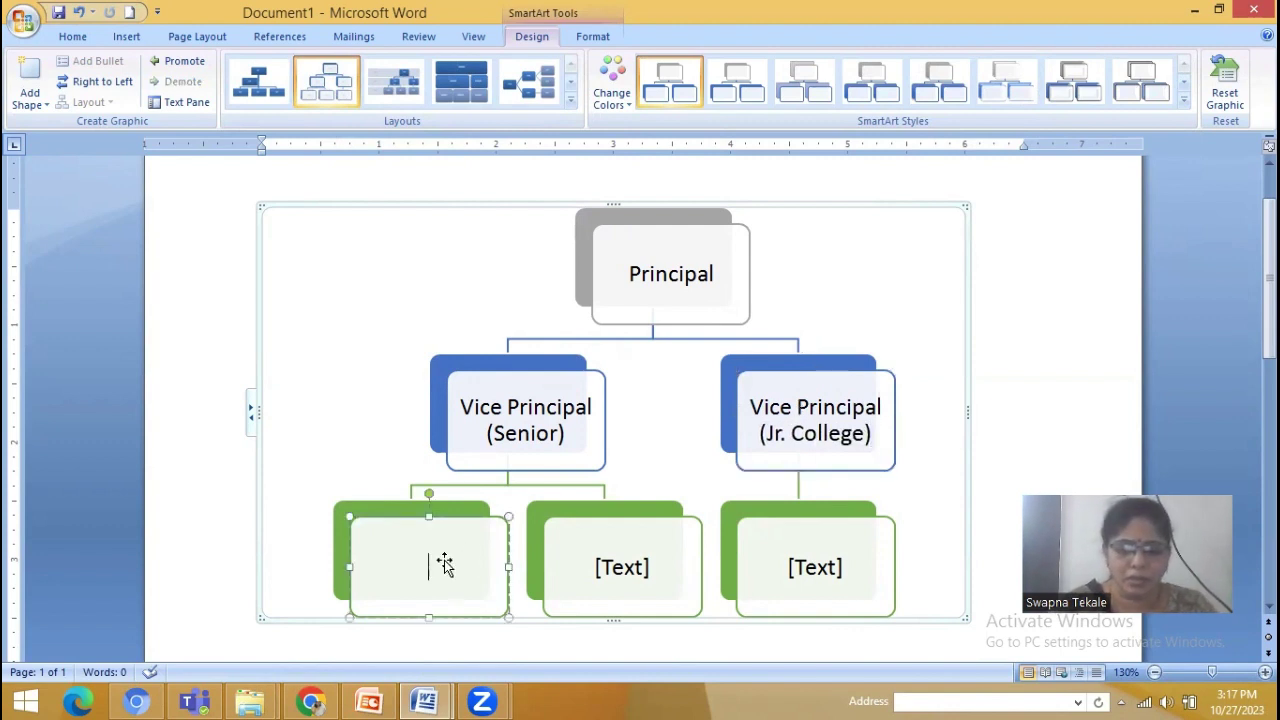
type("HOD")
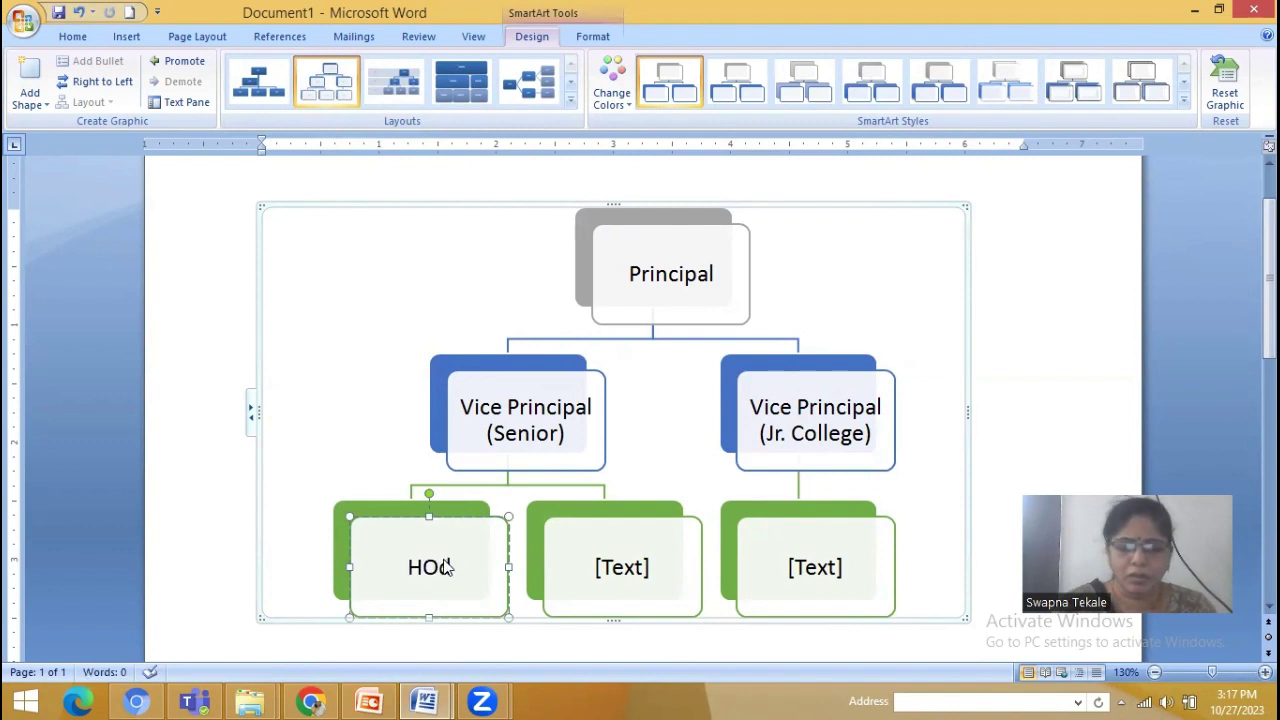
type(" (")
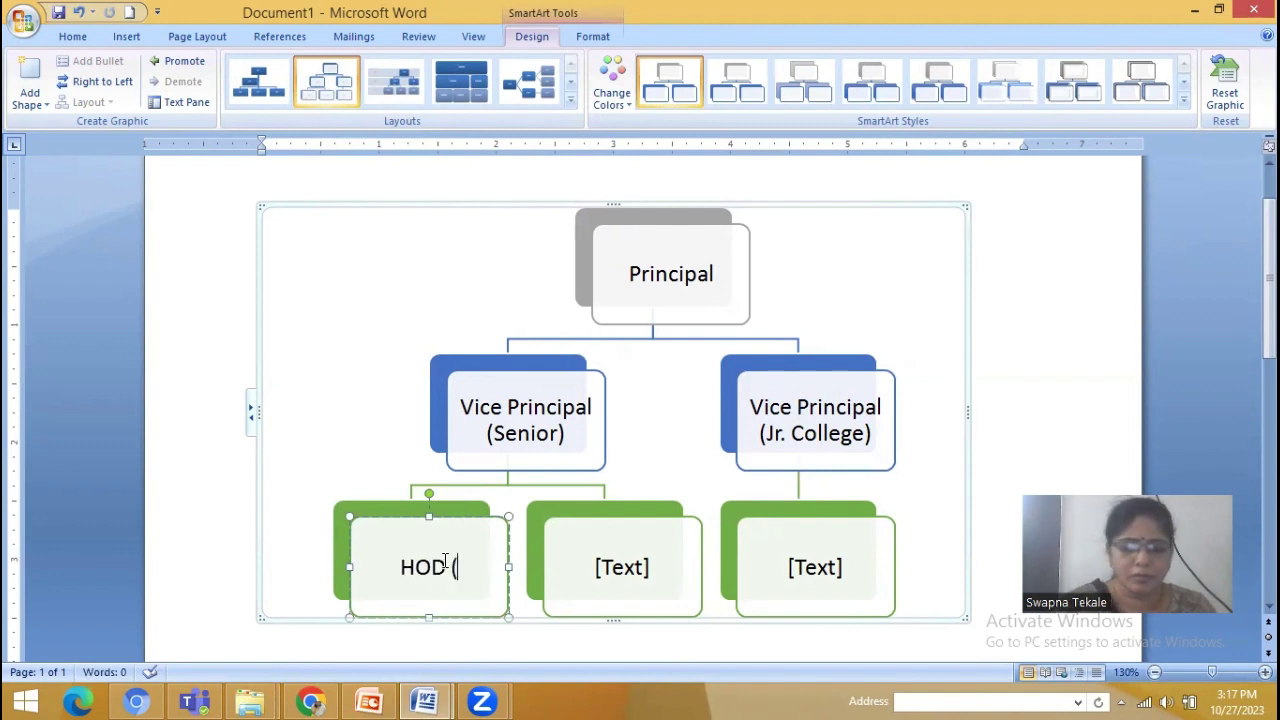
type("Scie")
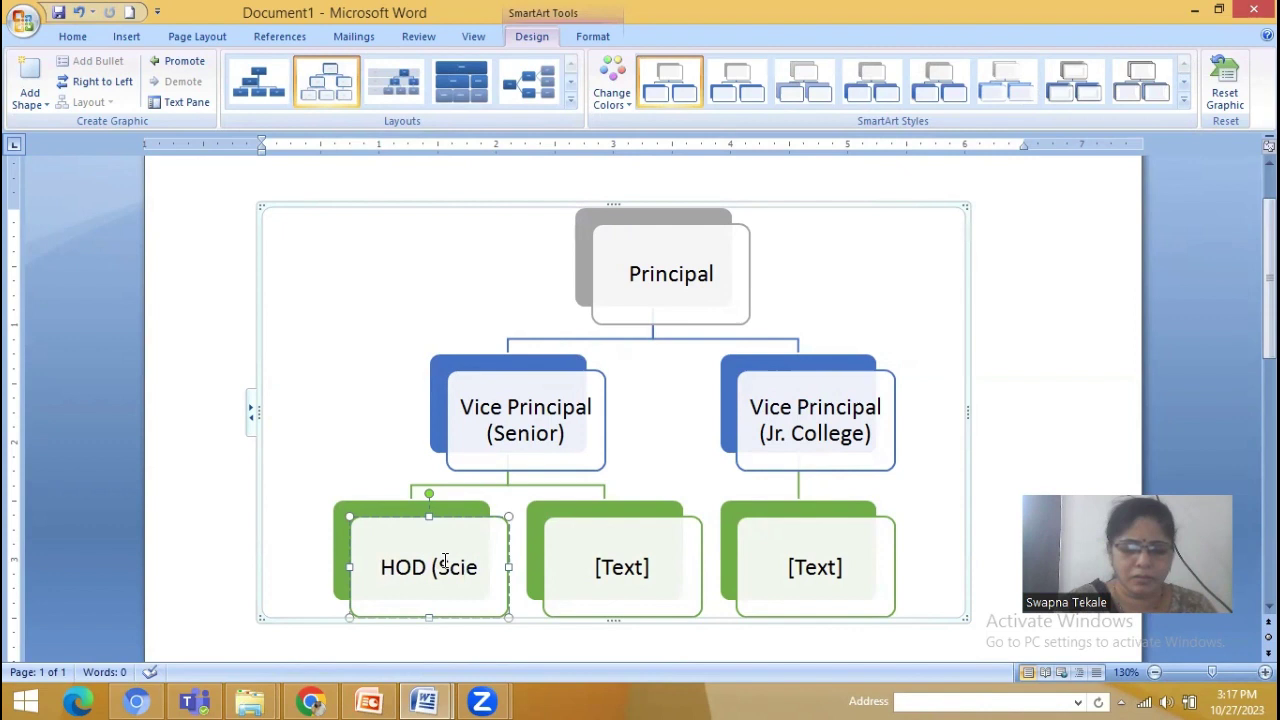
type("nce)")
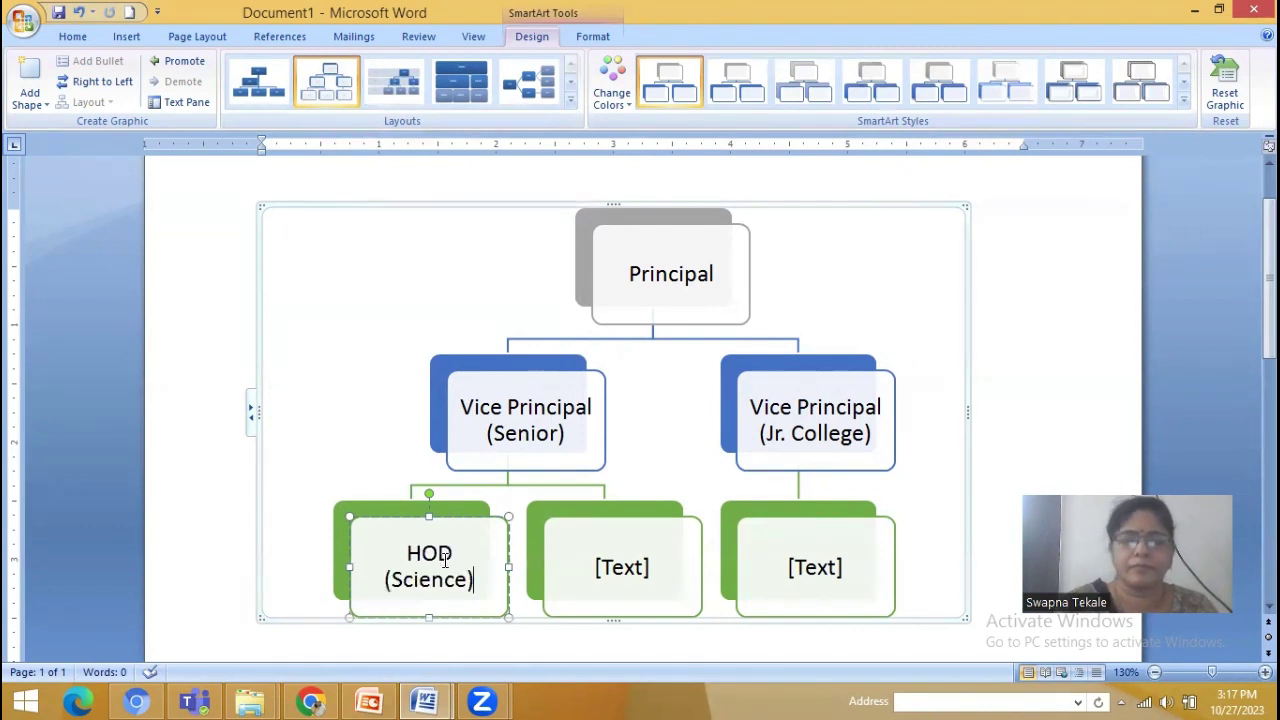
- Enter "HOD (Arts)" in the second third-level box, under Vice Principal (Senior)
left_click(645, 567)
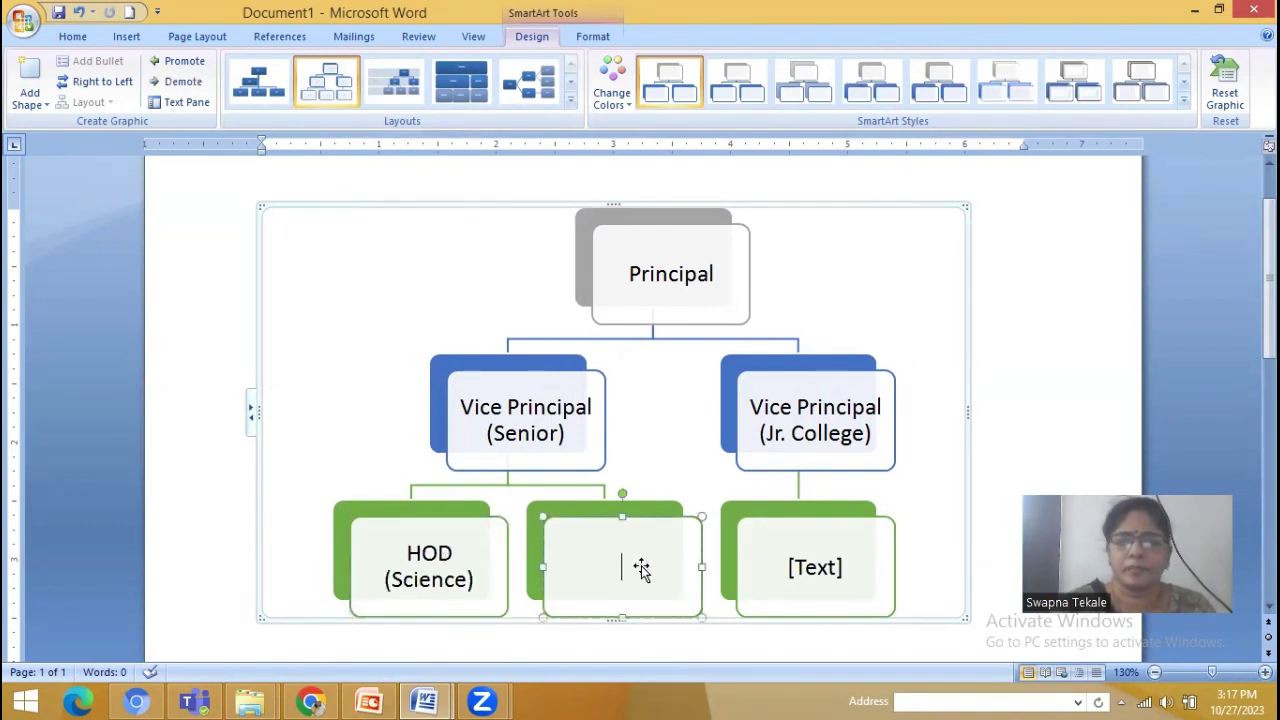
type("HOD")
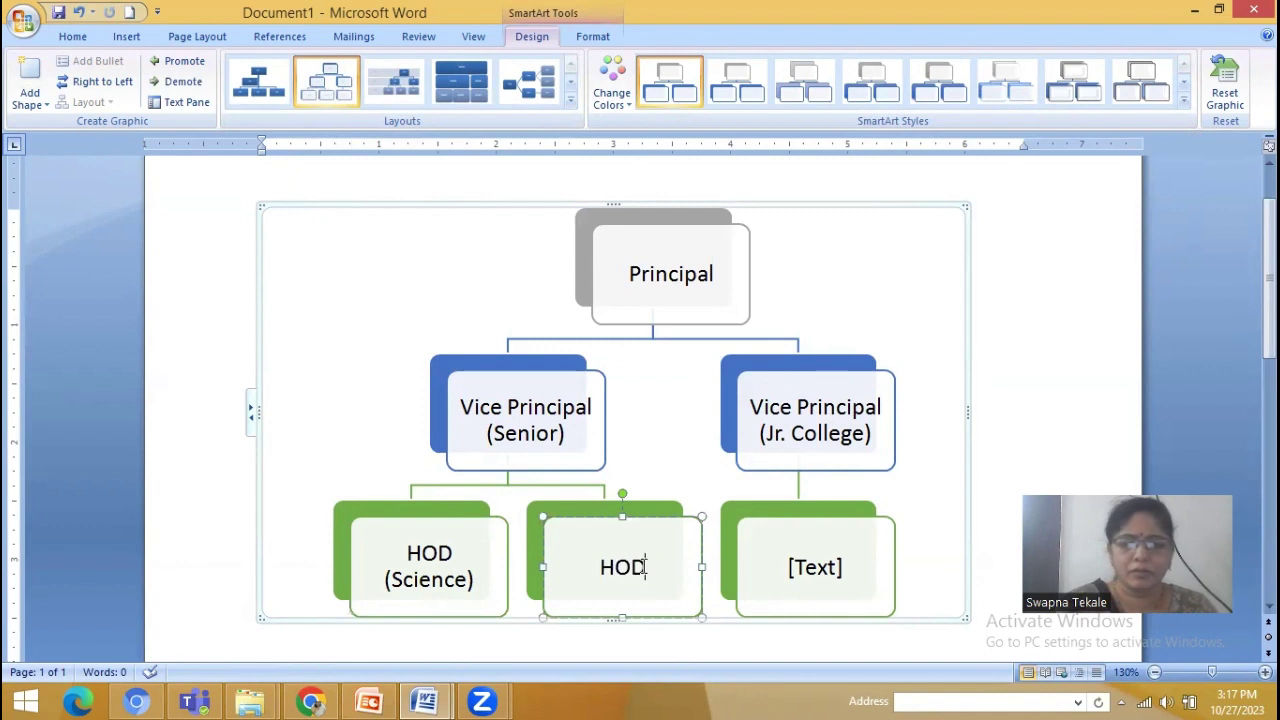
type(" (Ar")
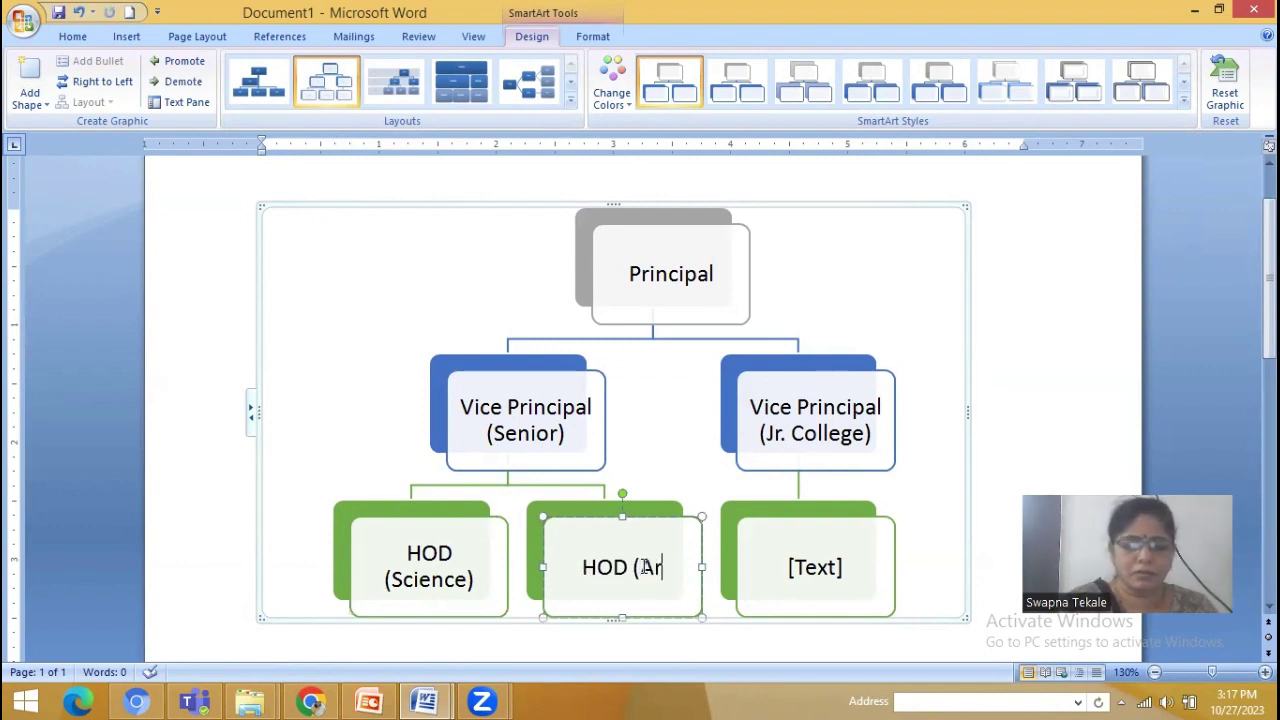
type("ts)")
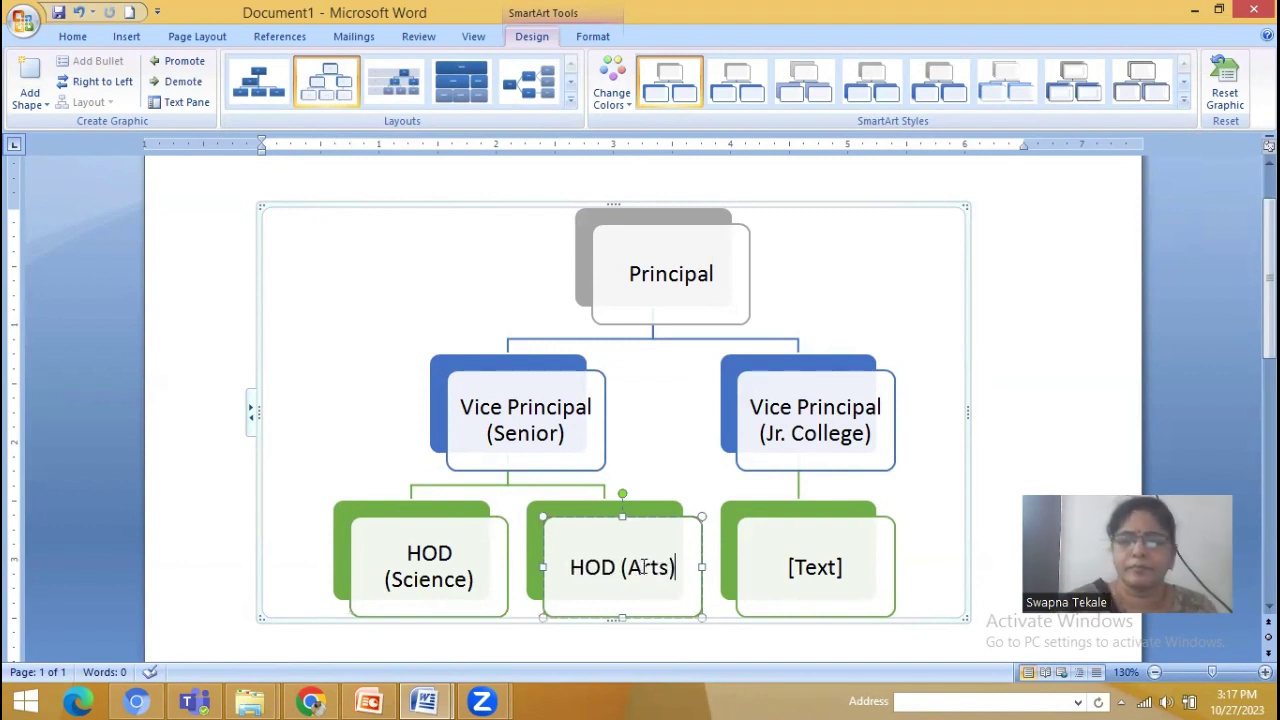
- Enter "HOD (Commerce)" in the third-level box under Vice Principal (Jr. College)
left_click(810, 572)
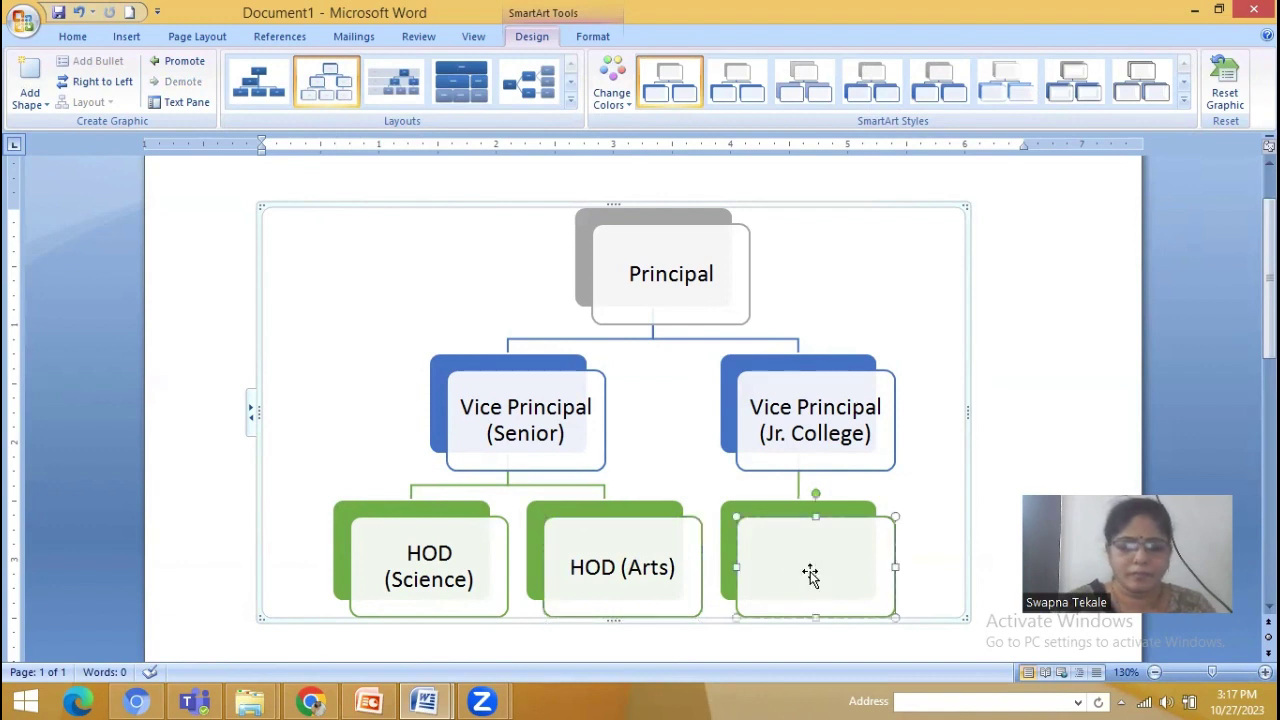
type("HOD ")
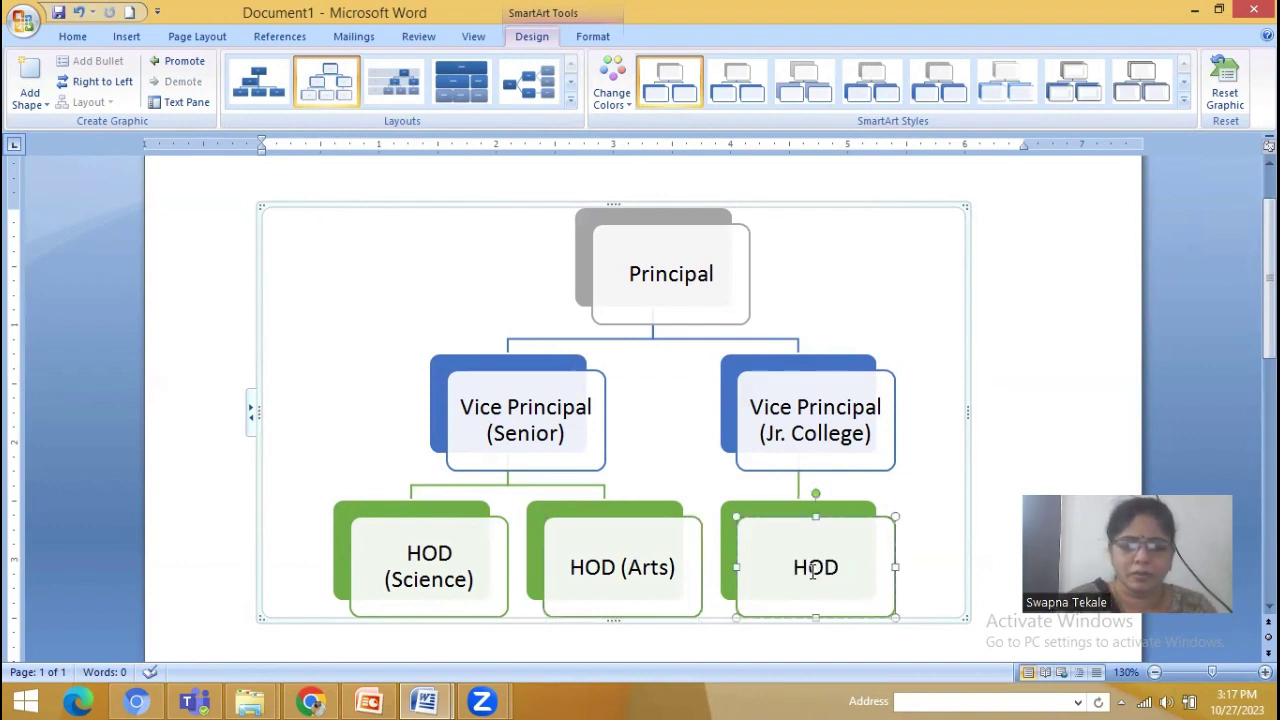
type("(Comme")
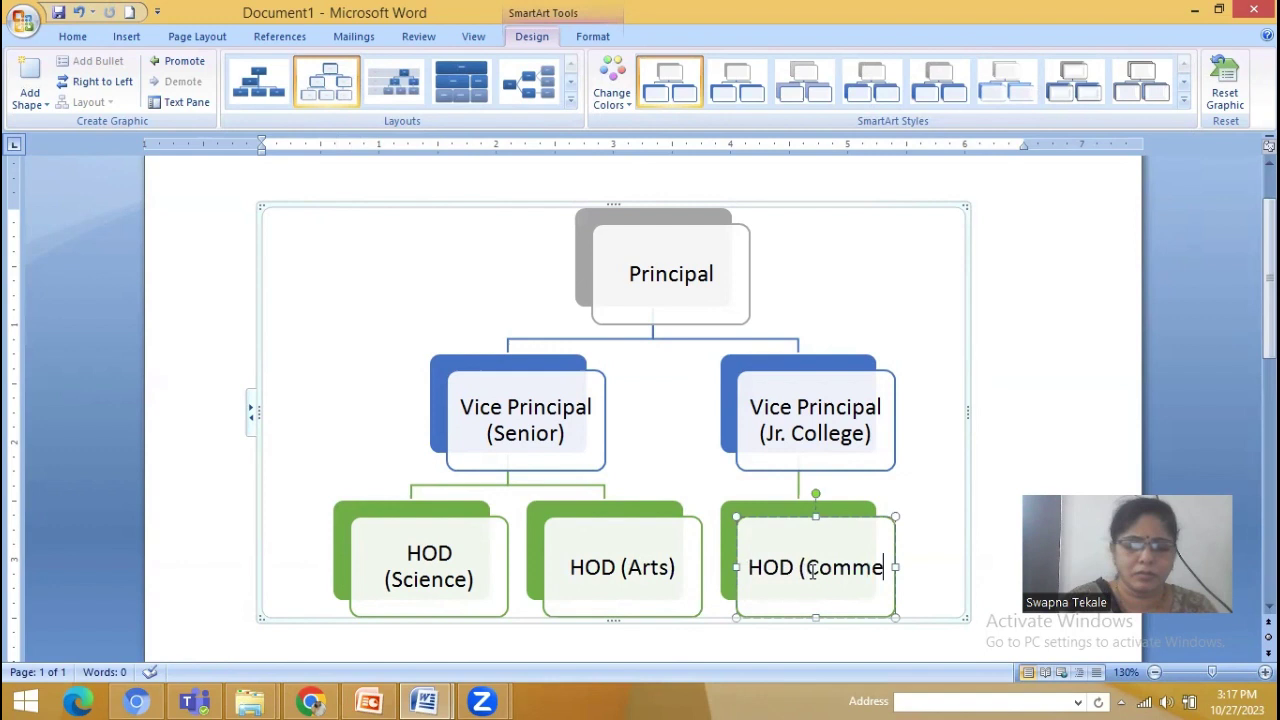
type("rce)")
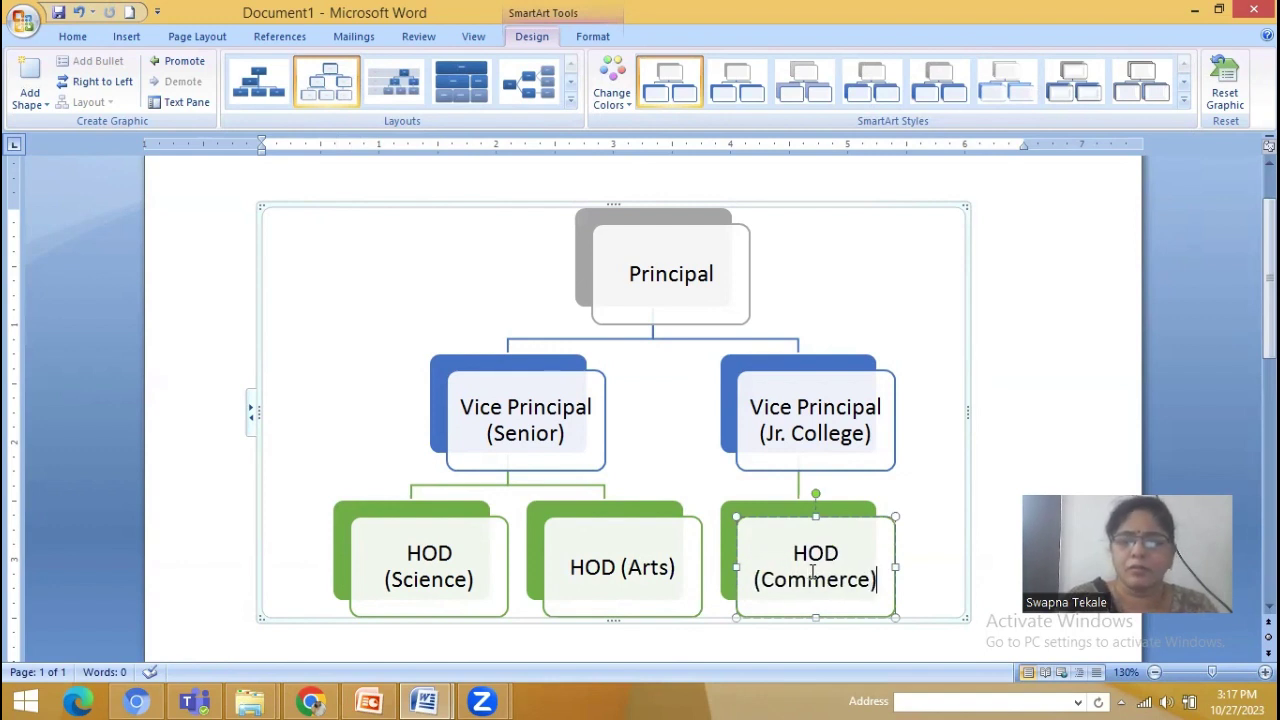
- Try adding a shape below the HOD (Commerce) box, and delete the new empty box
scroll(1203, 386, "down", 1)
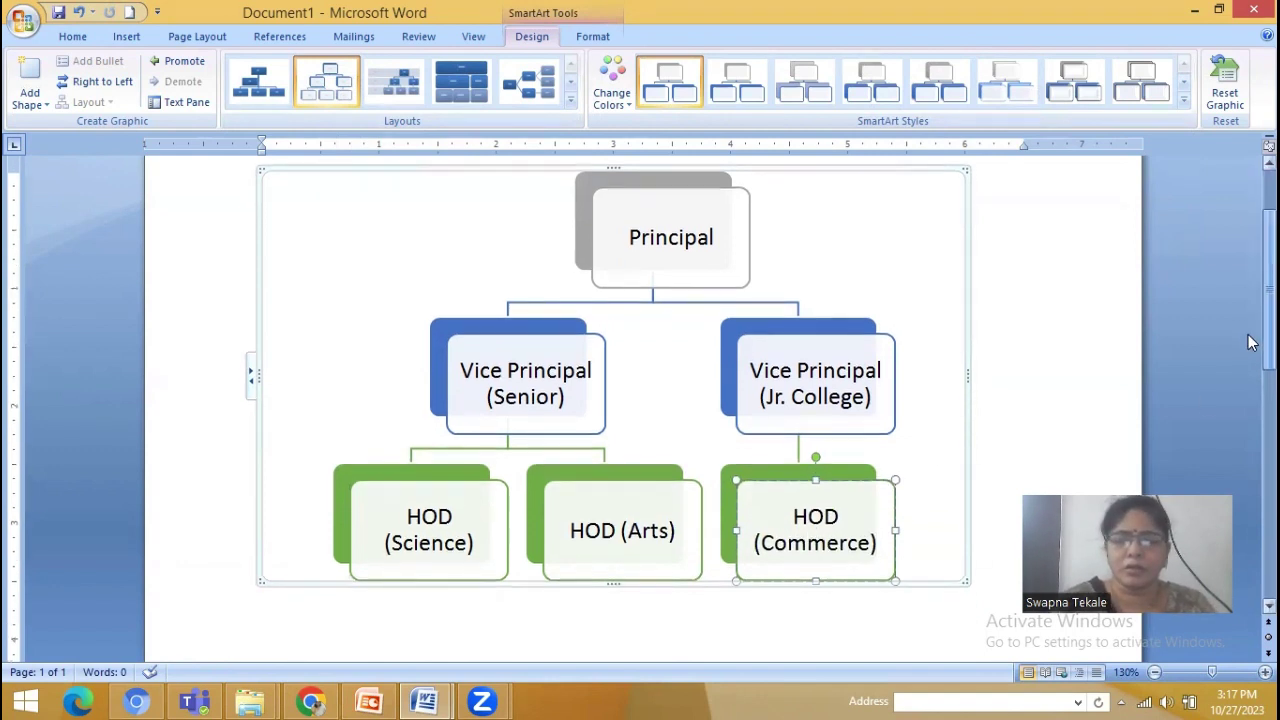
left_click(843, 515)
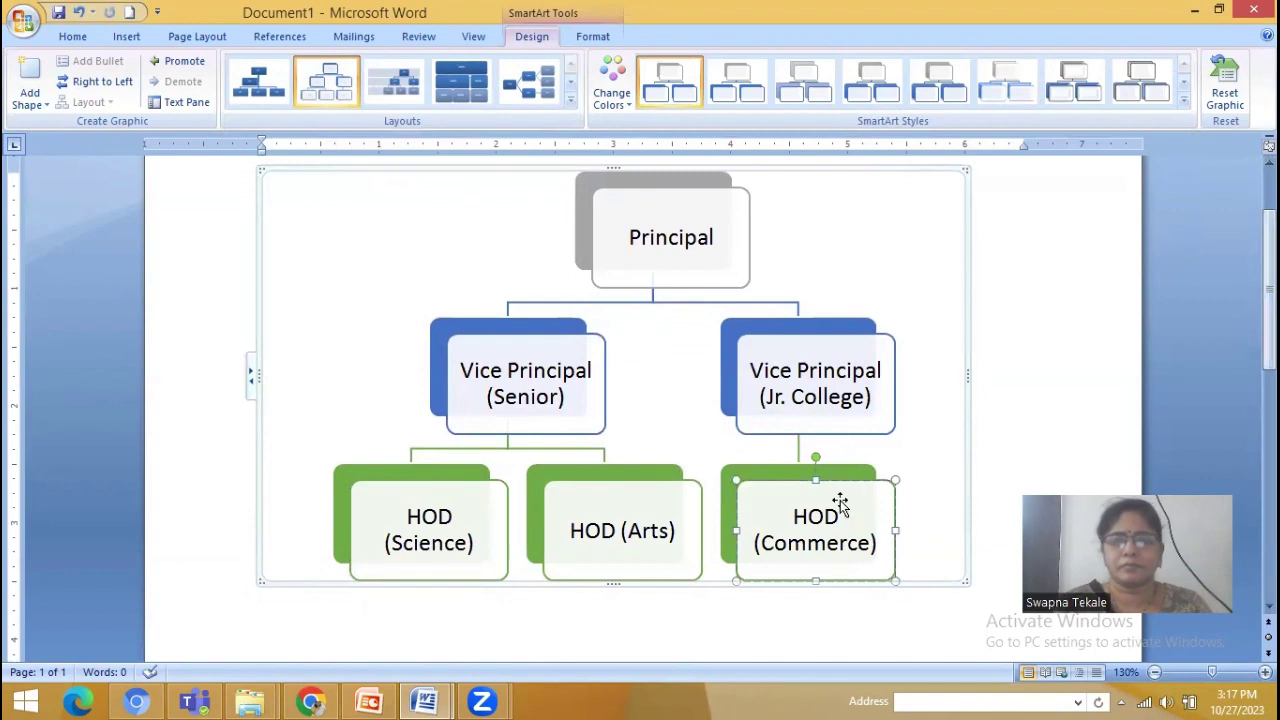
left_click(830, 405)
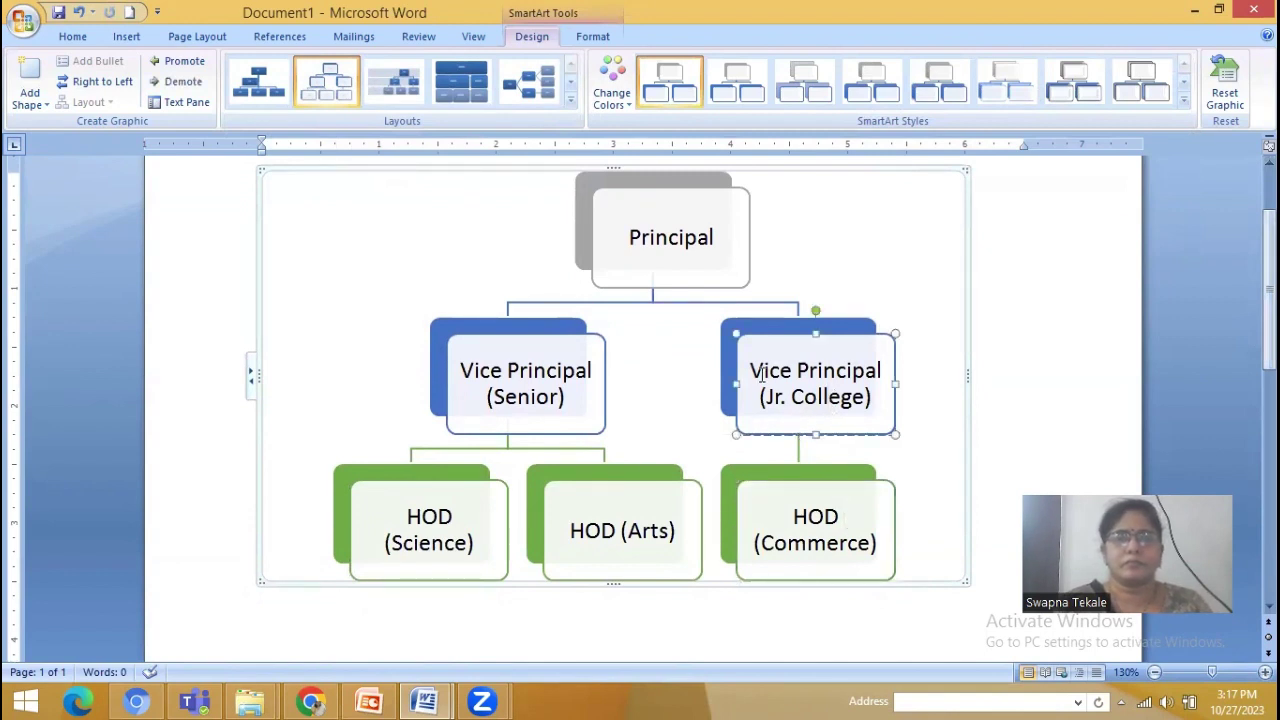
left_click(826, 550)
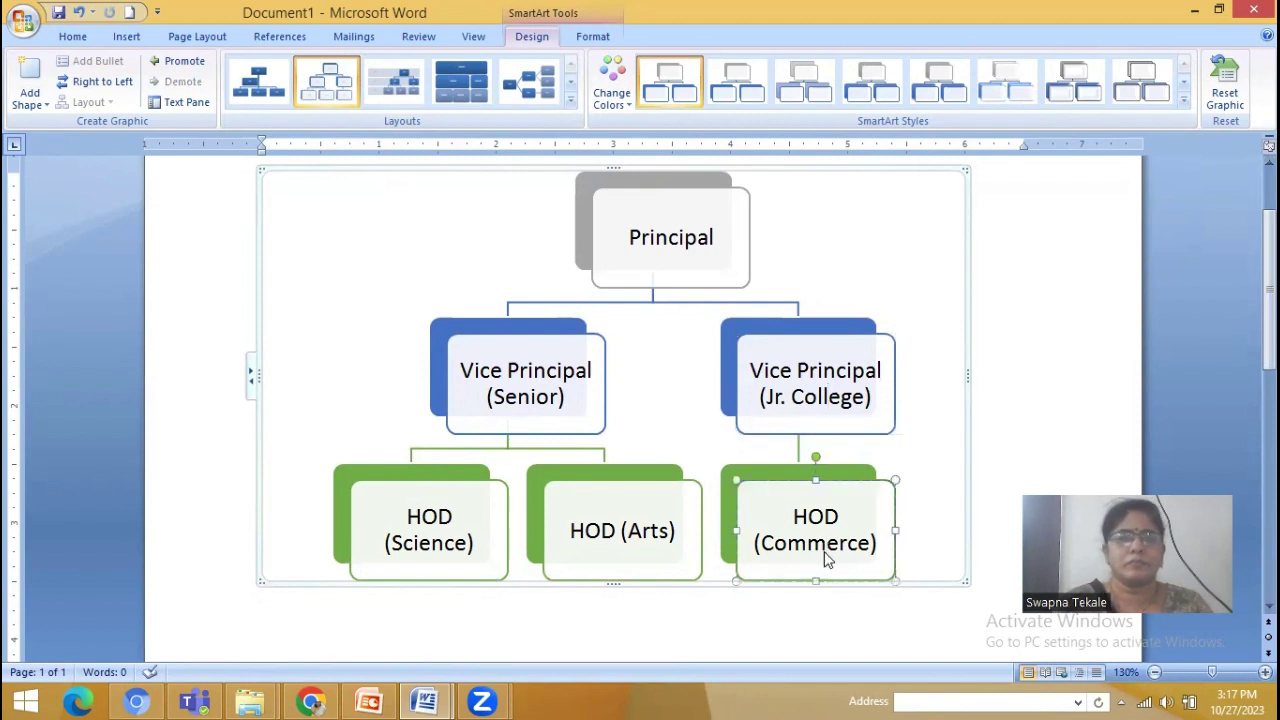
right_click(824, 550)
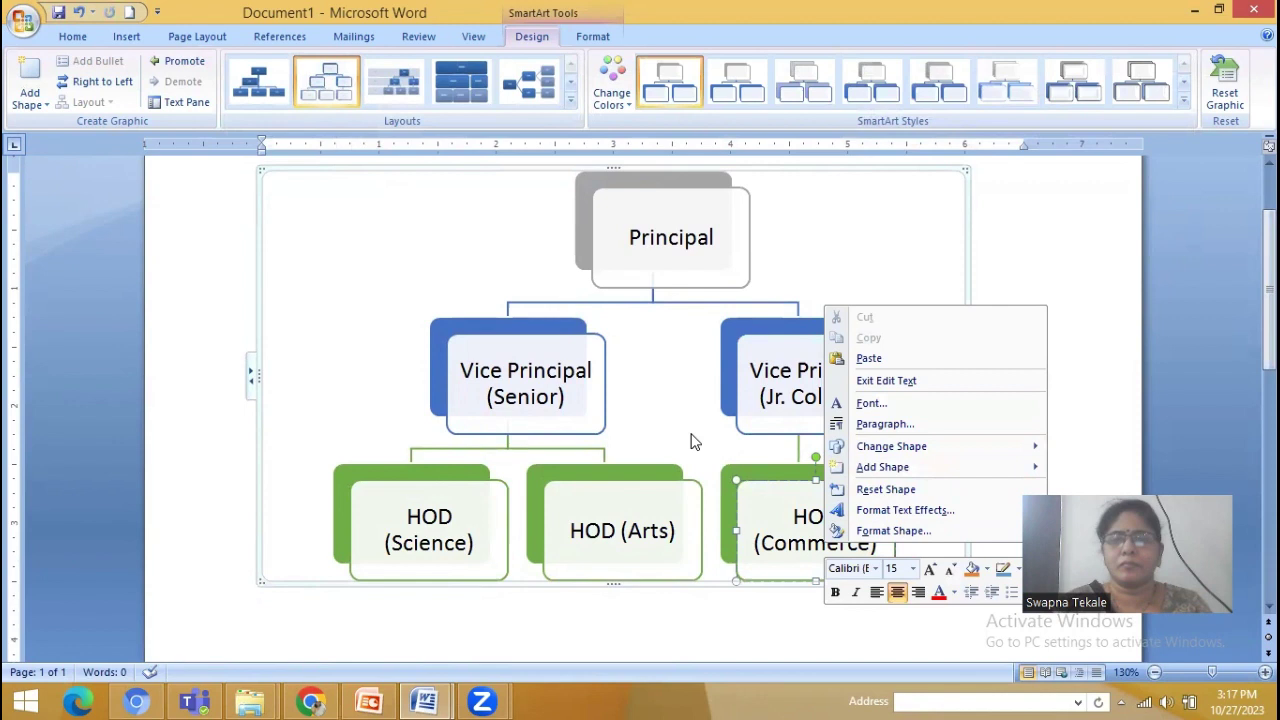
mouse_move(864, 472)
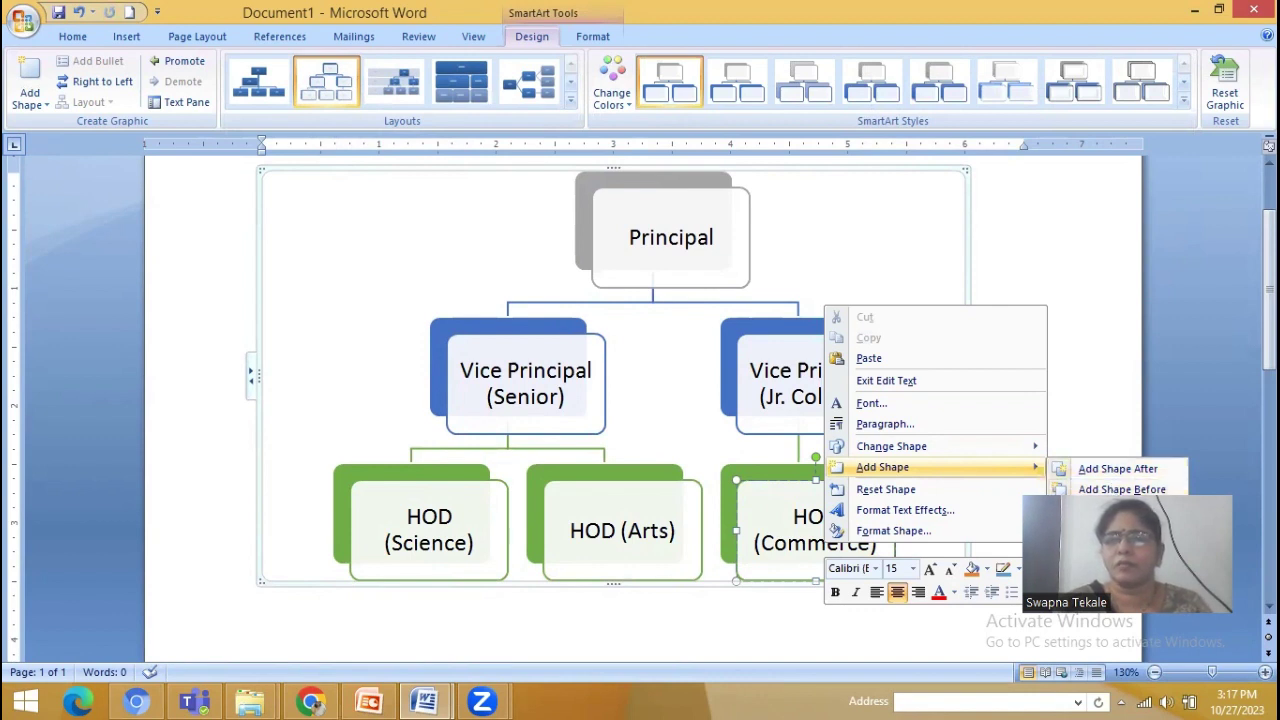
left_click(1120, 531)
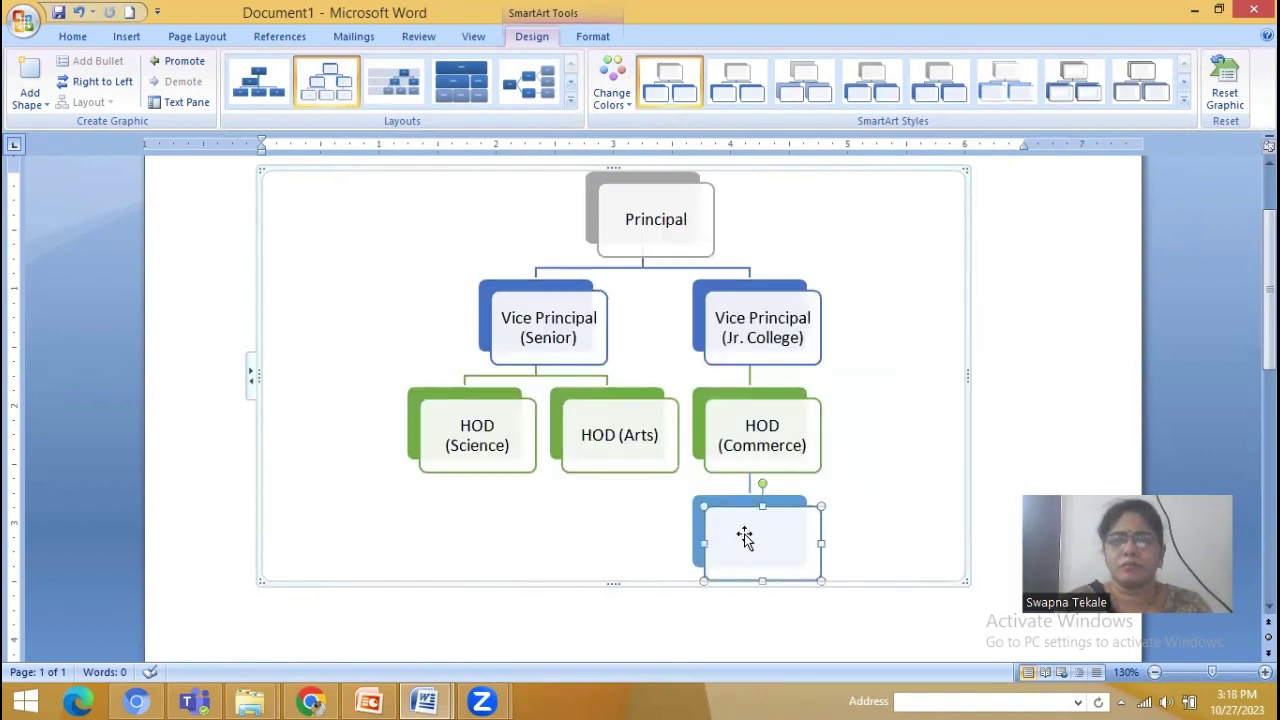
key("Delete")
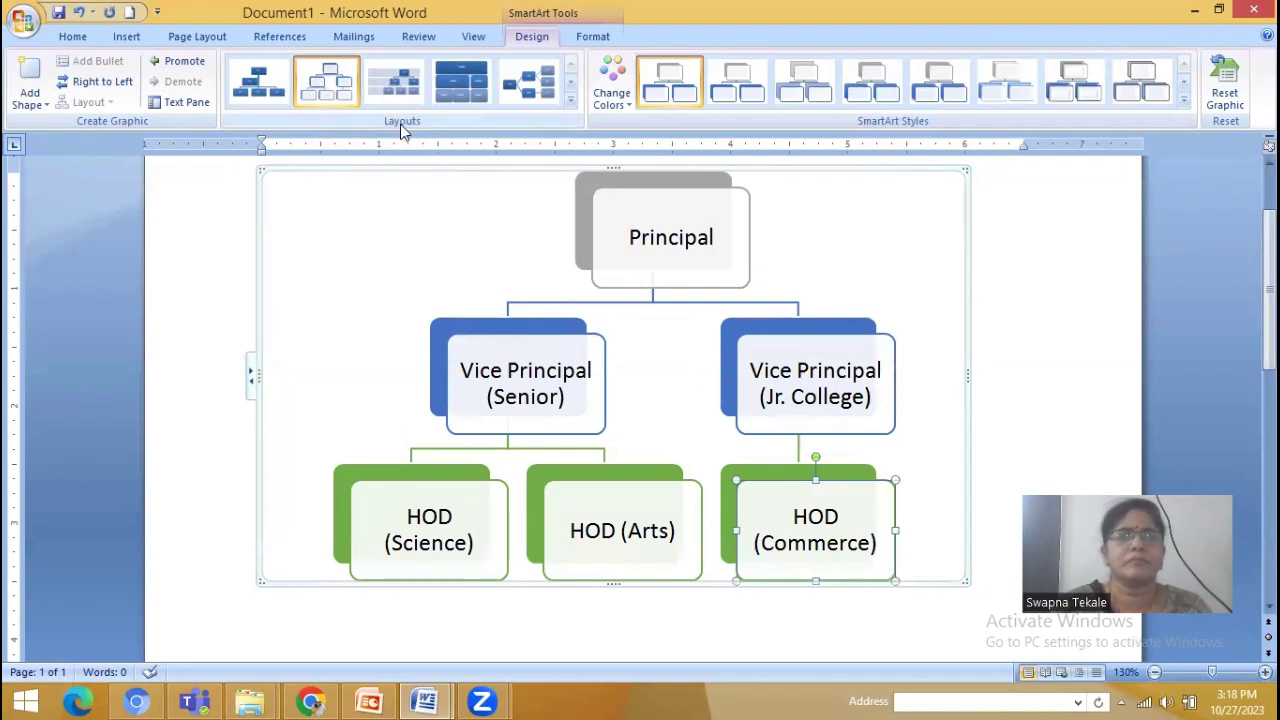
- Flip the hierarchy to a right-to-left layout and show its text pane
left_click(28, 106)
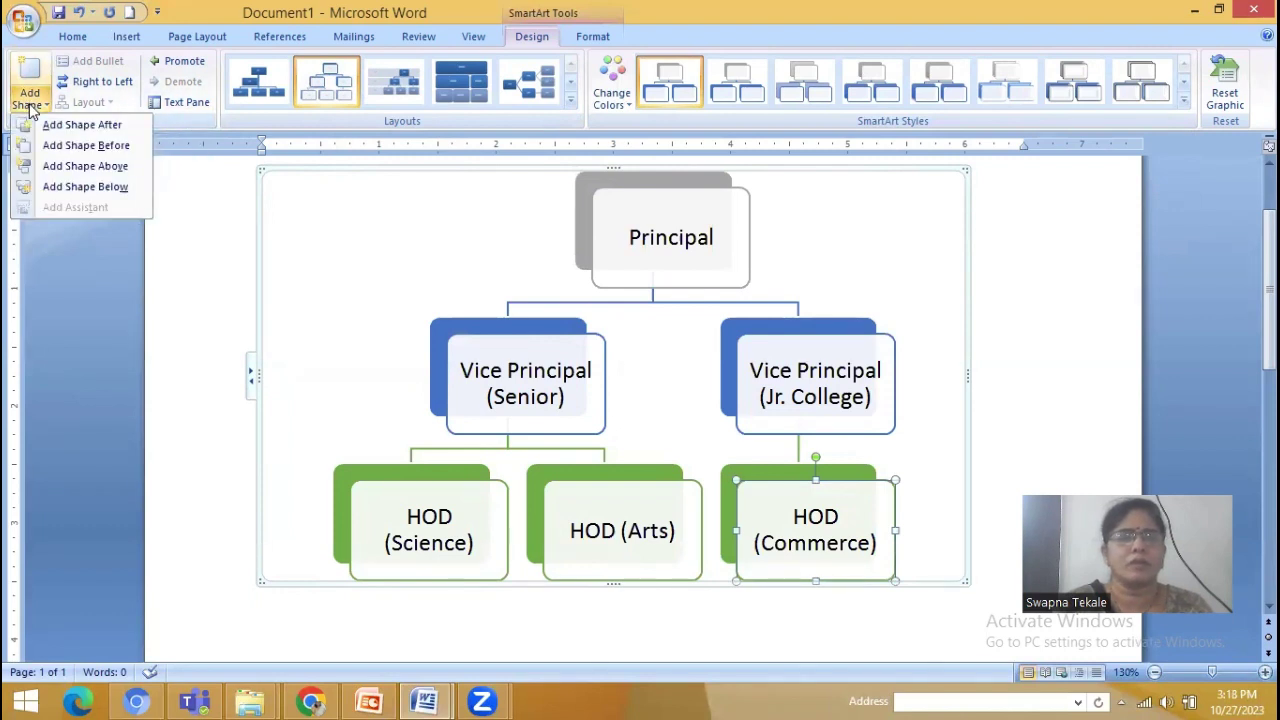
left_click(110, 83)
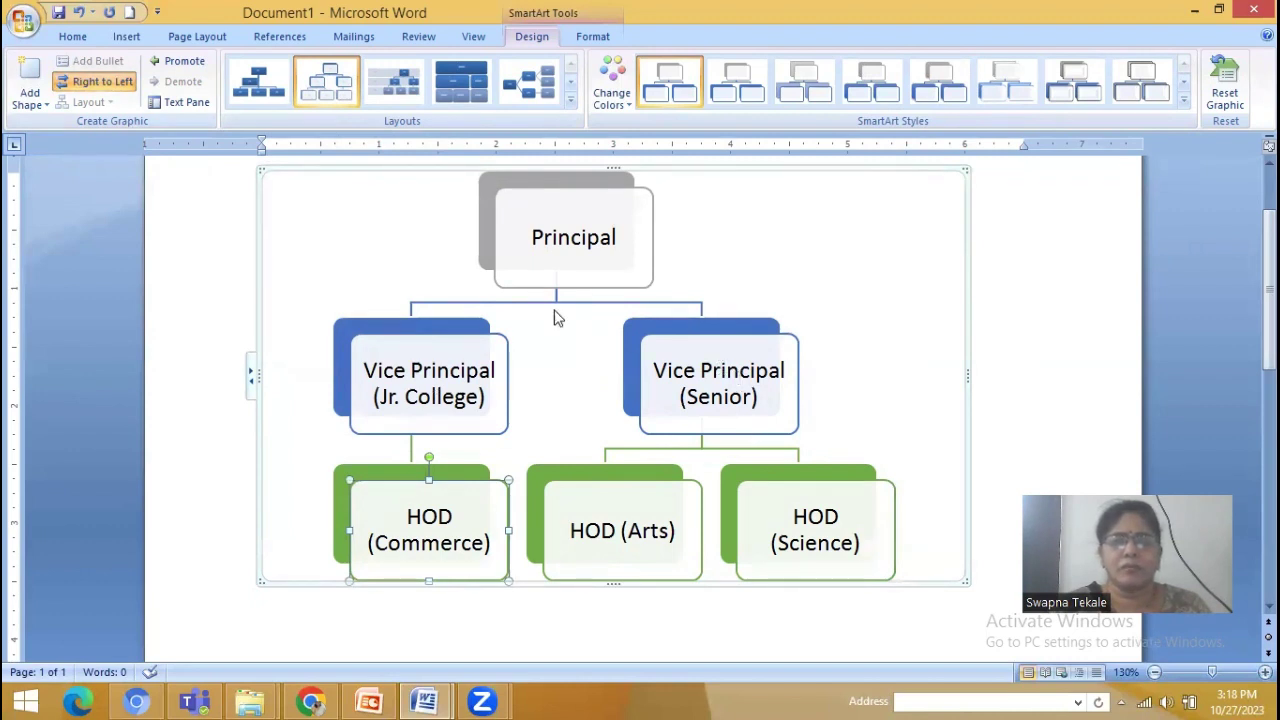
left_click(184, 102)
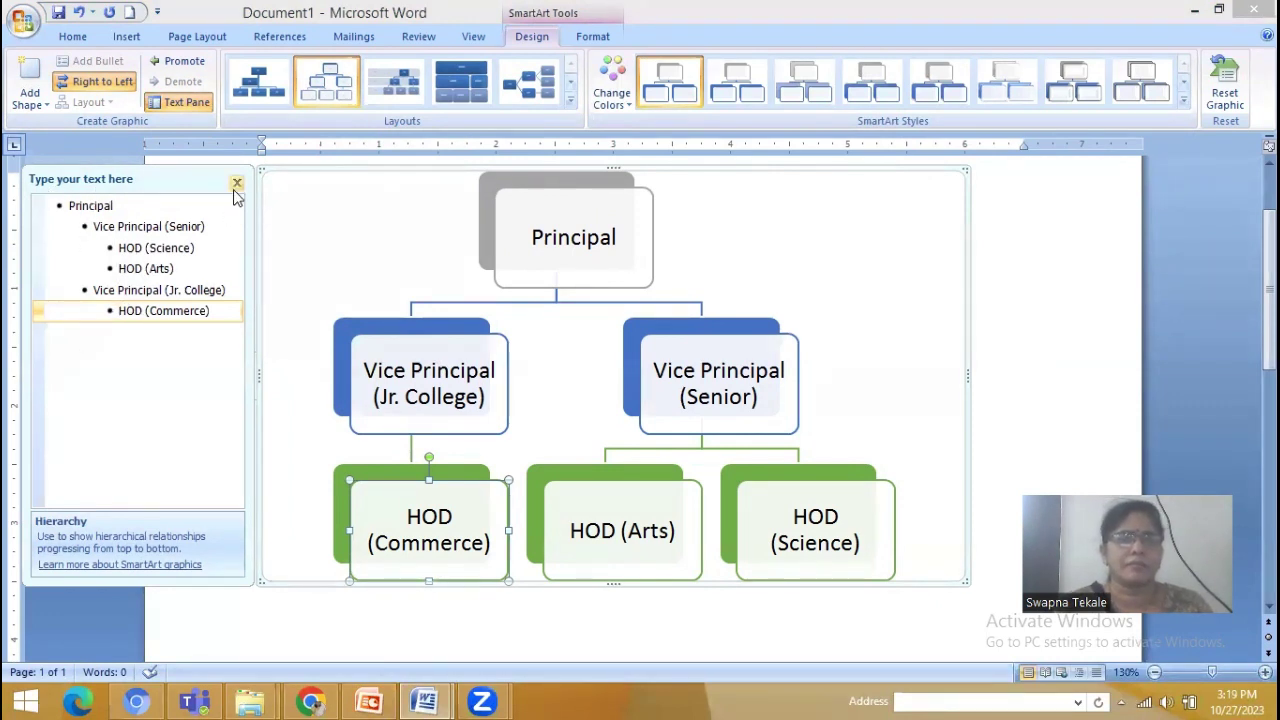
- Add a "HOD (Comp Sci)" entry after HOD (Arts), under Vice Principal (Senior), in the hierarchy's text outline
left_click(203, 271)
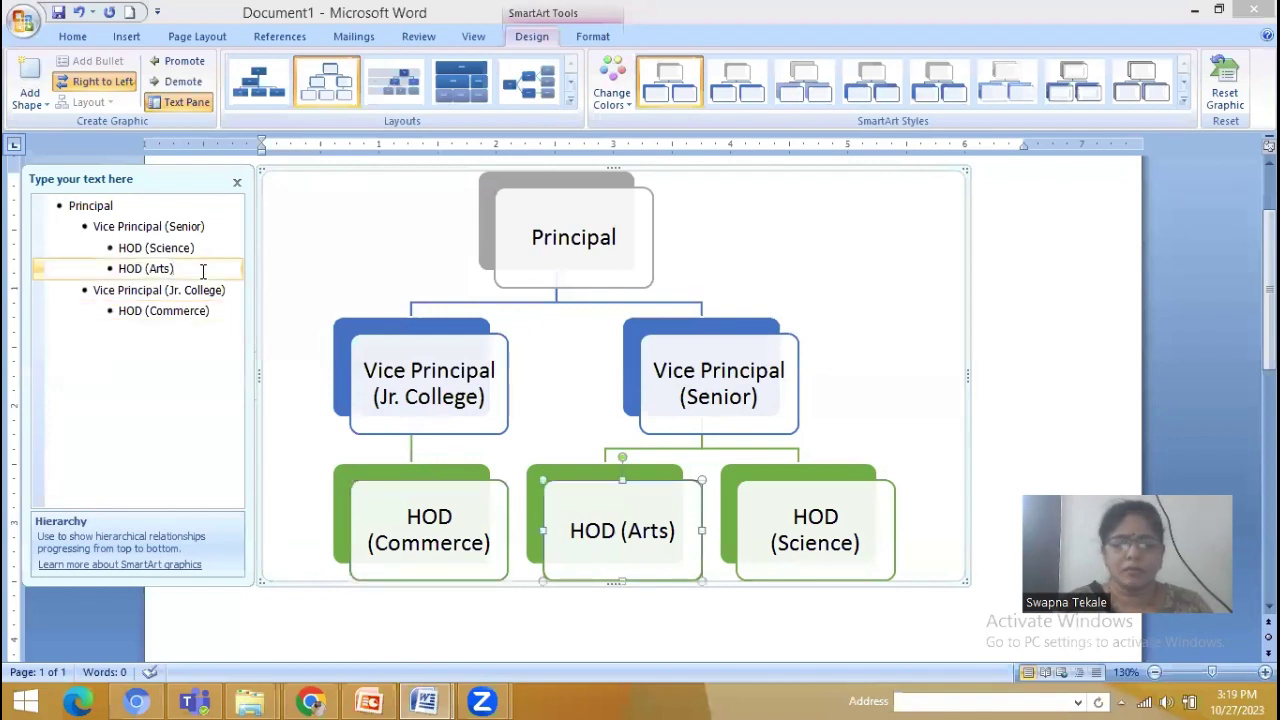
key("Return")
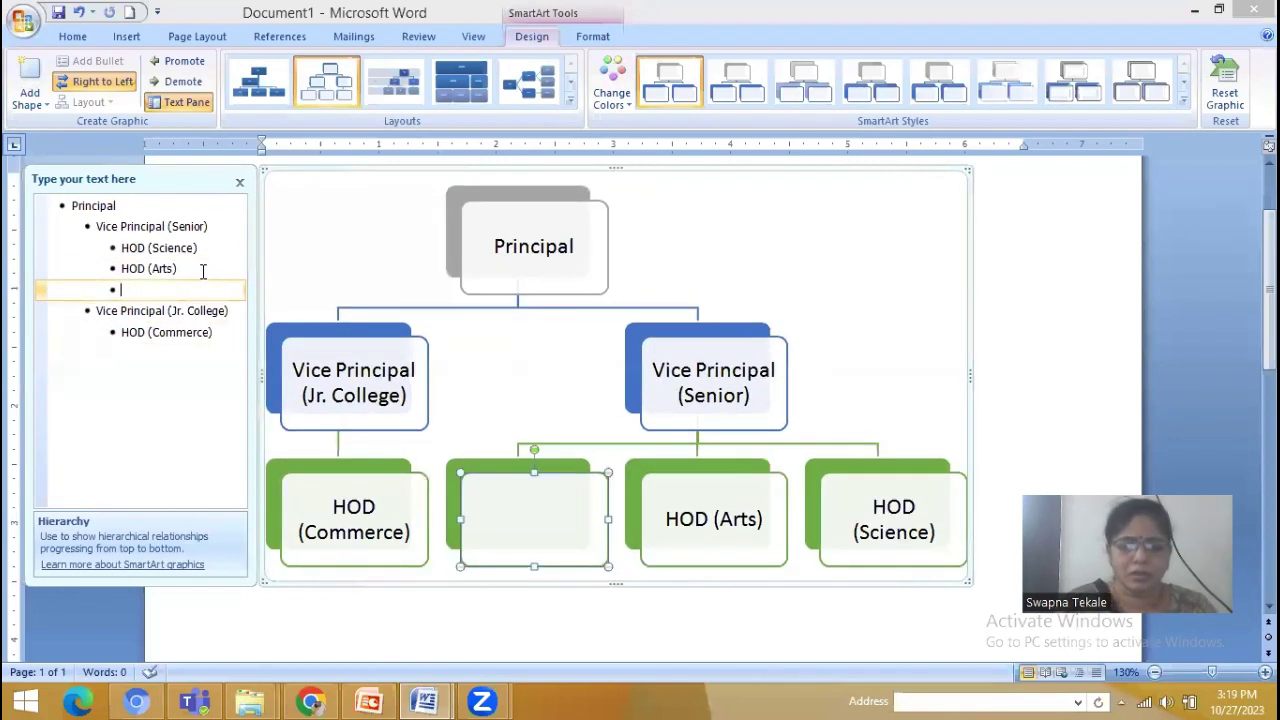
type("HOD")
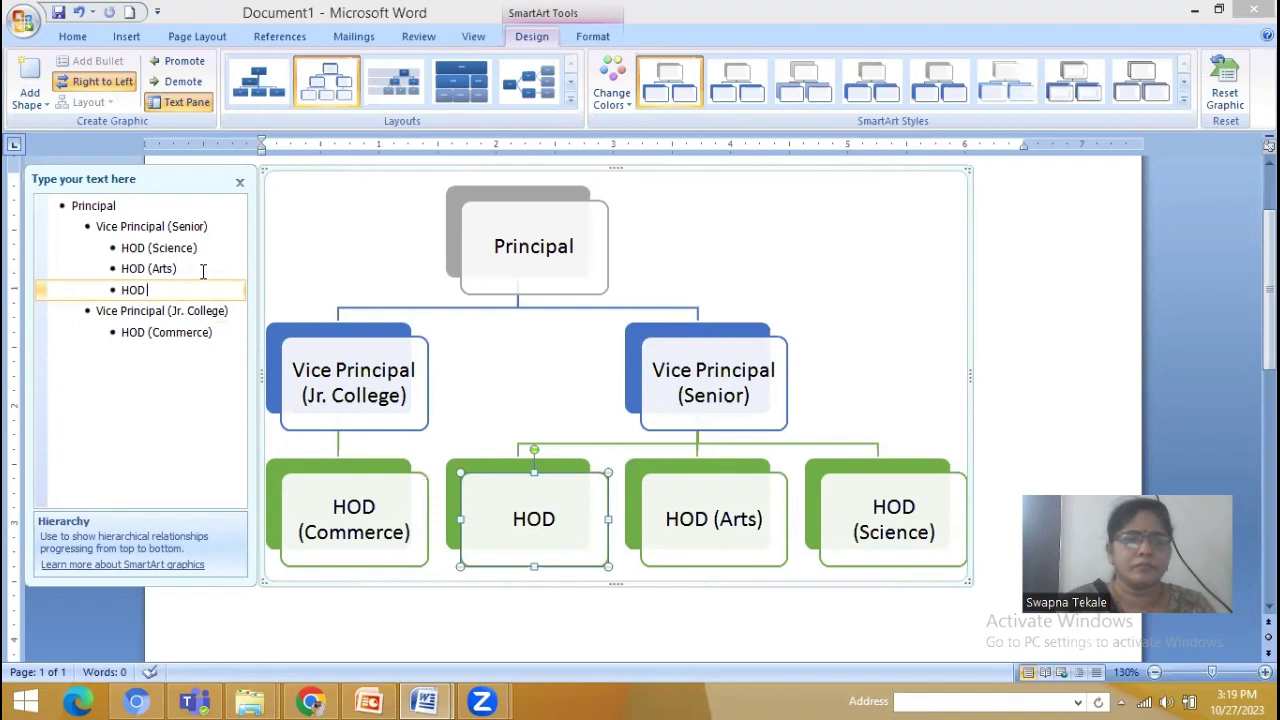
type(" (")
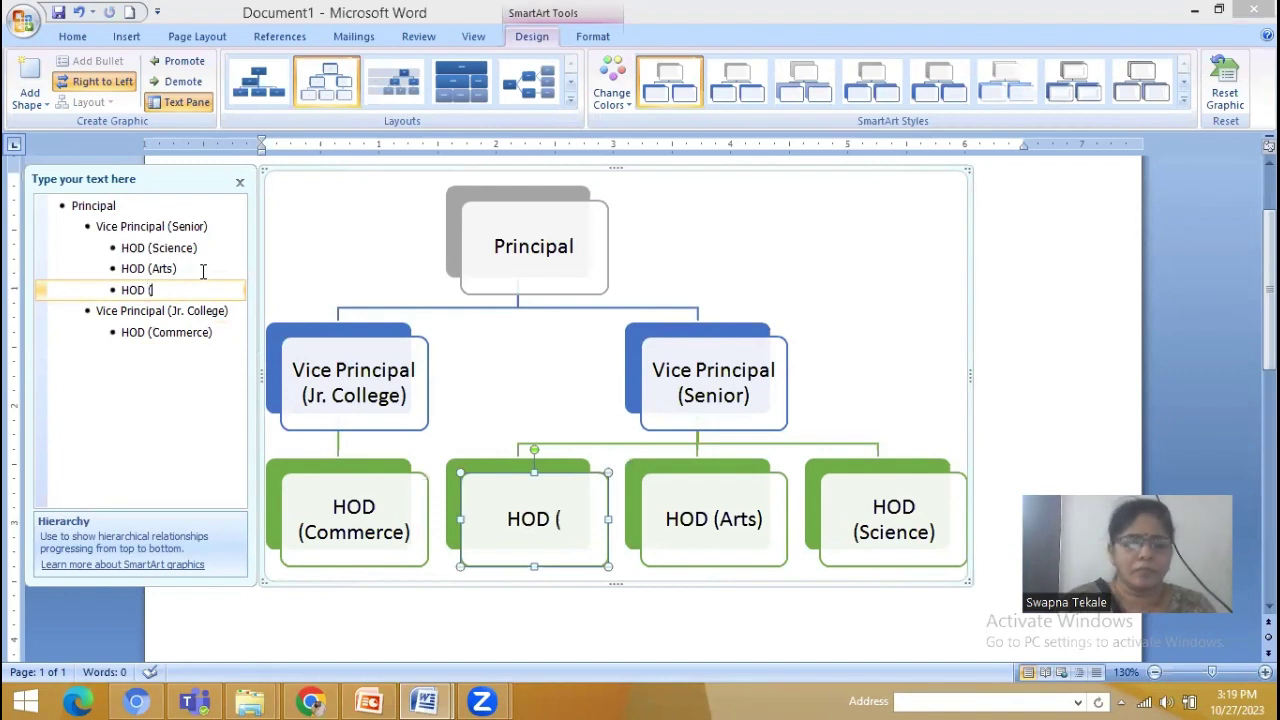
type("Comp")
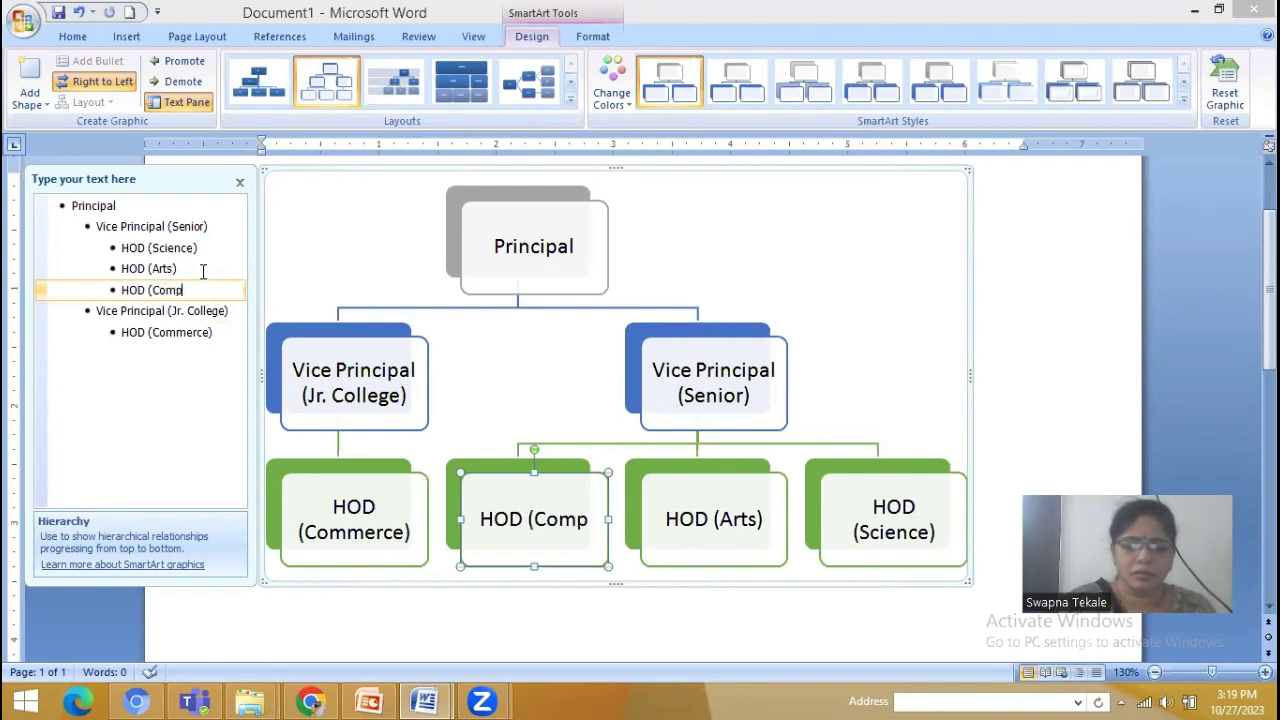
type(" Sci")
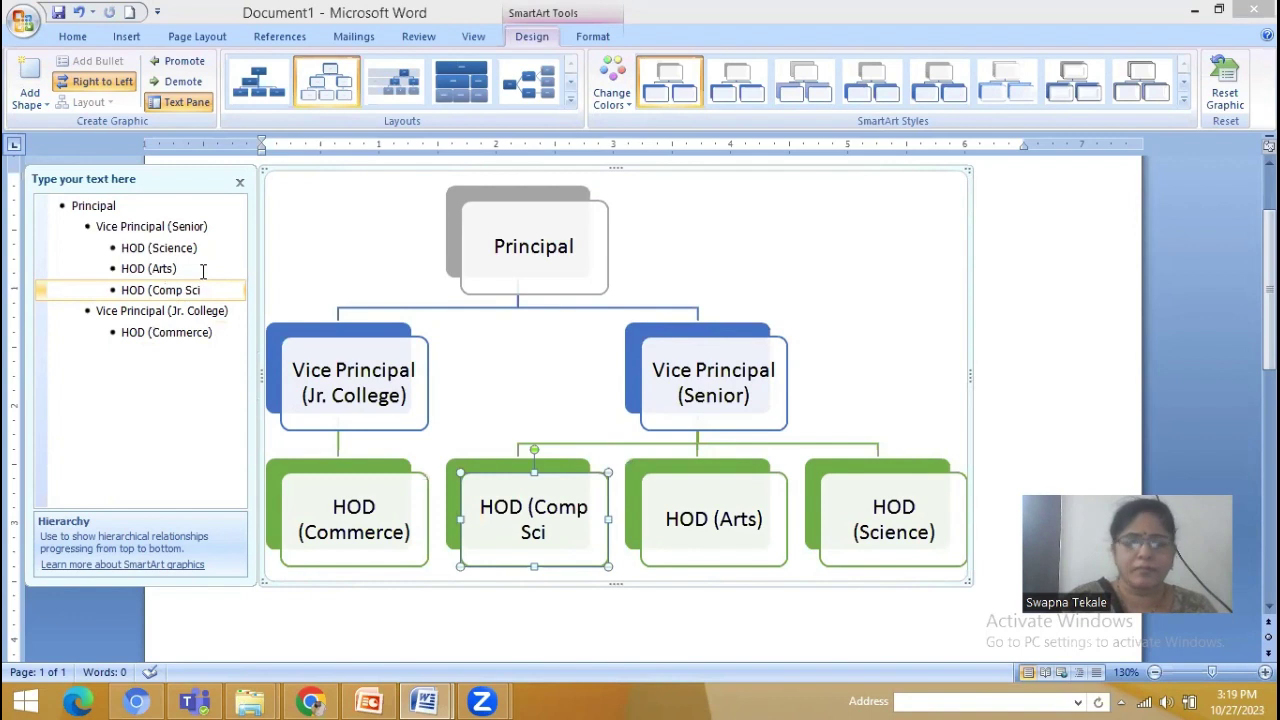
type(")")
- Try promoting a new empty entry after HOD (Comp Sci) to the top level, and delete it
key("Return")
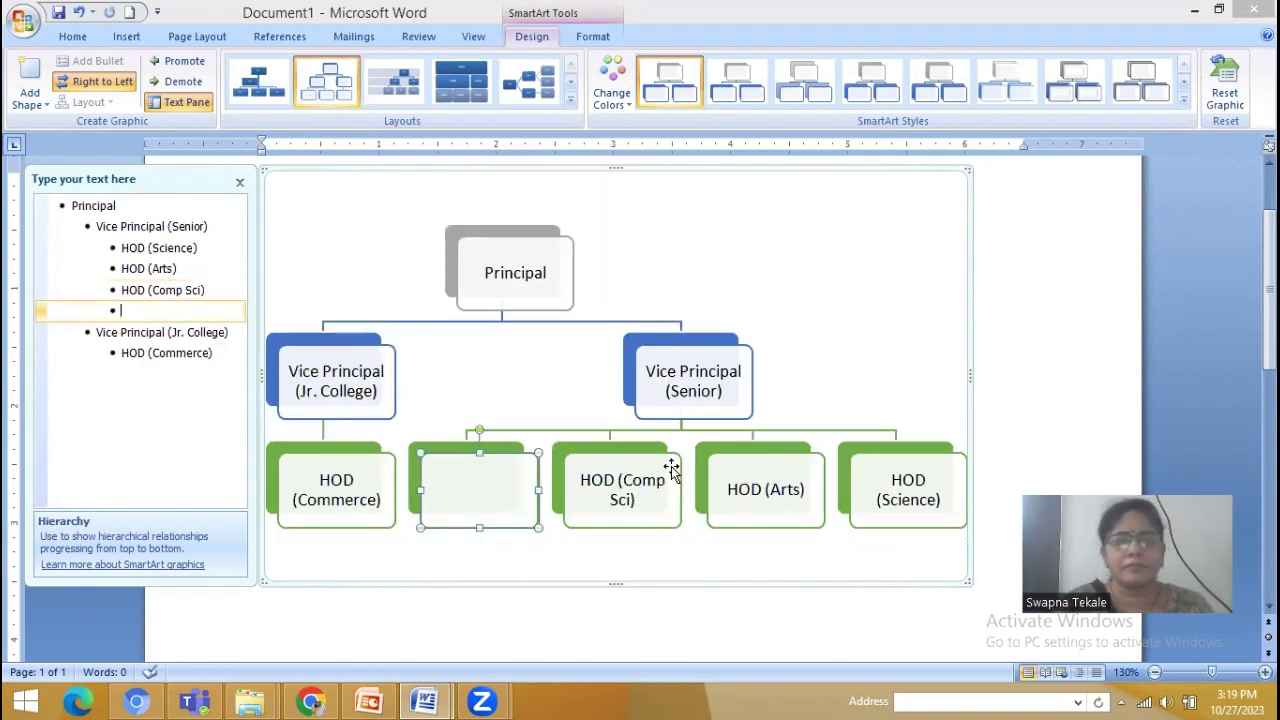
left_click(479, 500)
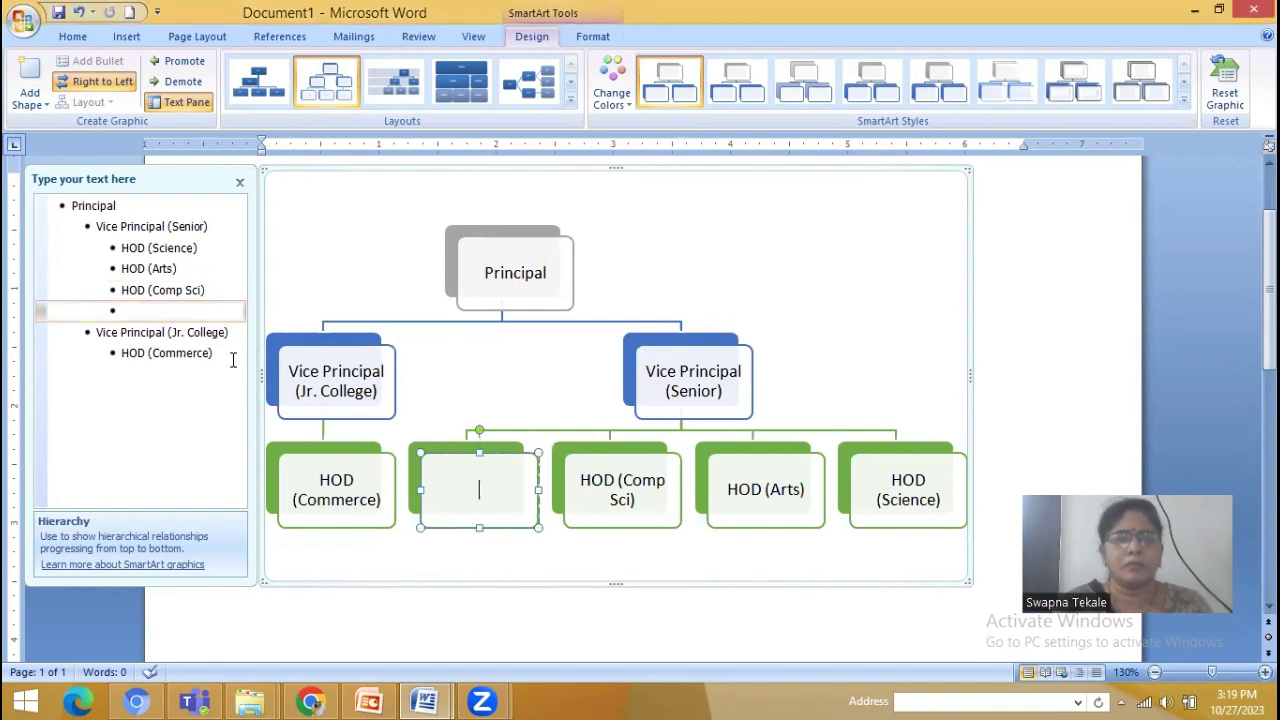
left_click(171, 314)
key("shift+Tab")
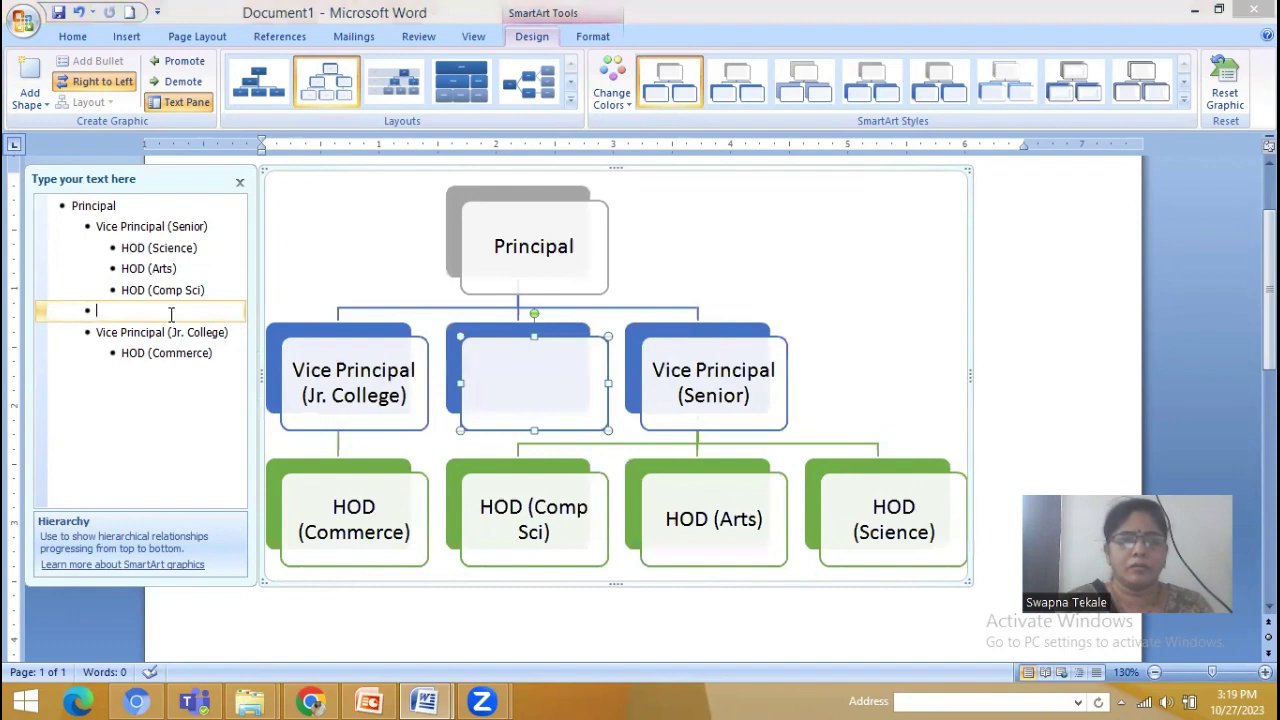
key("shift+Tab")
key("BackSpace")
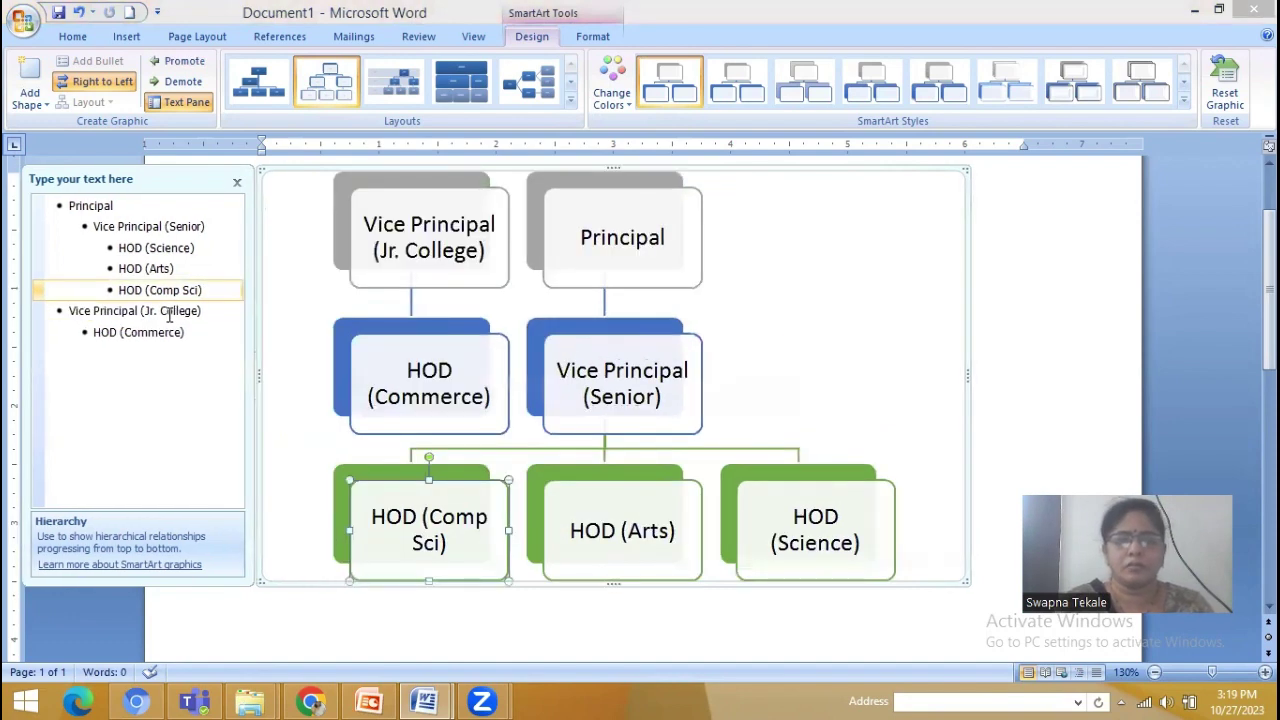
- Undo the hierarchy edits back through the entry promotions, the added HOD (Comp Sci) entry and the right-to-left layout
scroll(1249, 311, "up", 1)
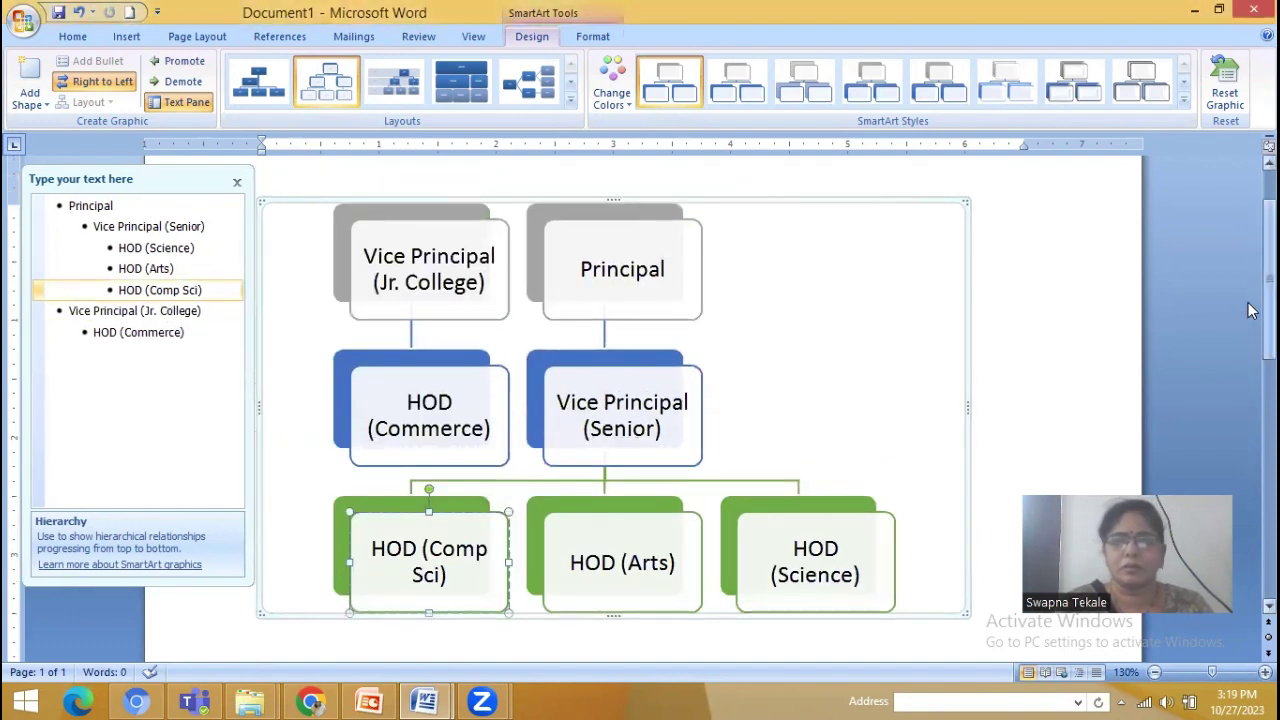
scroll(1249, 311, "up", 3)
scroll(1250, 325, "down", 4)
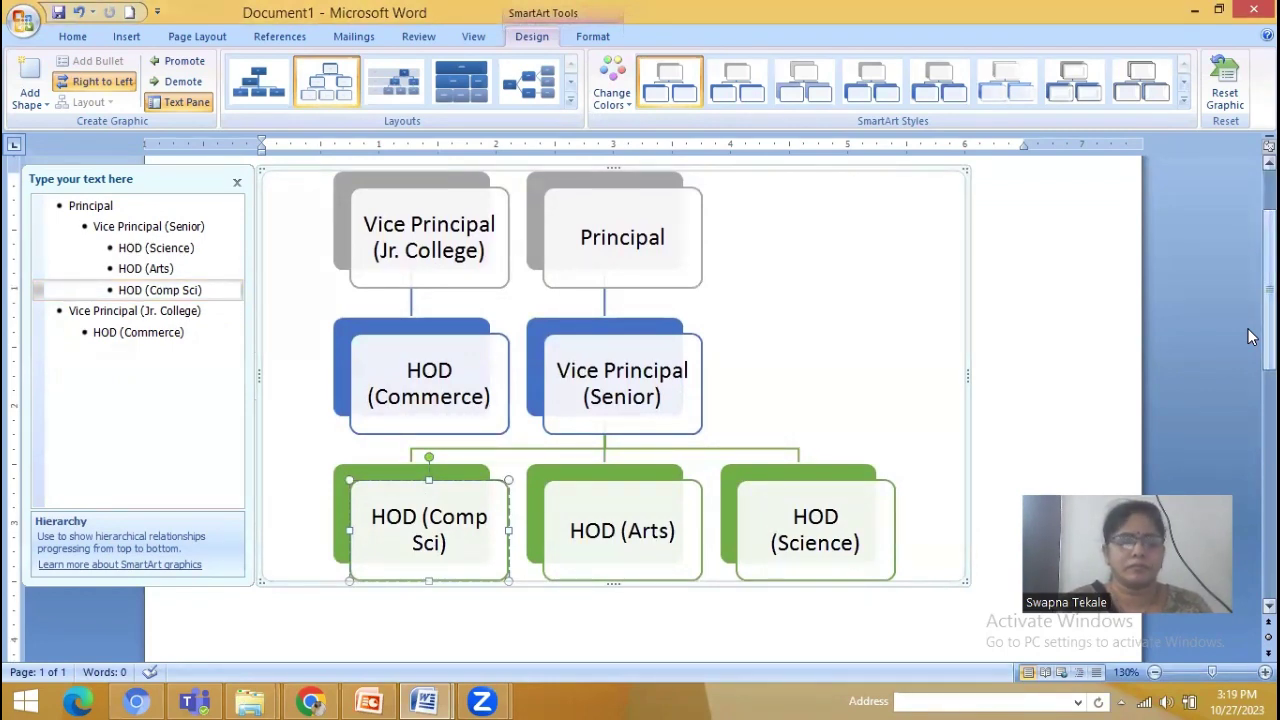
key("Return")
key("shift+Tab")
key("shift+Tab")
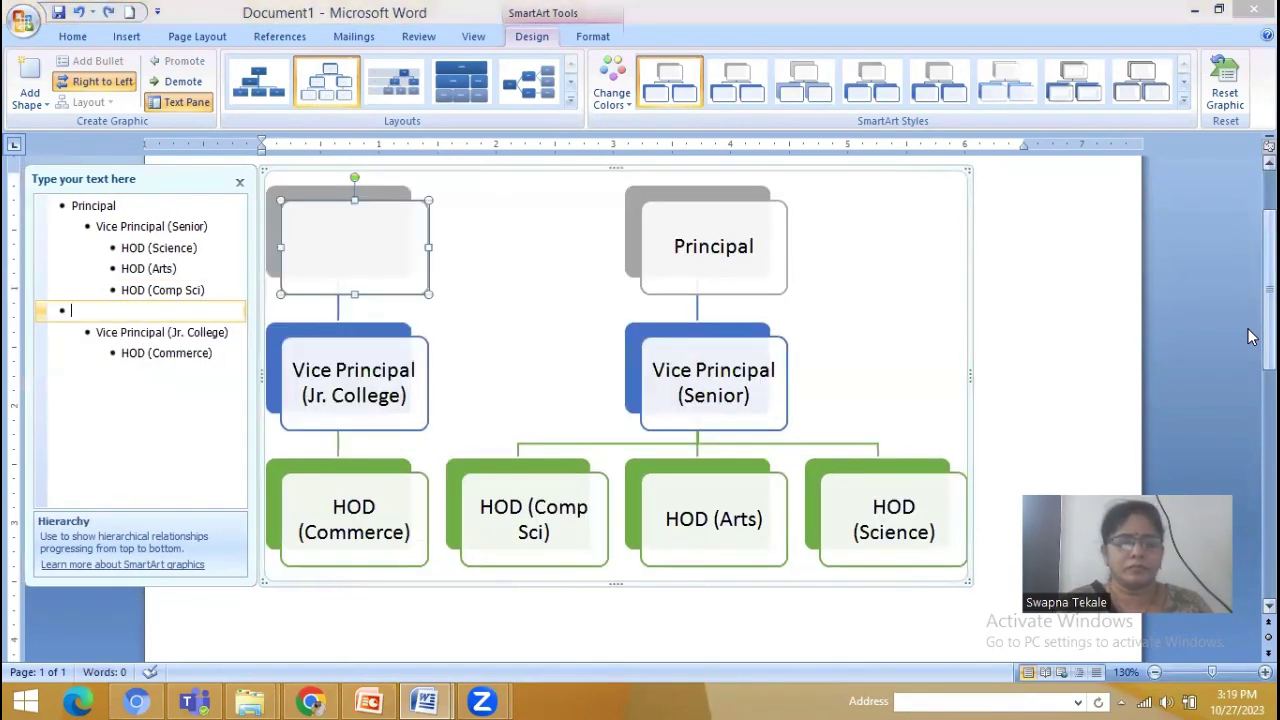
key("Tab")
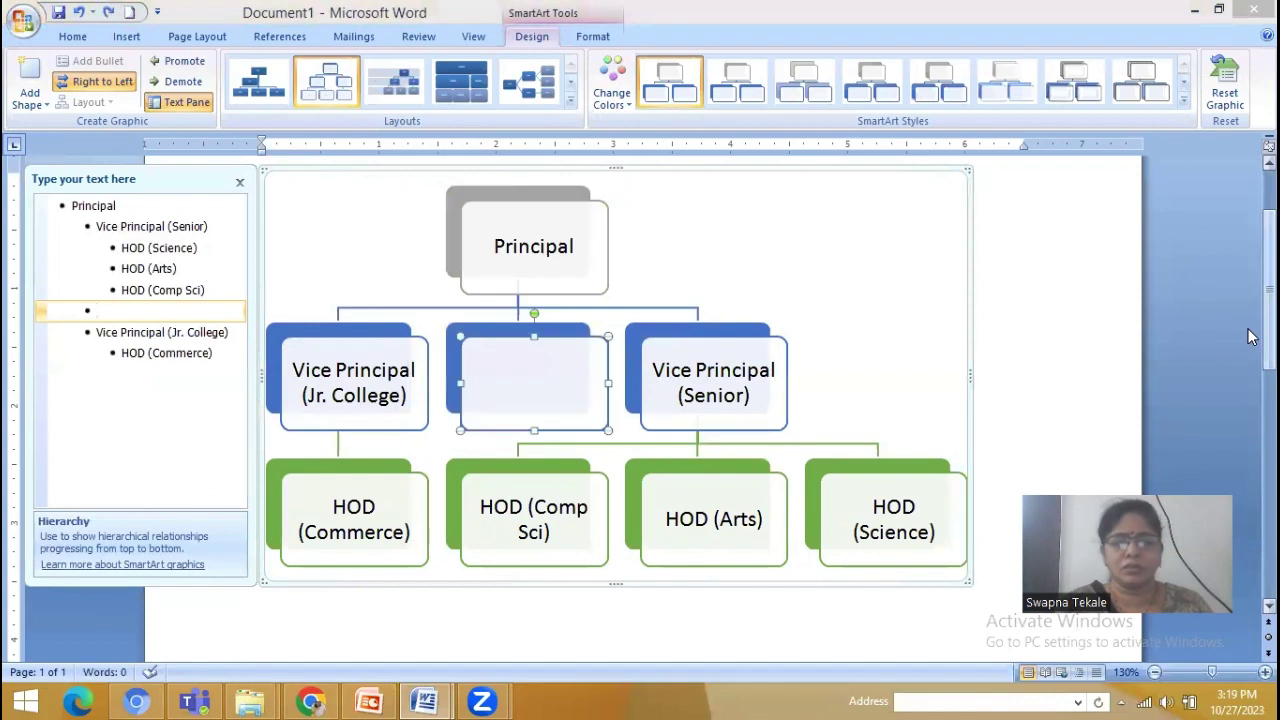
key("Tab")
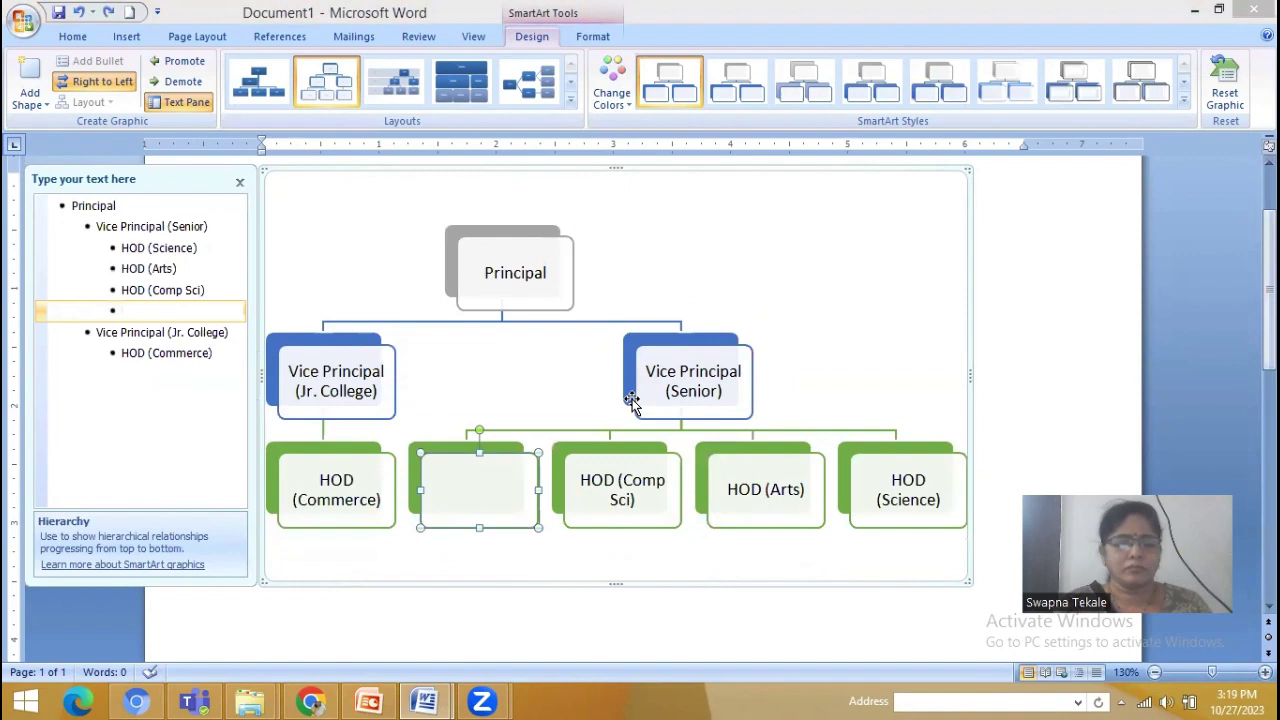
key("BackSpace")
key("Down")
key("Down")
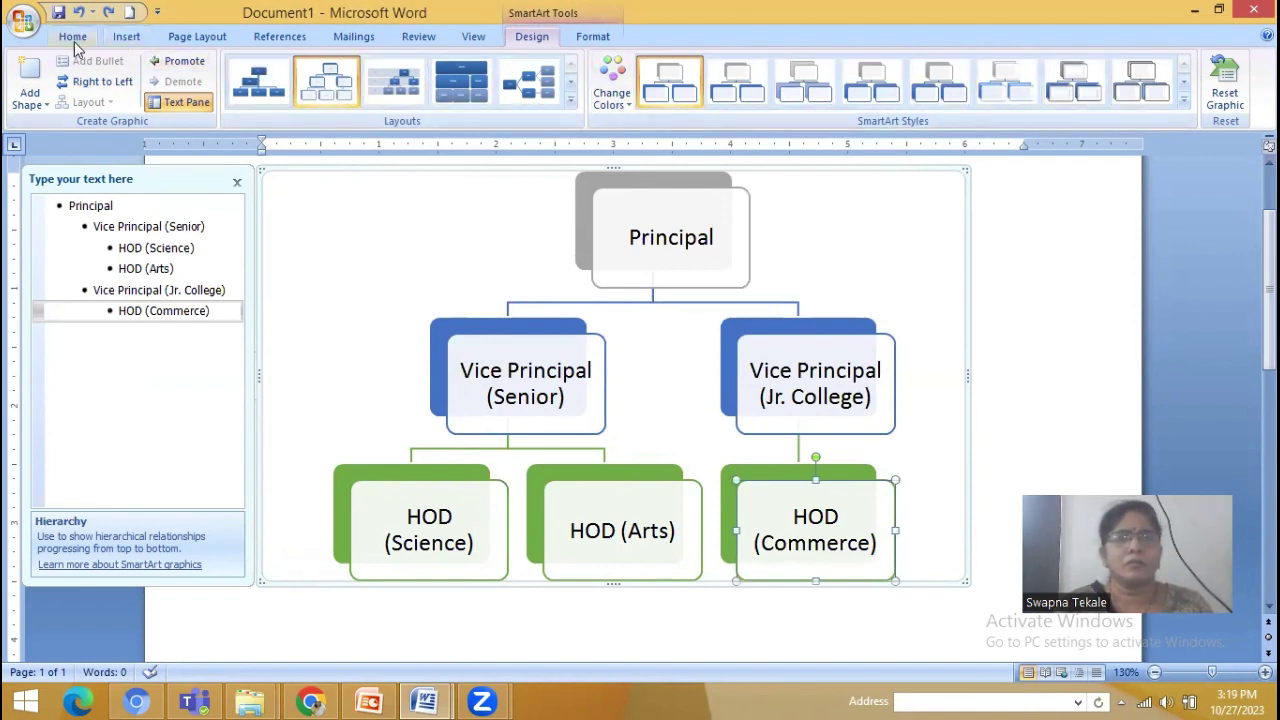
- Create a new blank document
left_click(126, 38)
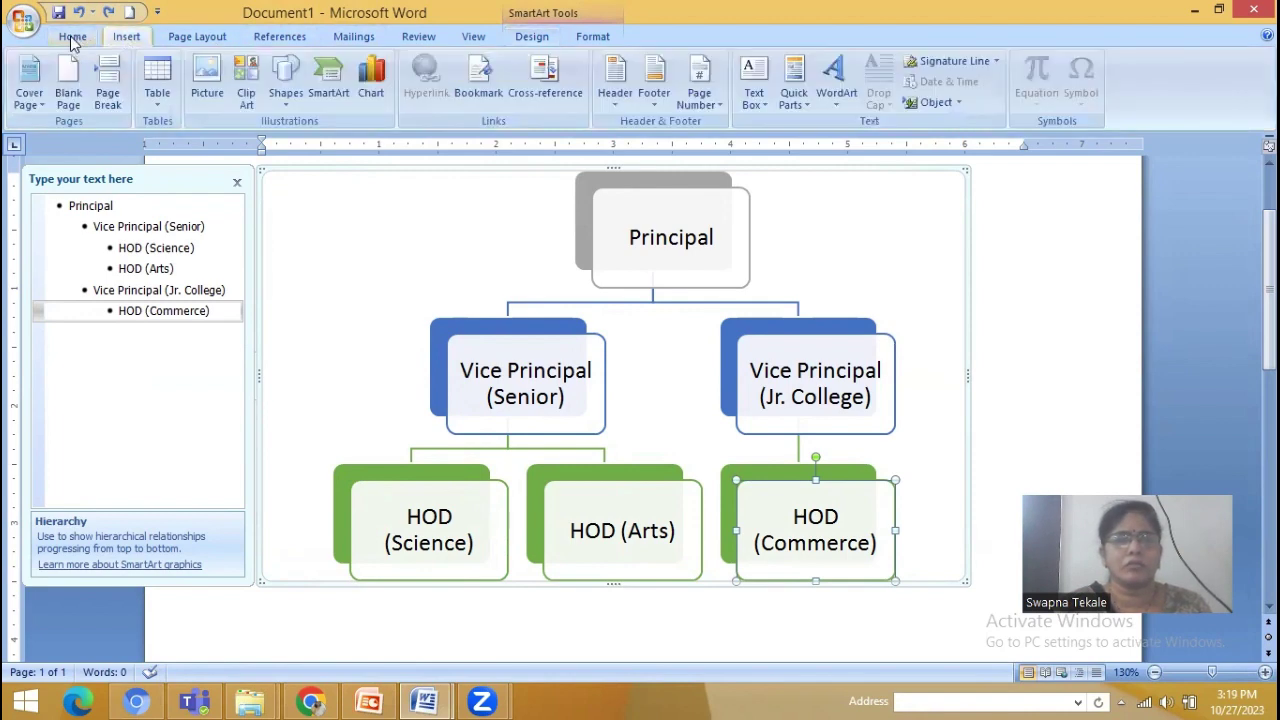
left_click(22, 22)
left_click(52, 72)
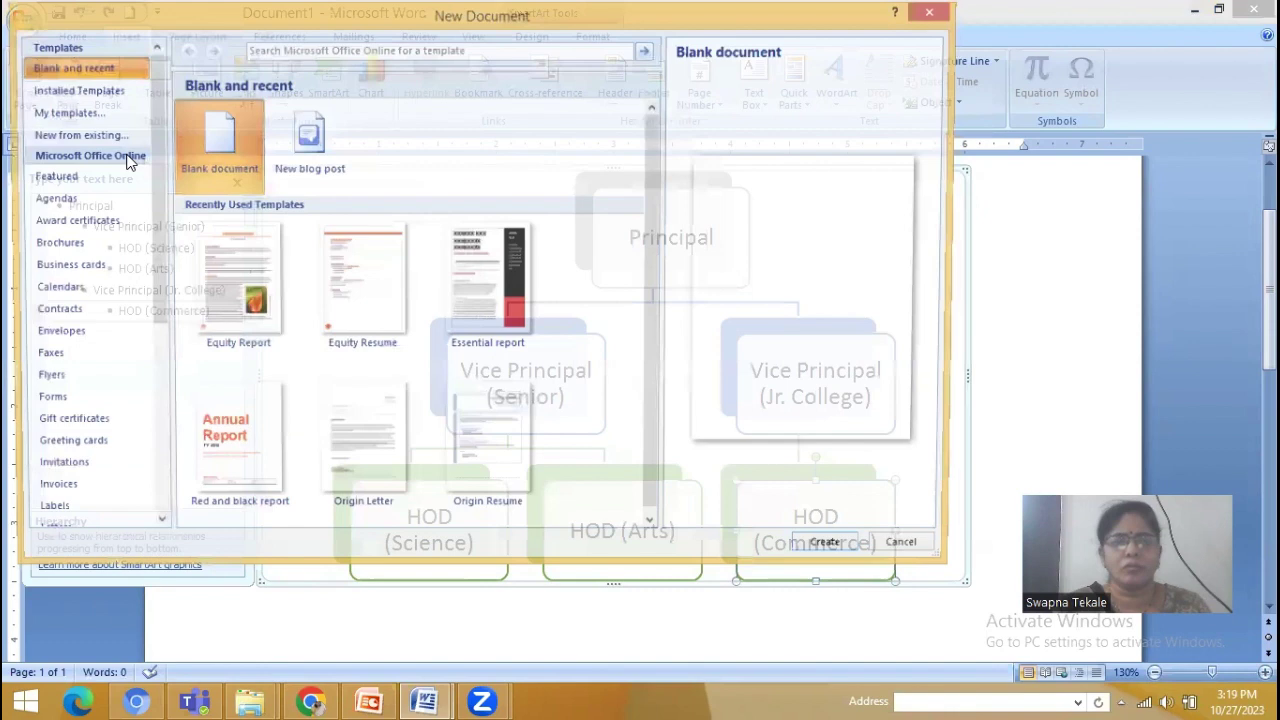
left_click(811, 561)
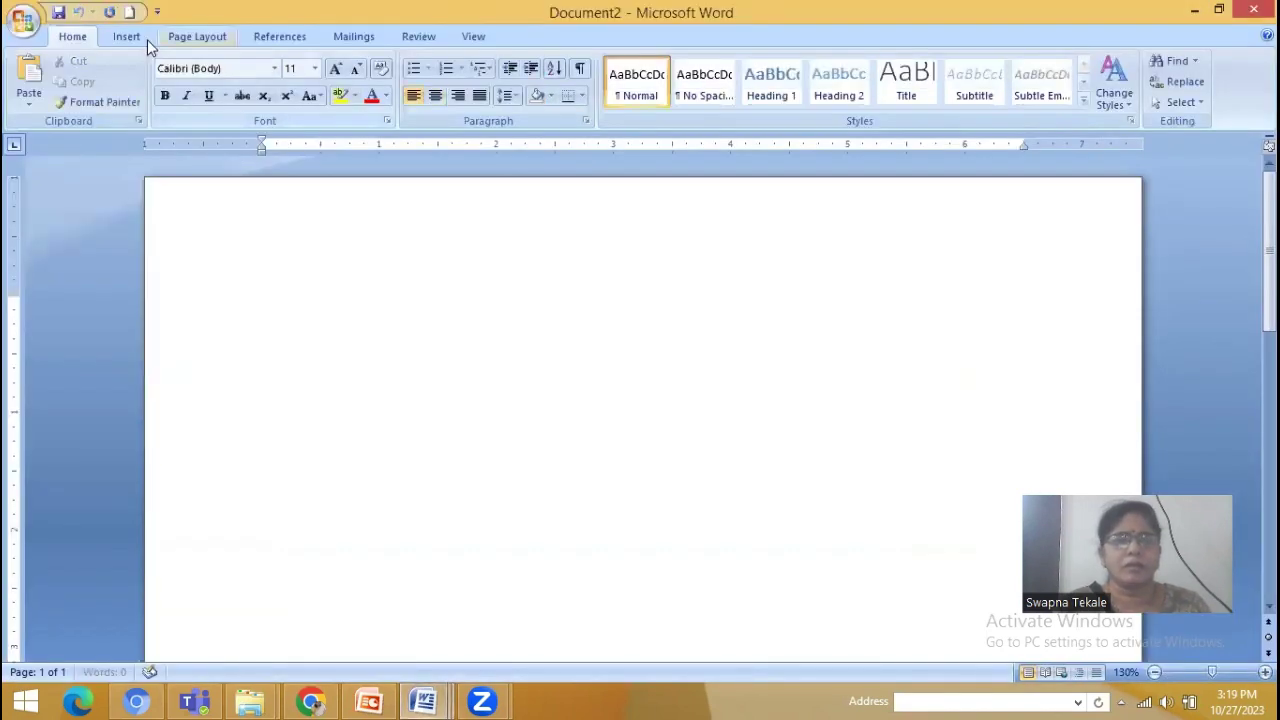
- Insert a Basic Pyramid SmartArt graphic into the blank document
left_click(139, 37)
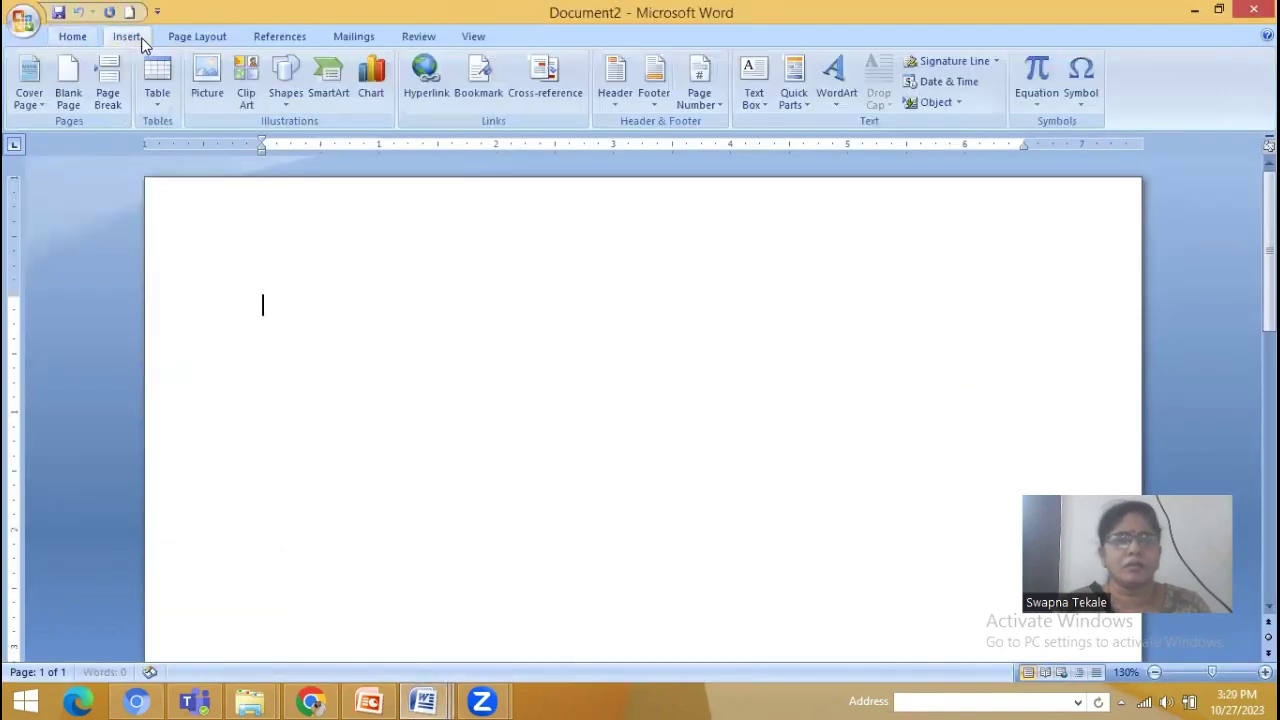
left_click(318, 88)
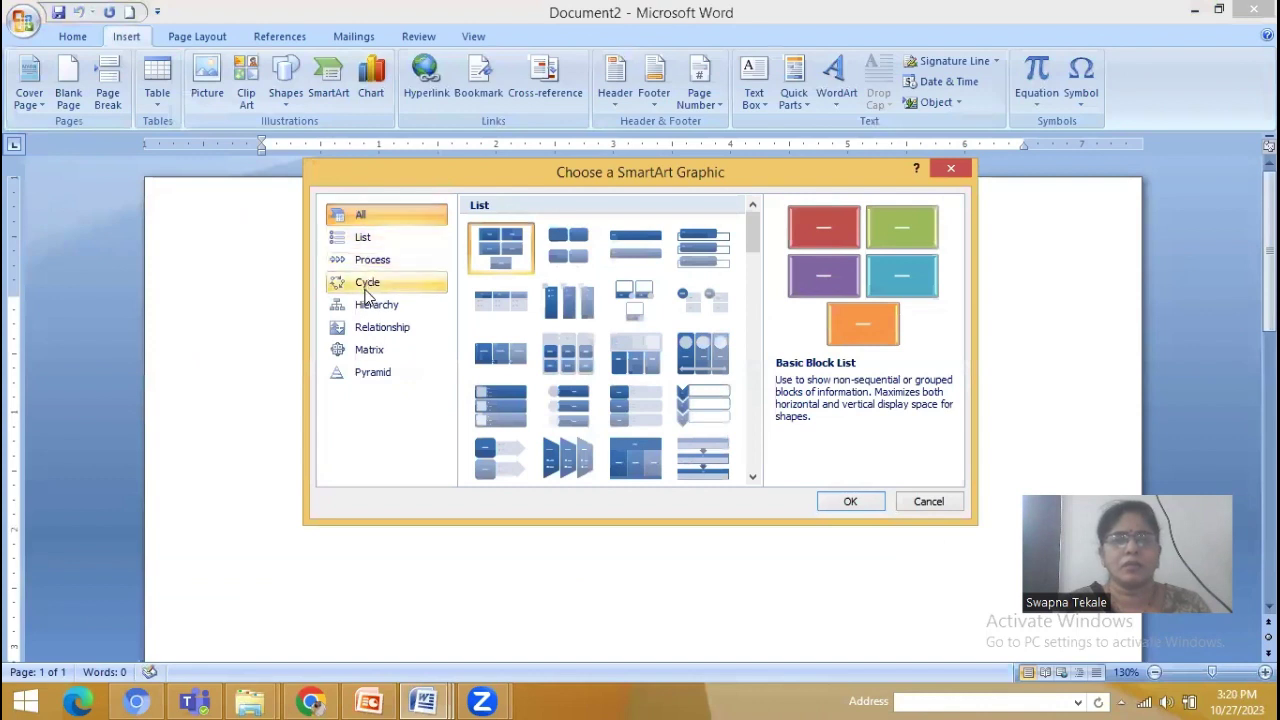
left_click(370, 372)
left_click(504, 248)
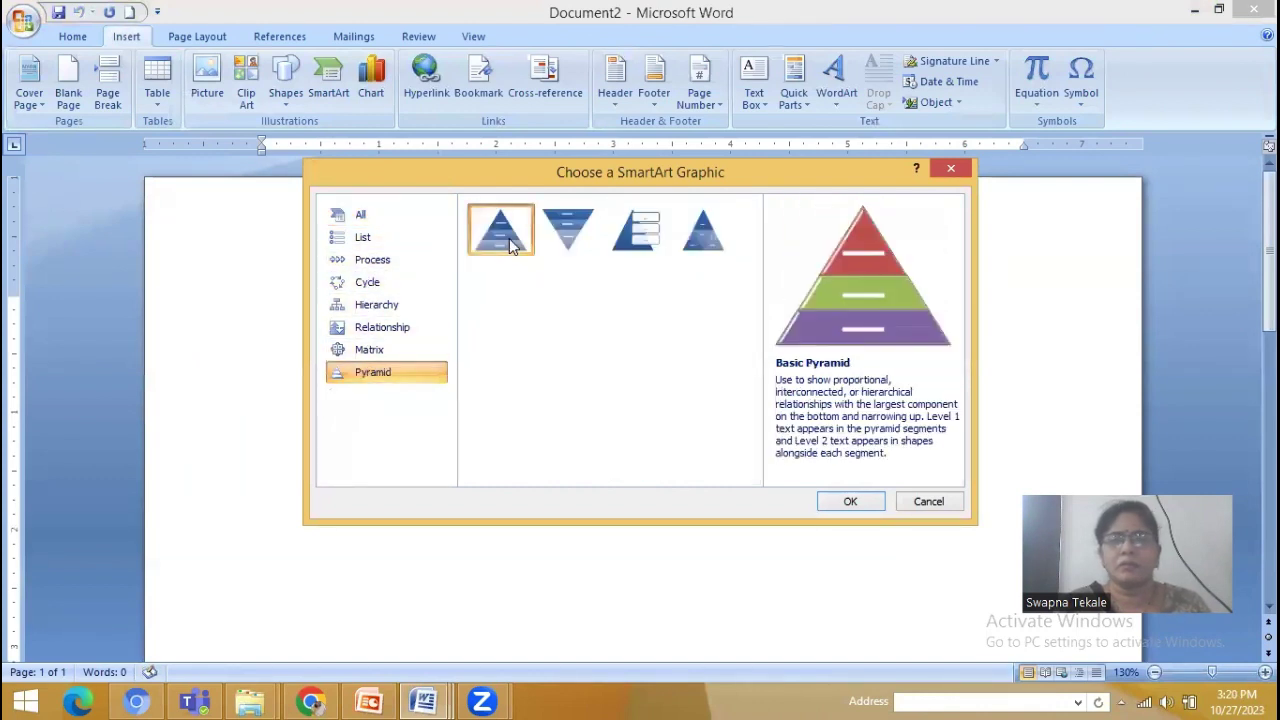
left_click(850, 502)
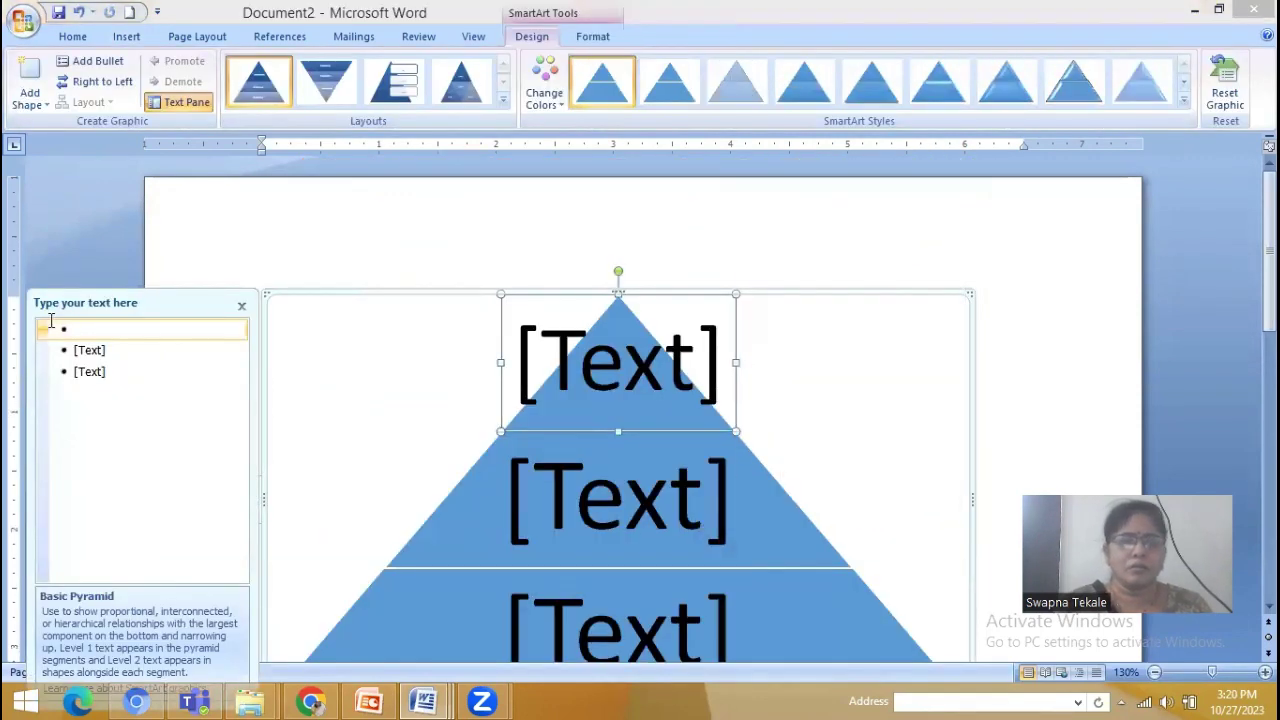
- Enter "TPS" in the pyramid's bottom level and "MIS" in its middle level
left_click_drag(93, 303, 30, 188)
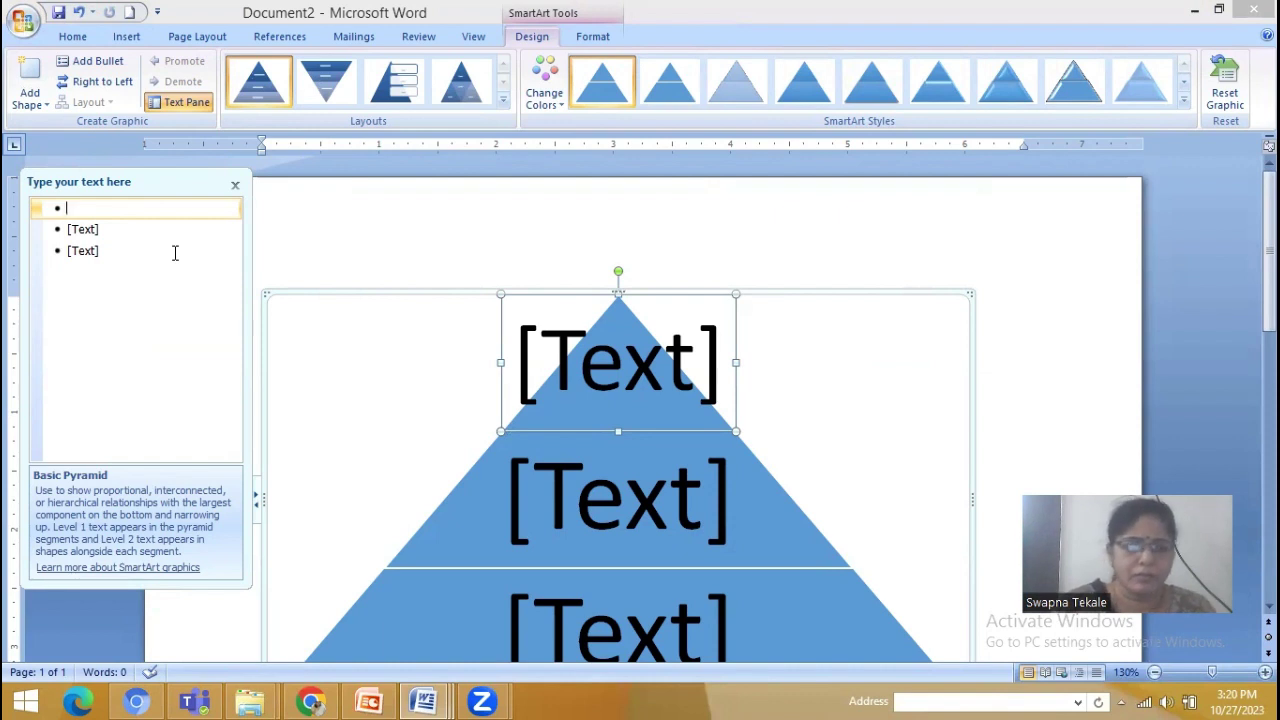
left_click(88, 253)
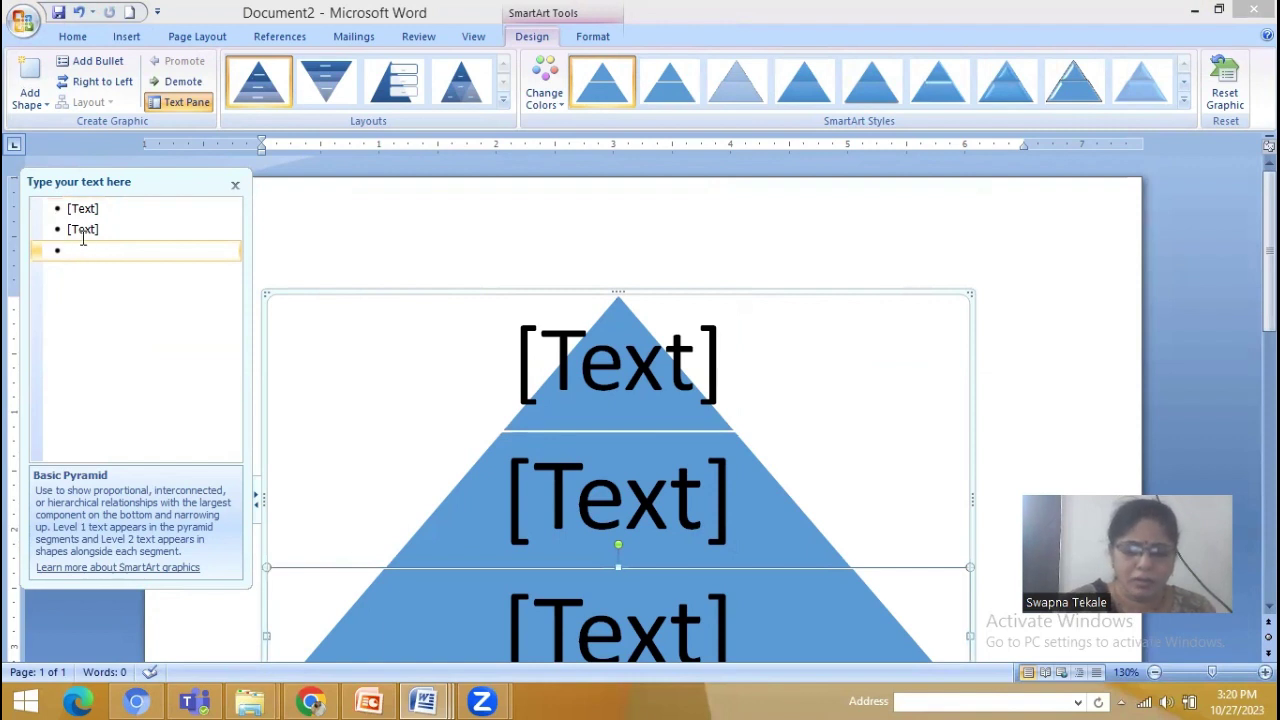
type("TPS")
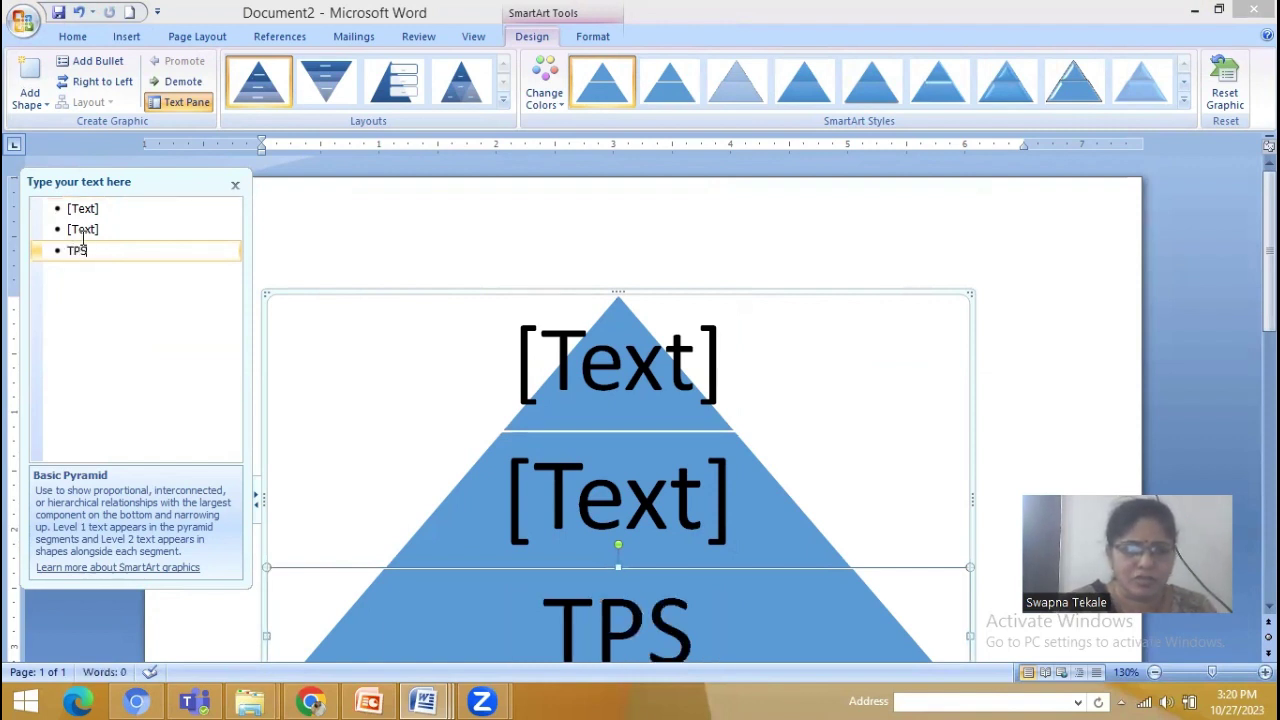
left_click(87, 232)
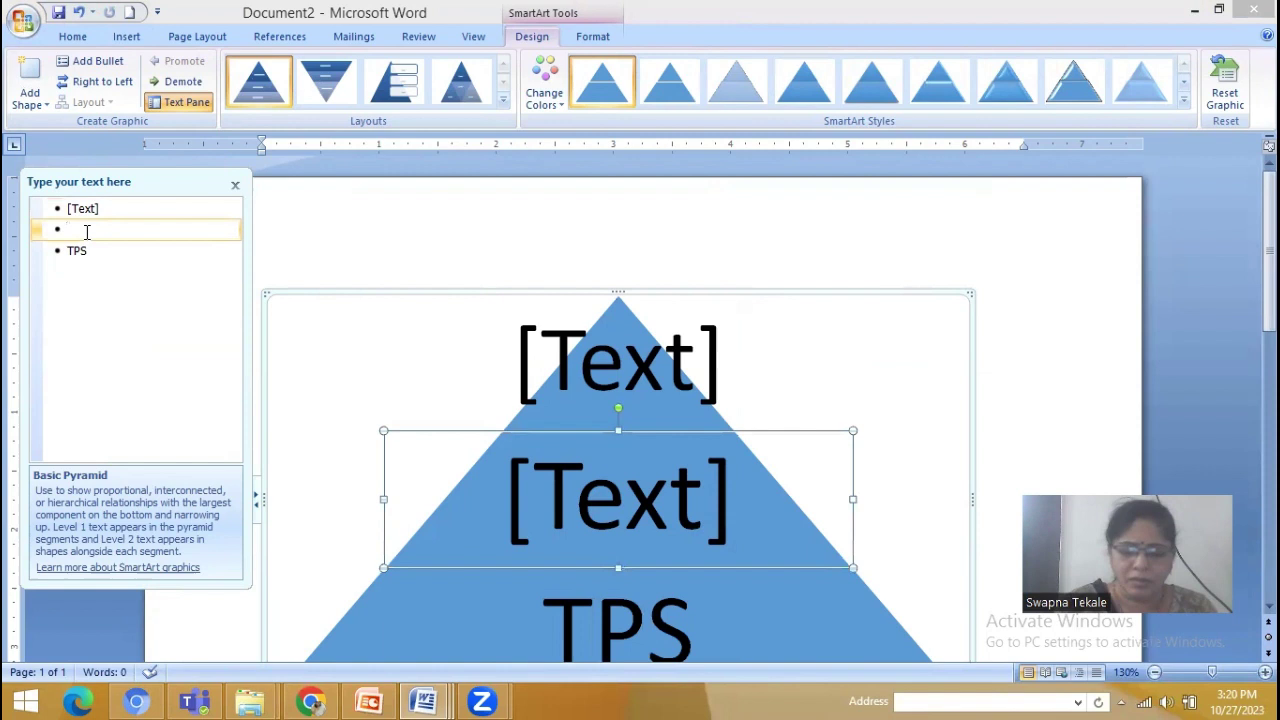
type("MIS")
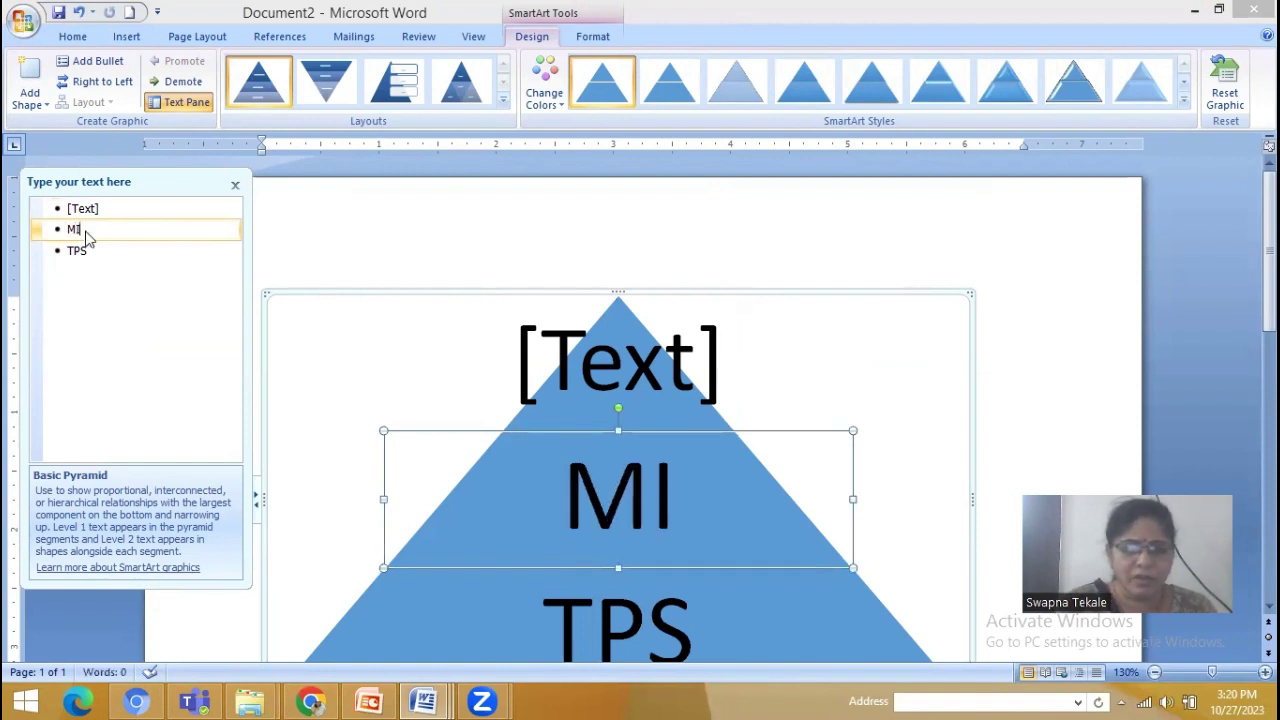
- Enter "EIS" in the pyramid's top level
left_click(90, 212)
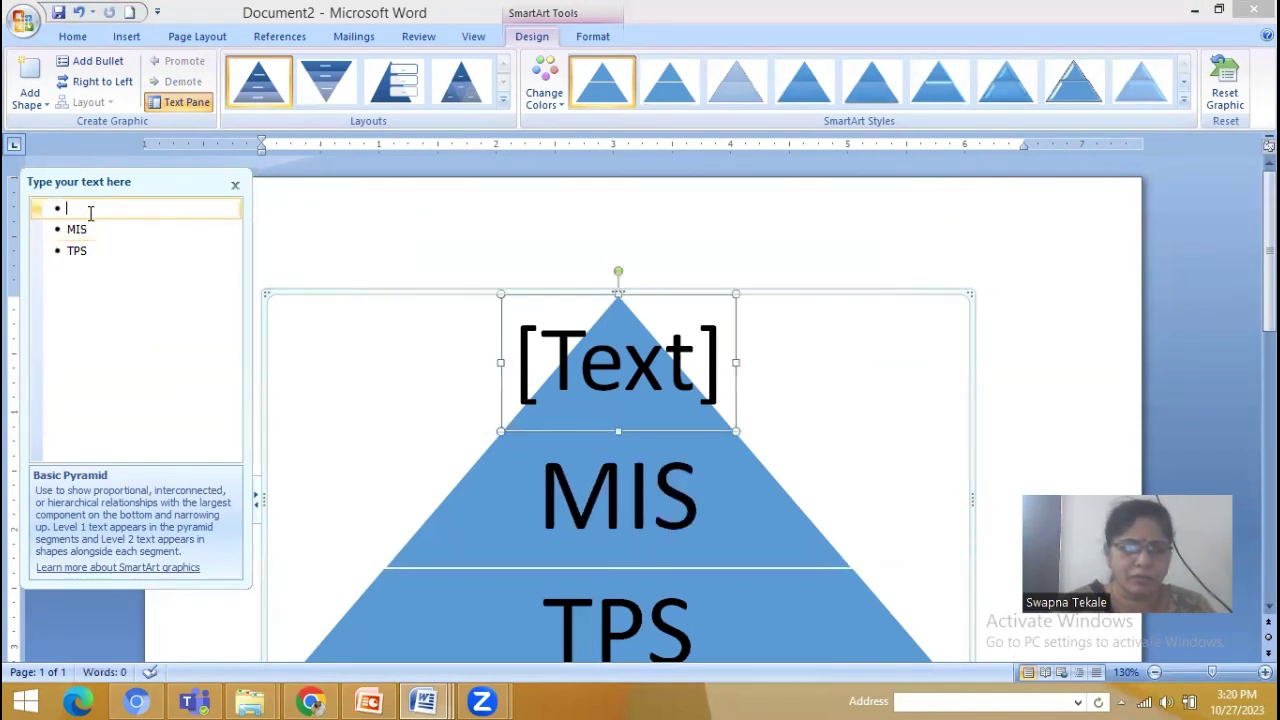
type("E")
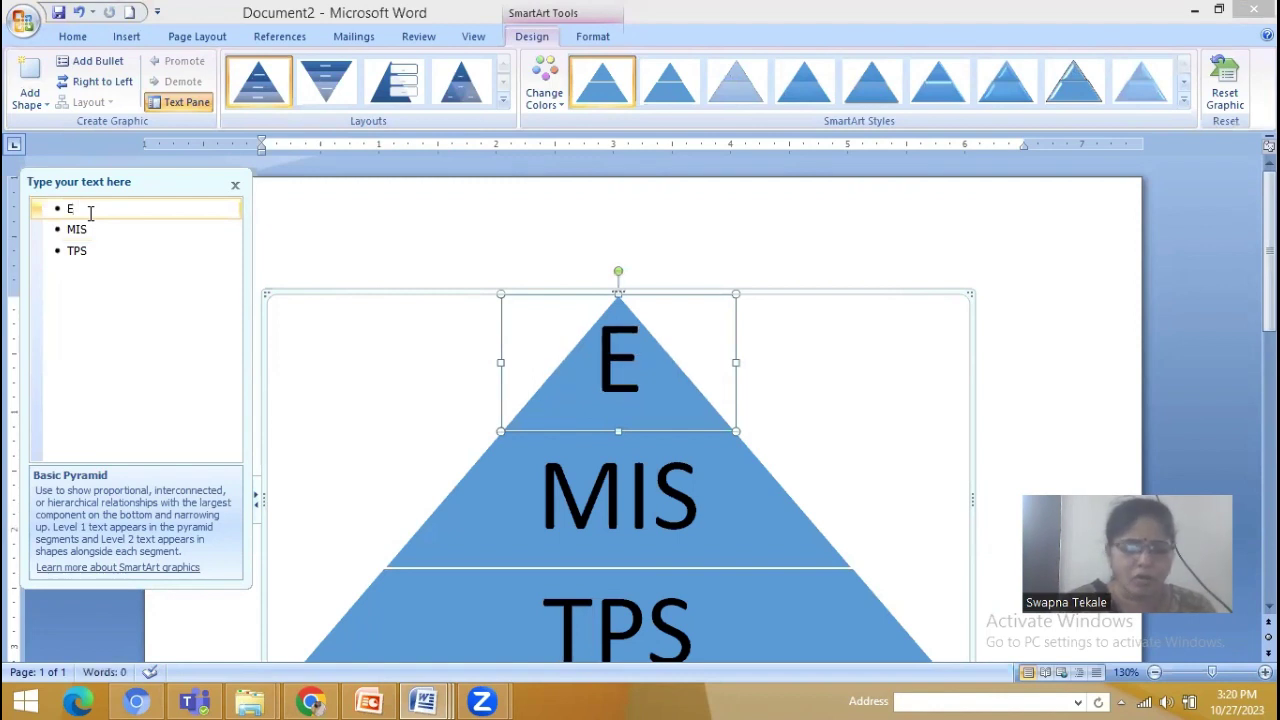
type("I")
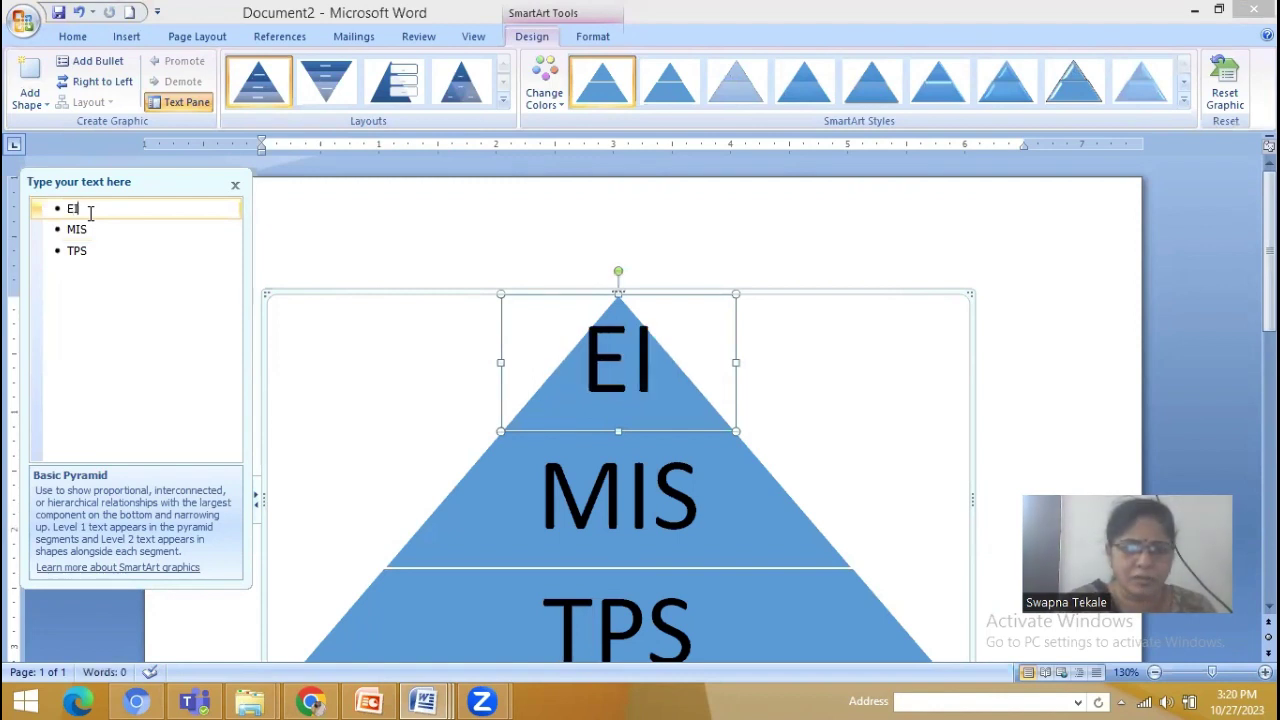
type("S")
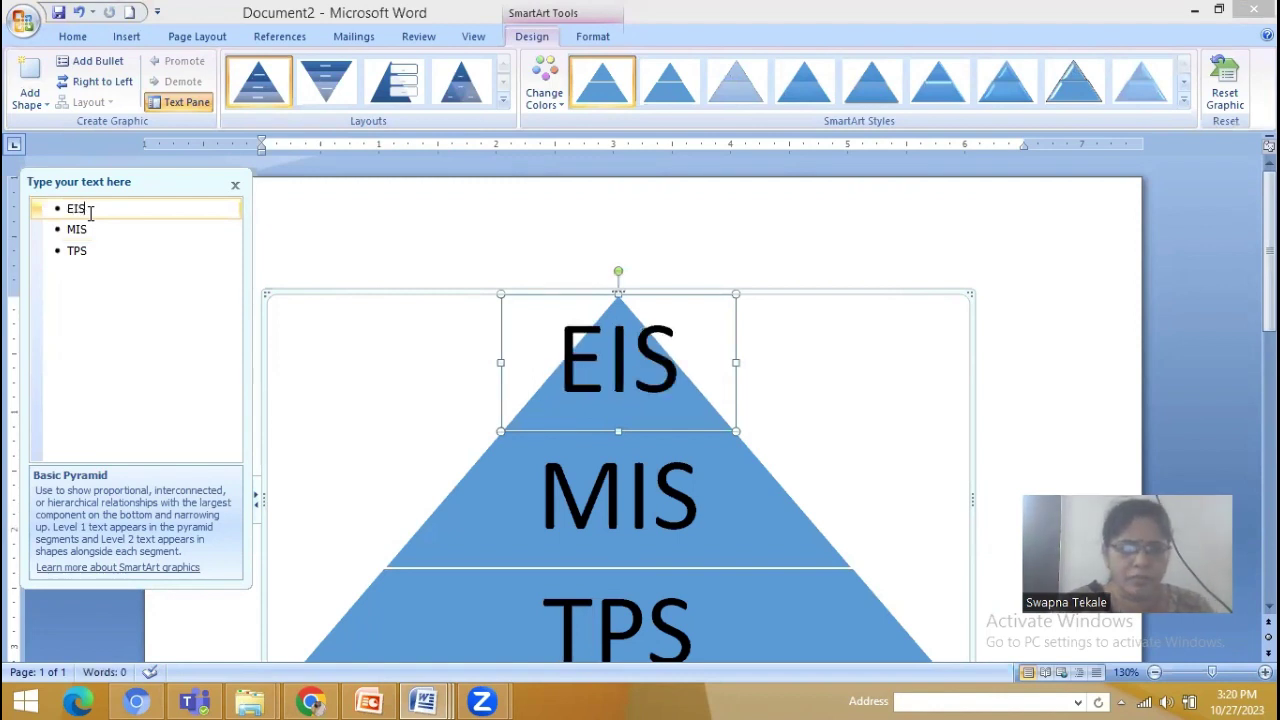
key("Down")
key("Down")
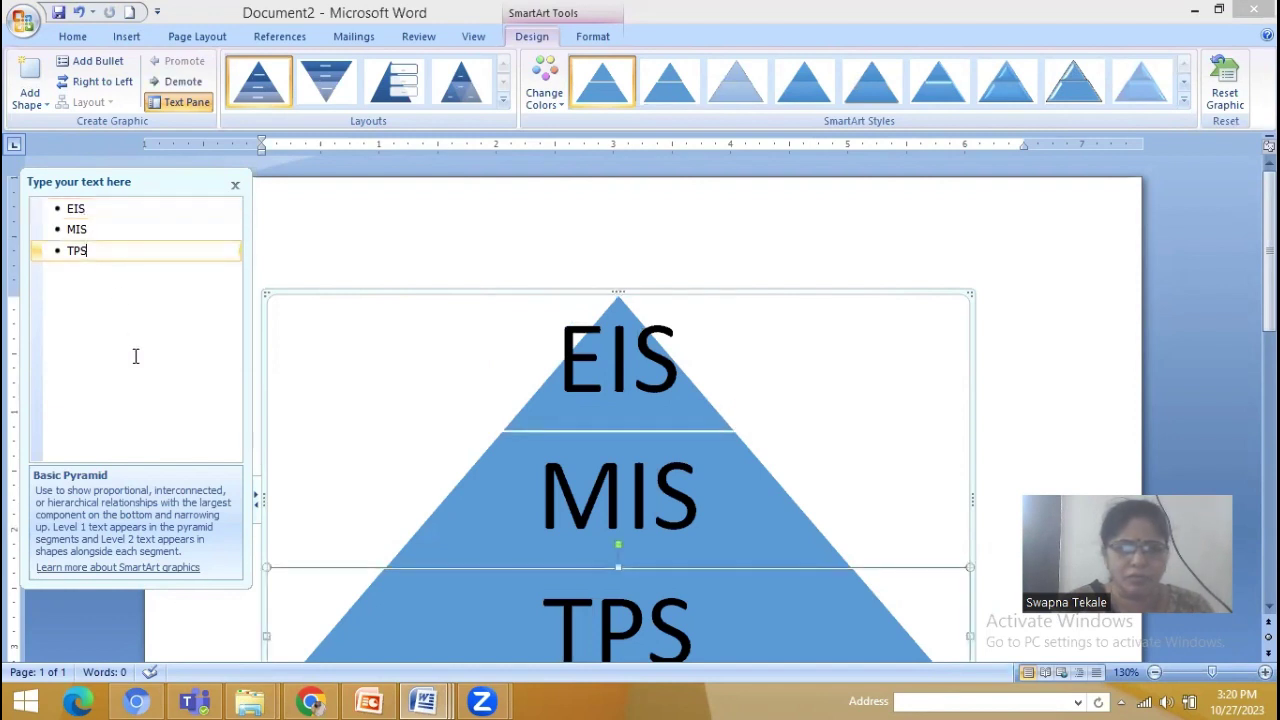
scroll(561, 584, "down", 2)
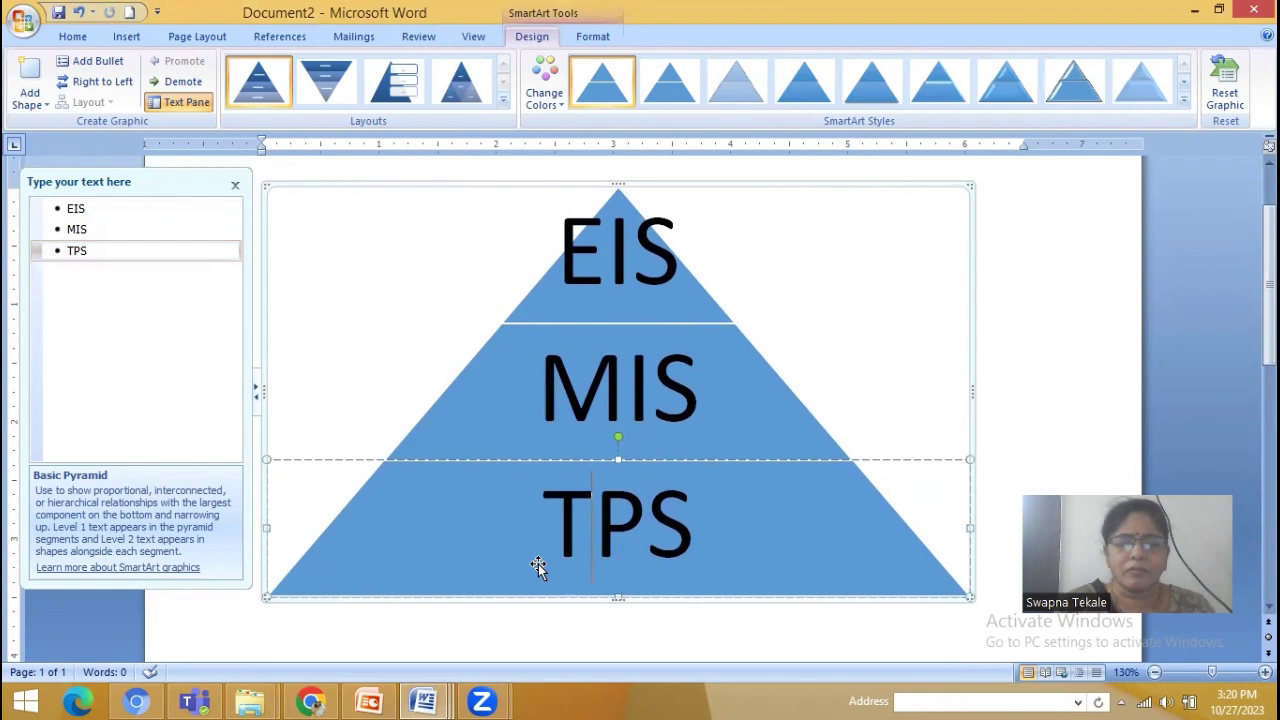
key("Up")
key("Up")
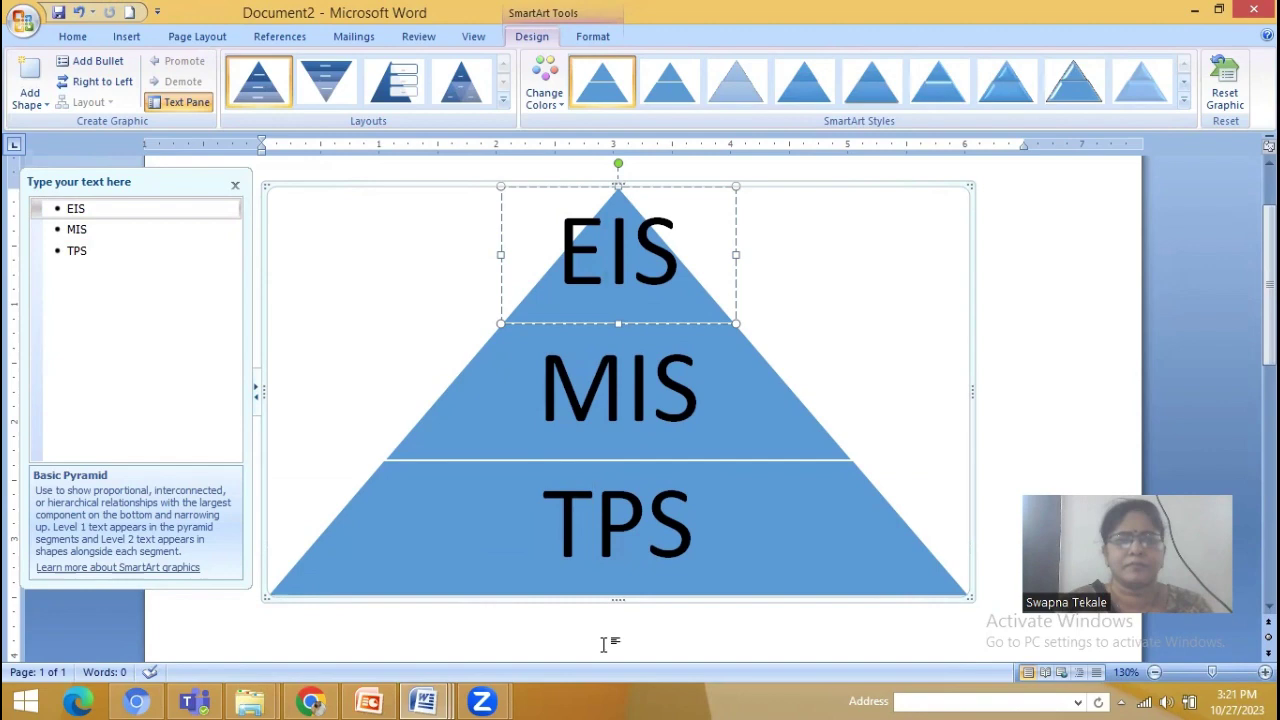
- Create another new blank document
left_click(24, 32)
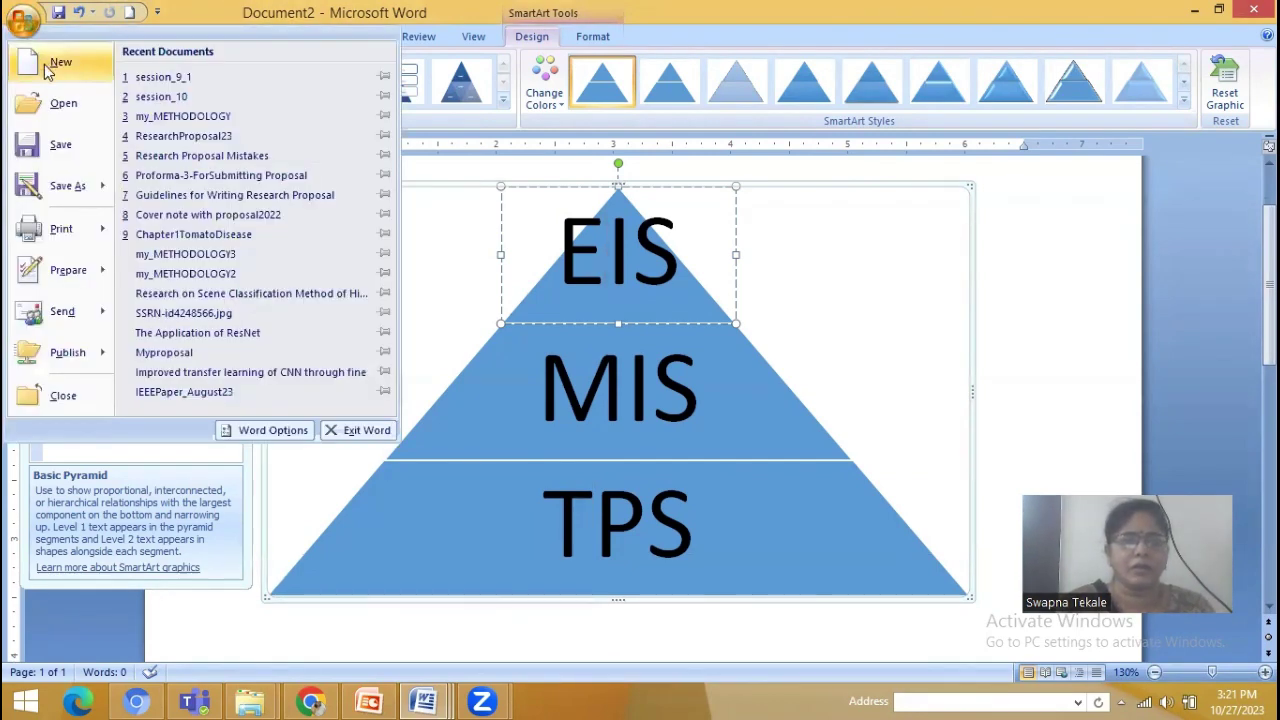
left_click(54, 60)
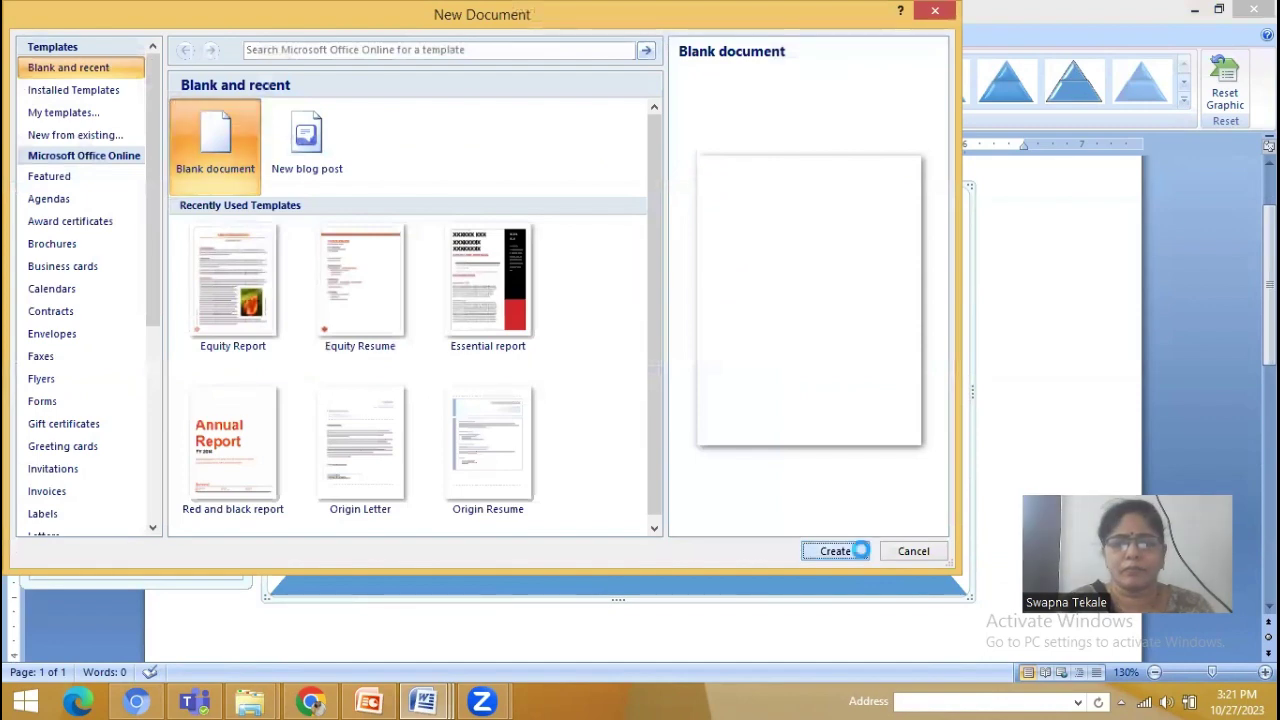
left_click(855, 550)
- Insert a Basic Cycle SmartArt graphic into the new blank document
left_click(130, 38)
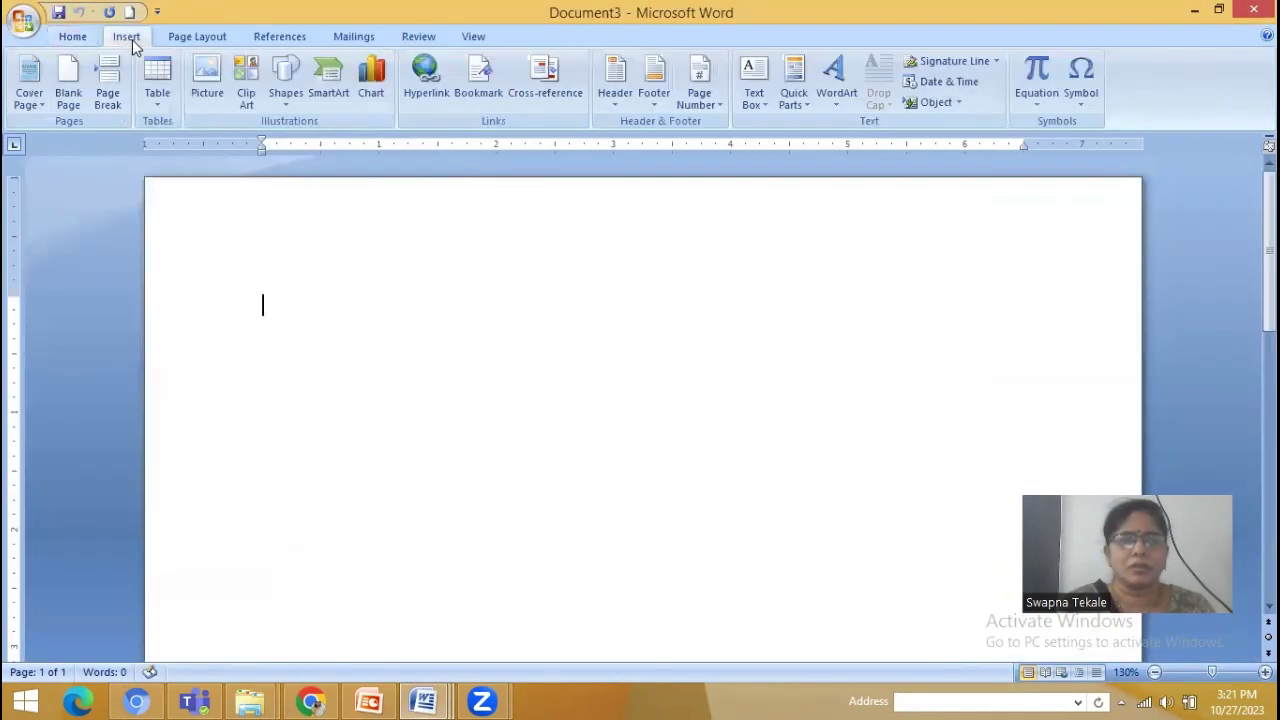
left_click(324, 100)
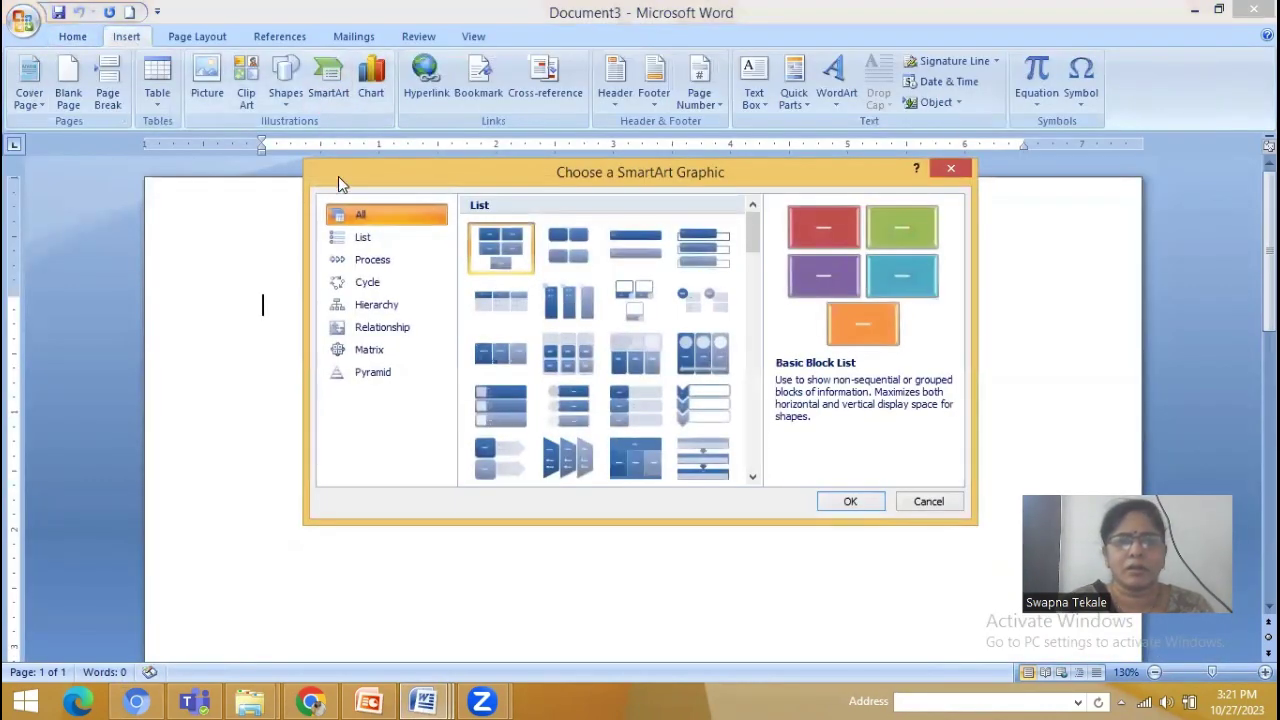
left_click(357, 287)
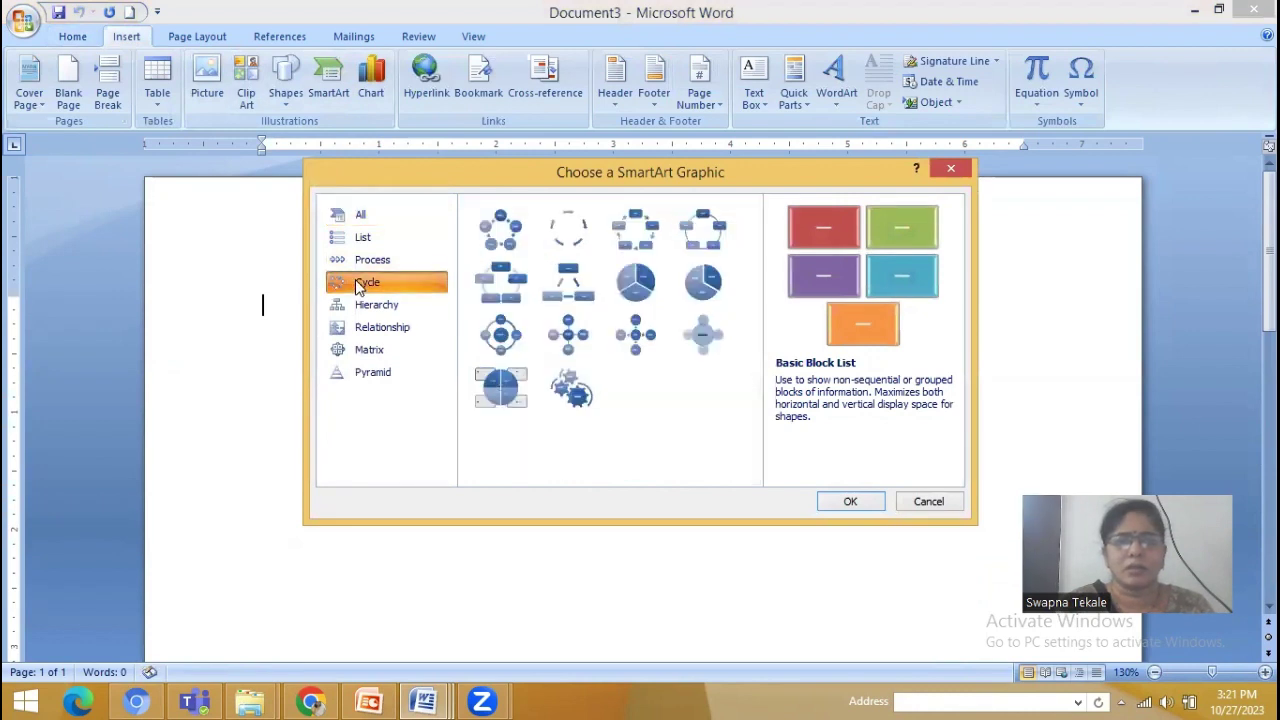
left_click(497, 247)
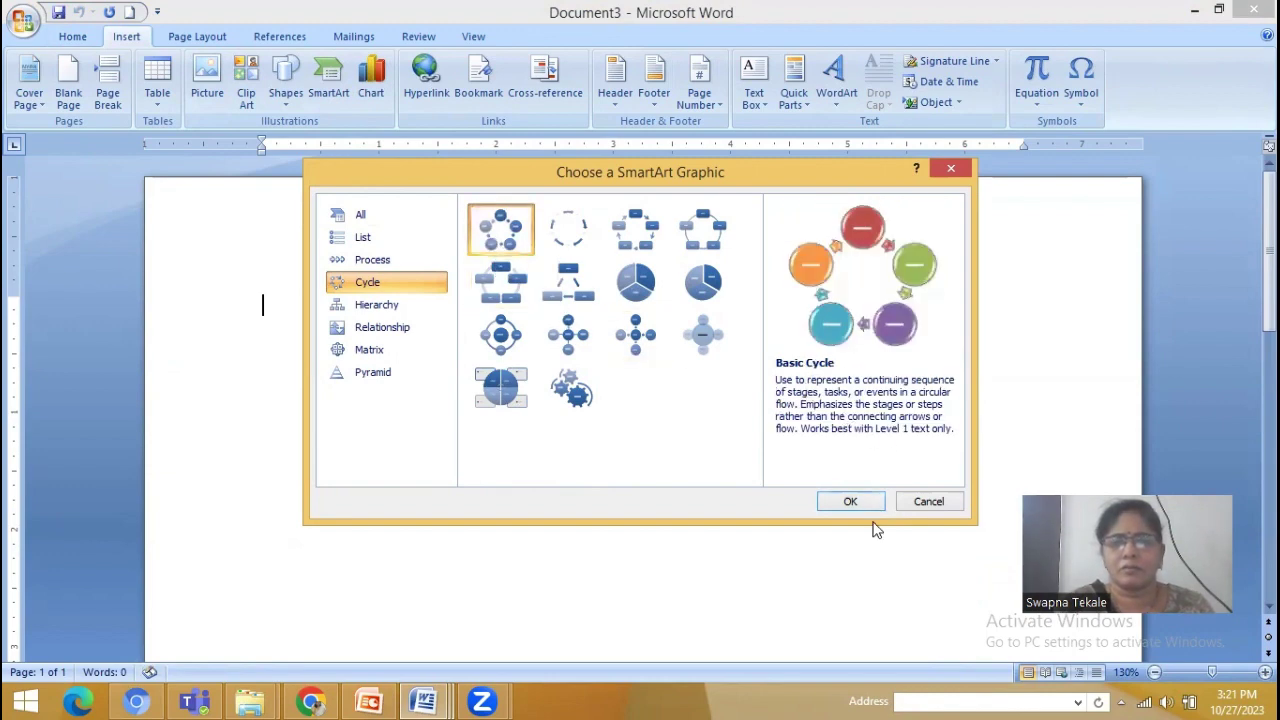
left_click(850, 502)
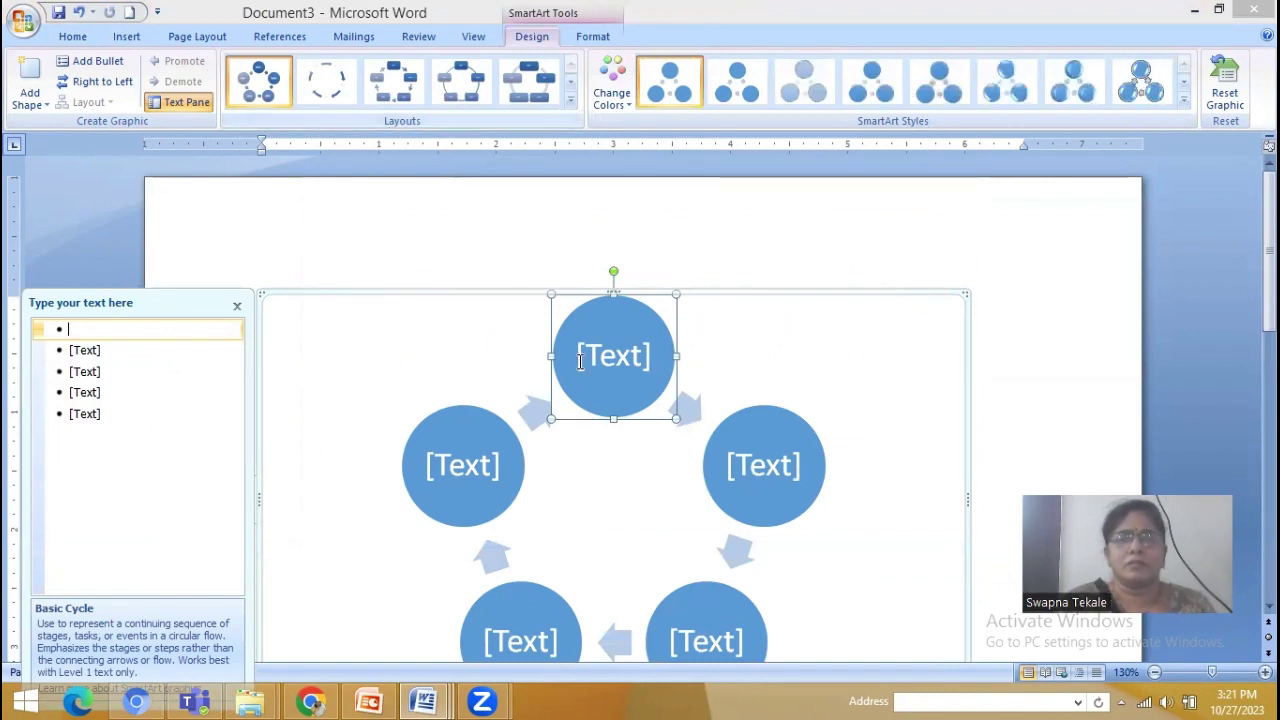
- Label the first three circles of the cycle clockwise from the top circle as "BBA", "BCA" and "BBA IB"
left_click(613, 362)
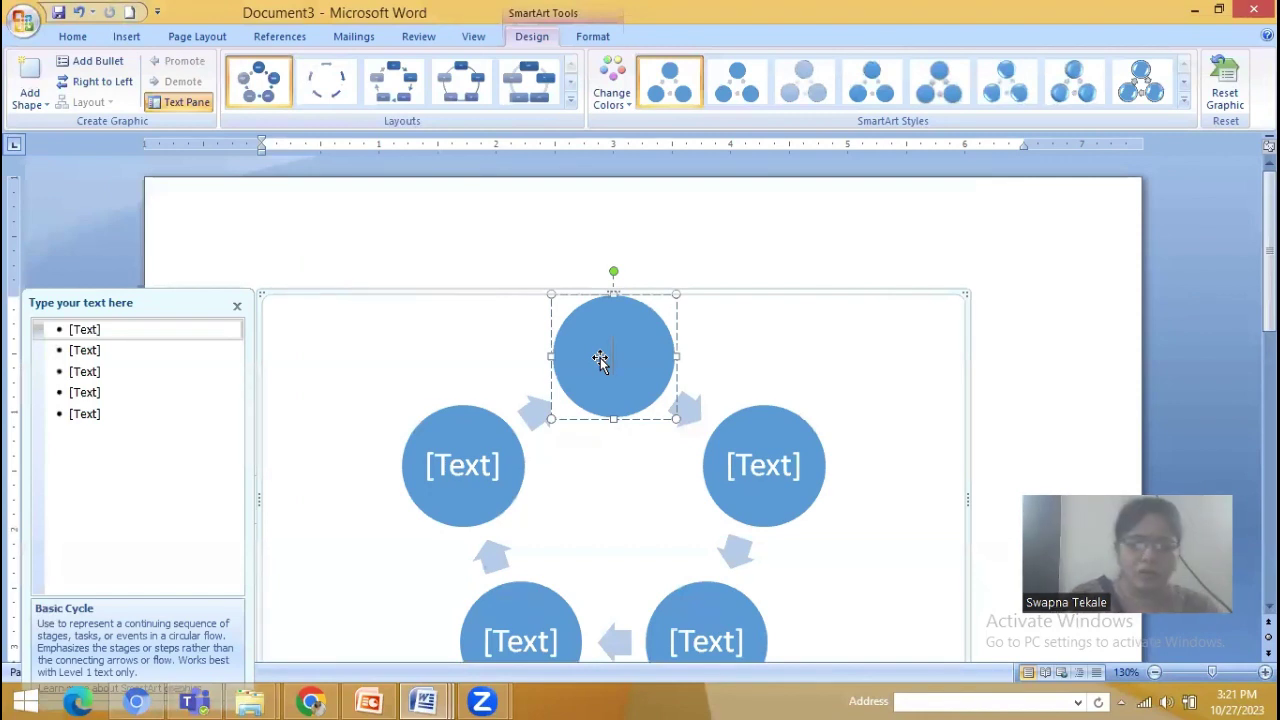
type("BBA")
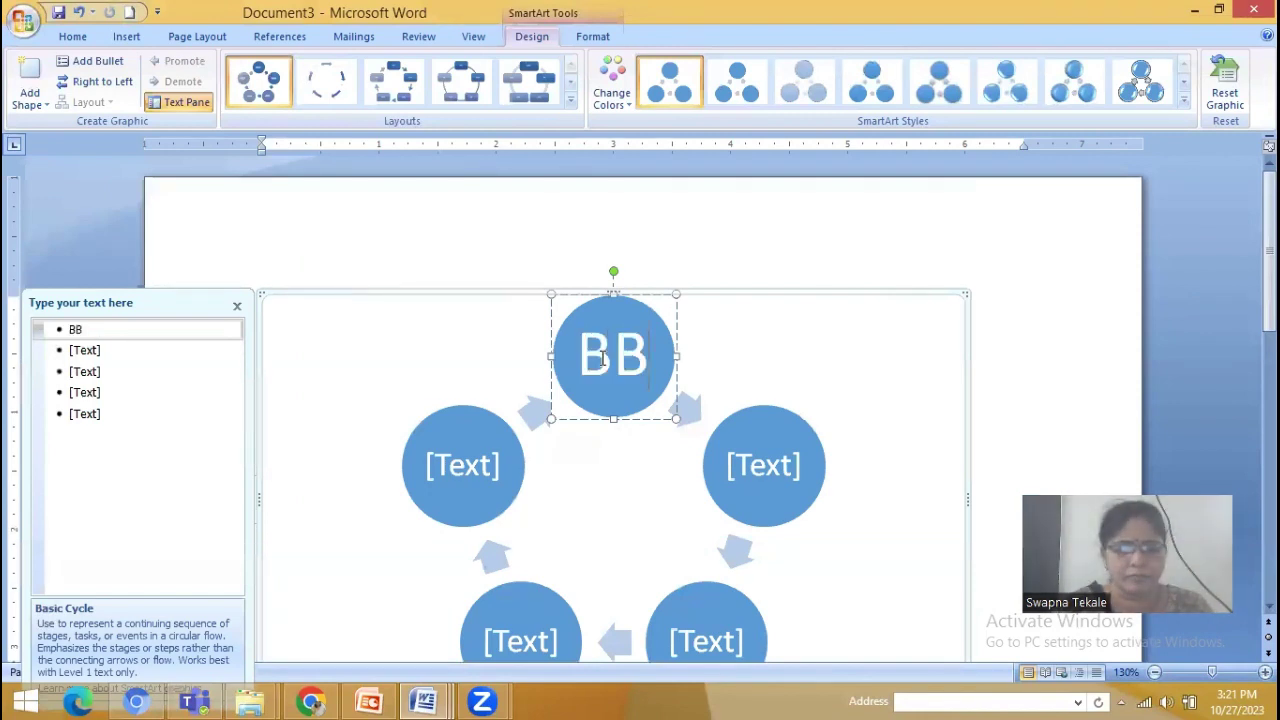
left_click(757, 455)
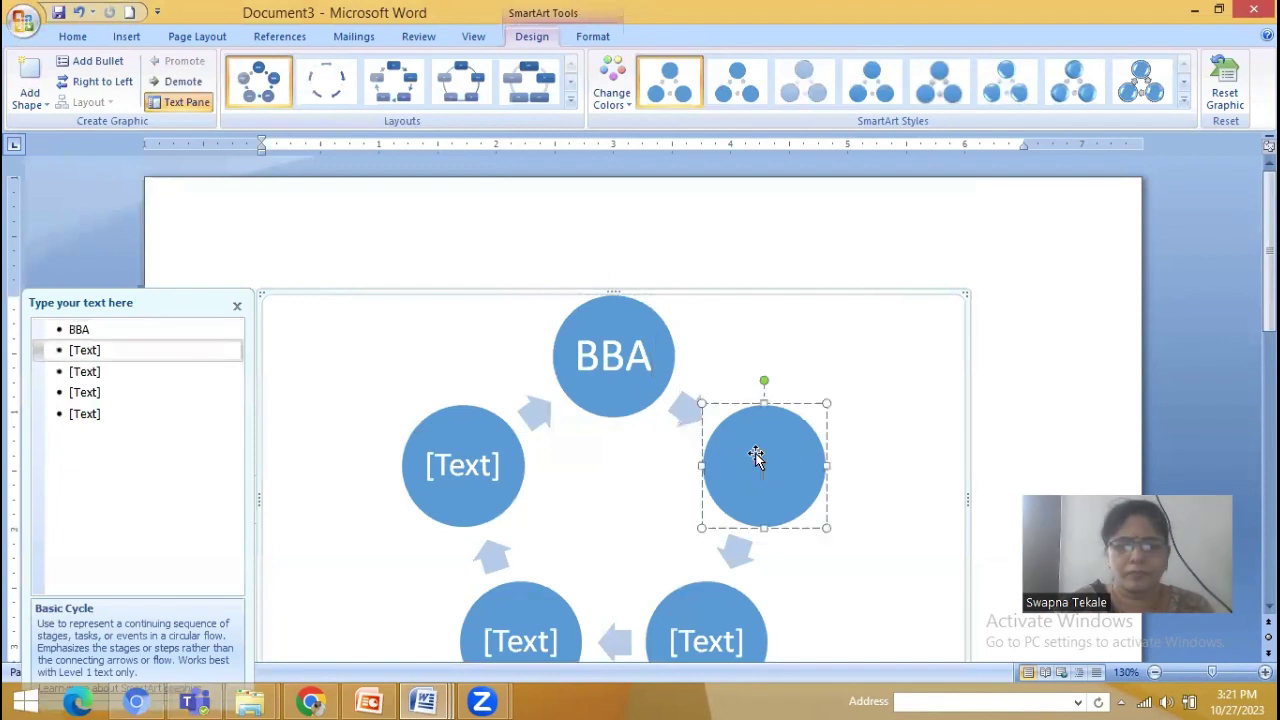
type("BCA")
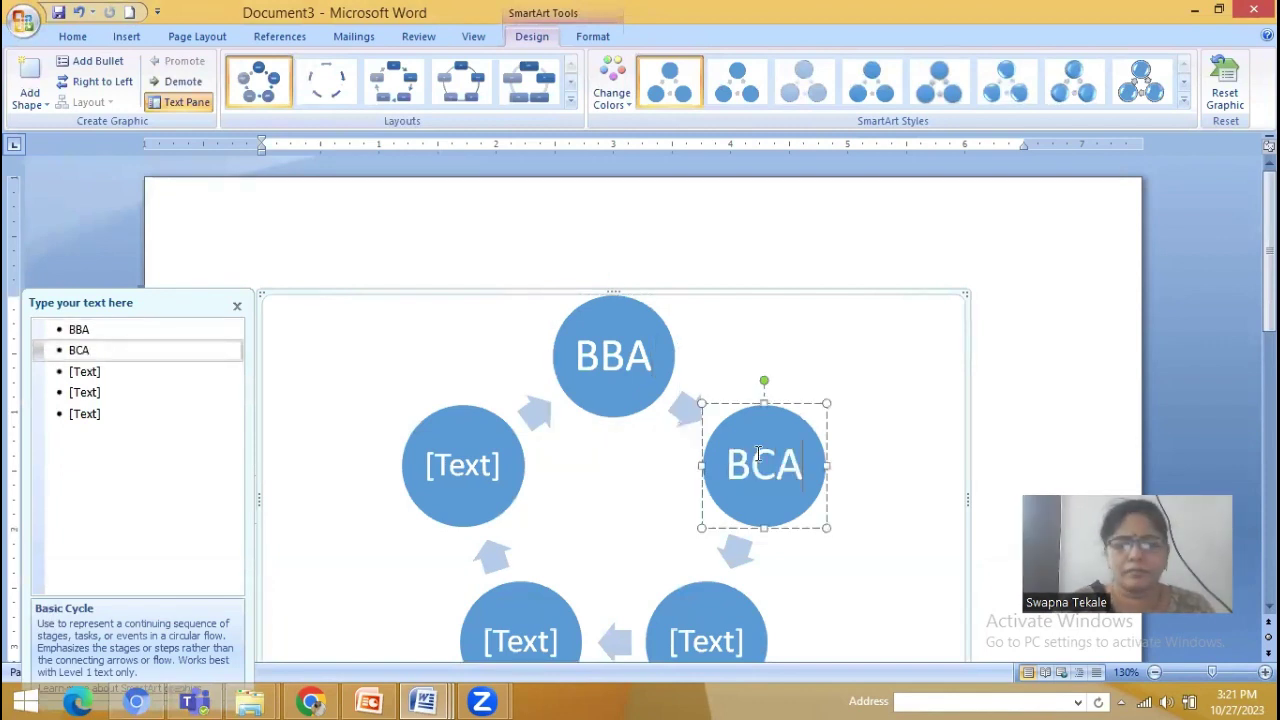
left_click(722, 648)
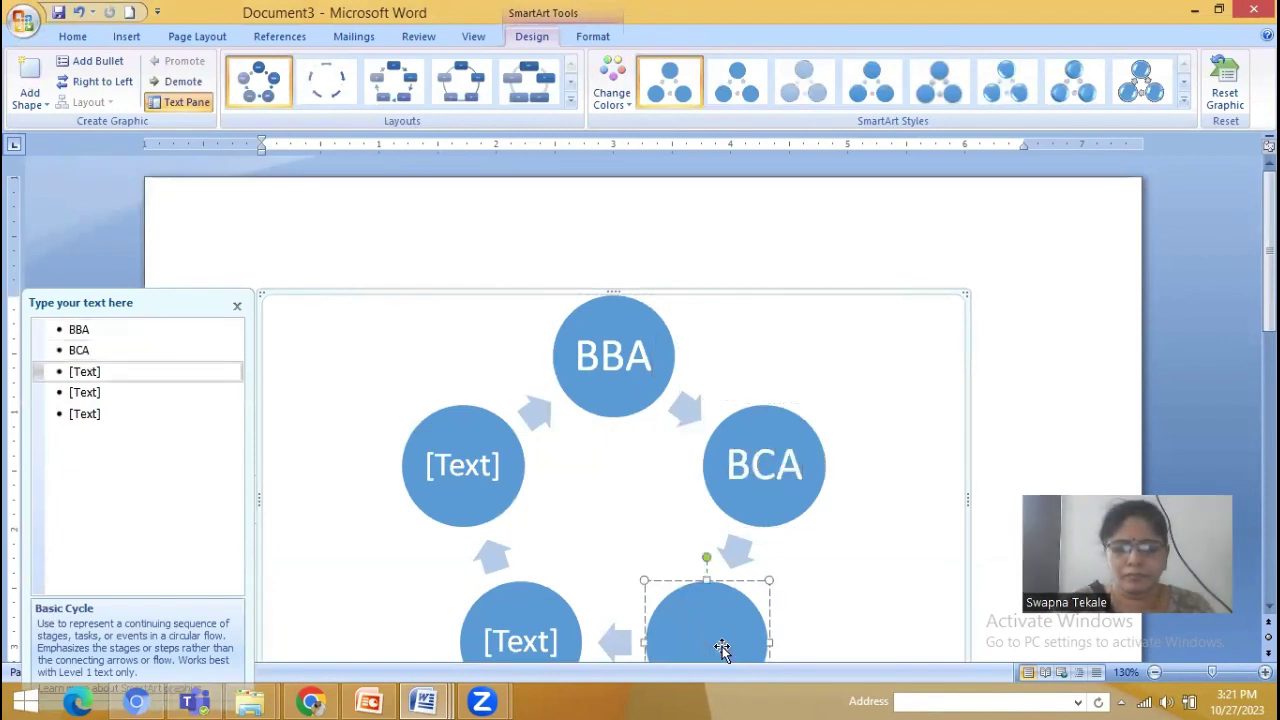
type("BBA")
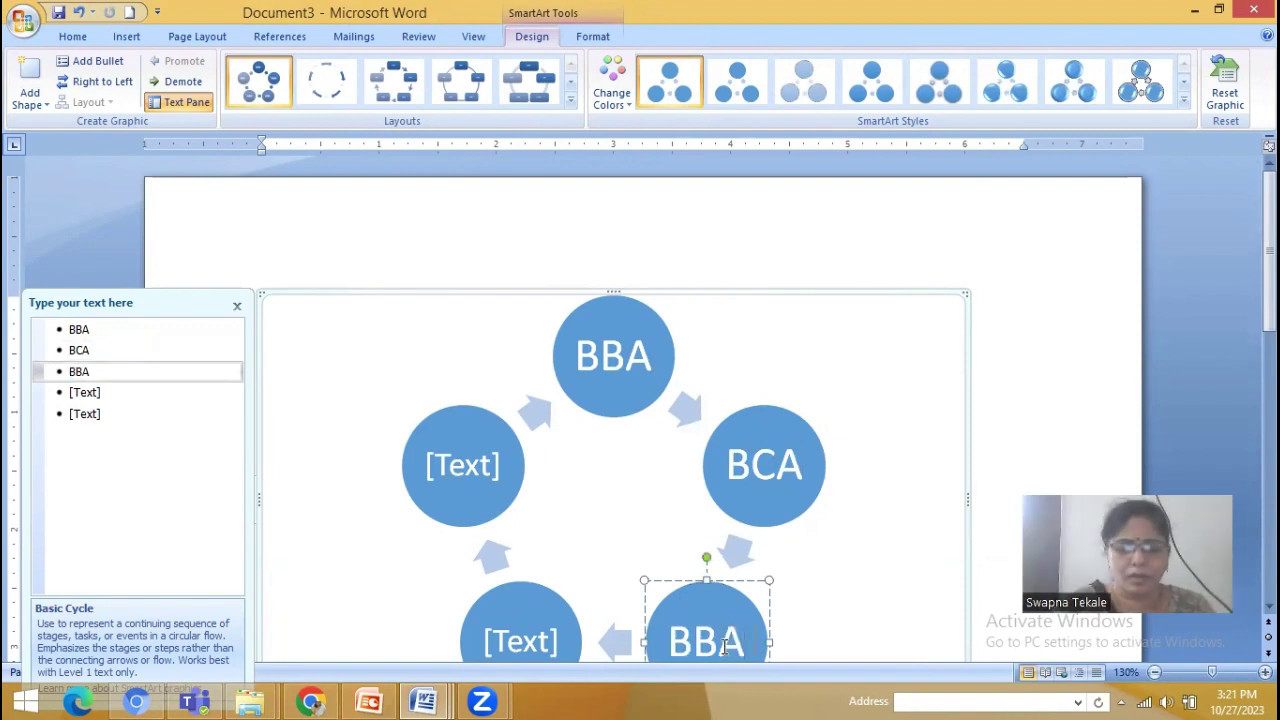
type(" IB")
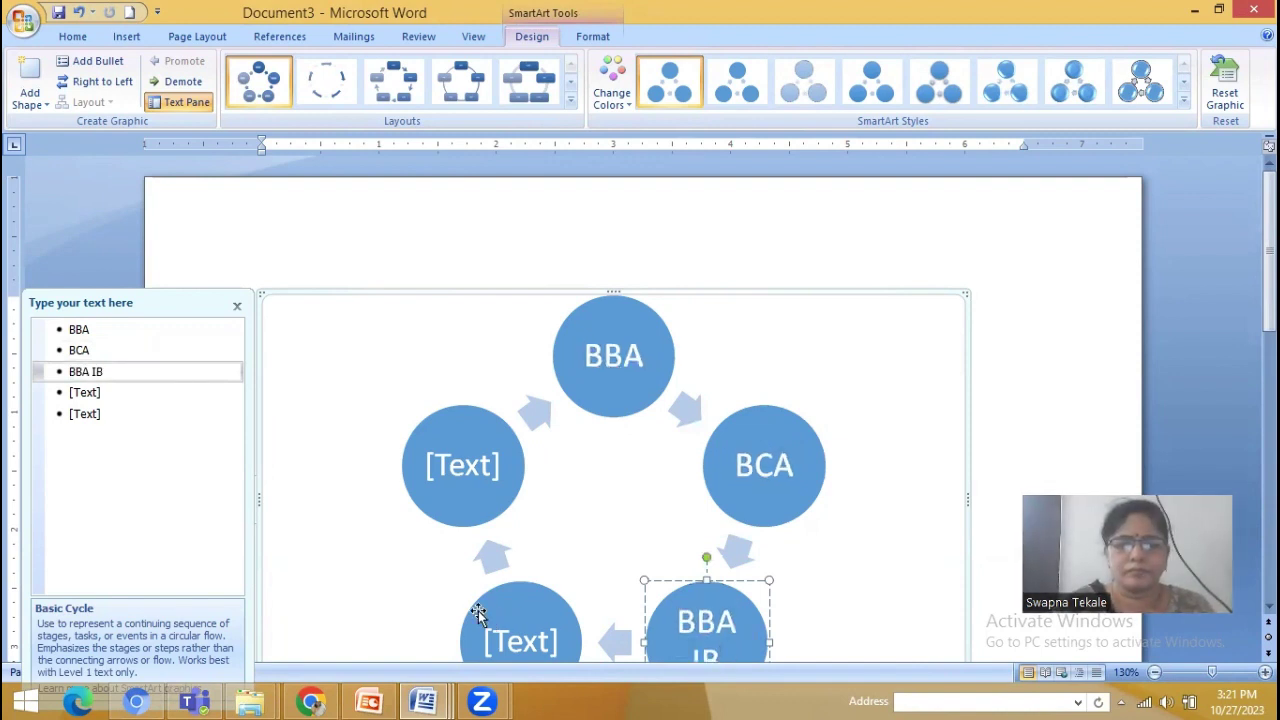
- Label the fourth circle of the cycle "M.Com" and the fifth circle "B.Com"
left_click(524, 640)
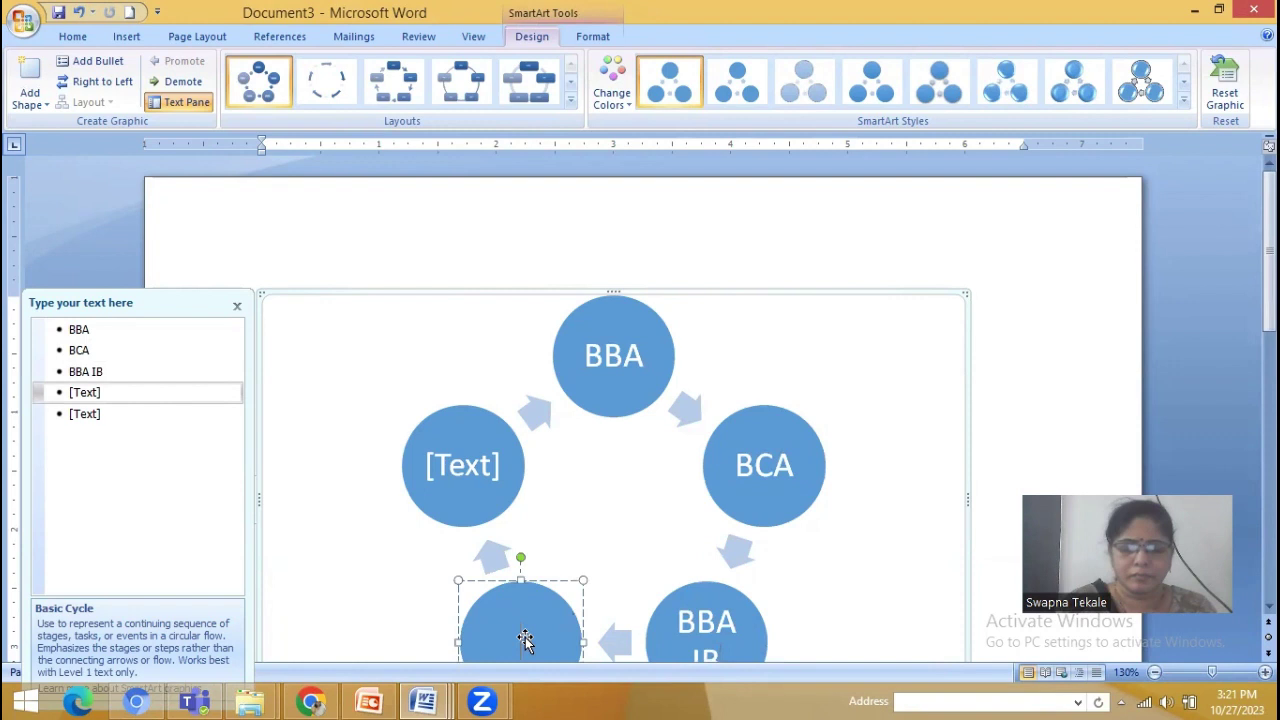
type("M")
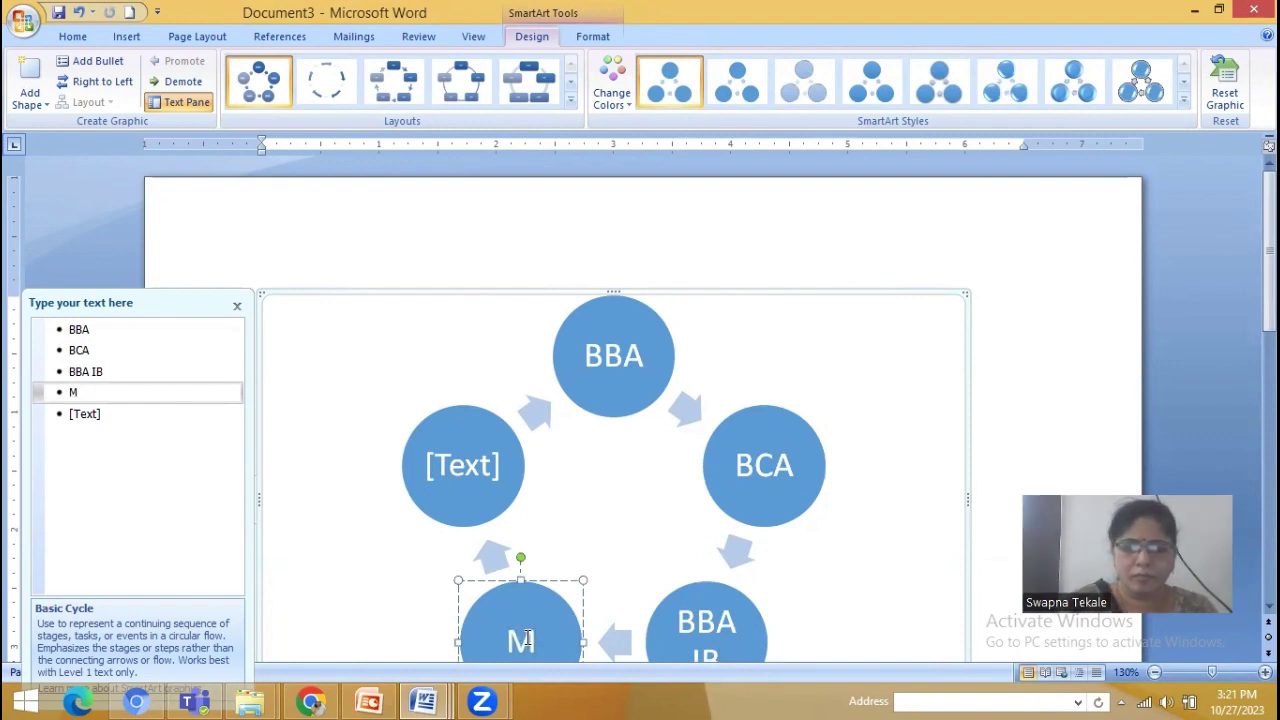
type(".Co")
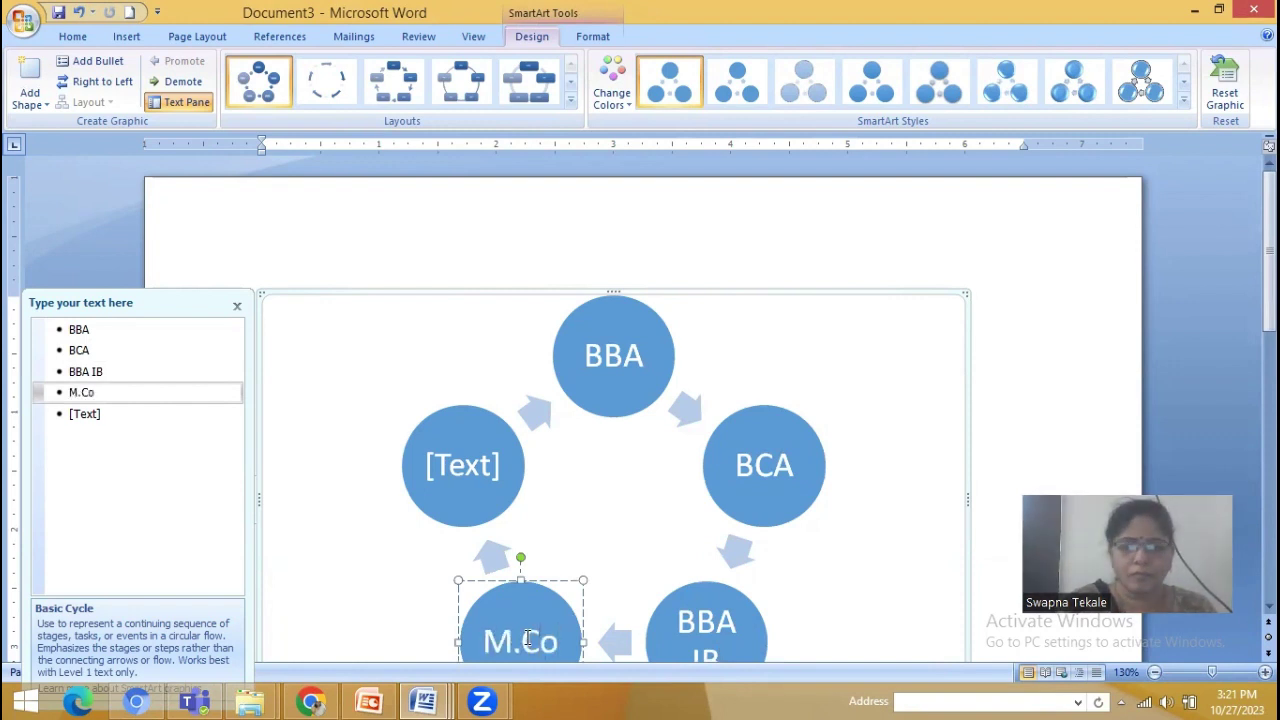
type("m")
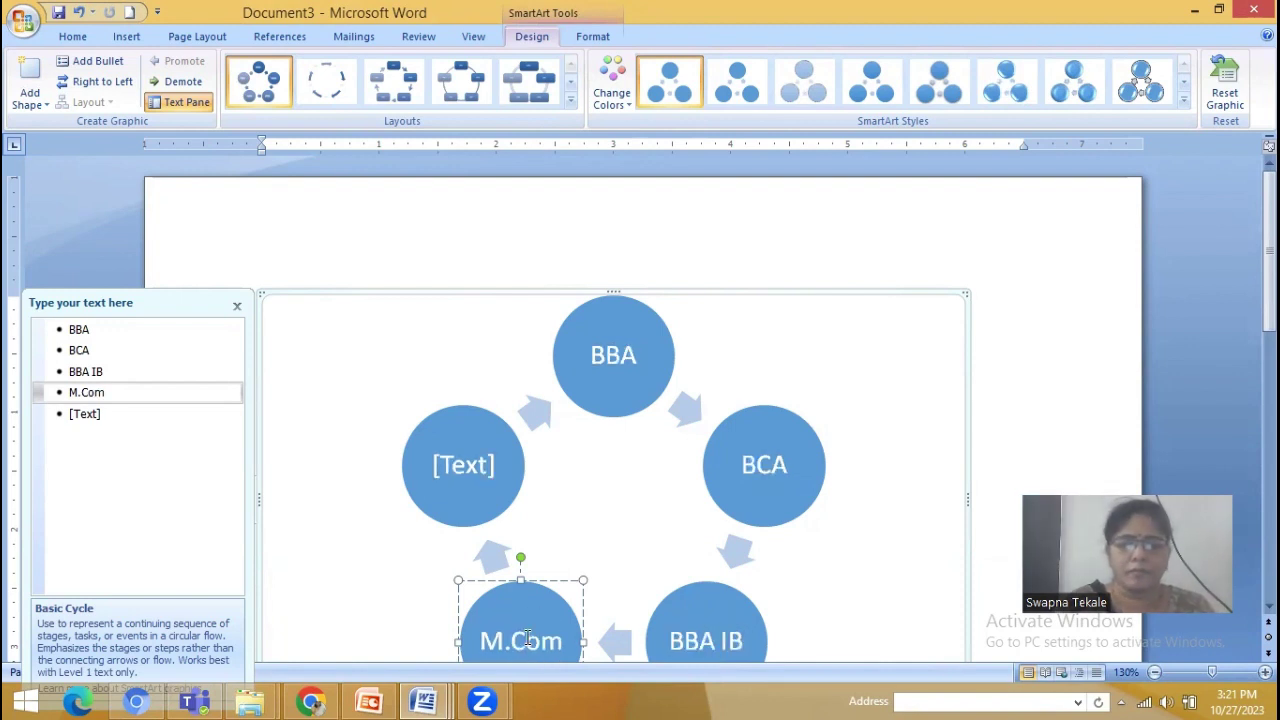
left_click(490, 449)
left_click(475, 458)
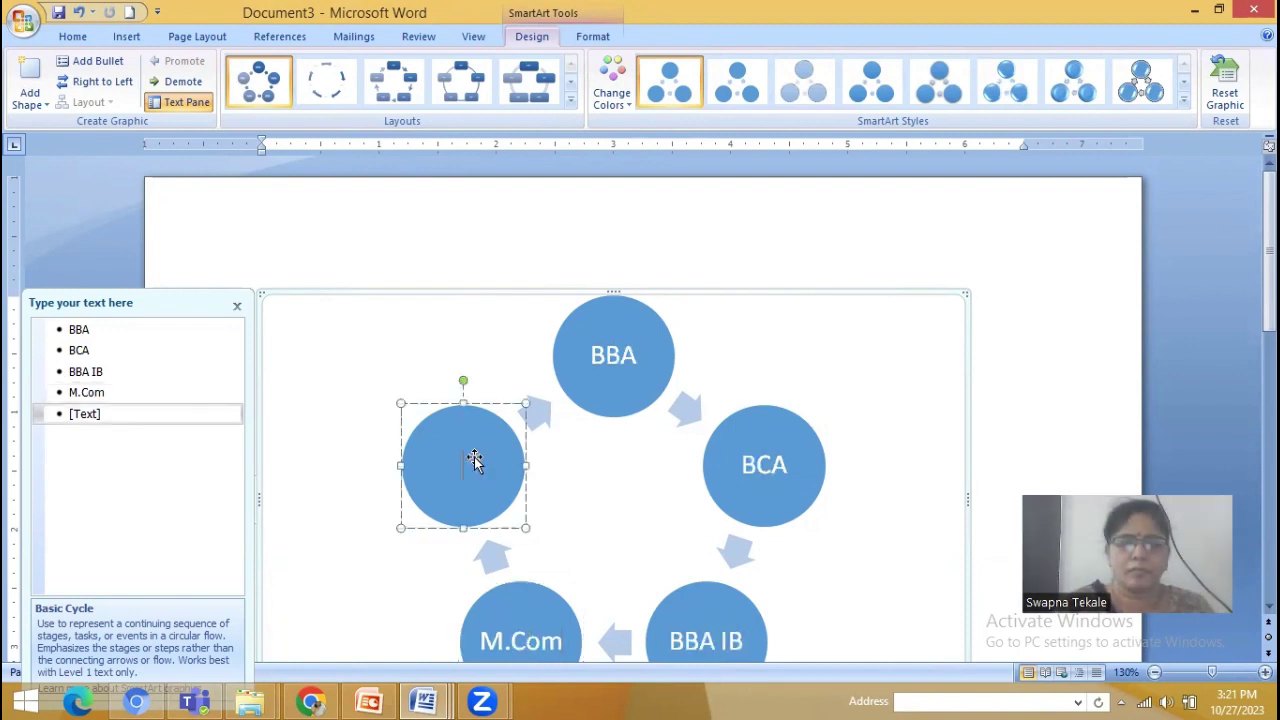
type("B.")
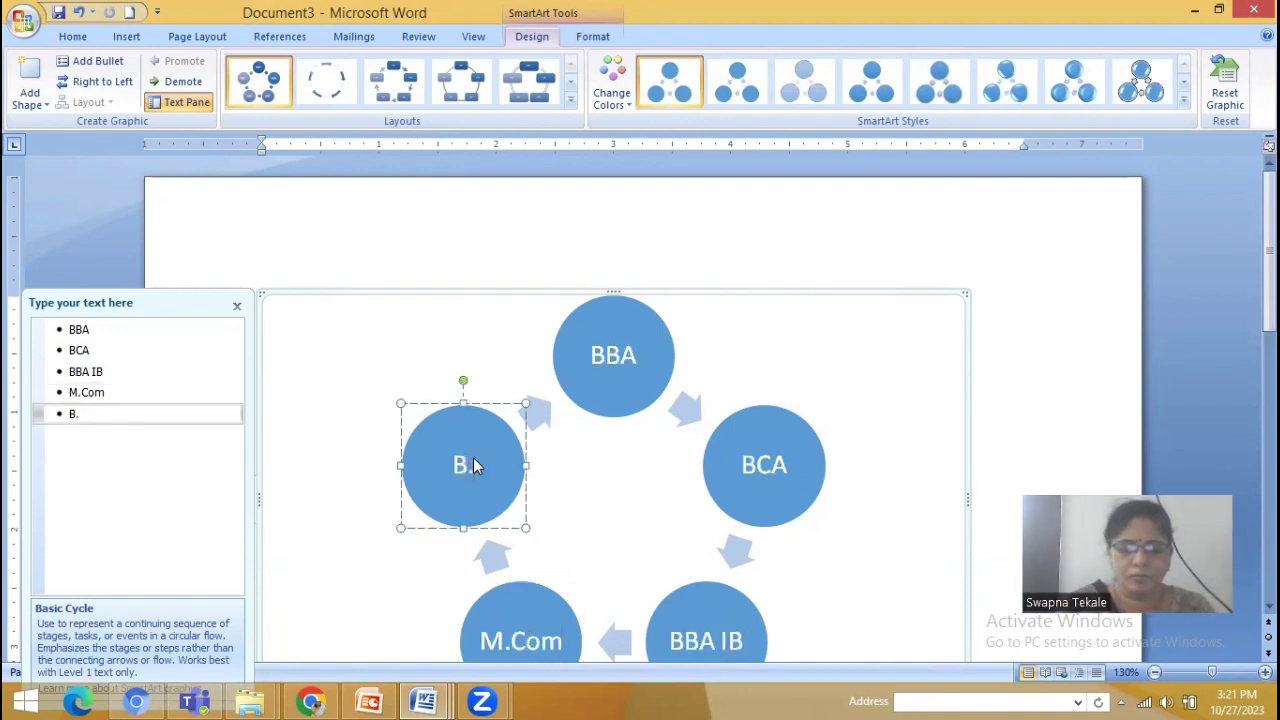
type("Com")
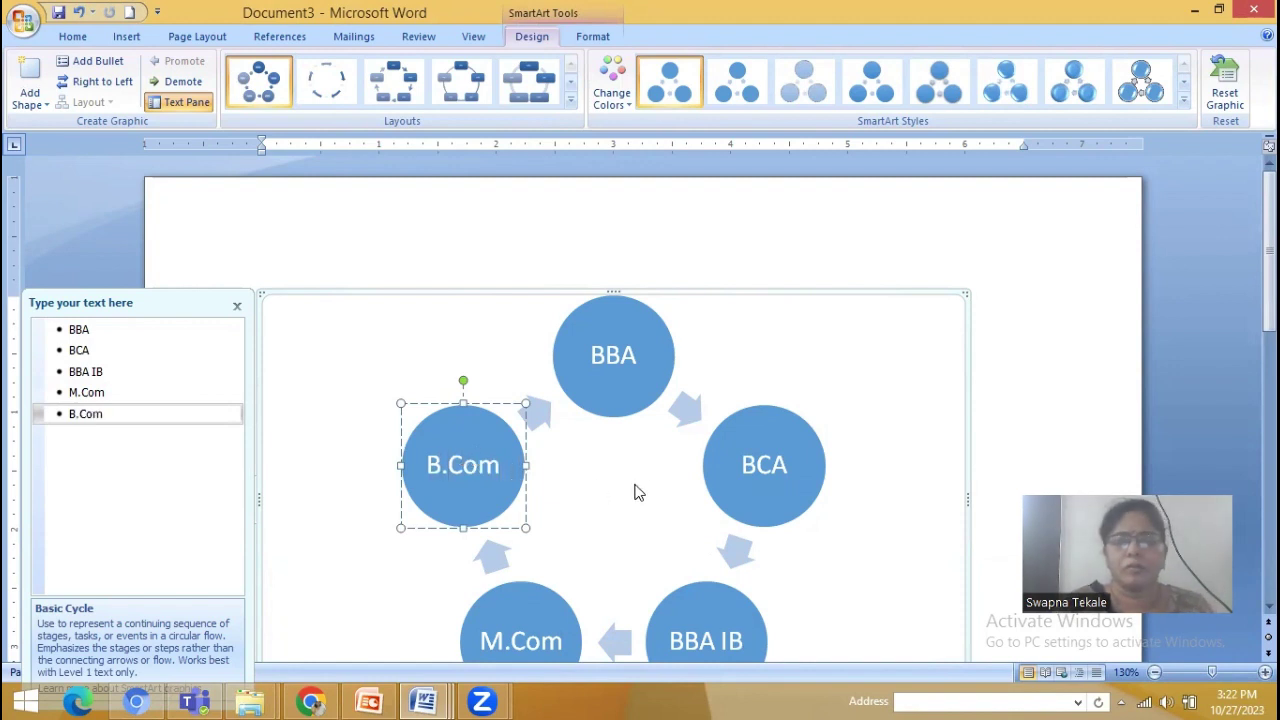
- Give the whole cycle graphic the 3-D style with tilted, thick discs and the fourth Colorful colour variation
left_click(897, 526)
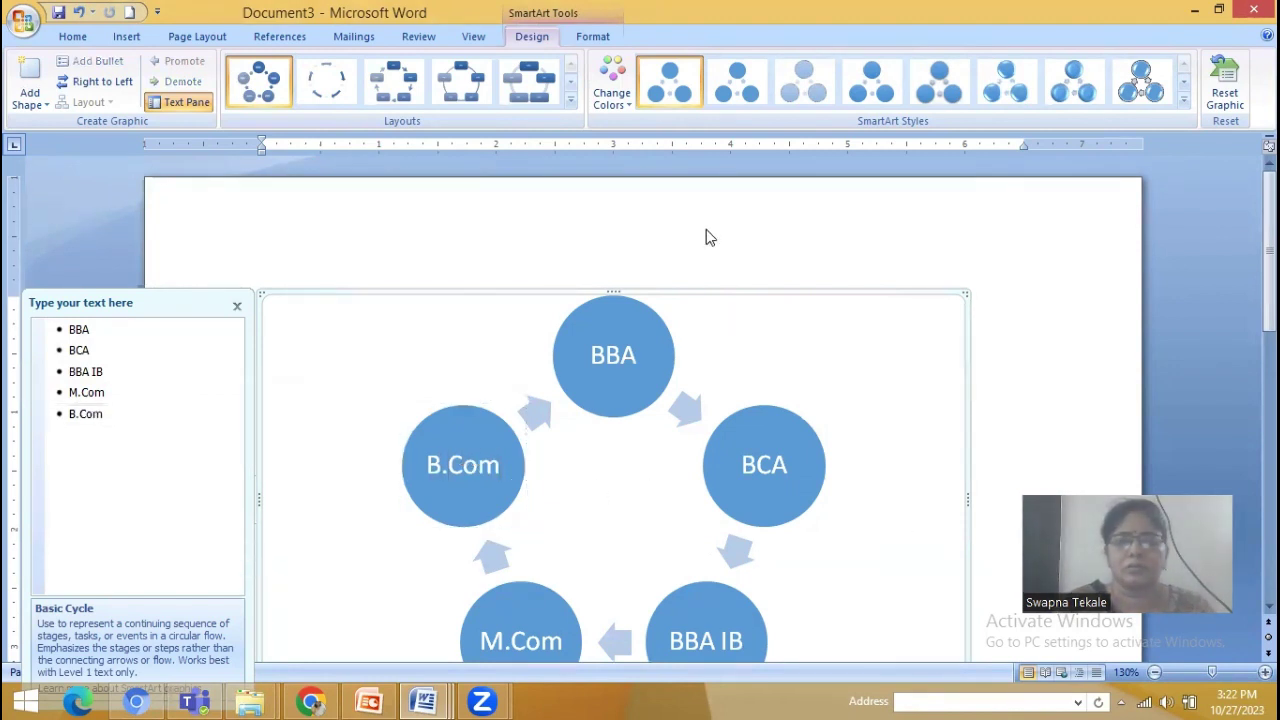
left_click(1183, 102)
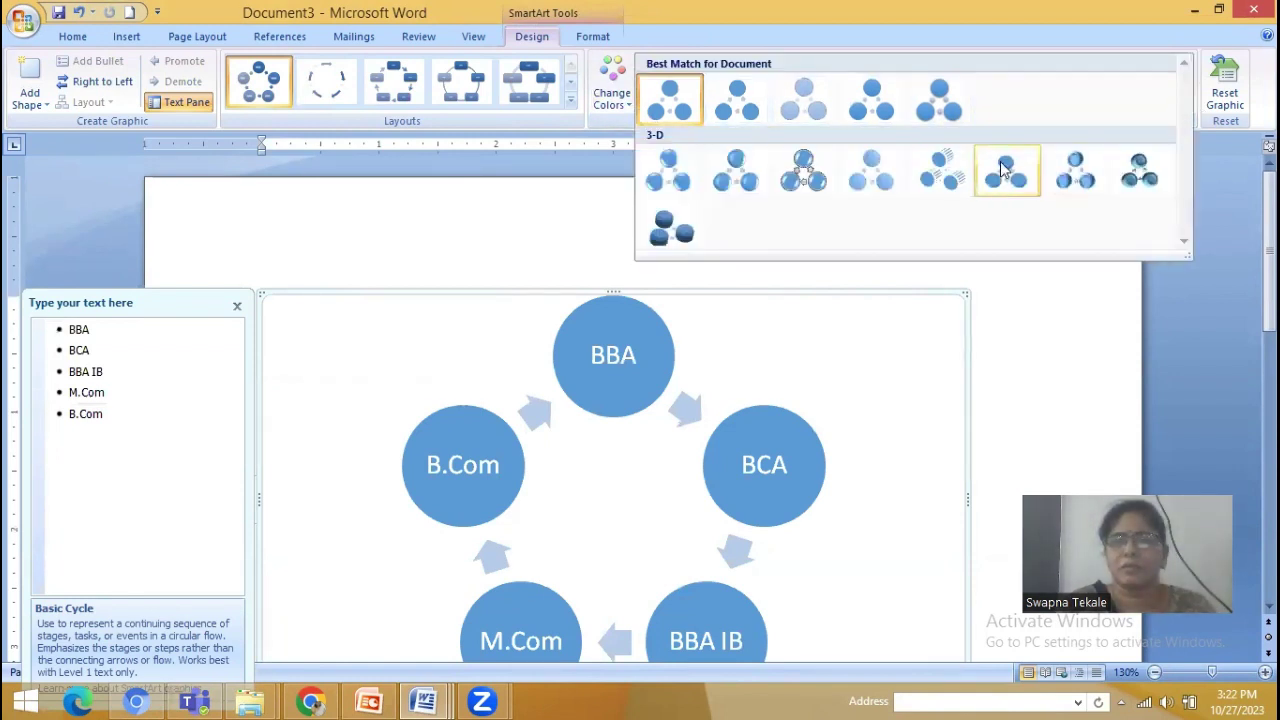
left_click(953, 180)
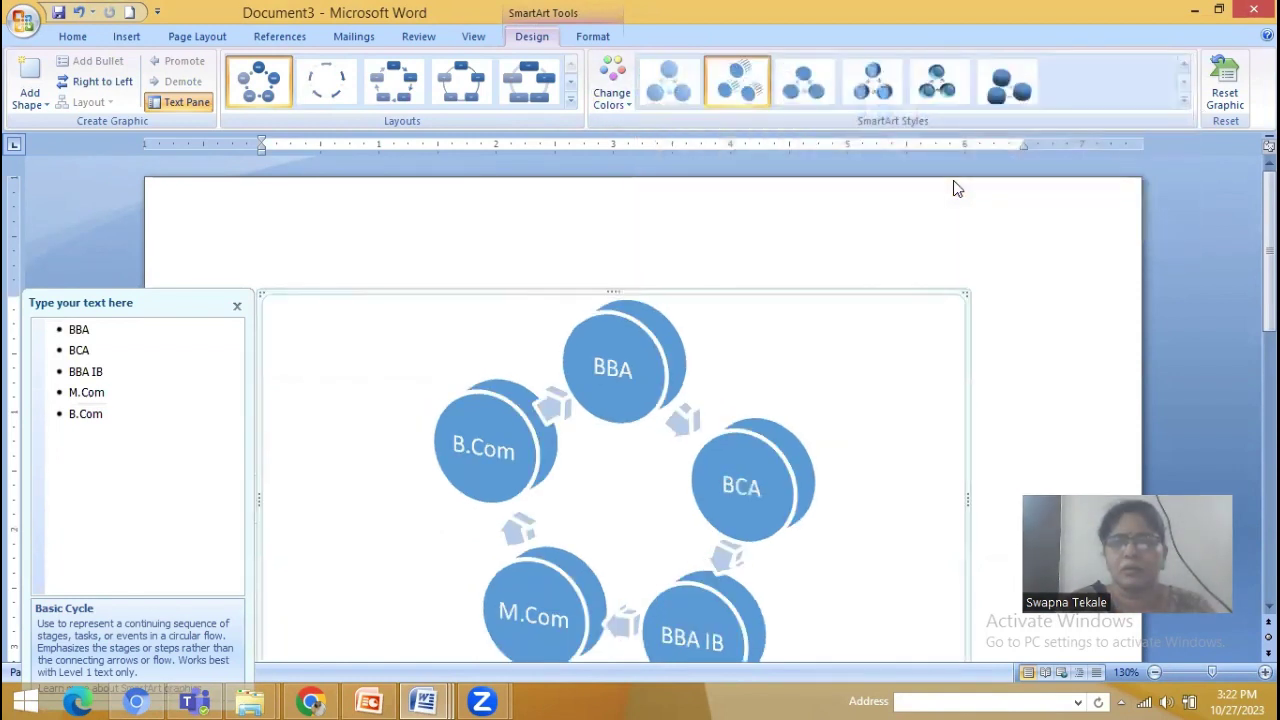
left_click(612, 88)
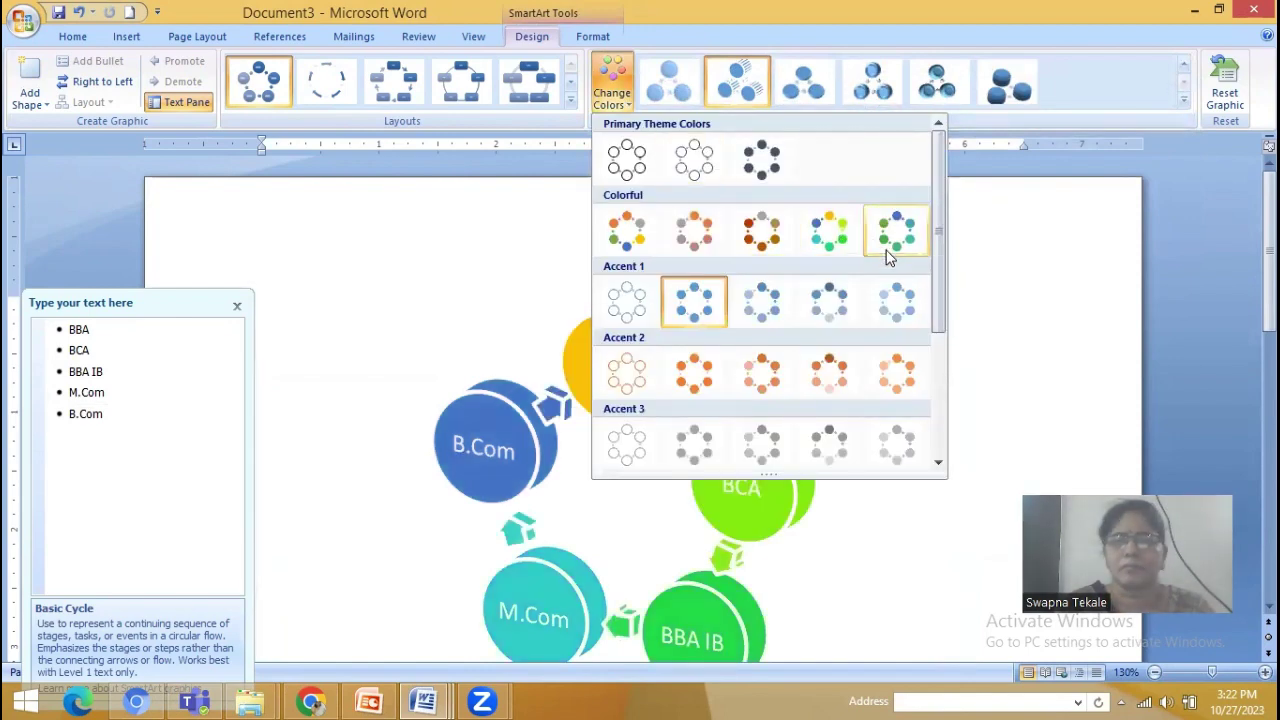
left_click(832, 246)
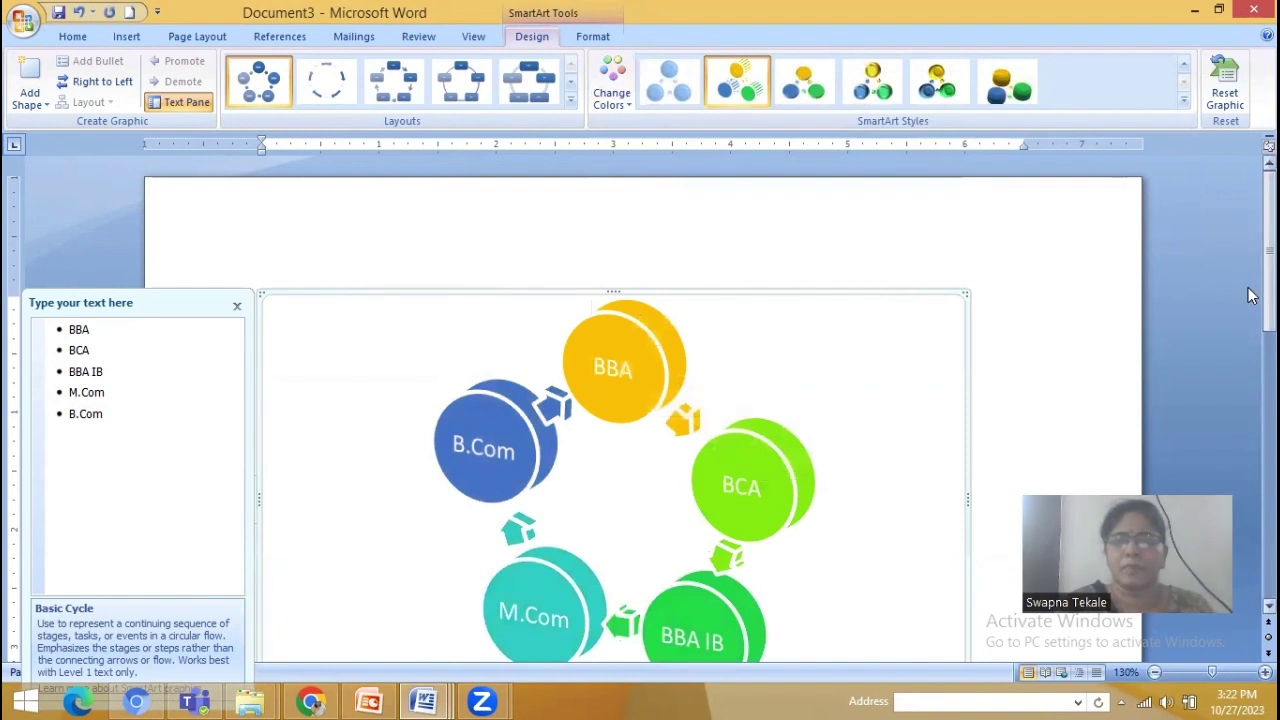
scroll(1250, 291, "down", 3)
scroll(1252, 313, "up", 2)
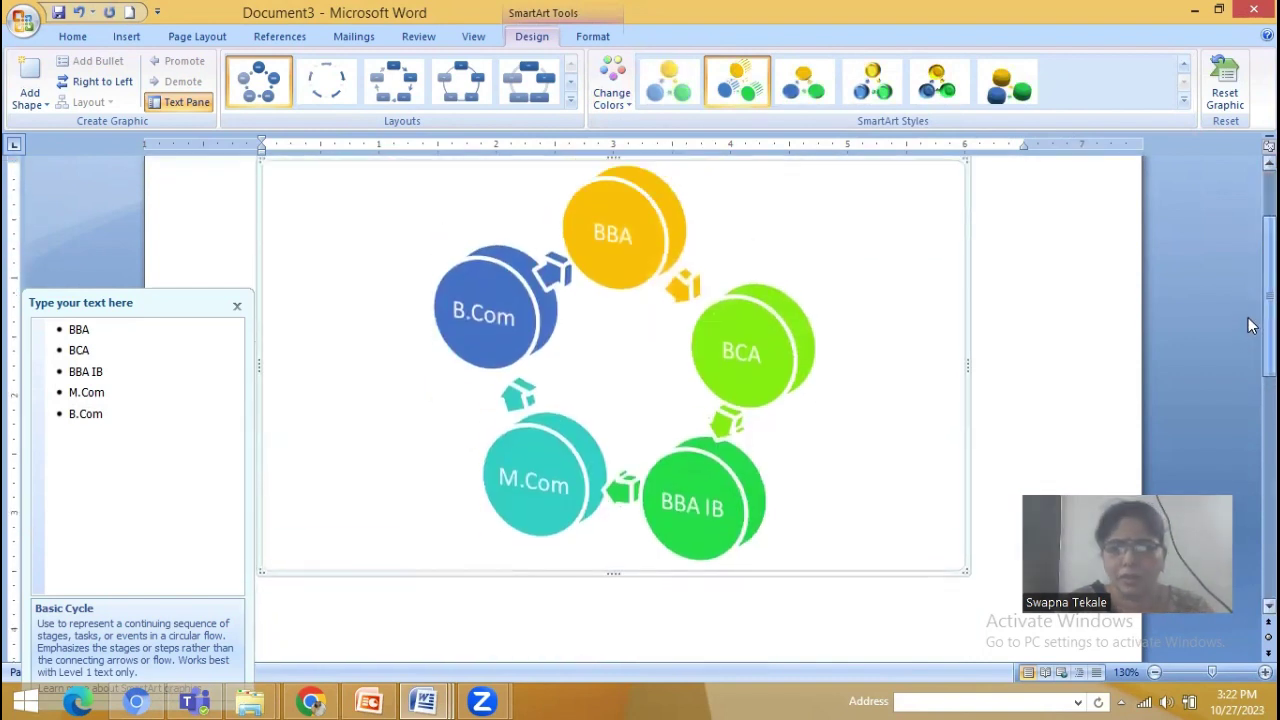
scroll(1250, 312, "up", 1)
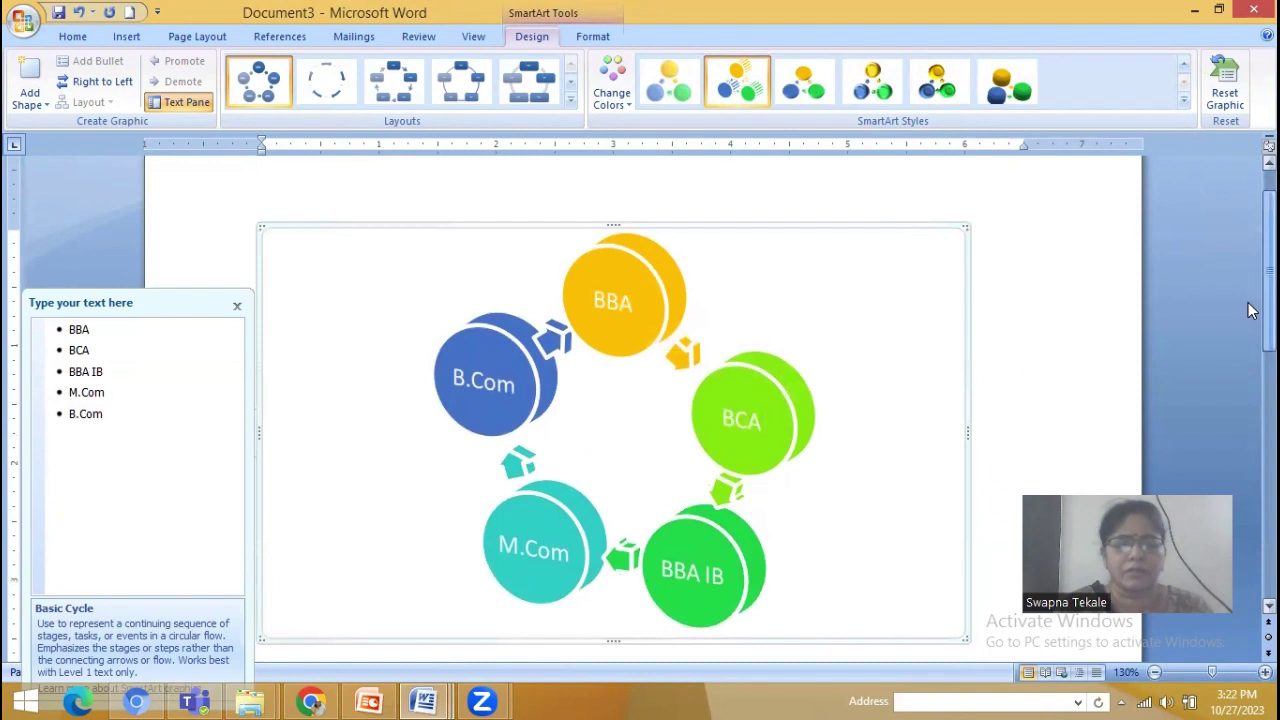
scroll(1250, 311, "down", 2)
scroll(1248, 290, "up", 4)
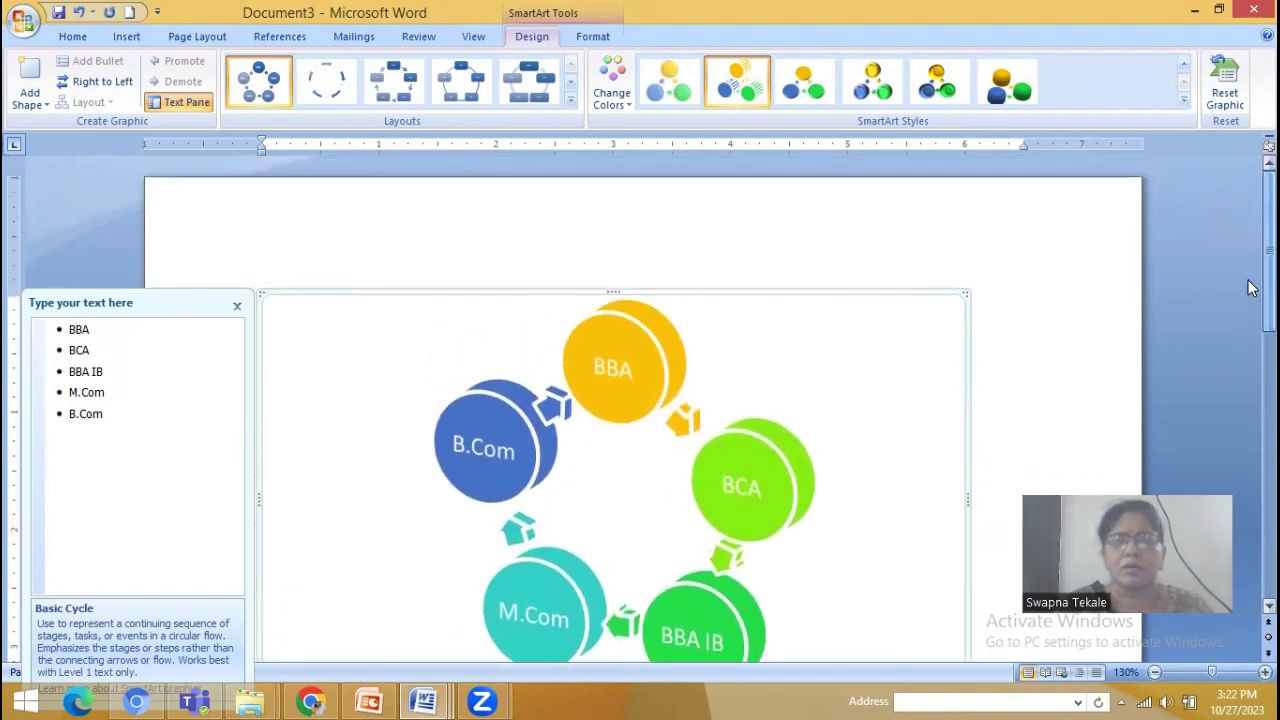
scroll(1250, 296, "down", 1)
scroll(1250, 295, "down", 1)
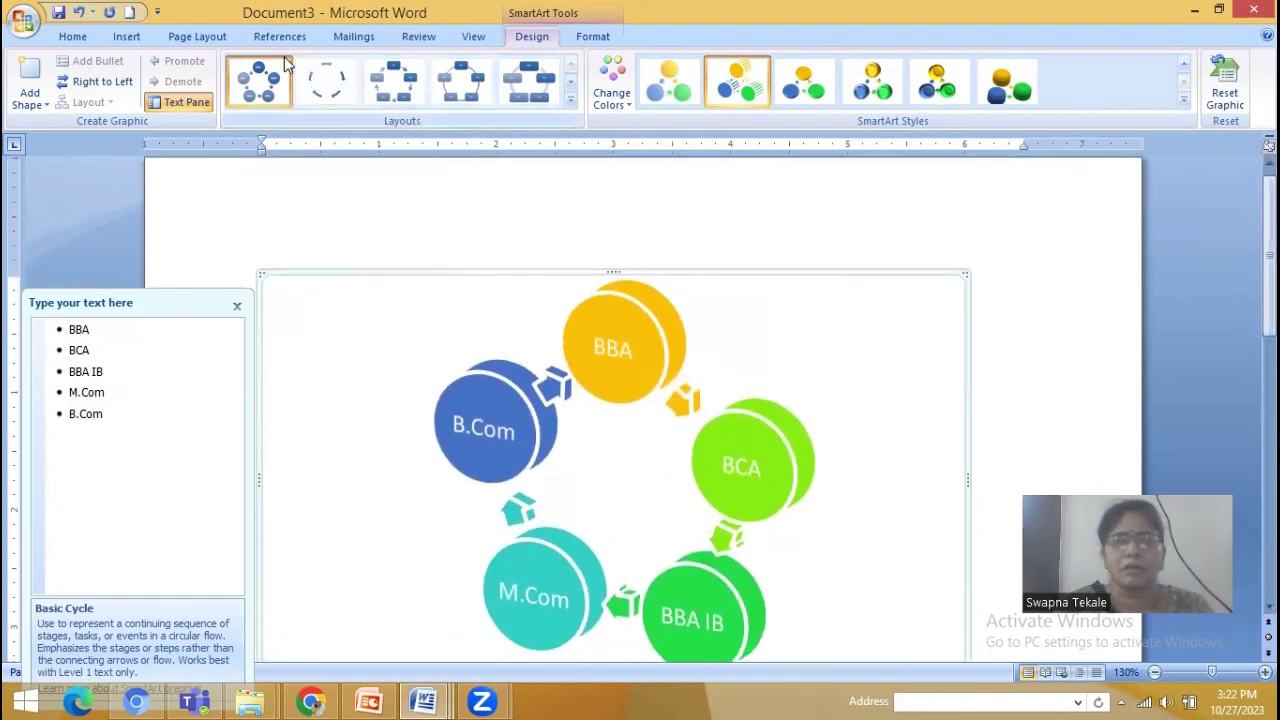
- Look through the SmartArt layout categories from List to Pyramid, leaving the gallery without inserting another graphic
left_click(128, 36)
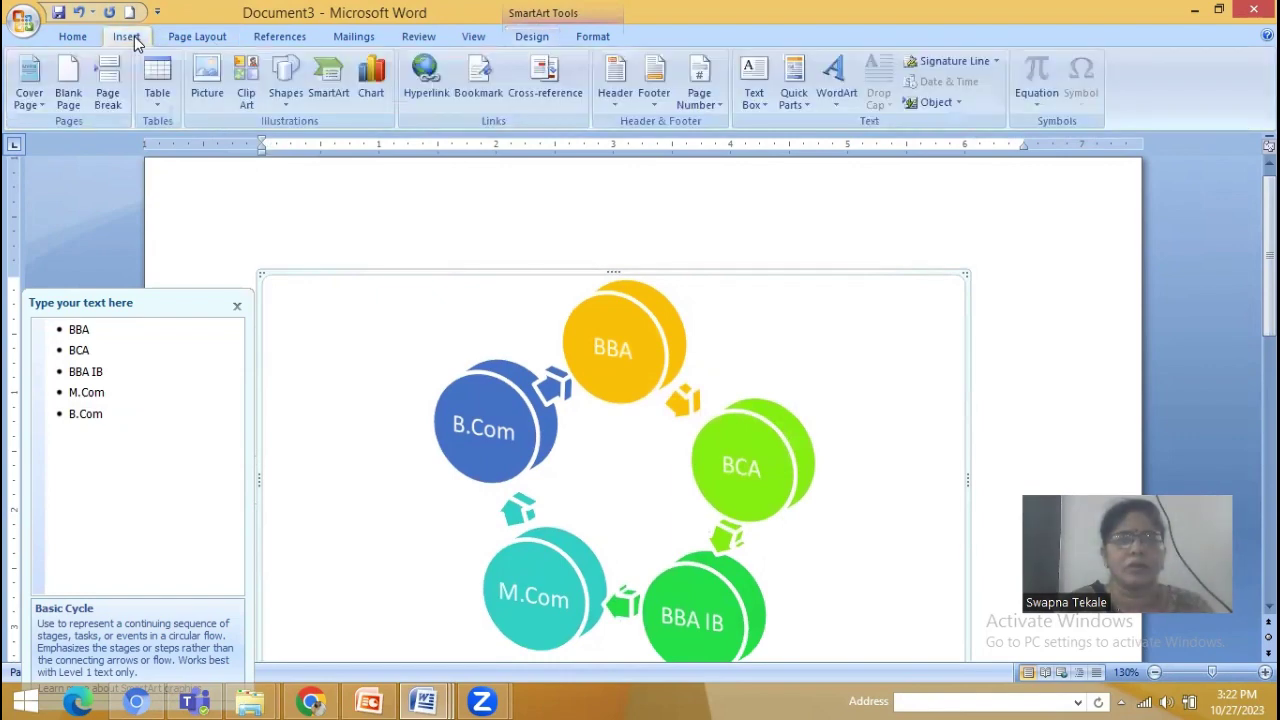
left_click(323, 90)
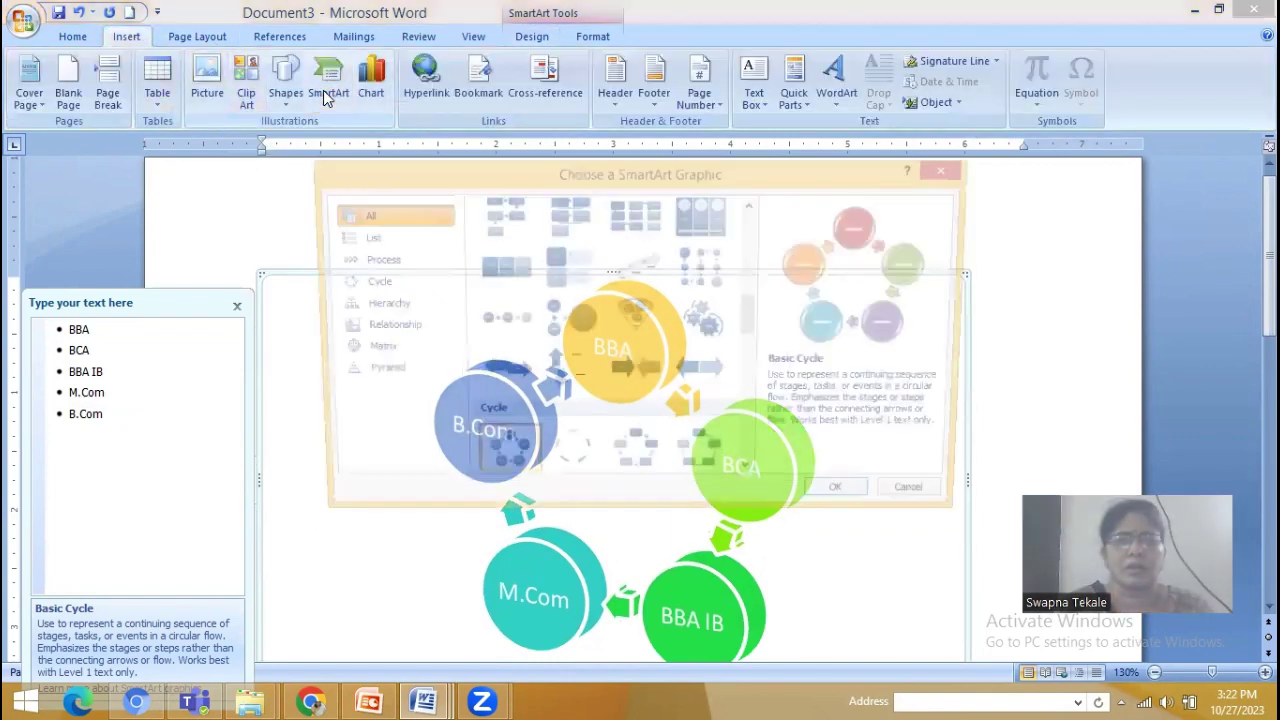
left_click(372, 240)
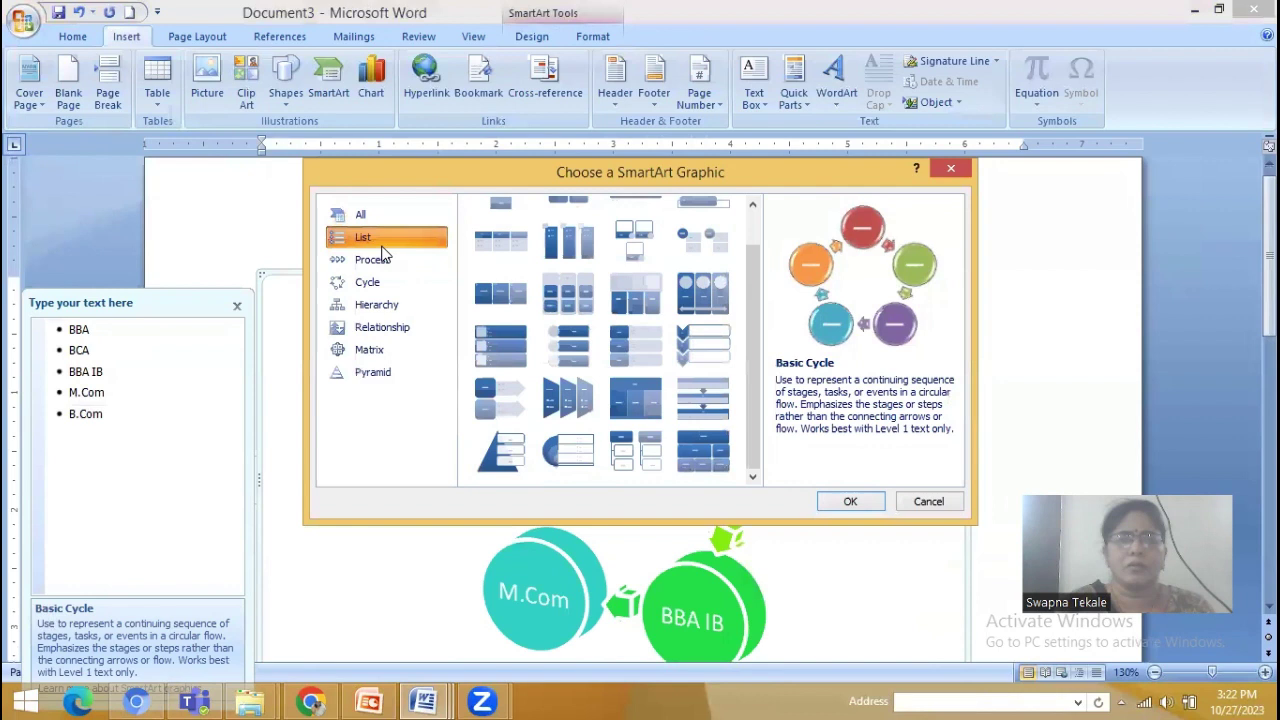
left_click(374, 262)
left_click(367, 283)
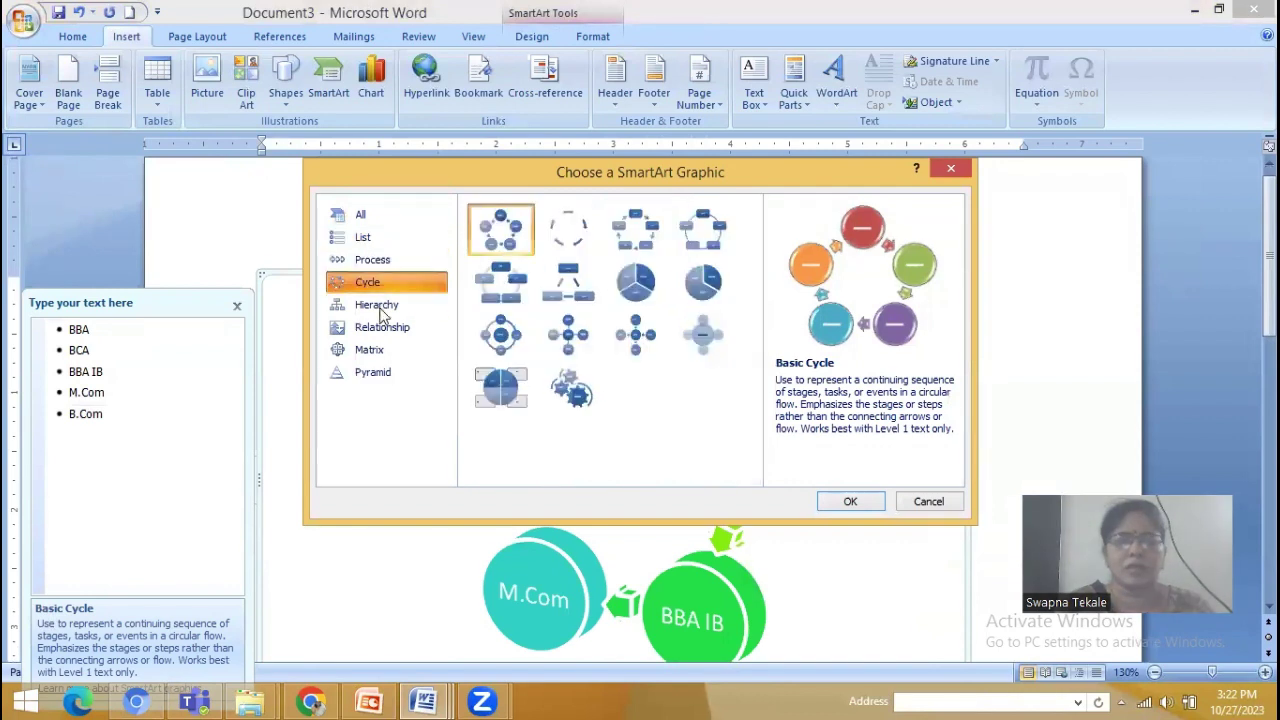
left_click(378, 305)
left_click(382, 328)
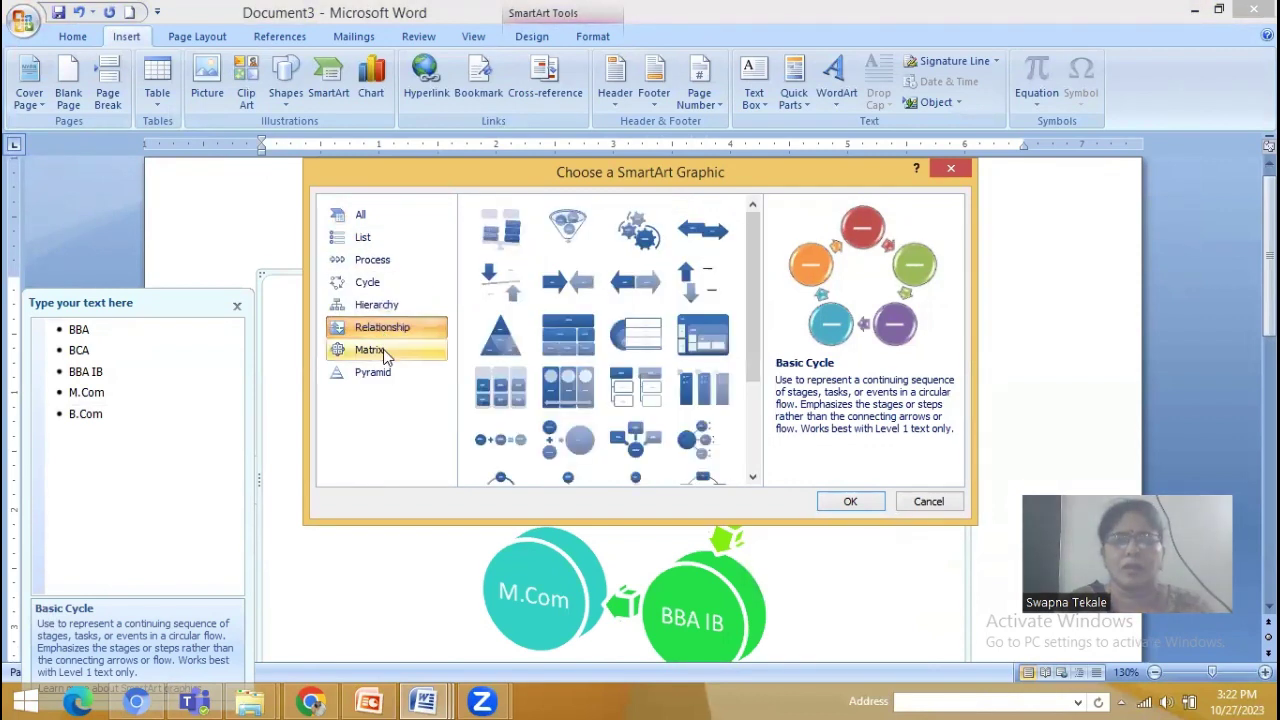
left_click(383, 352)
left_click(383, 374)
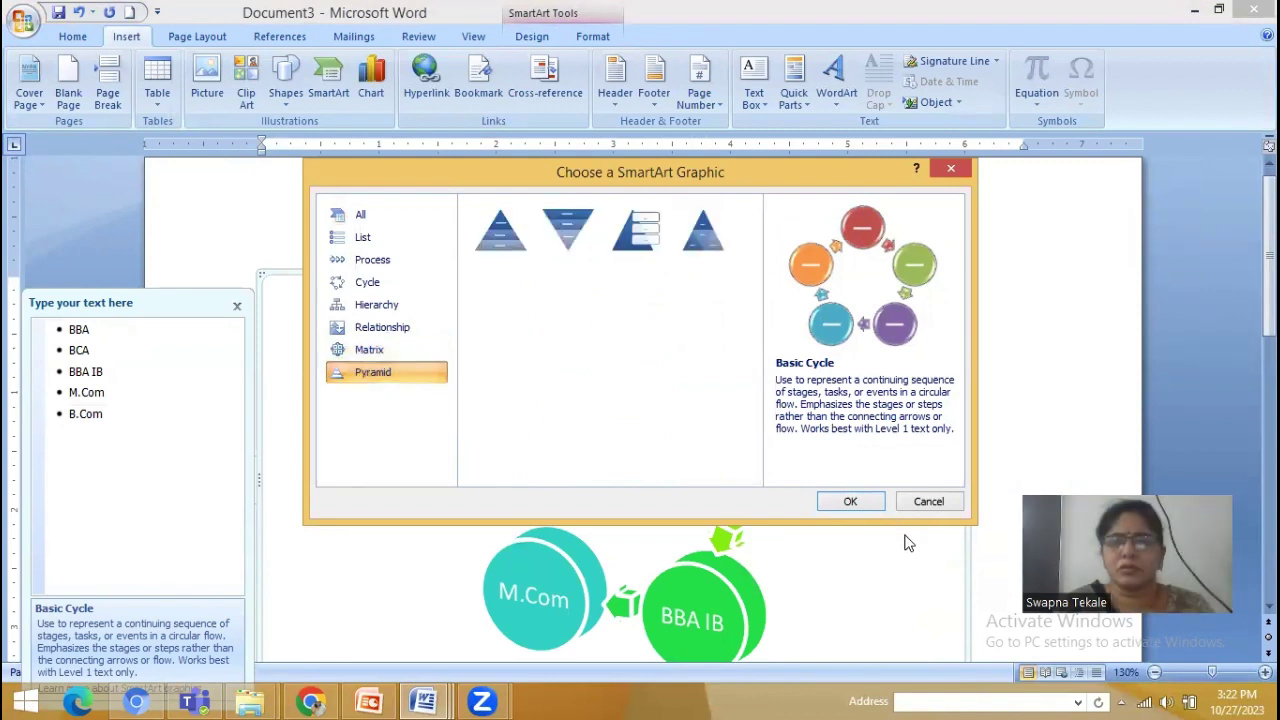
left_click(942, 501)
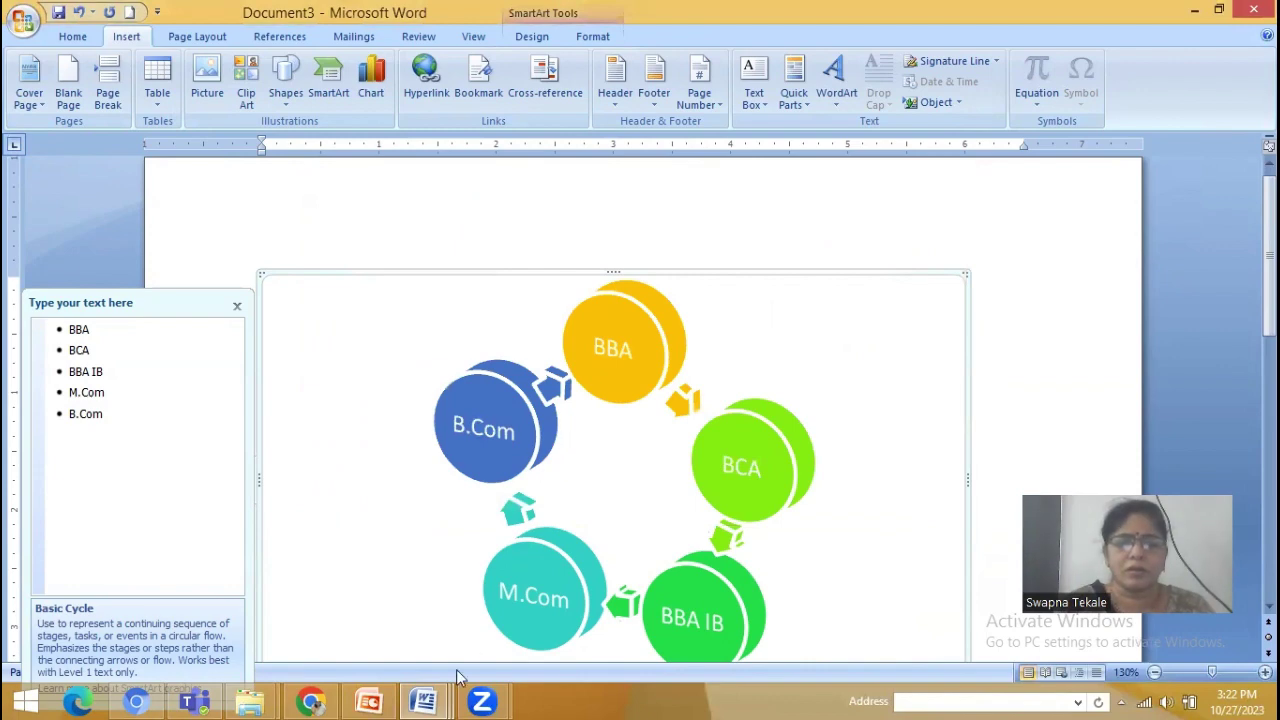
- Switch to the session_10 presentation in PowerPoint and review the topic list on slide 2, highlighting the "Insert Chart" bullet
mouse_move(445, 697)
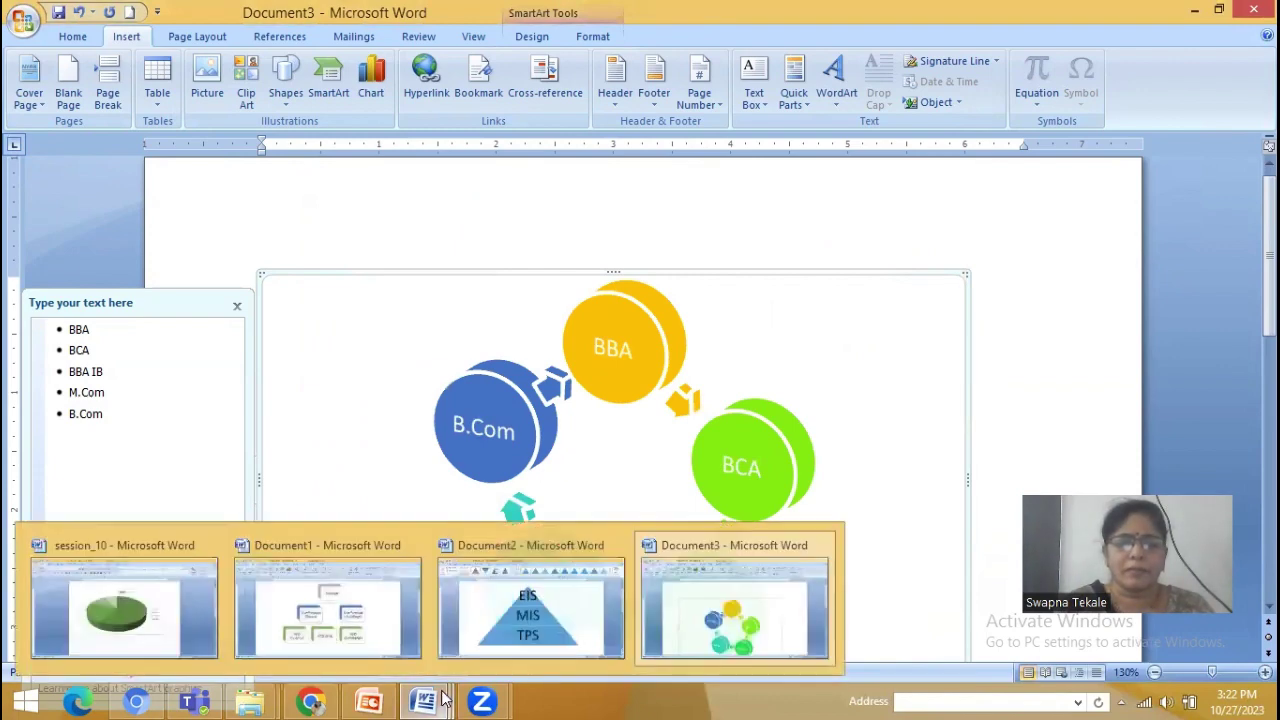
left_click(370, 701)
left_click(117, 357)
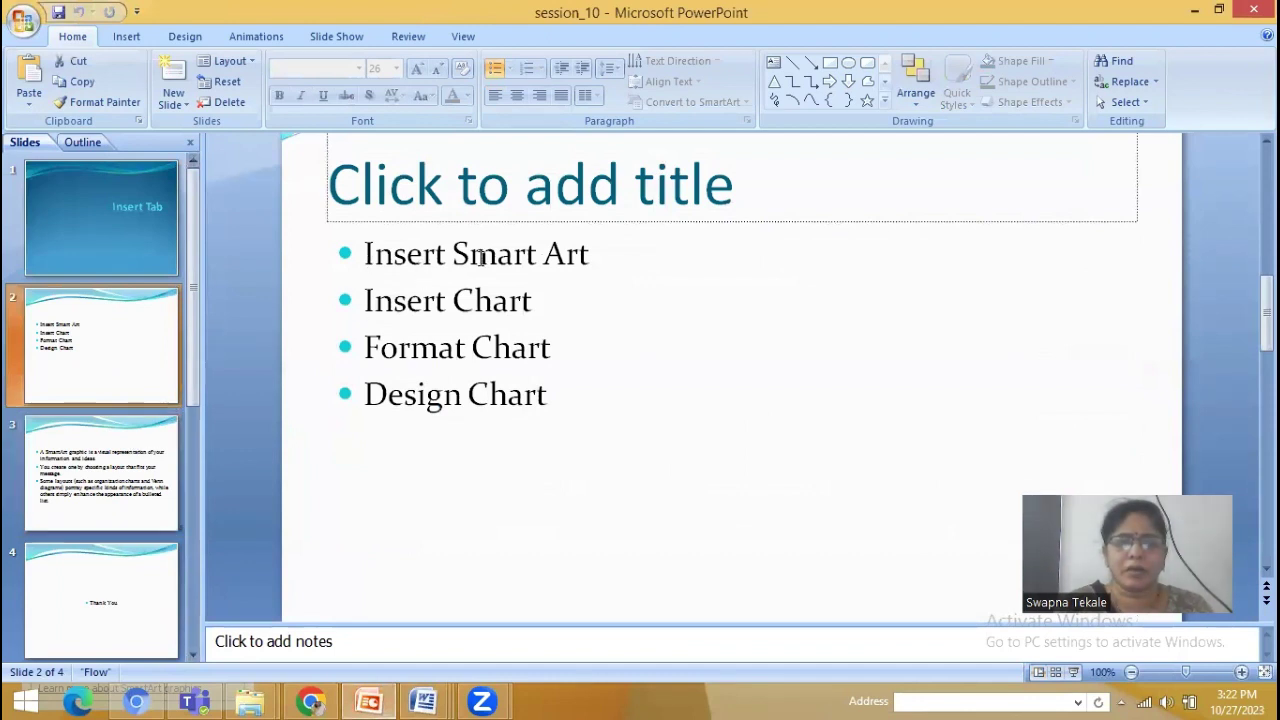
left_click(549, 301)
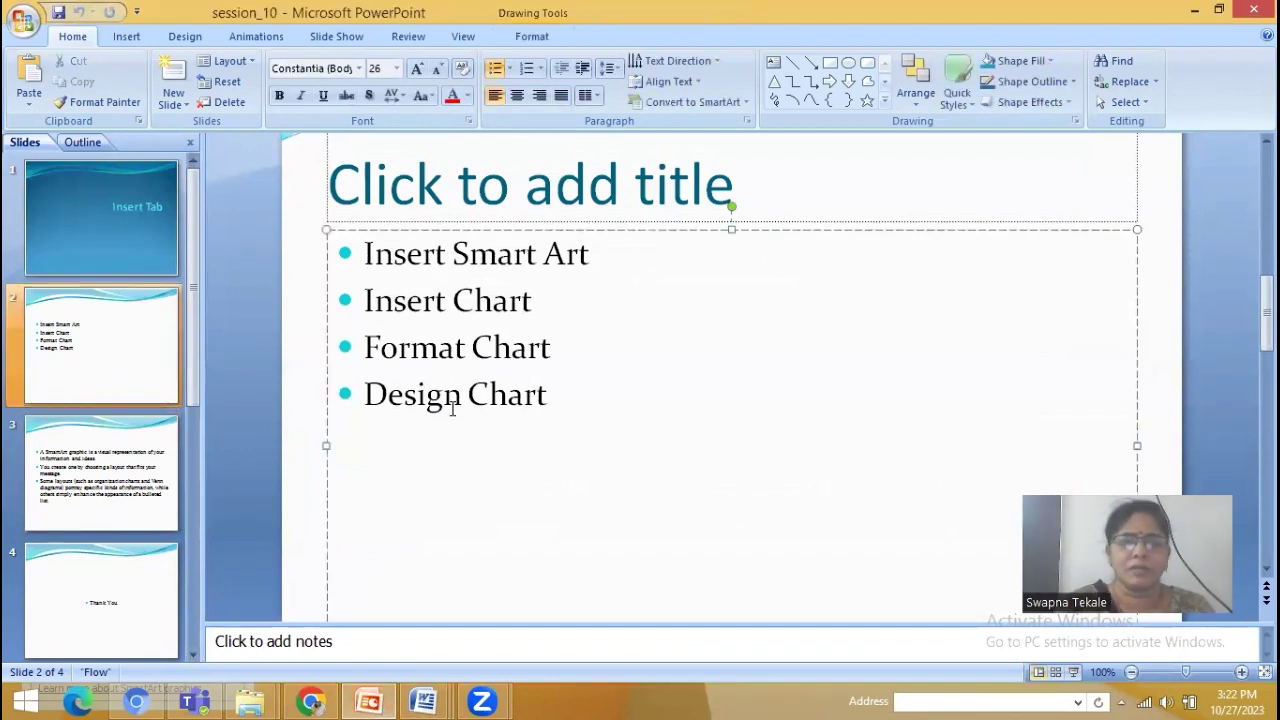
left_click_drag(363, 300, 532, 302)
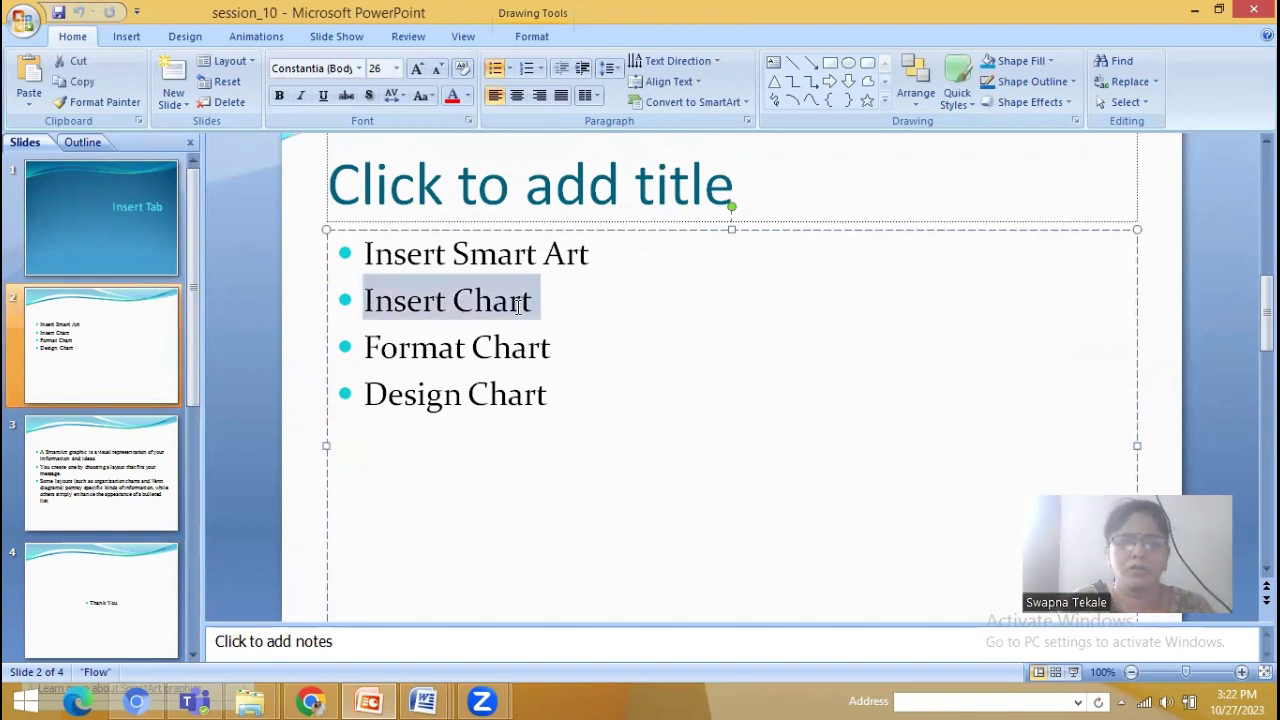
left_click(518, 438)
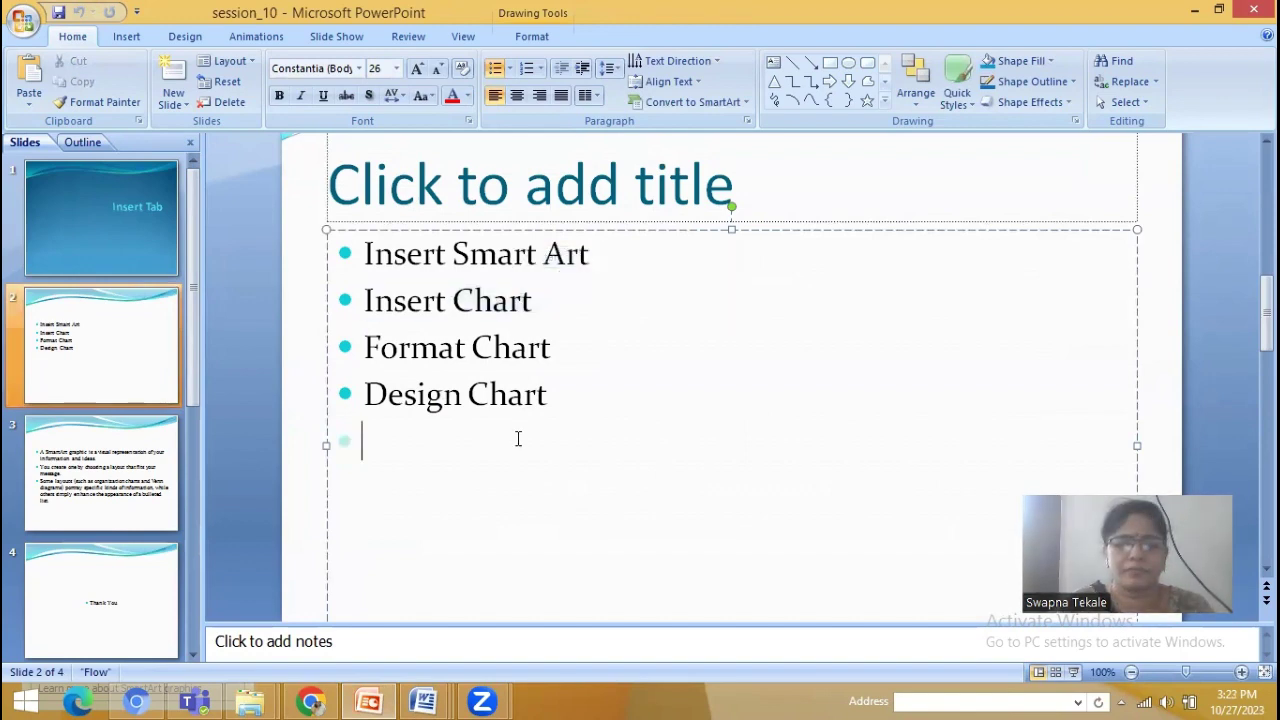
- Switch back to the cycle graphic document in Word and create a new blank document
left_click(424, 702)
left_click(697, 651)
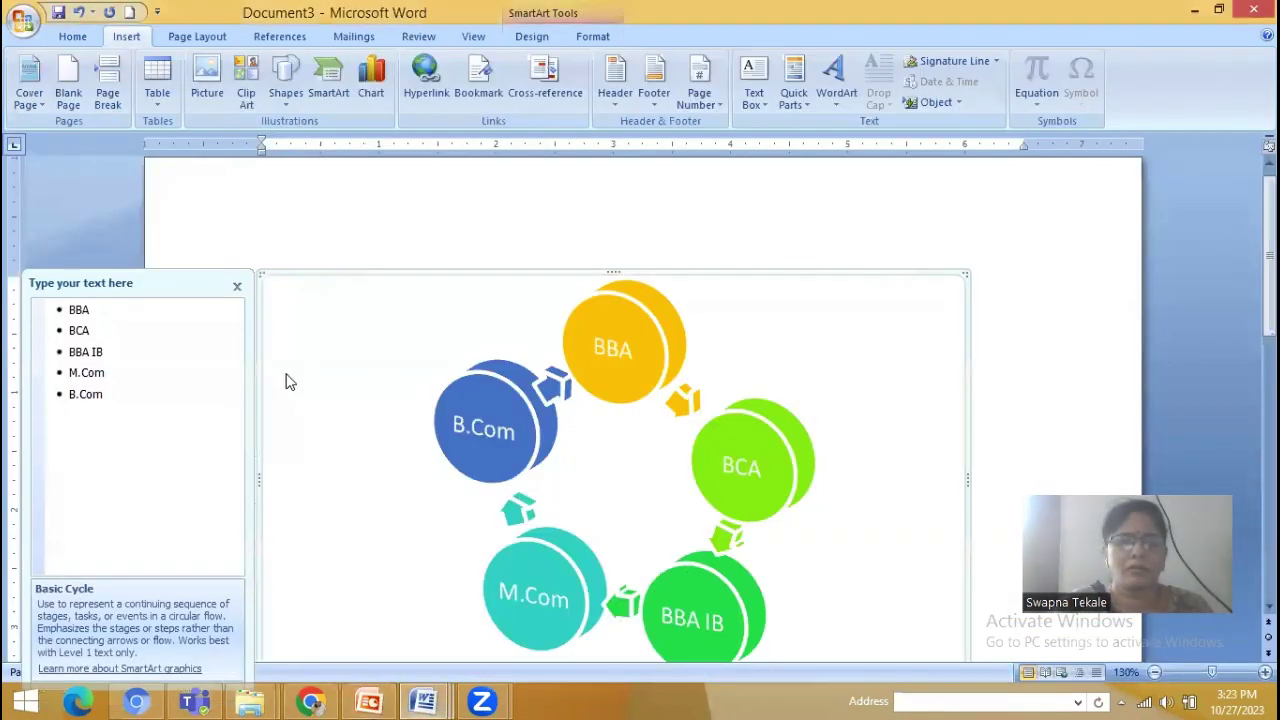
left_click(24, 20)
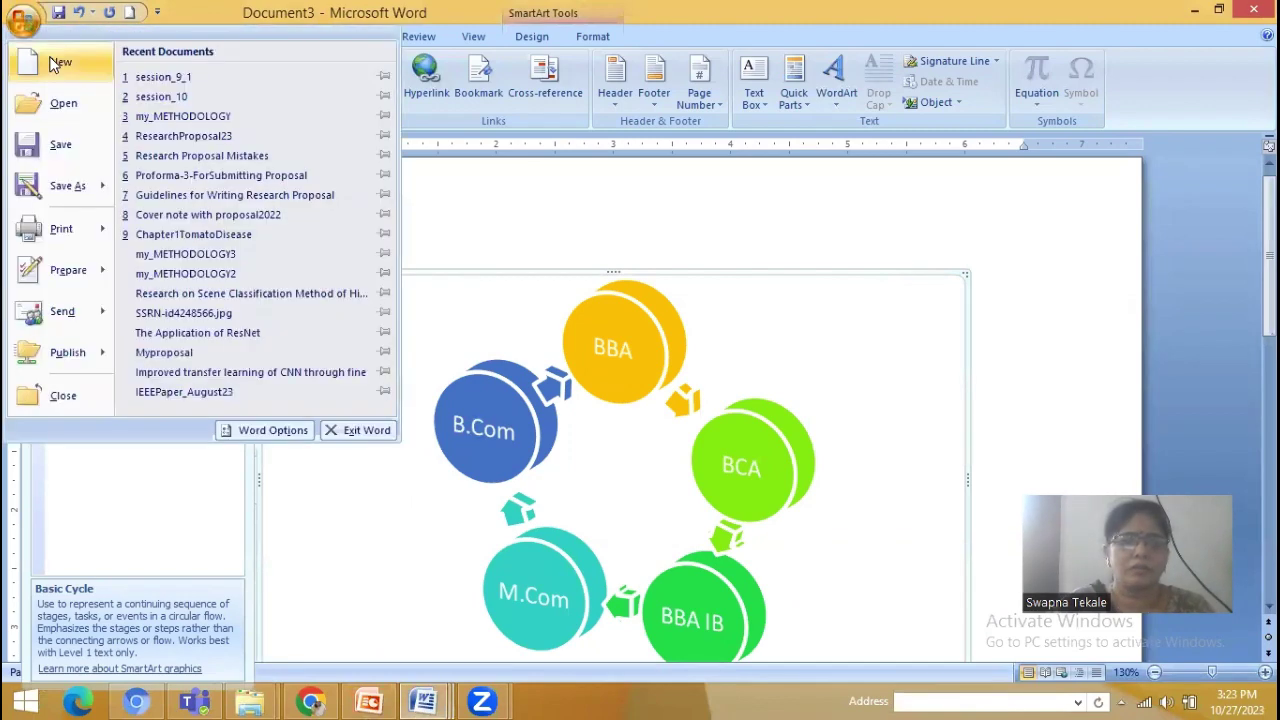
left_click(57, 64)
left_click(831, 549)
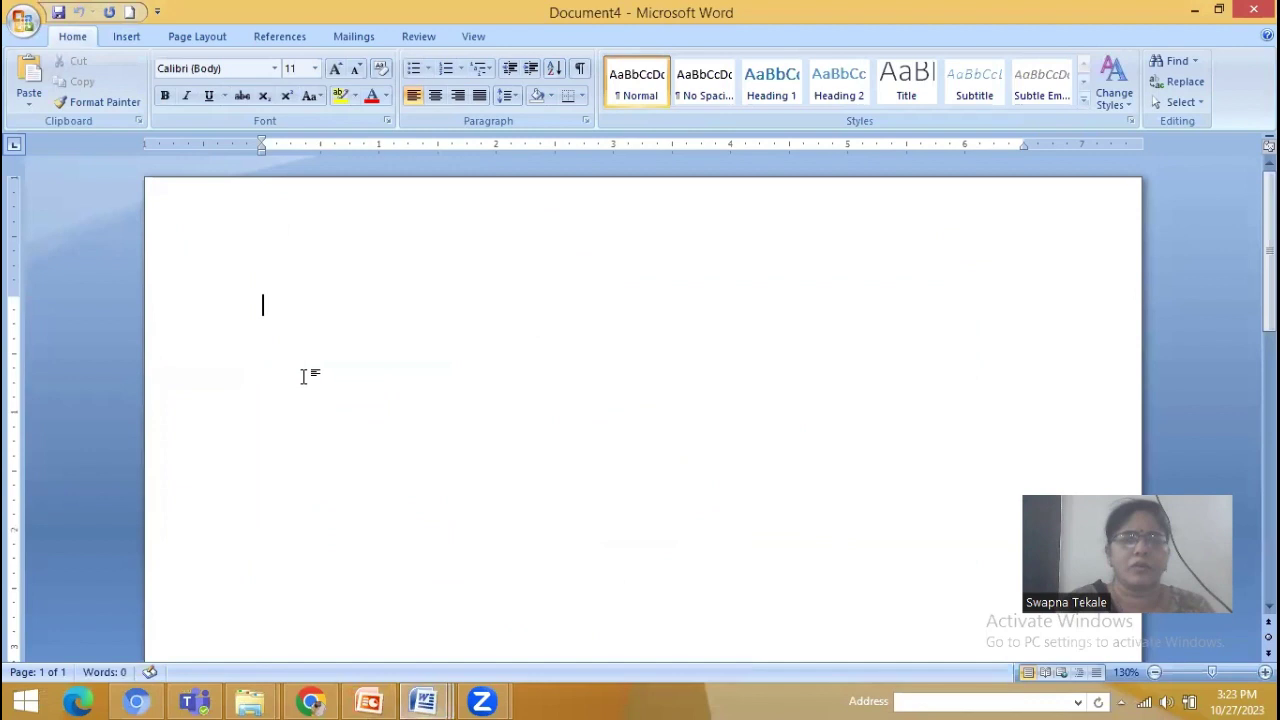
- Open the chart gallery for the blank document and examine the Column, Line, Pie and Bar chart types
left_click(127, 38)
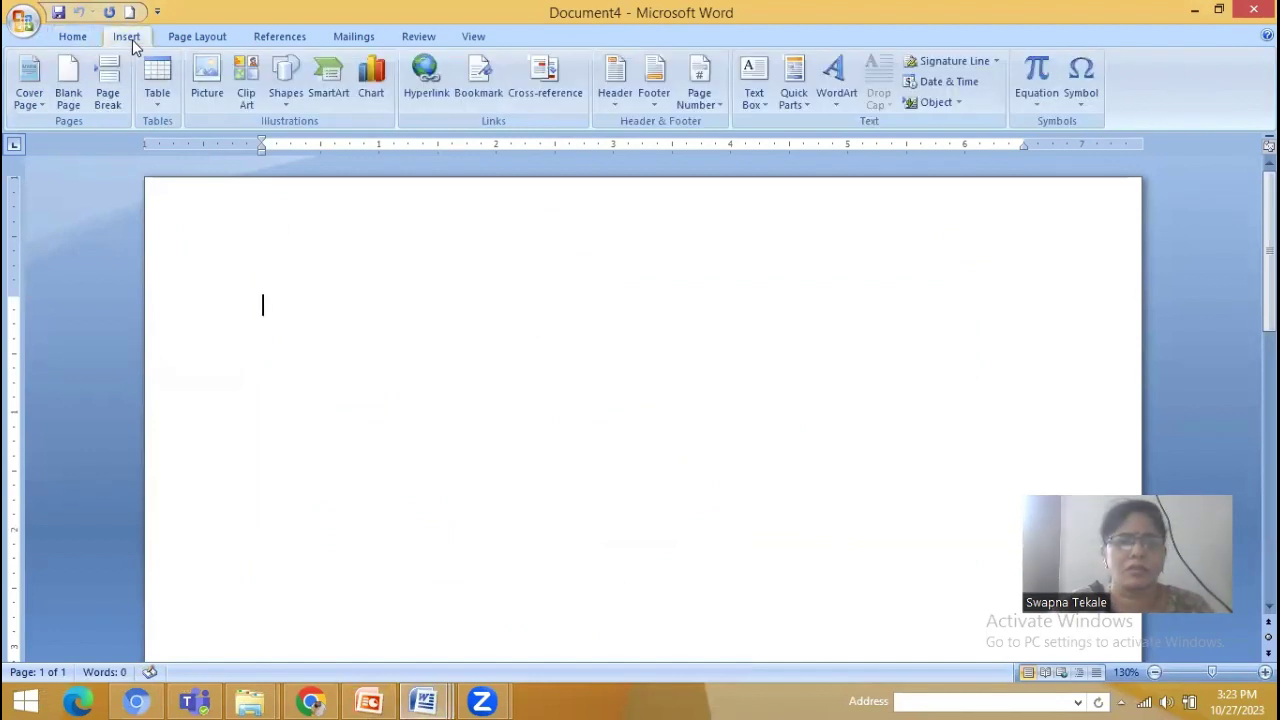
left_click(371, 80)
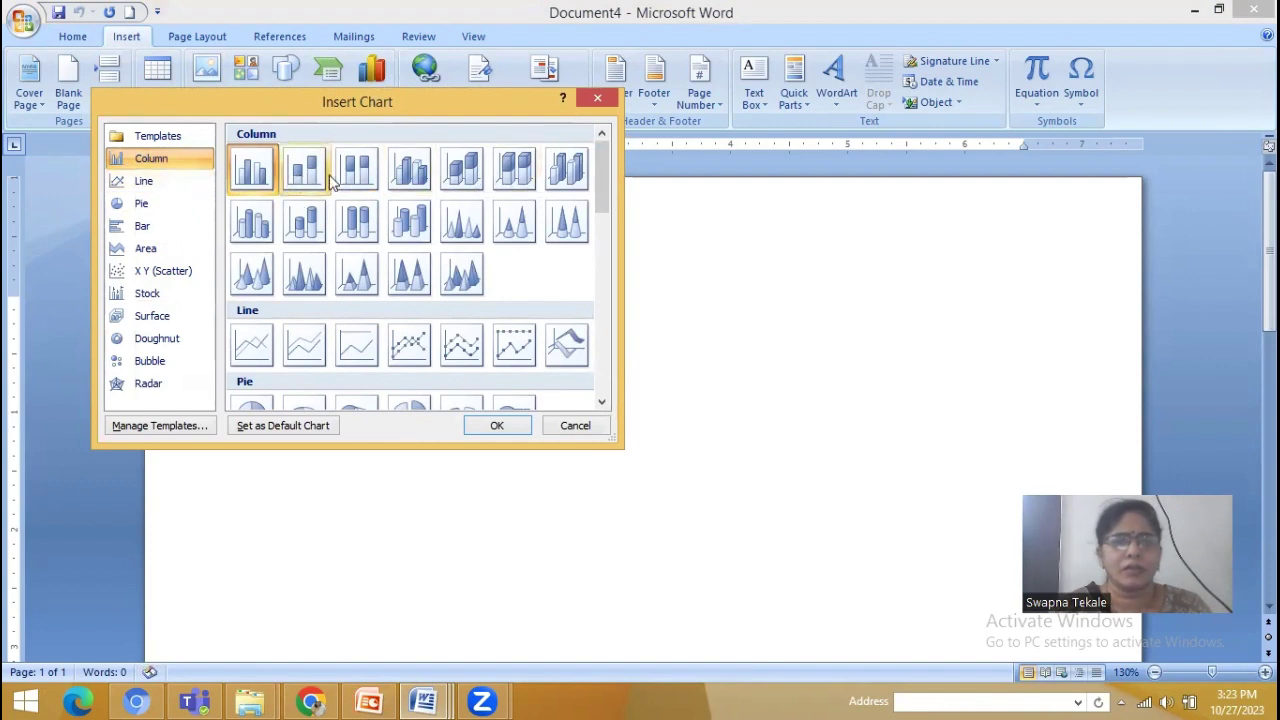
mouse_move(601, 184)
left_mouse_down()
mouse_move(603, 320)
mouse_move(603, 160)
left_mouse_up()
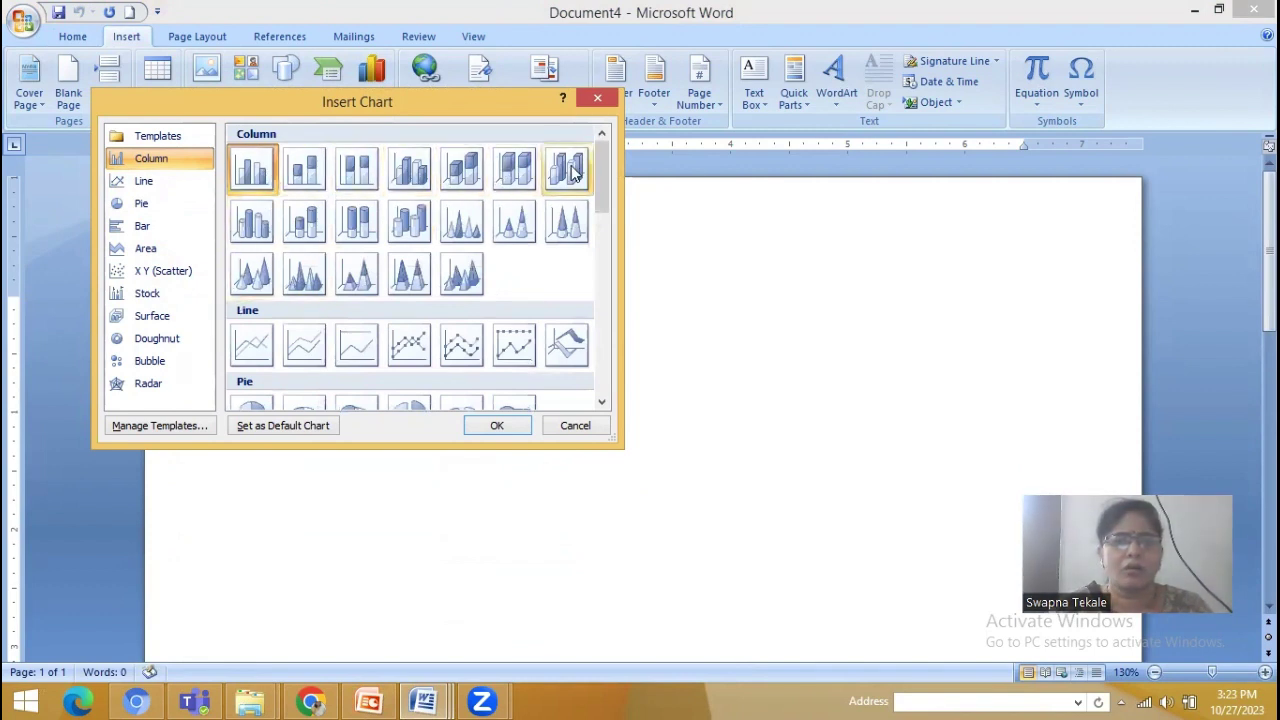
left_click(140, 185)
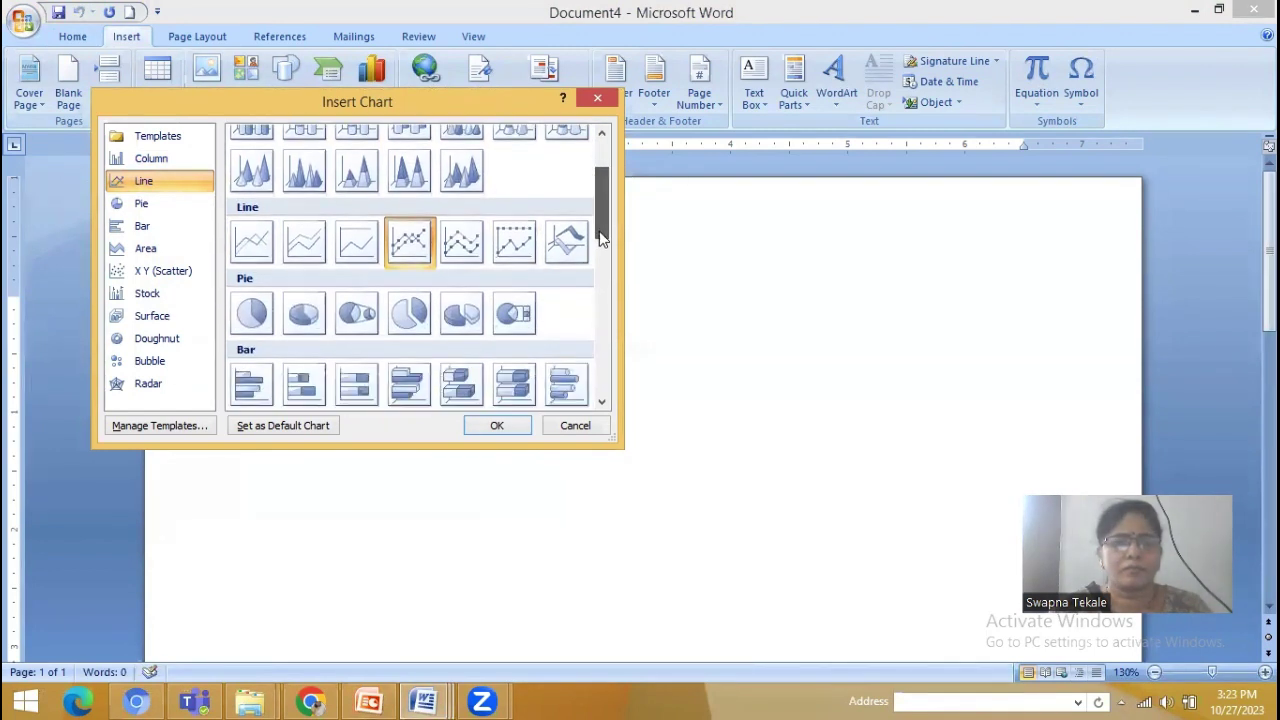
scroll(601, 237, "down", 1)
left_click(140, 210)
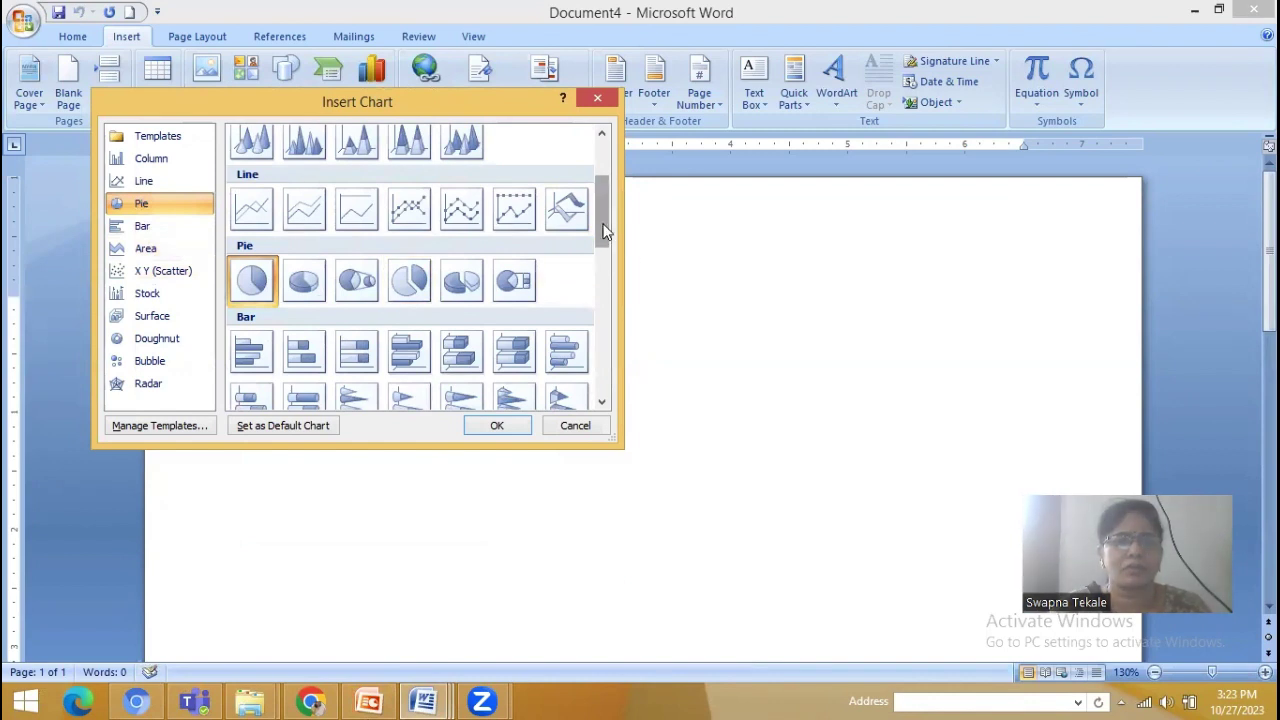
left_click(142, 228)
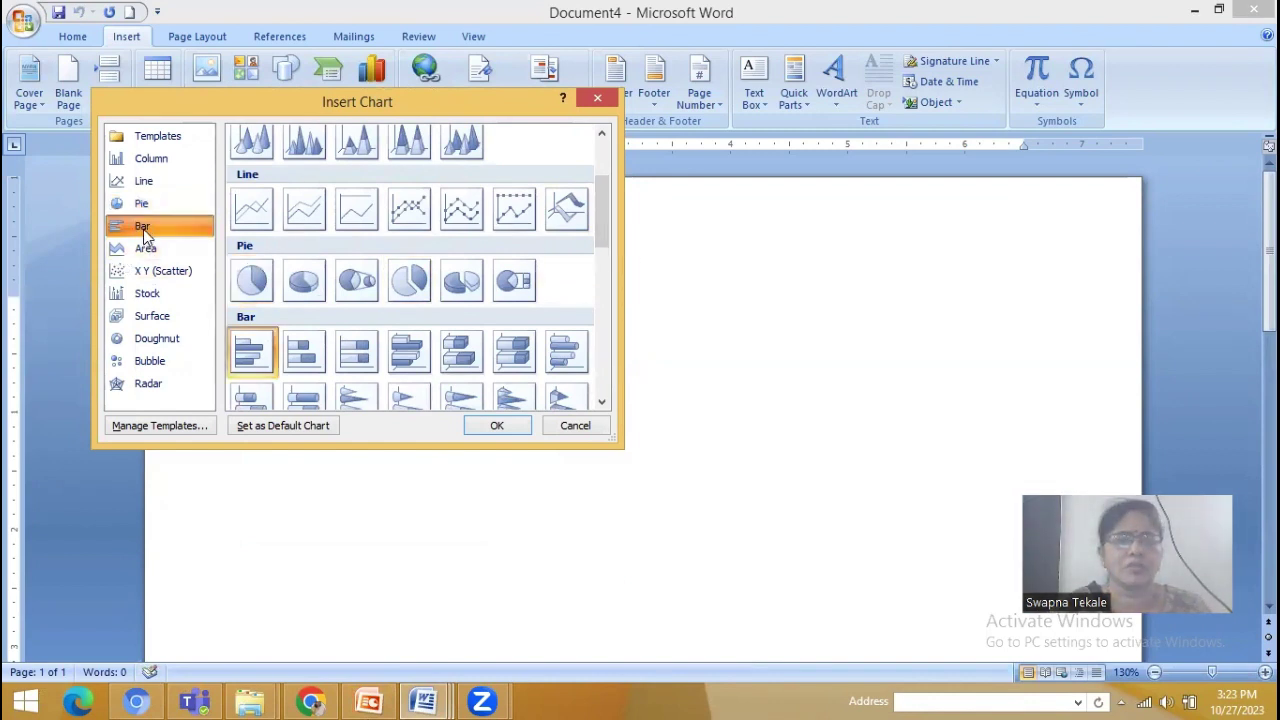
left_click_drag(597, 204, 597, 285)
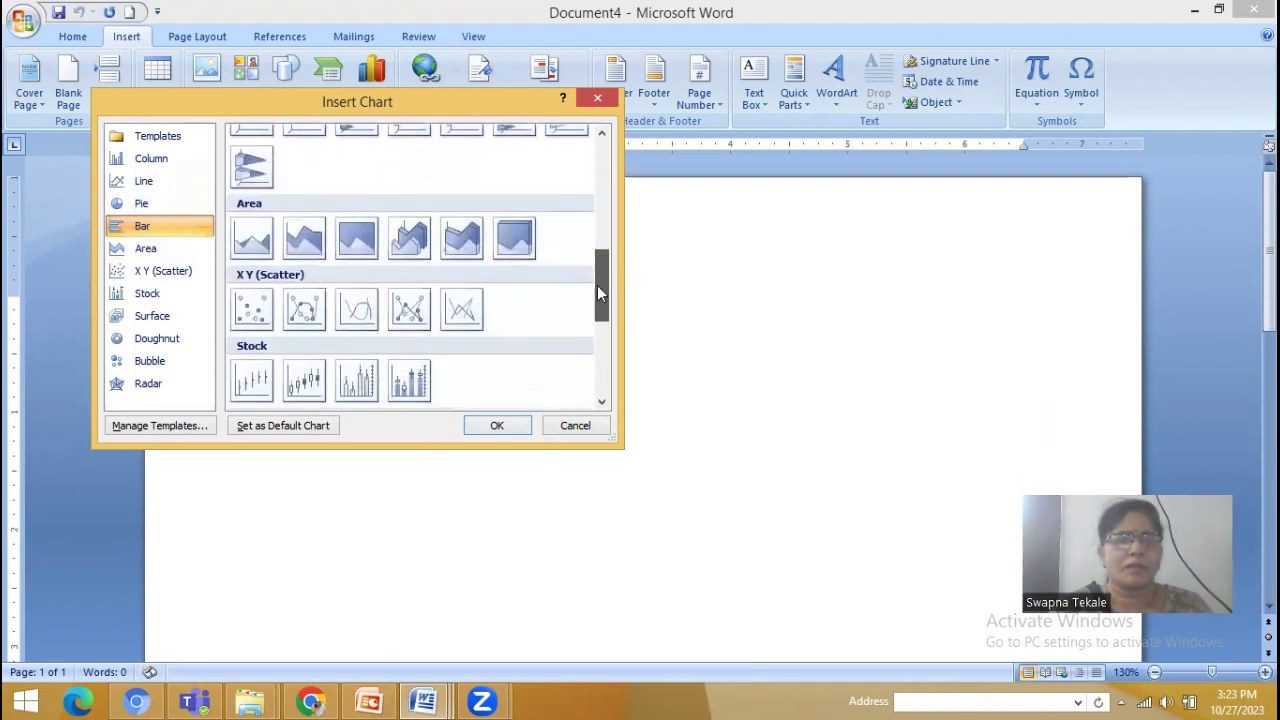
- Examine the Area, X Y (Scatter), Stock, Surface, Doughnut, Bubble and Radar chart types in the gallery
left_click(160, 253)
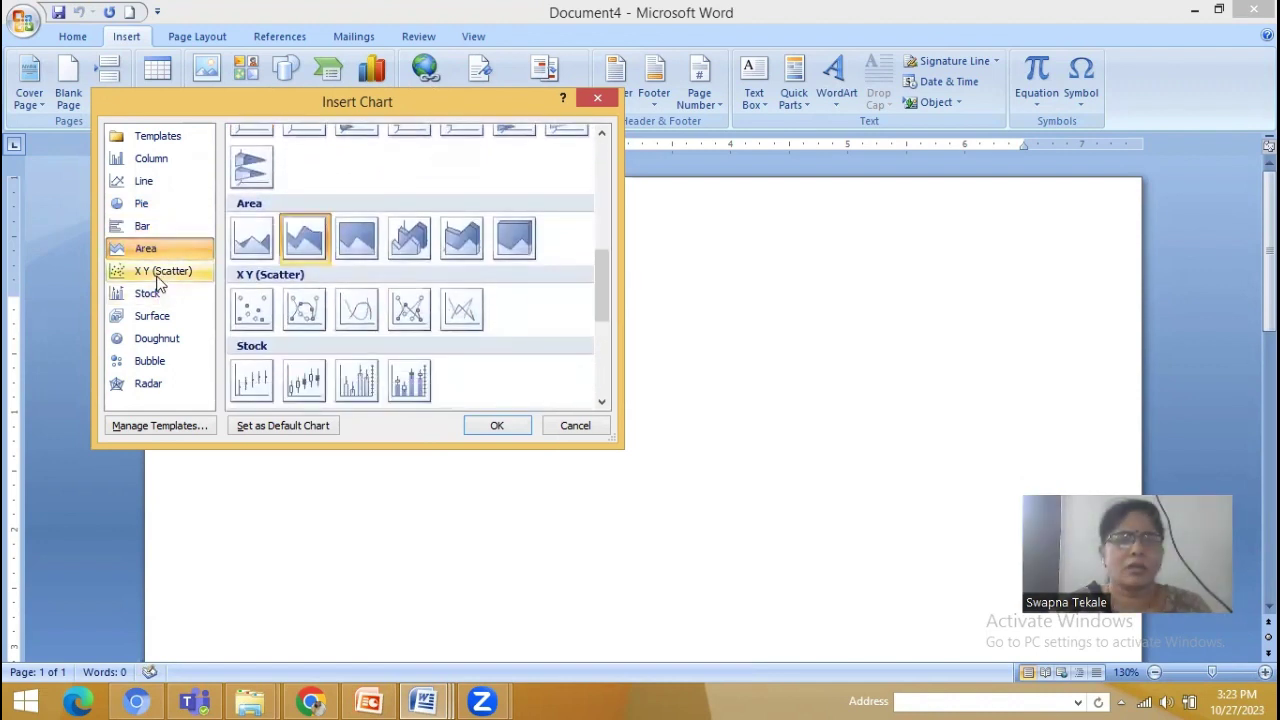
left_click(158, 276)
left_click(148, 293)
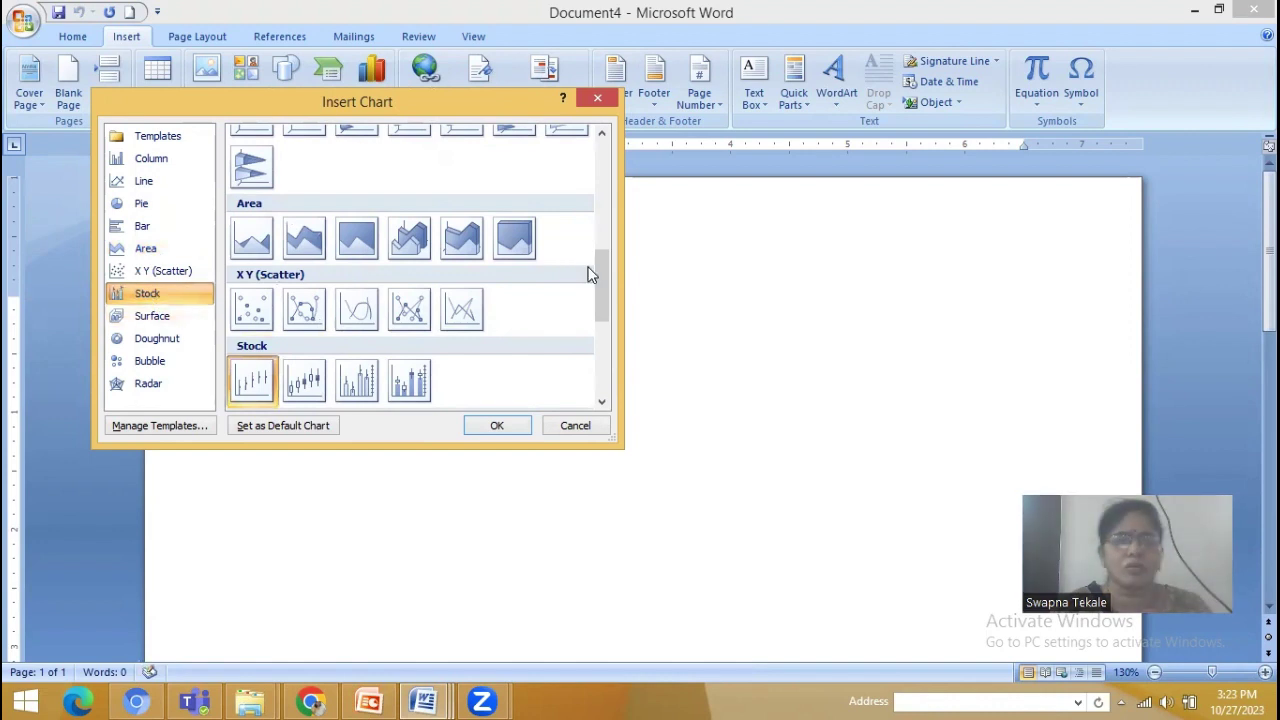
left_click_drag(601, 270, 606, 315)
left_click(173, 318)
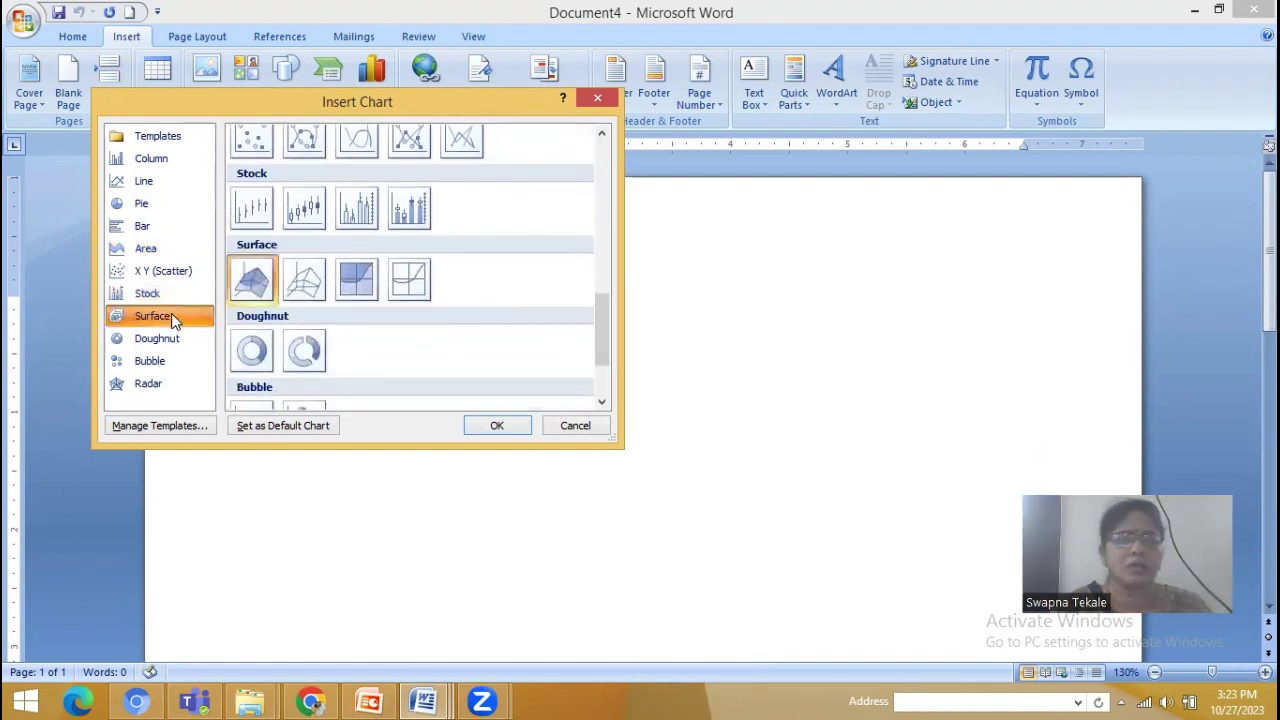
left_click(162, 336)
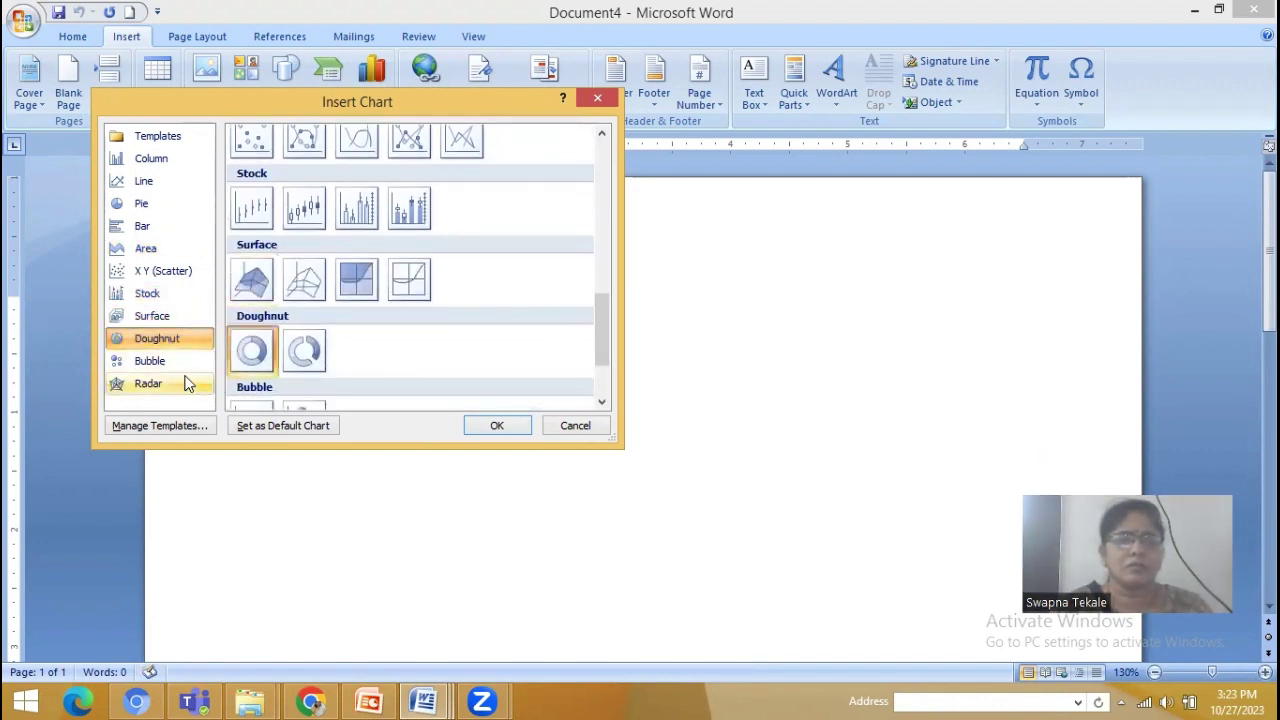
left_click(166, 362)
left_click(160, 386)
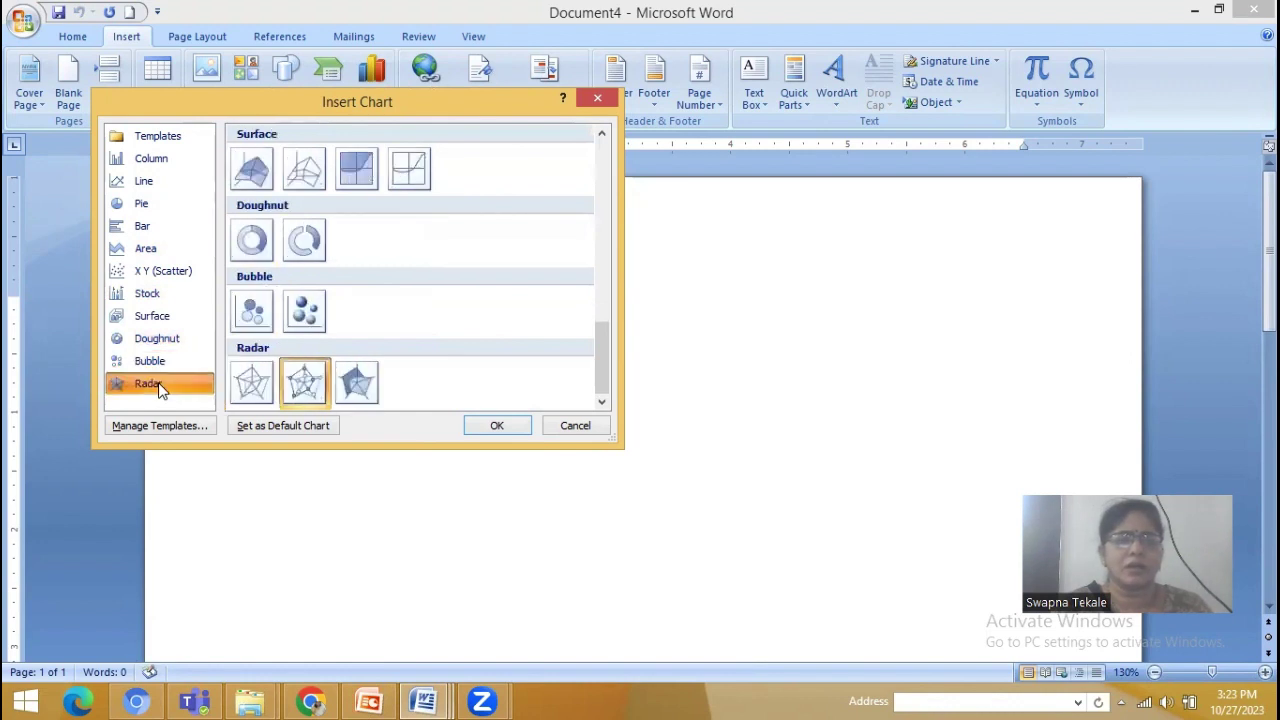
- Insert a 3-D pie chart, then narrow the Excel data window and widen the Word window to fit the whole chart
left_click_drag(597, 375, 601, 218)
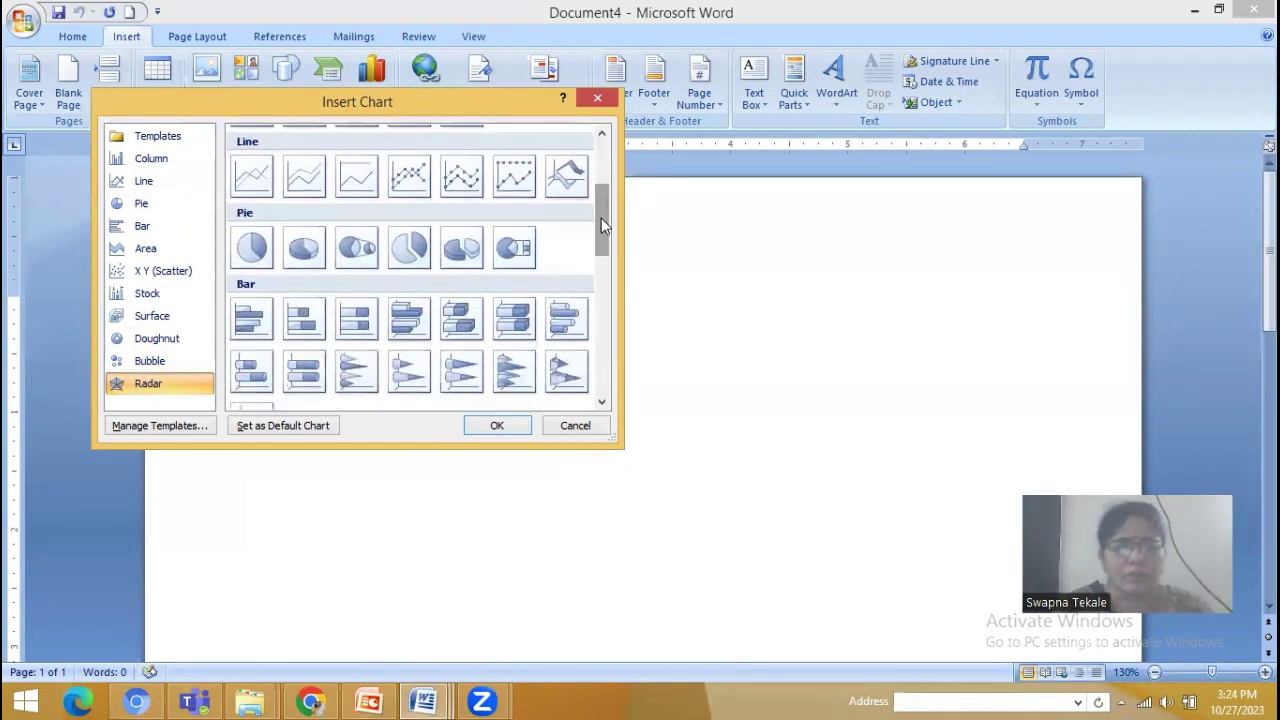
left_click(295, 250)
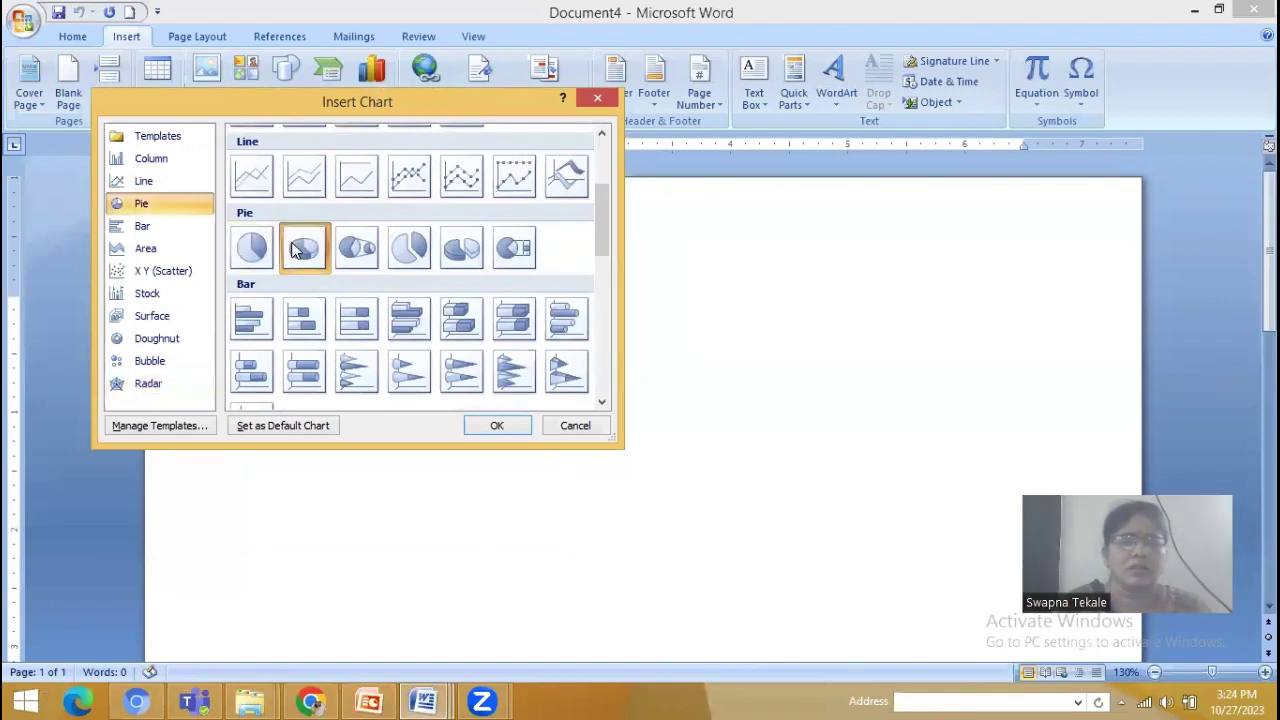
left_click(490, 422)
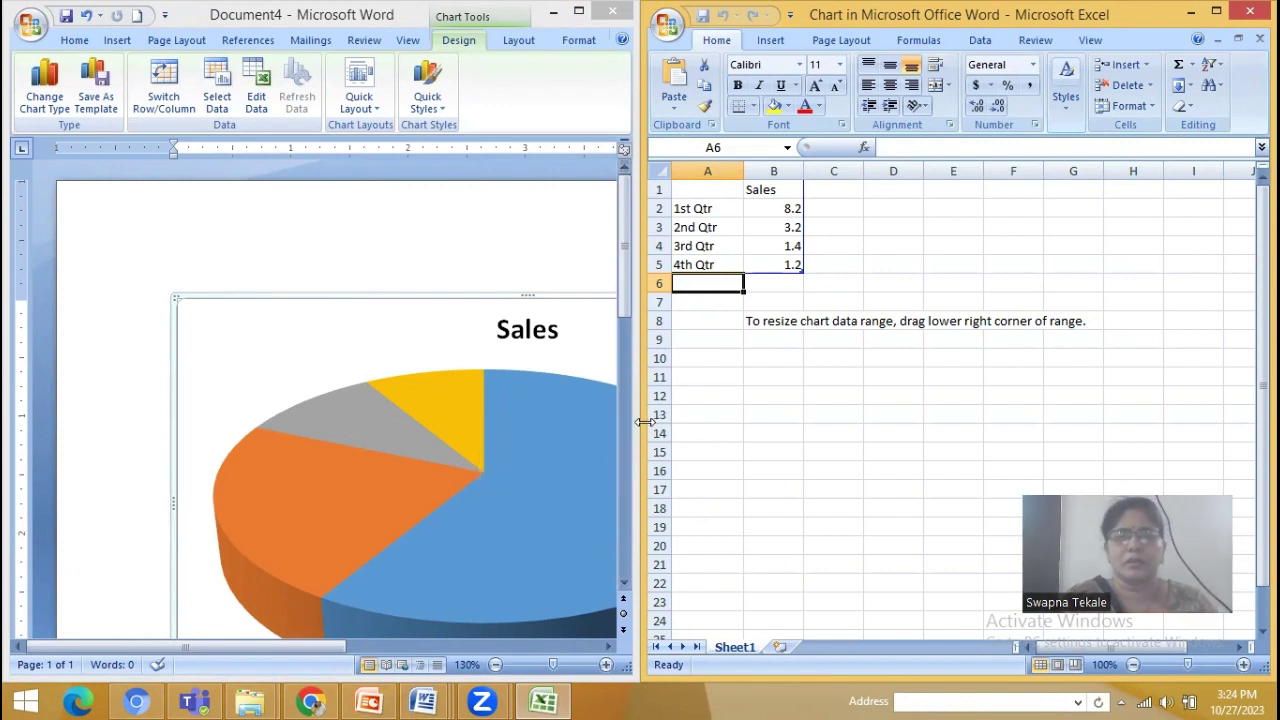
left_click_drag(645, 422, 820, 423)
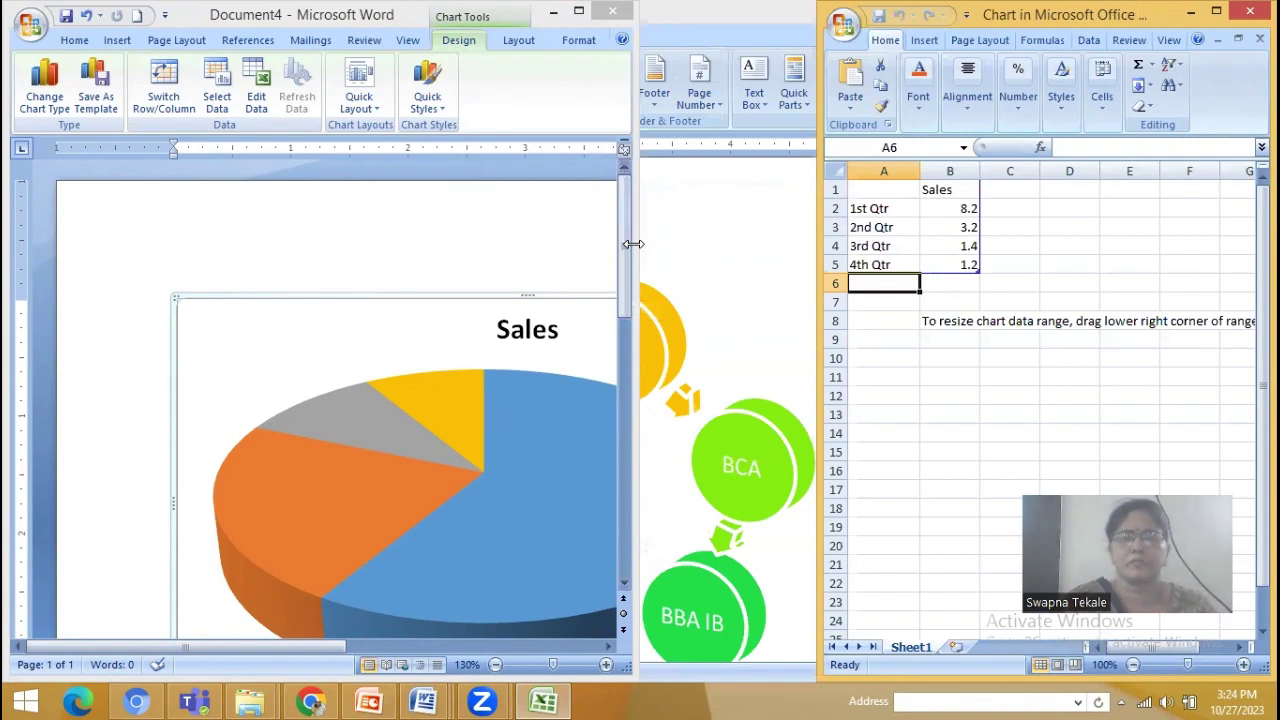
left_click_drag(633, 244, 793, 245)
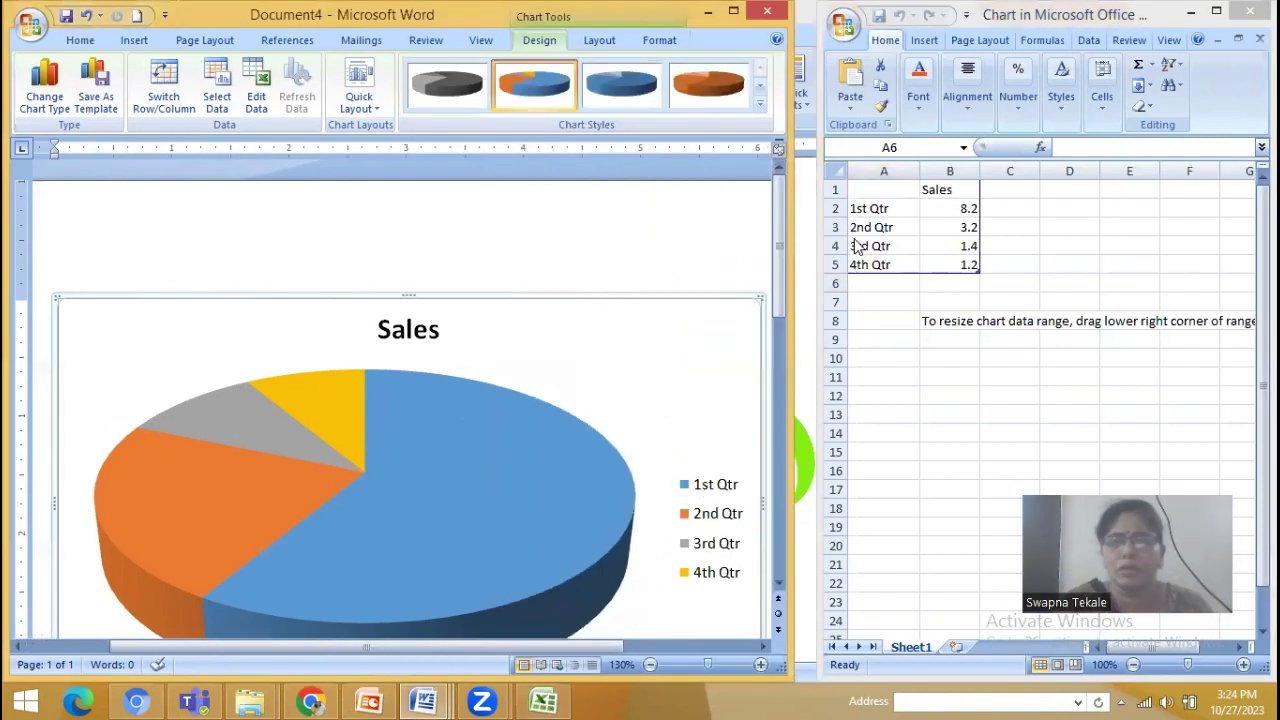
- Enter the header Player in cell A1 and Run Score in cell B1 of the chart data sheet
left_click(870, 208)
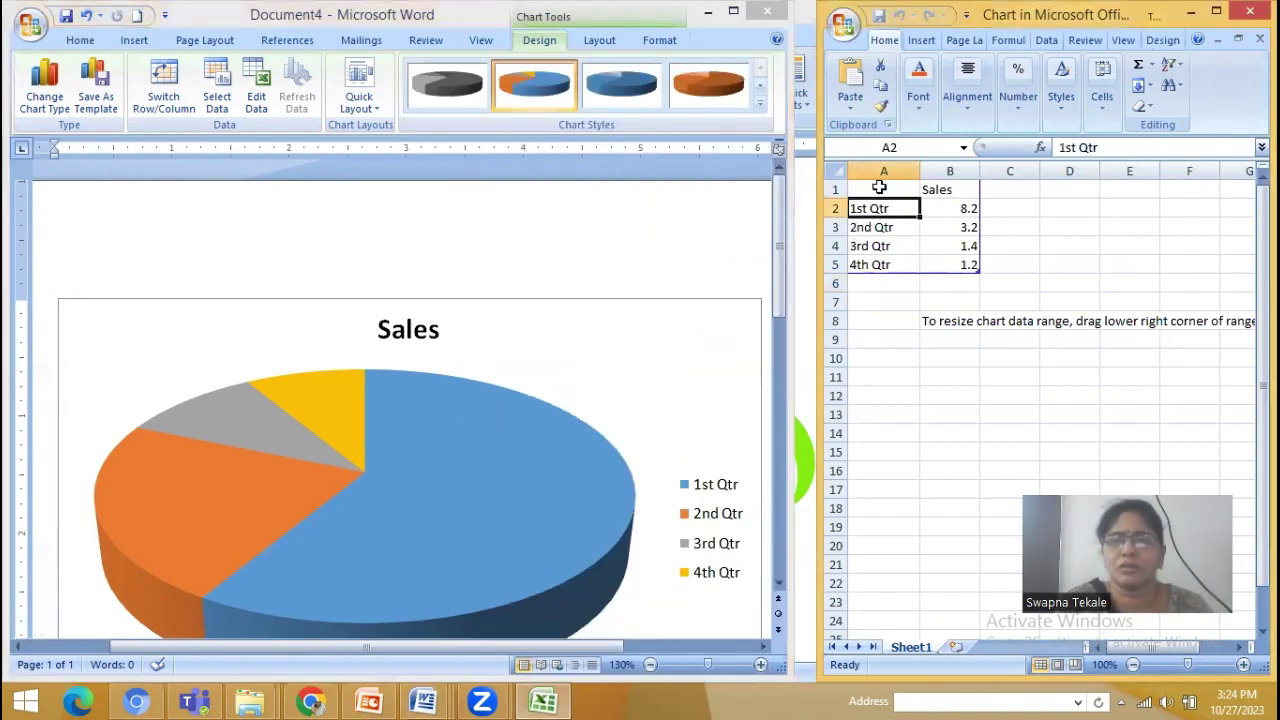
left_click(879, 190)
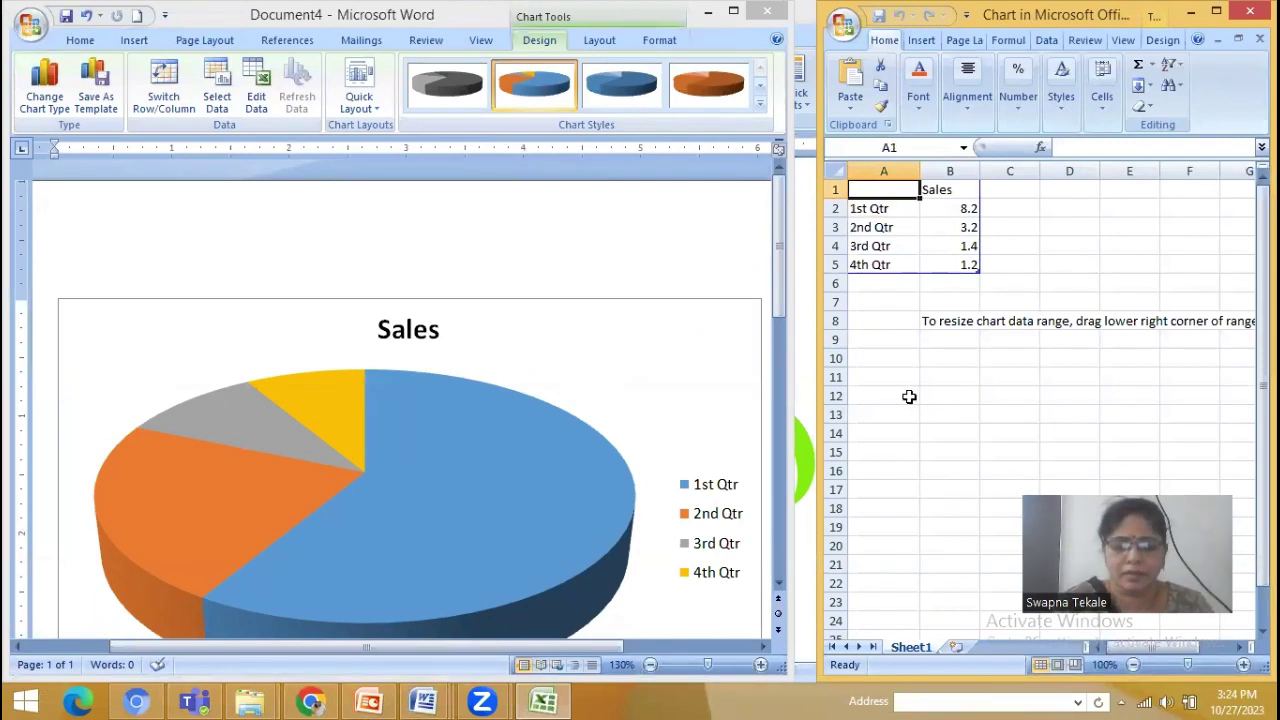
type("Player")
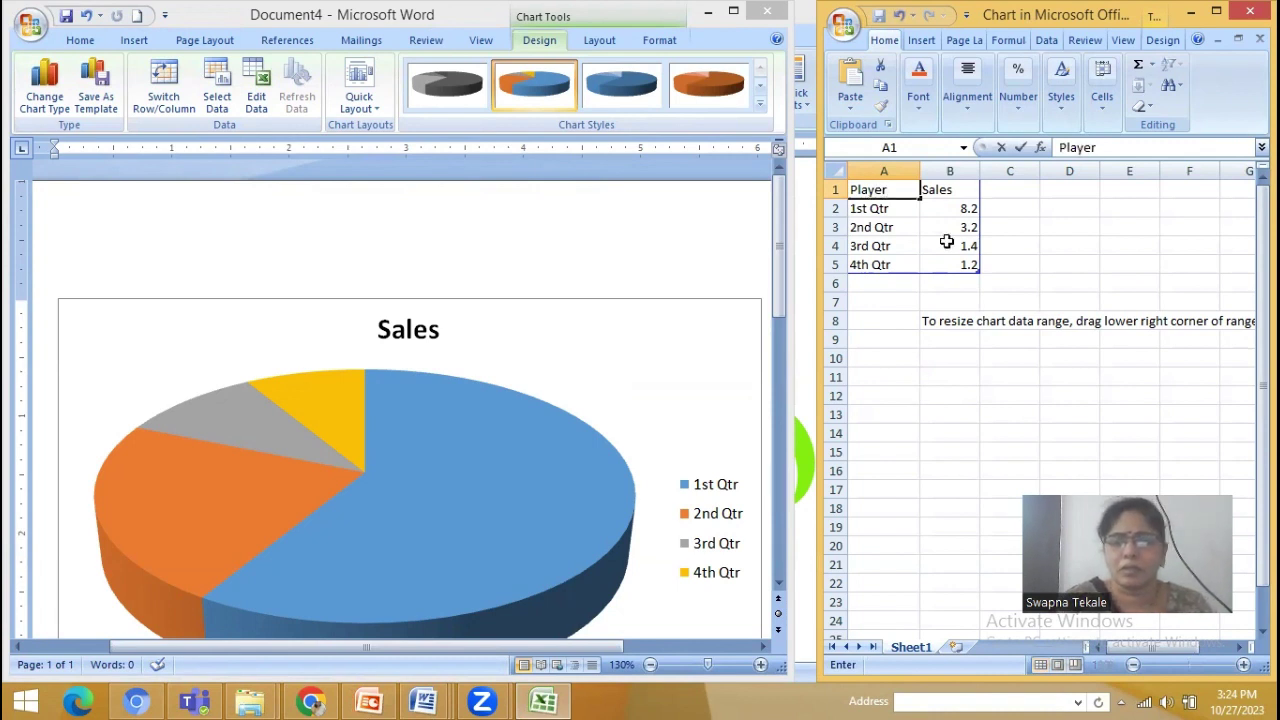
left_click(951, 193)
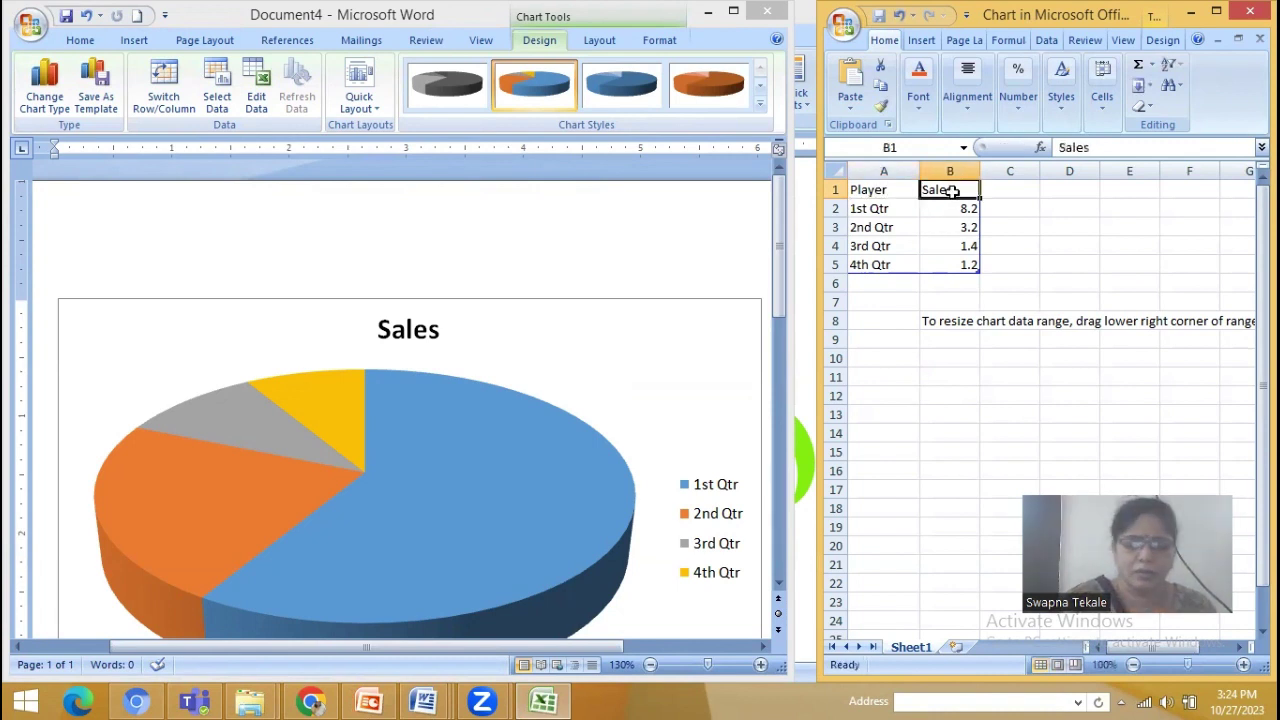
type("Run S")
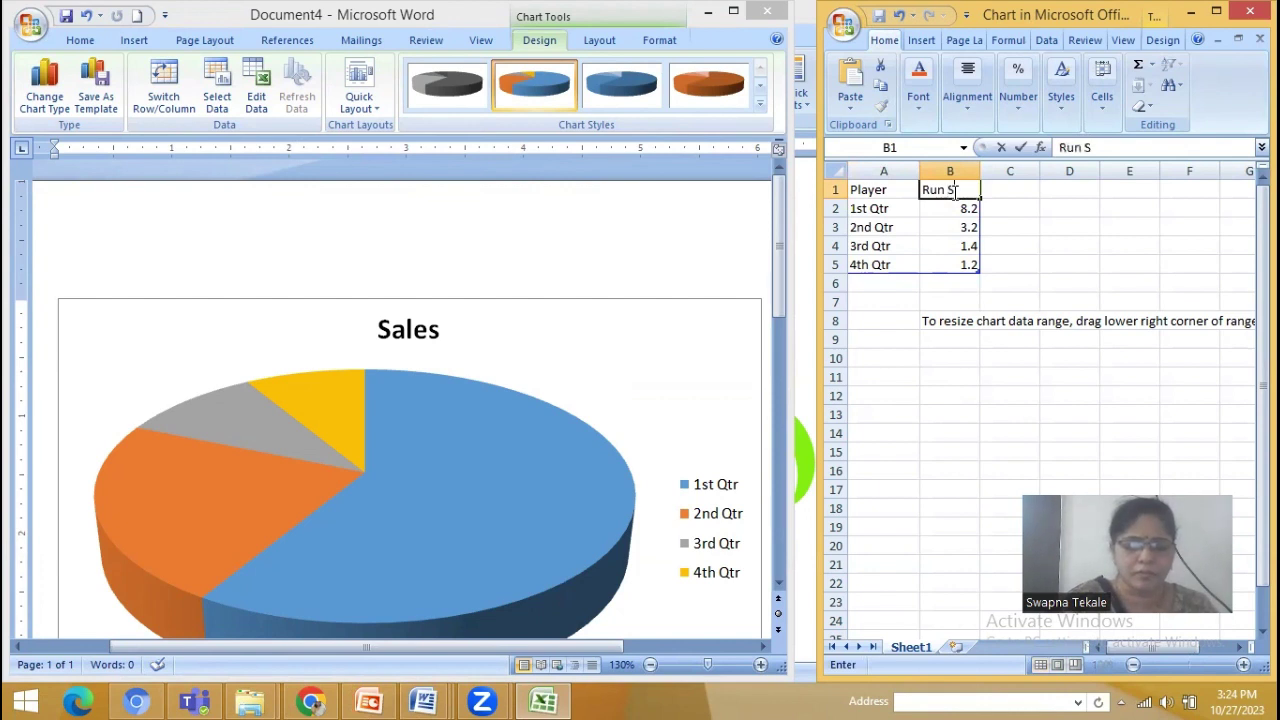
type("core")
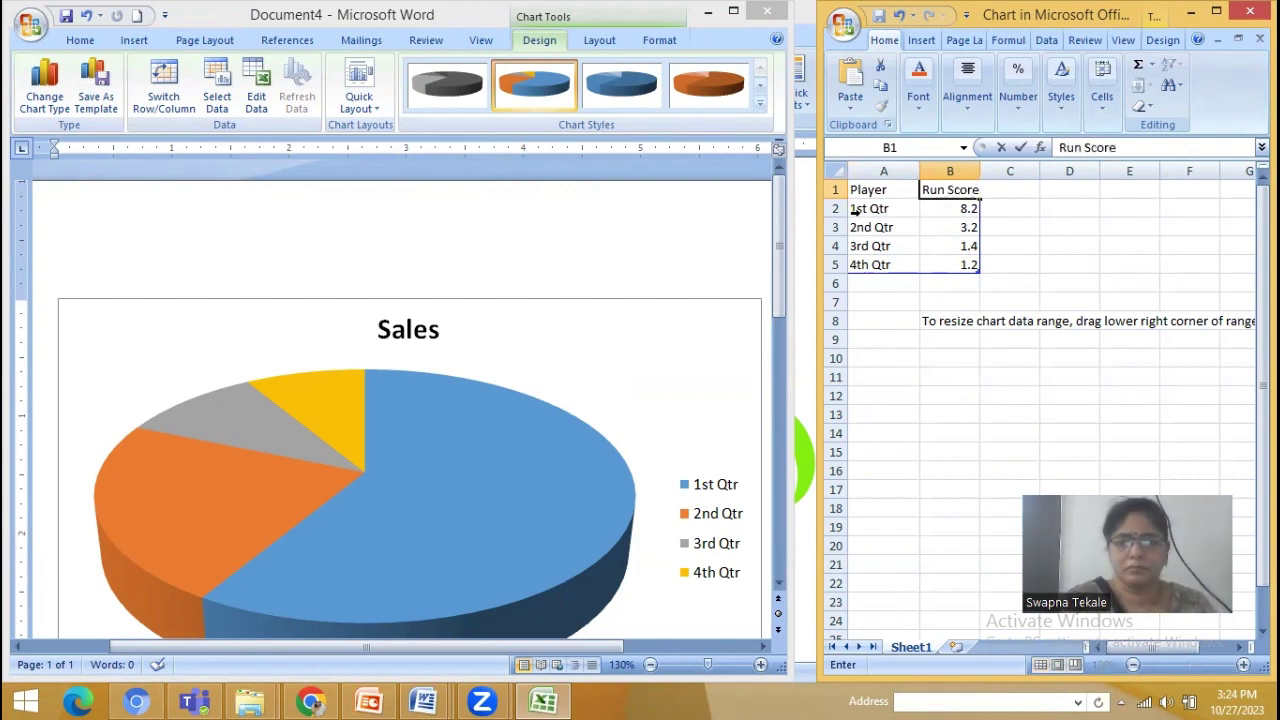
- Replace the four quarter labels in A2 to A5 with the players Sachin, Dhoni, Rahul and Azhar
left_click(855, 207)
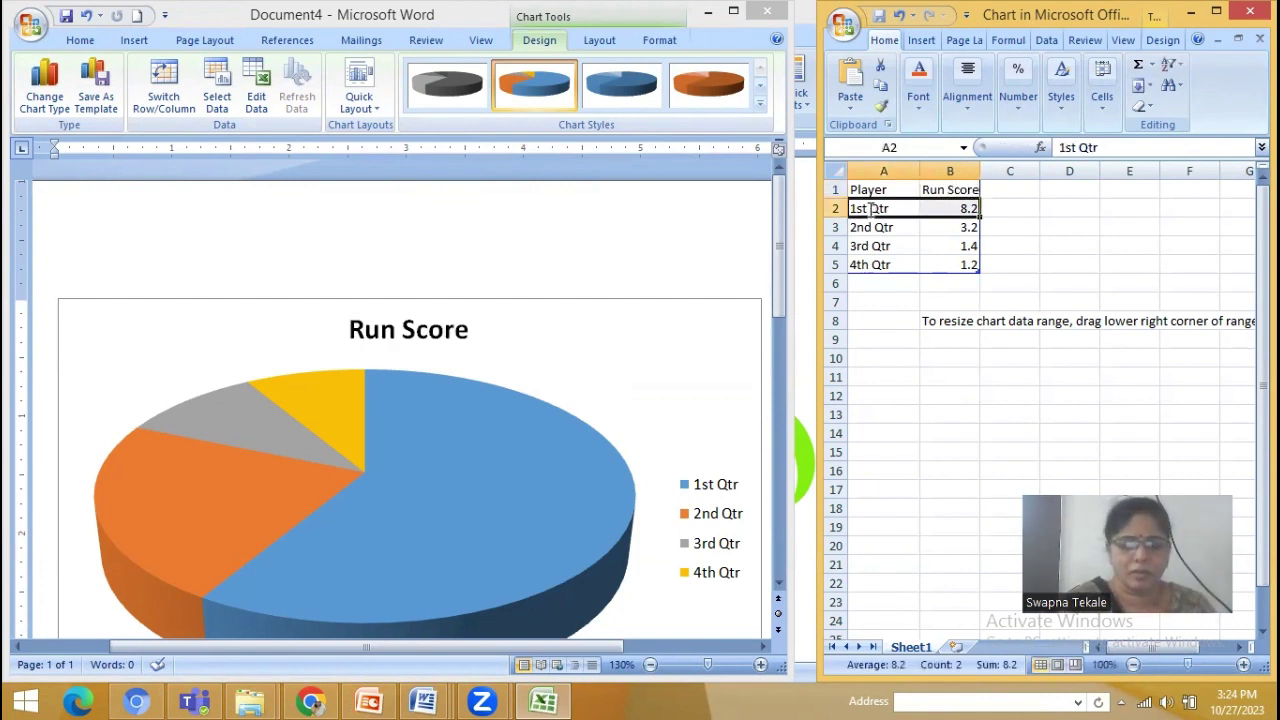
type("Sachin")
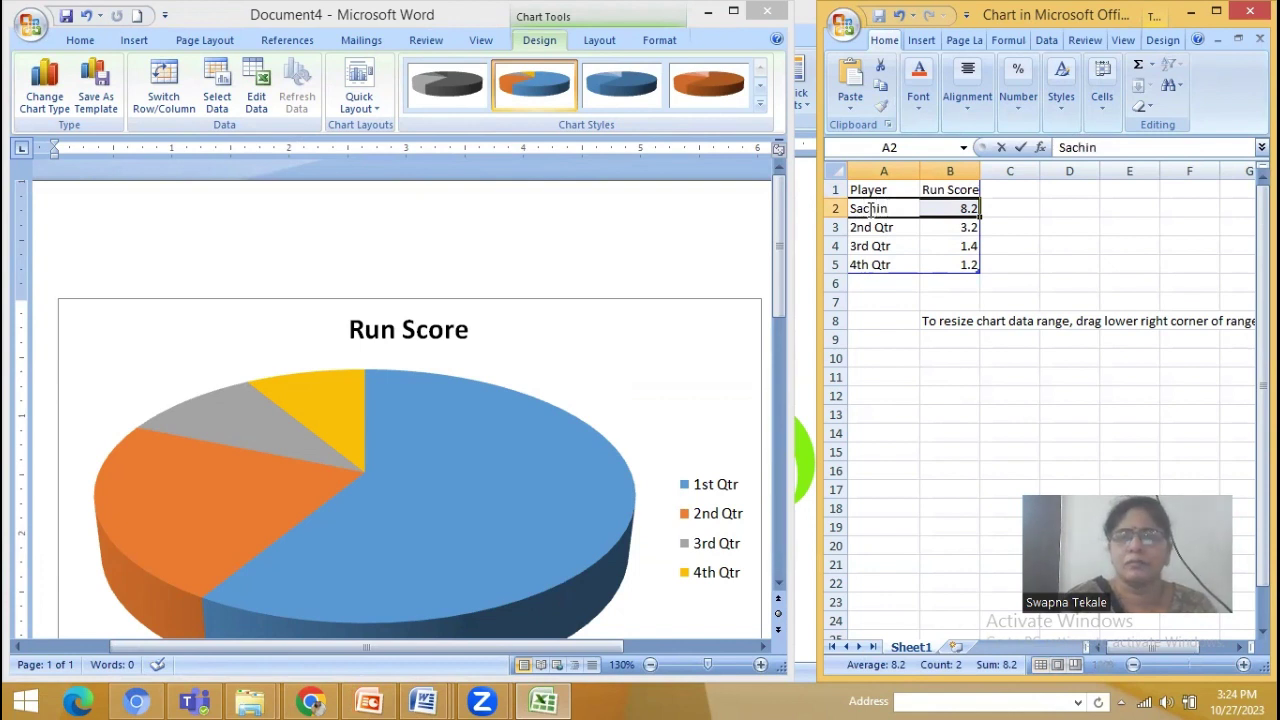
left_click(878, 228)
type("D")
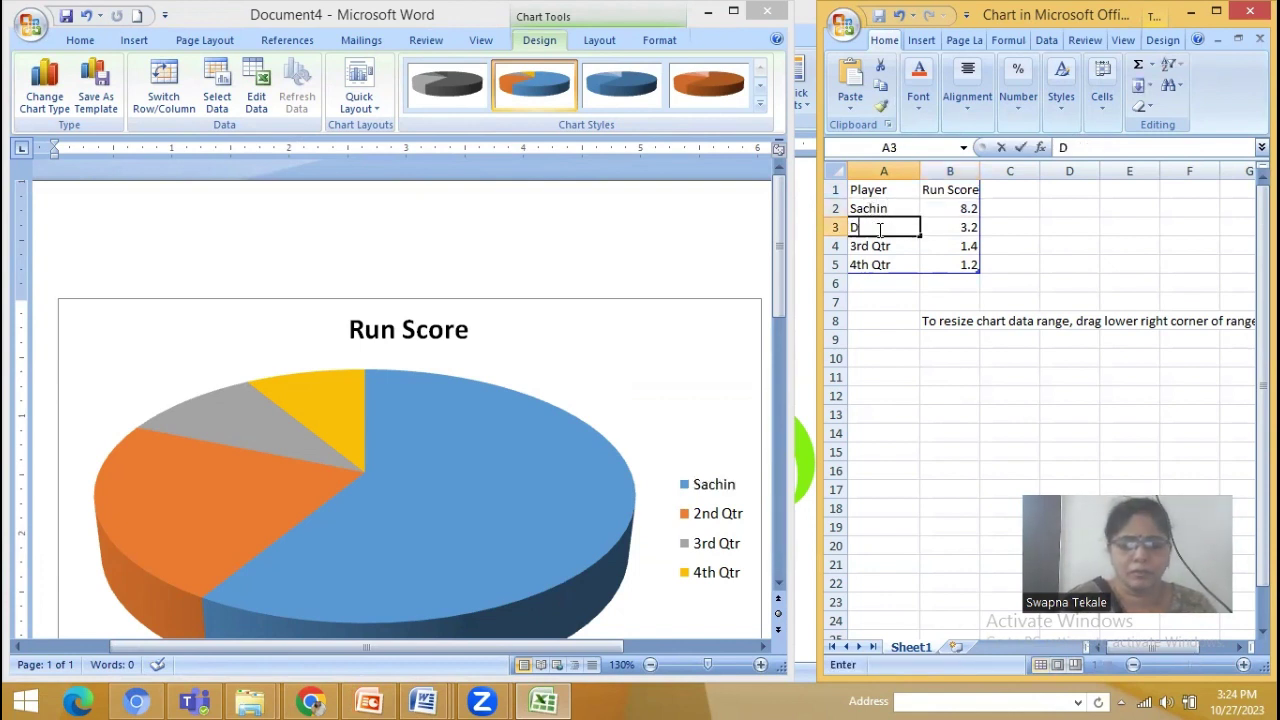
type("honi")
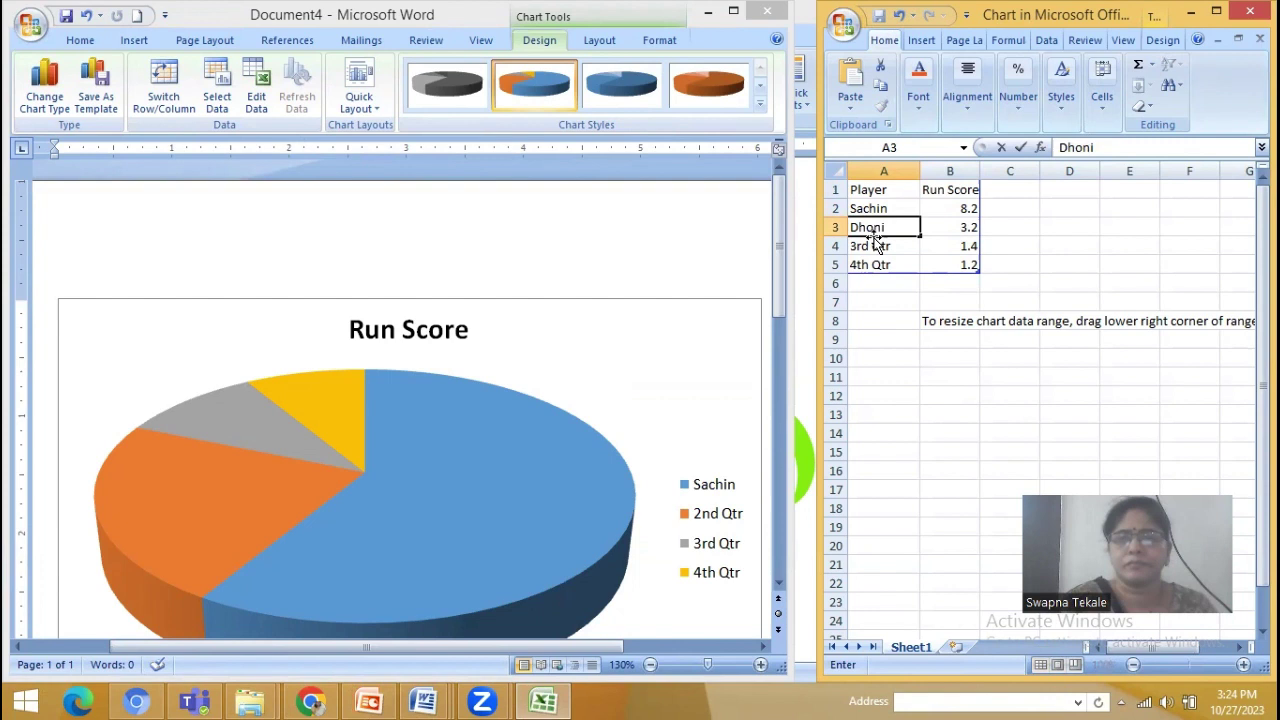
left_click(873, 246)
type("Rahul")
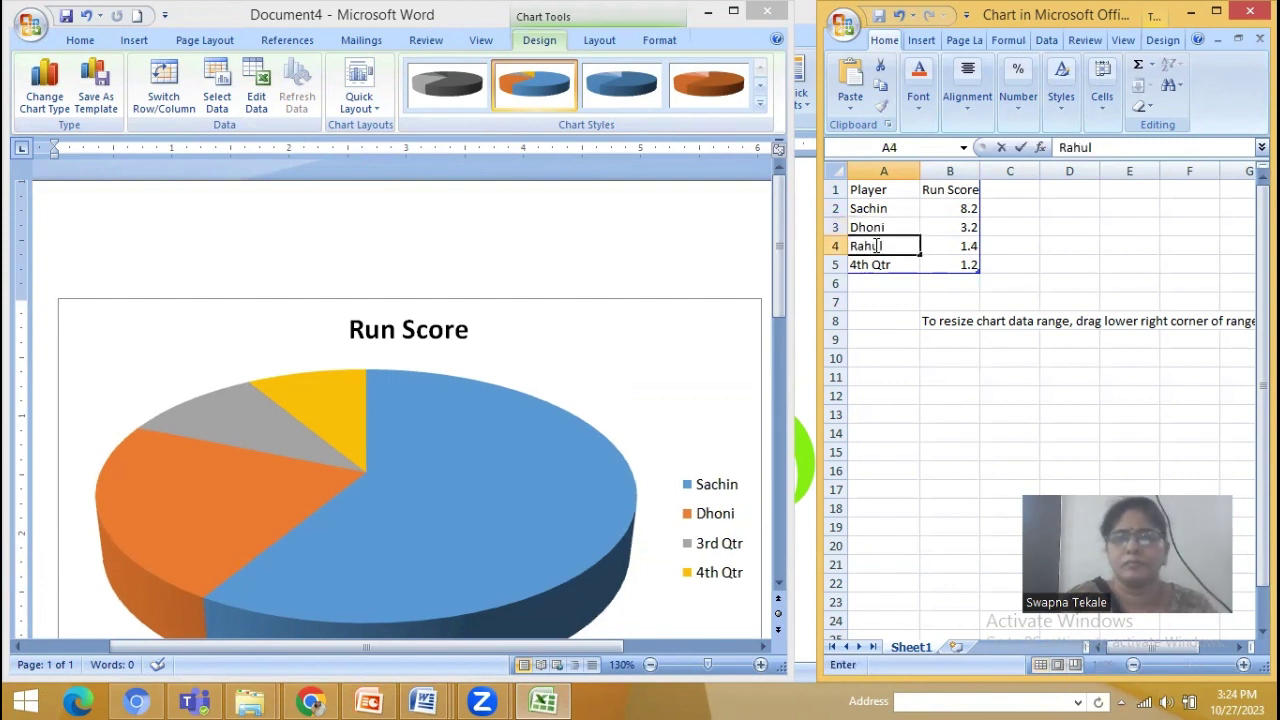
left_click(889, 264)
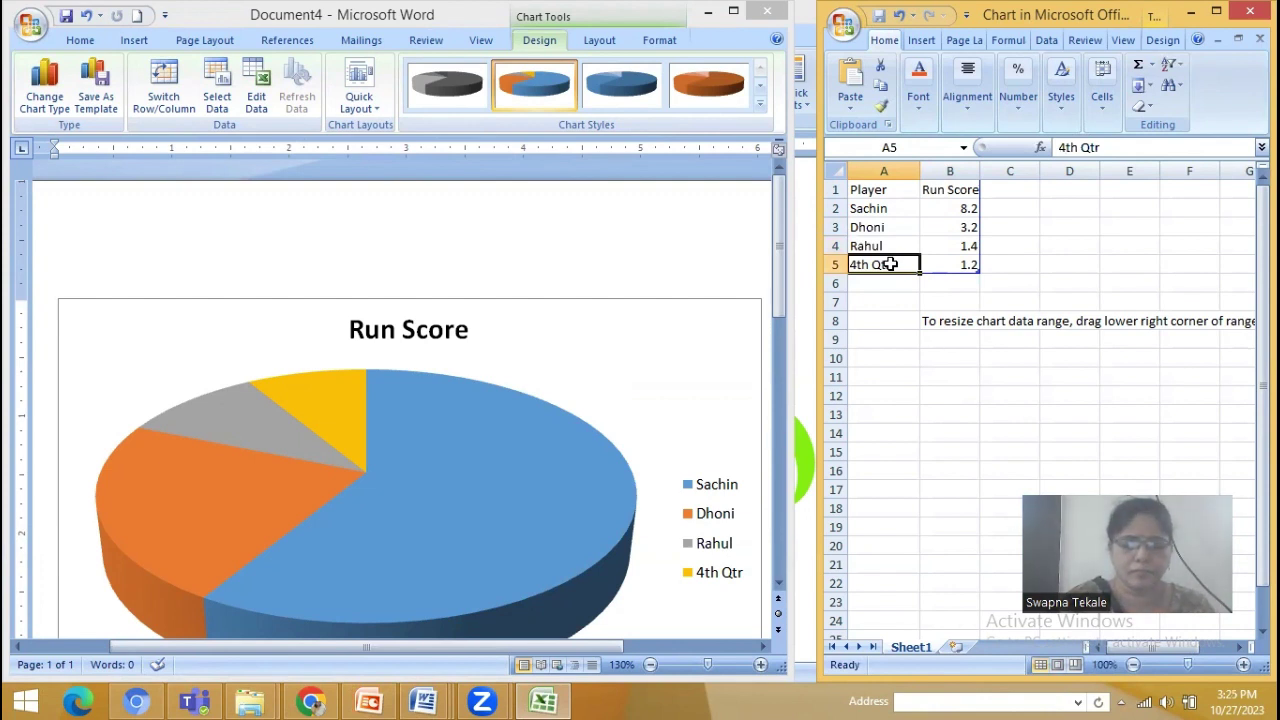
type("Azhar")
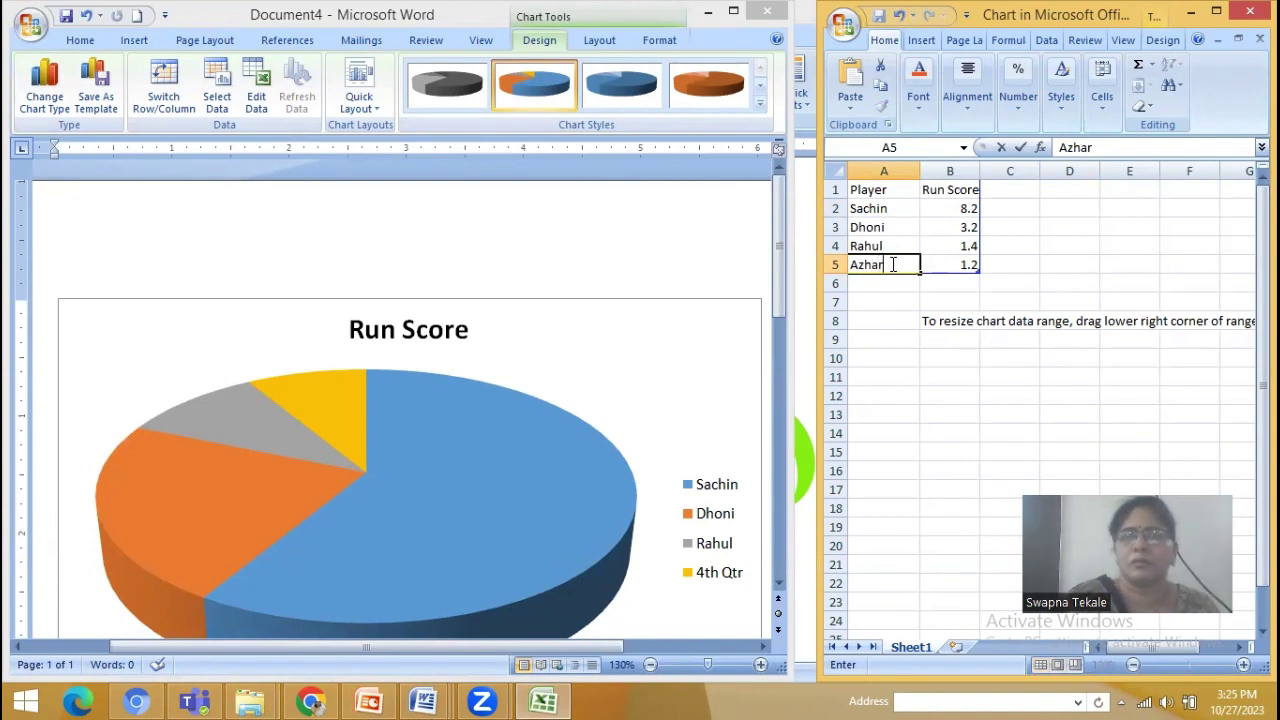
- Set the run scores to 81 for Sachin, 85 for Dhoni, 56 for Rahul and 42 for Azhar
left_click(967, 208)
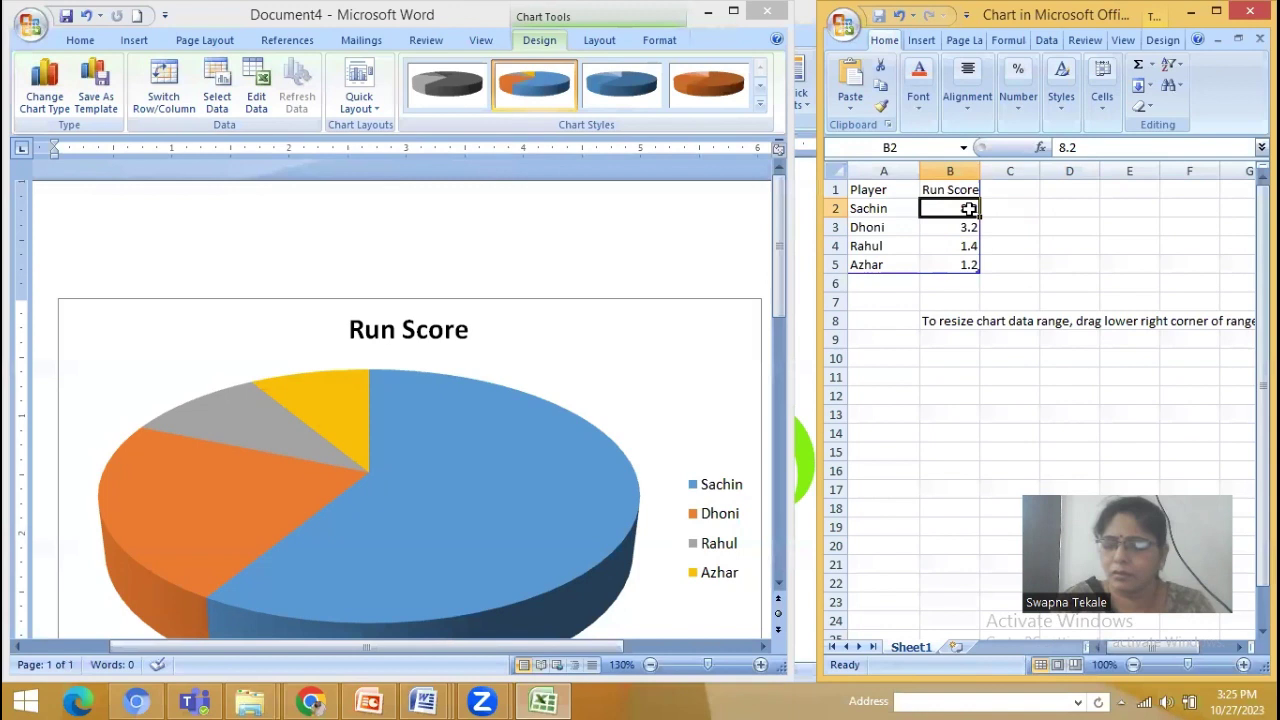
key("BackSpace")
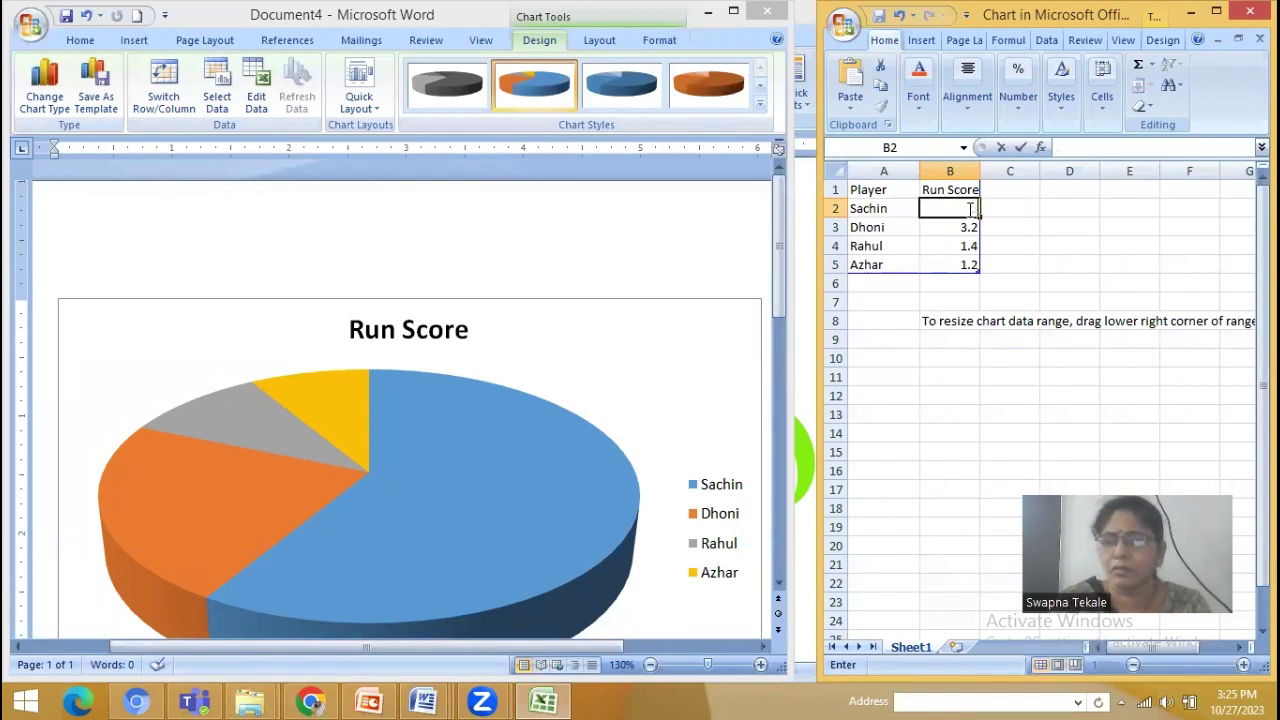
type("8")
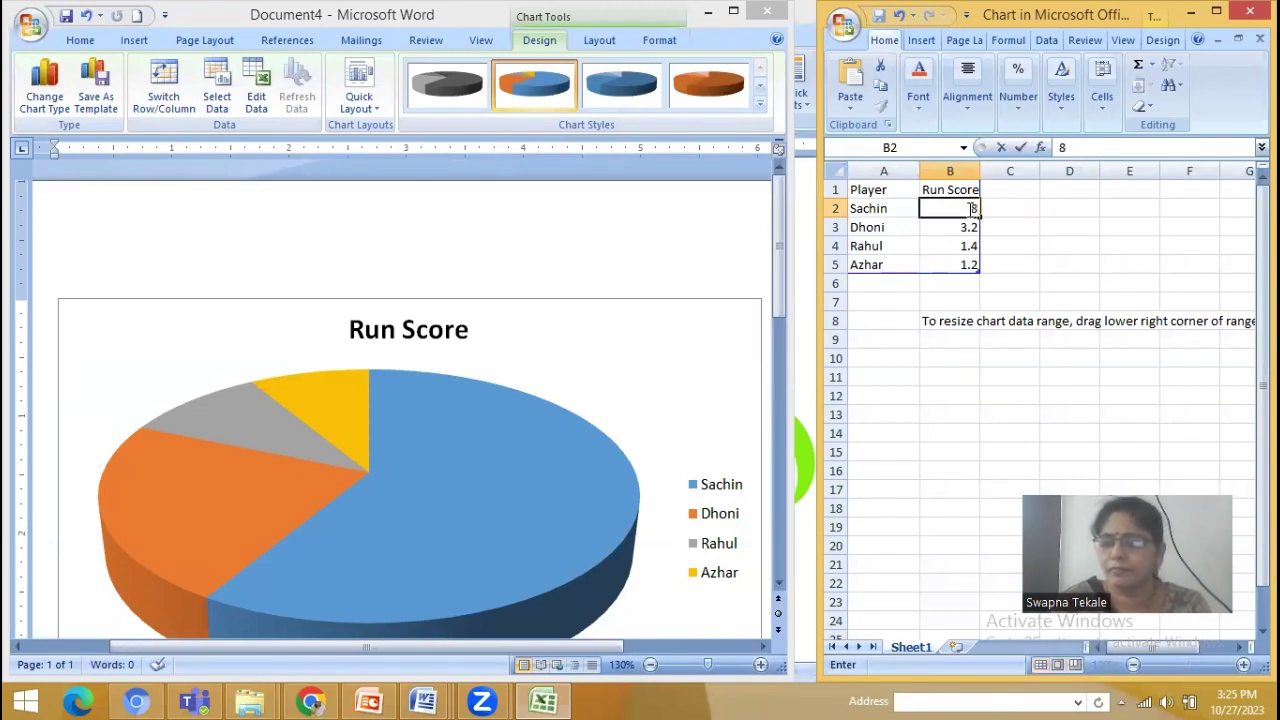
type("0")
key("Return")
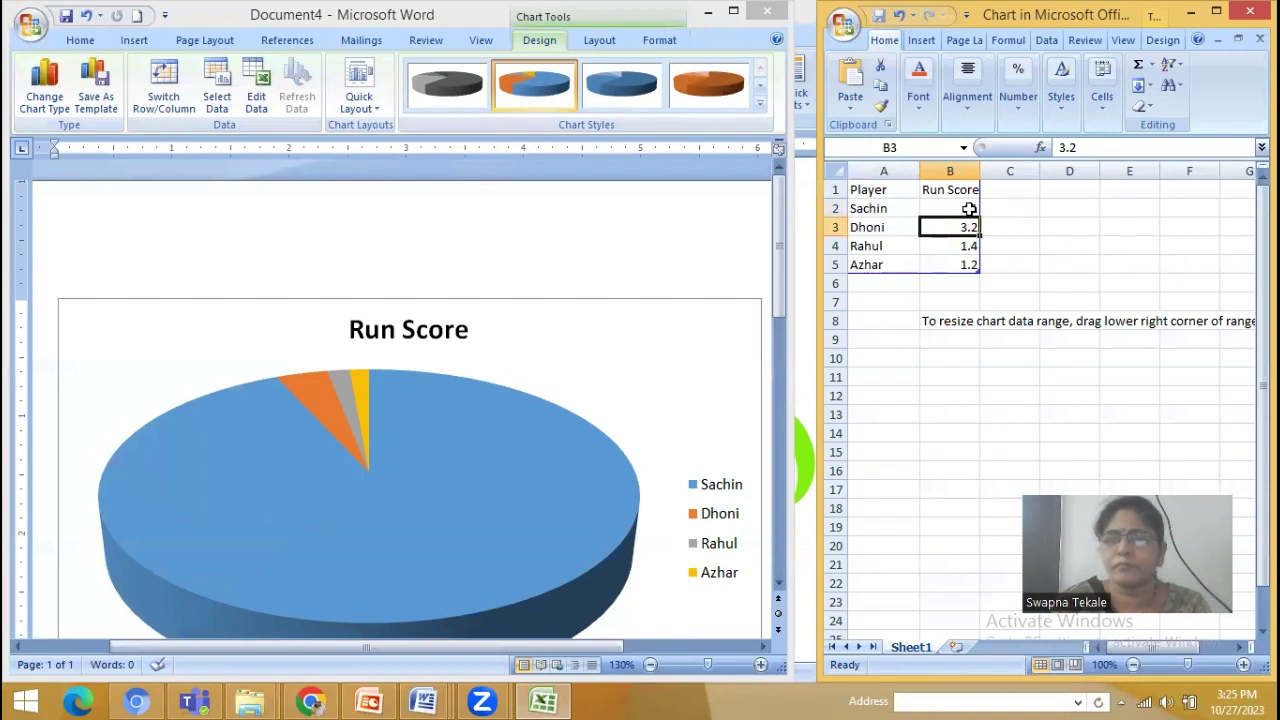
type("85")
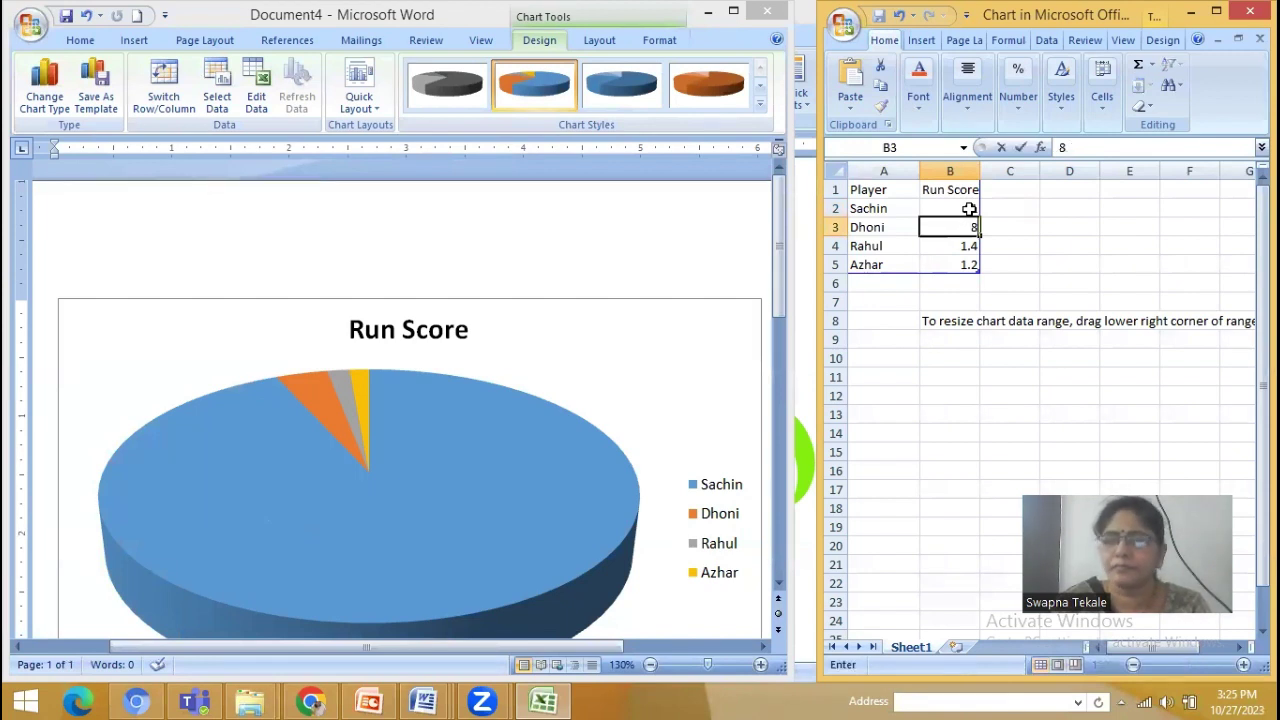
key("Return")
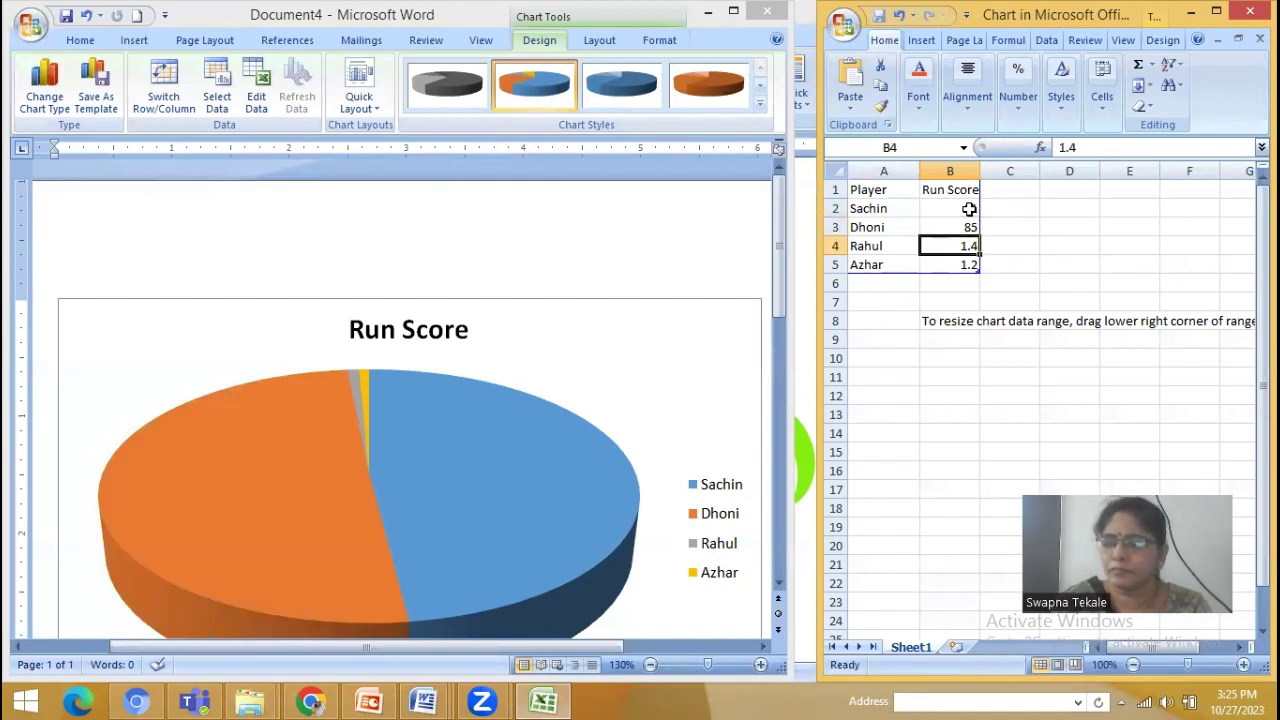
type("56")
key("Return")
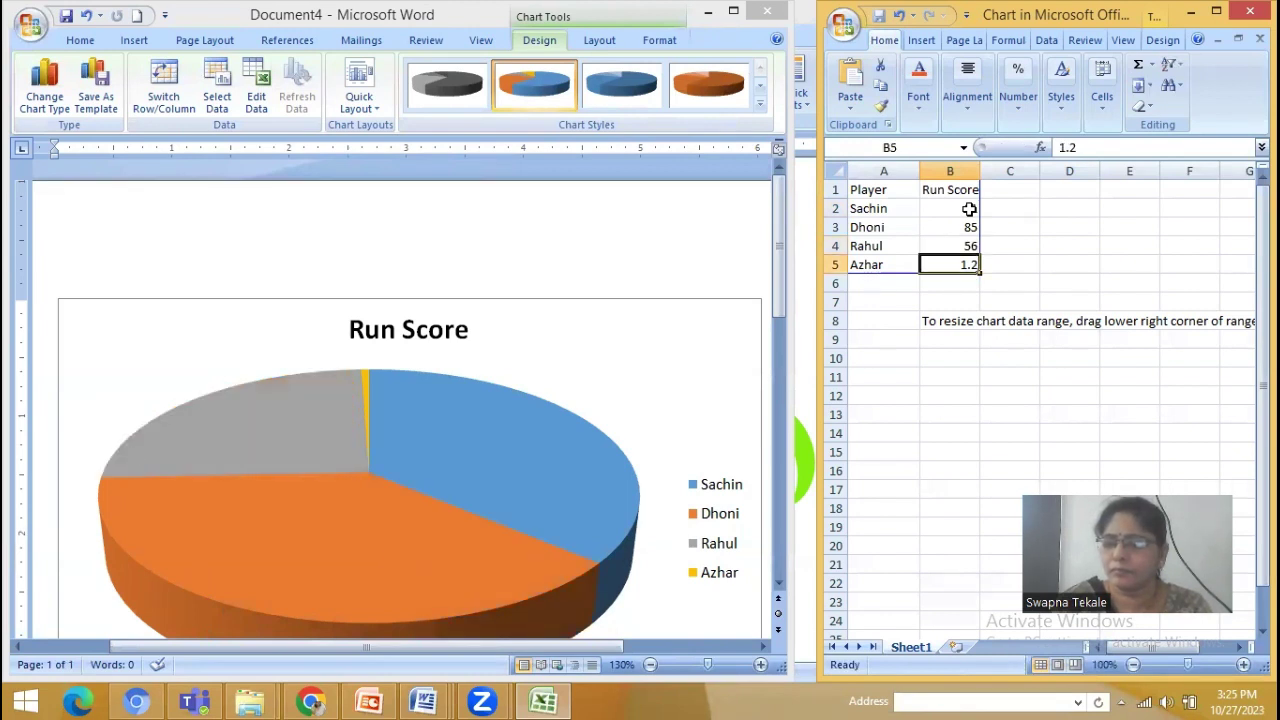
type("42")
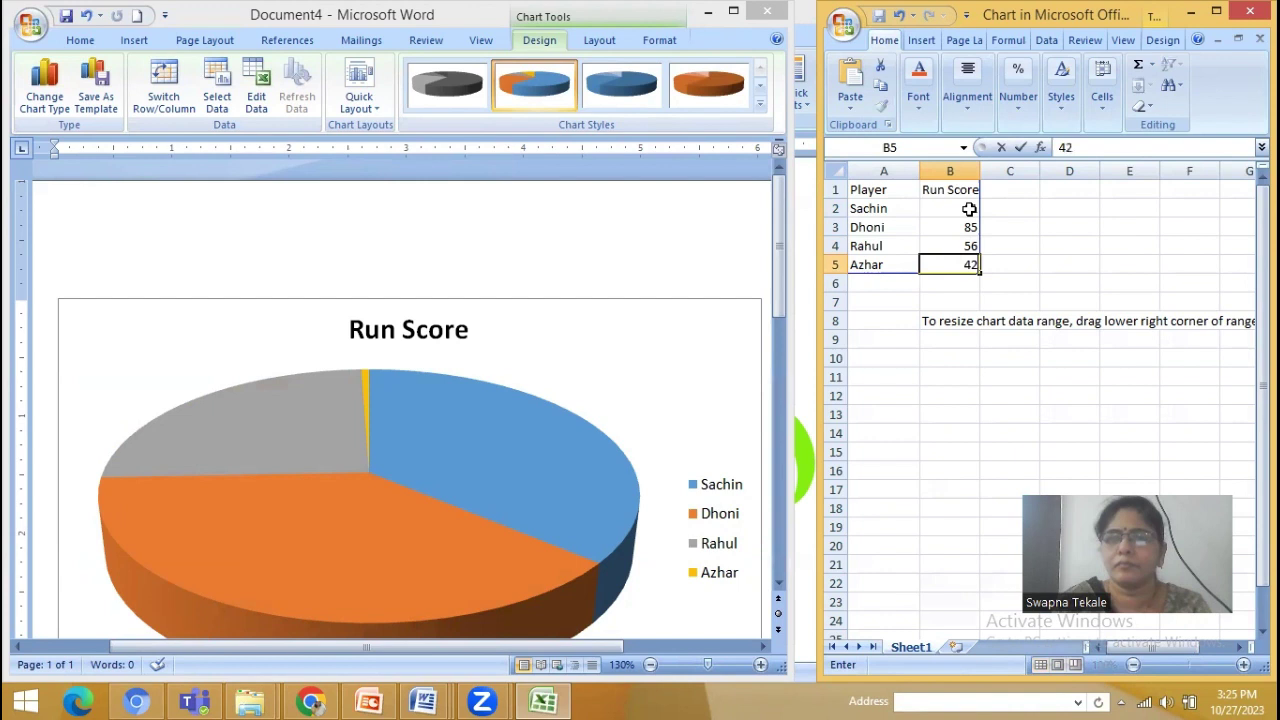
key("Return")
left_click(1054, 261)
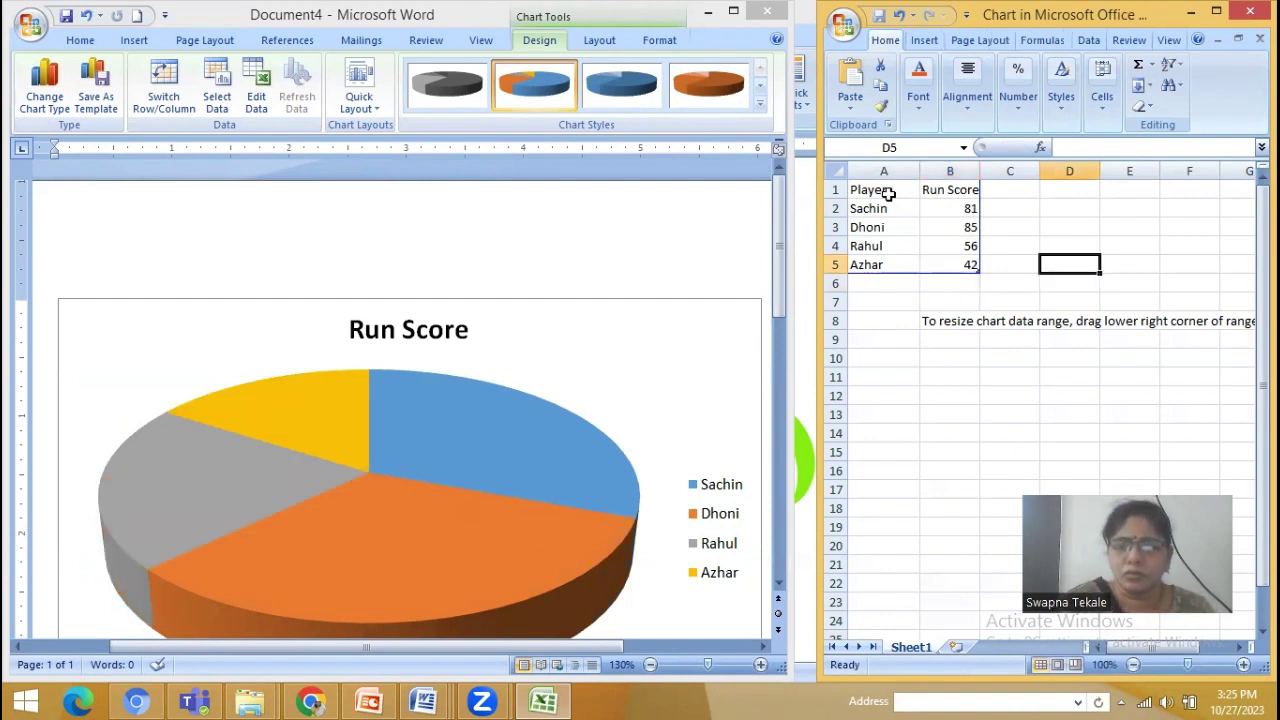
- Check the player data against the whole pie chart and close the Excel data sheet
left_click_drag(884, 206, 962, 264)
left_click(1010, 245)
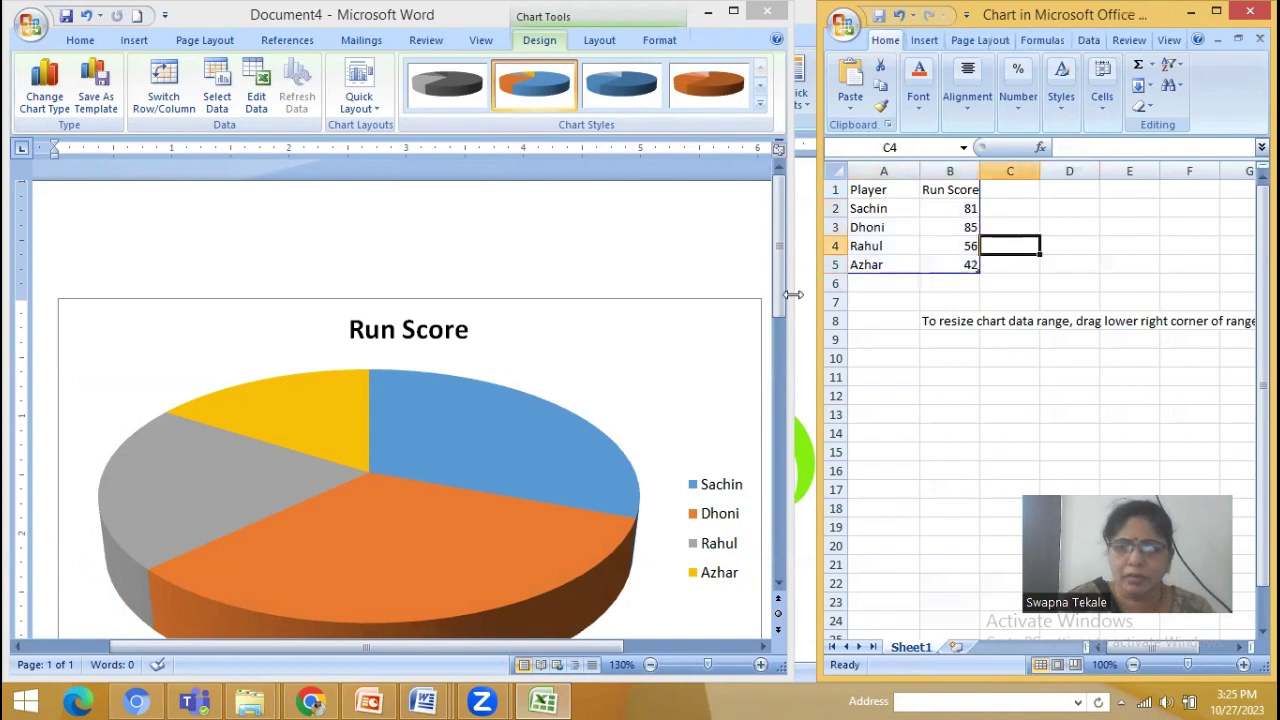
left_click(390, 430)
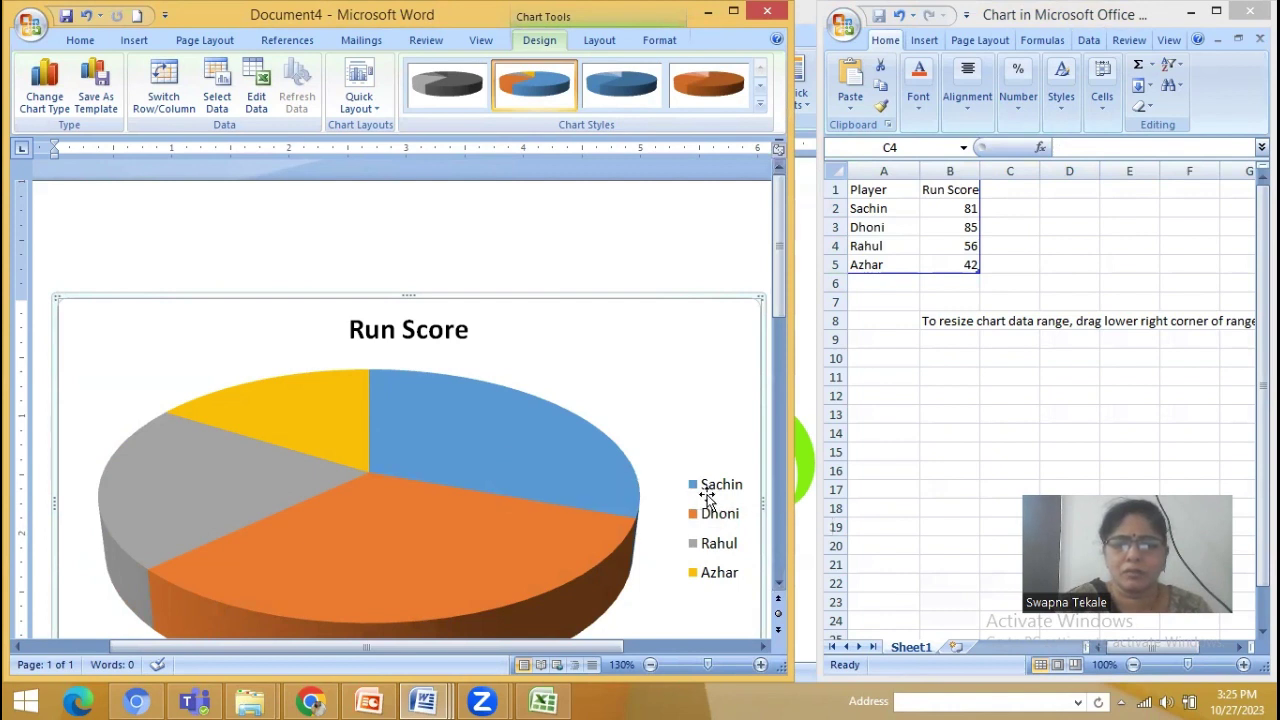
left_click_drag(773, 304, 777, 353)
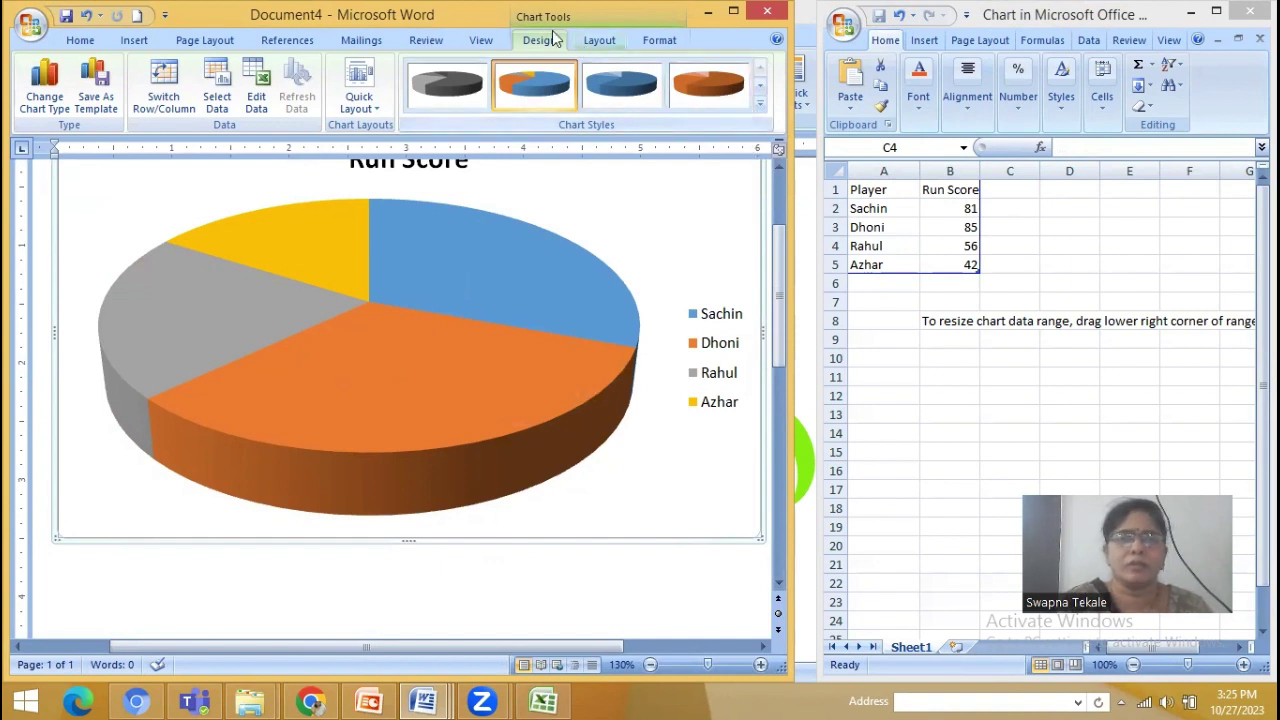
left_click(1250, 12)
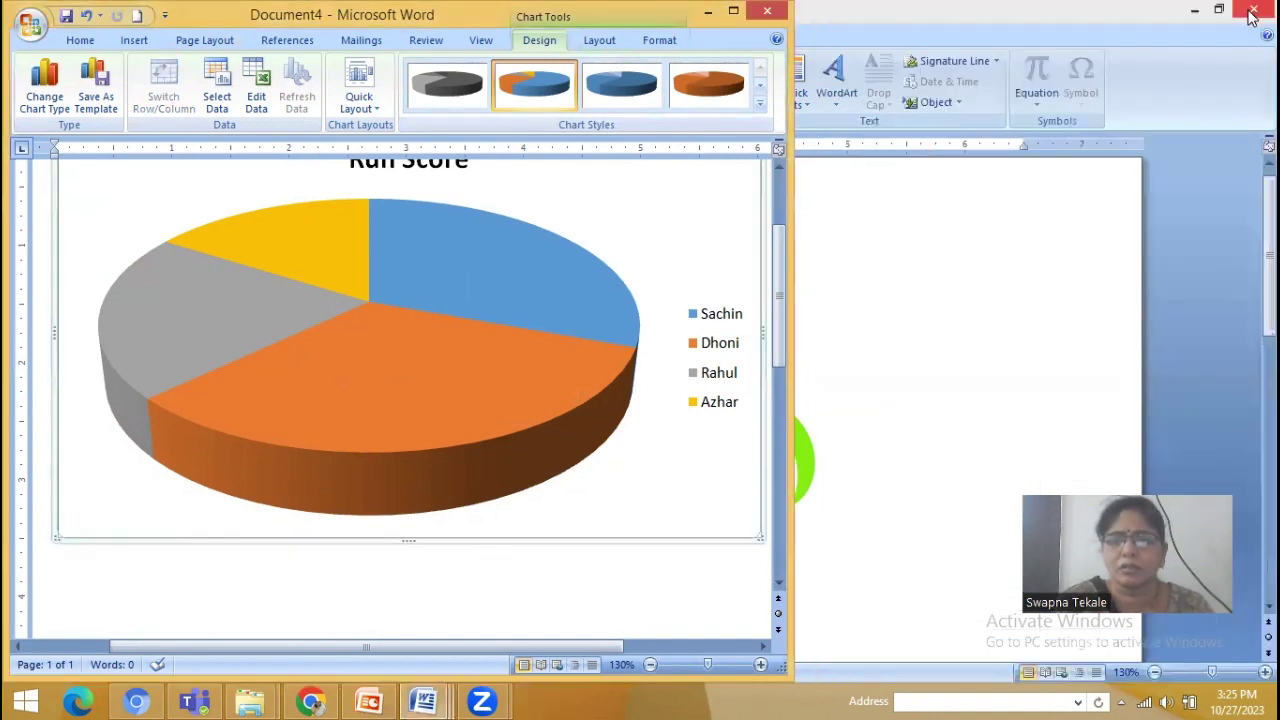
- Bring the pie chart document, Document4, back to the front and maximize its window
left_click(641, 235)
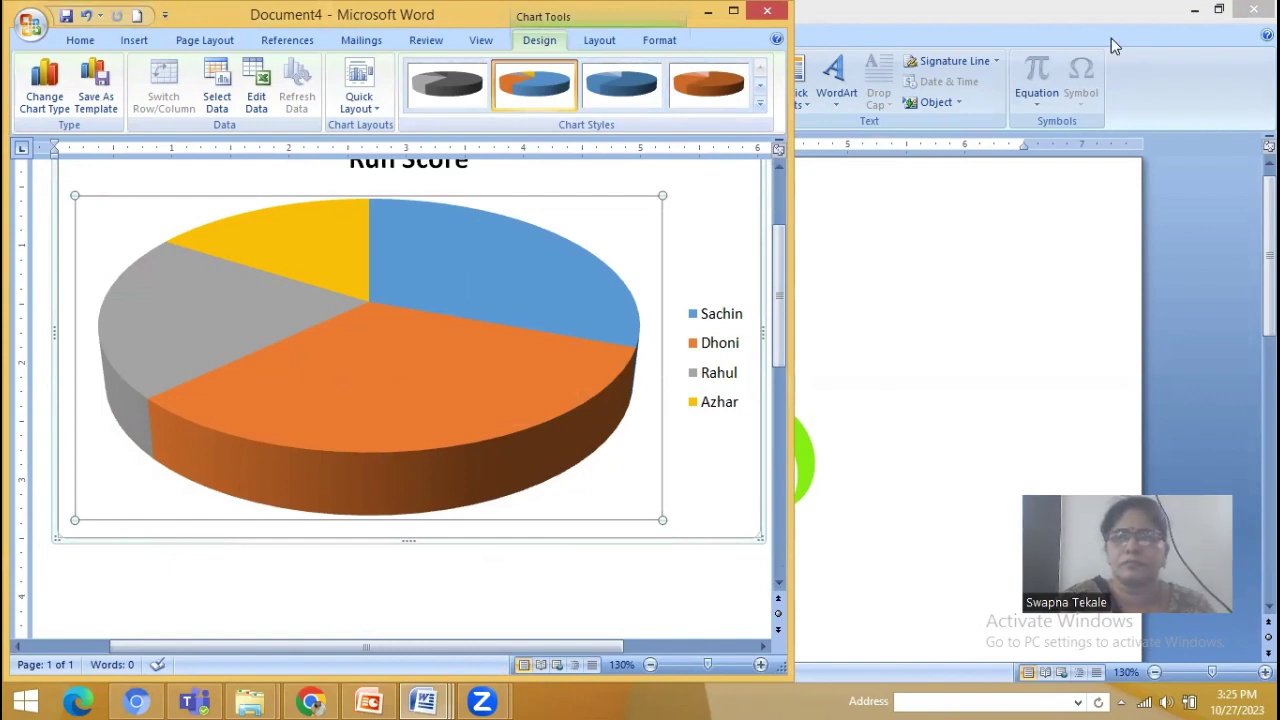
left_click(1130, 10)
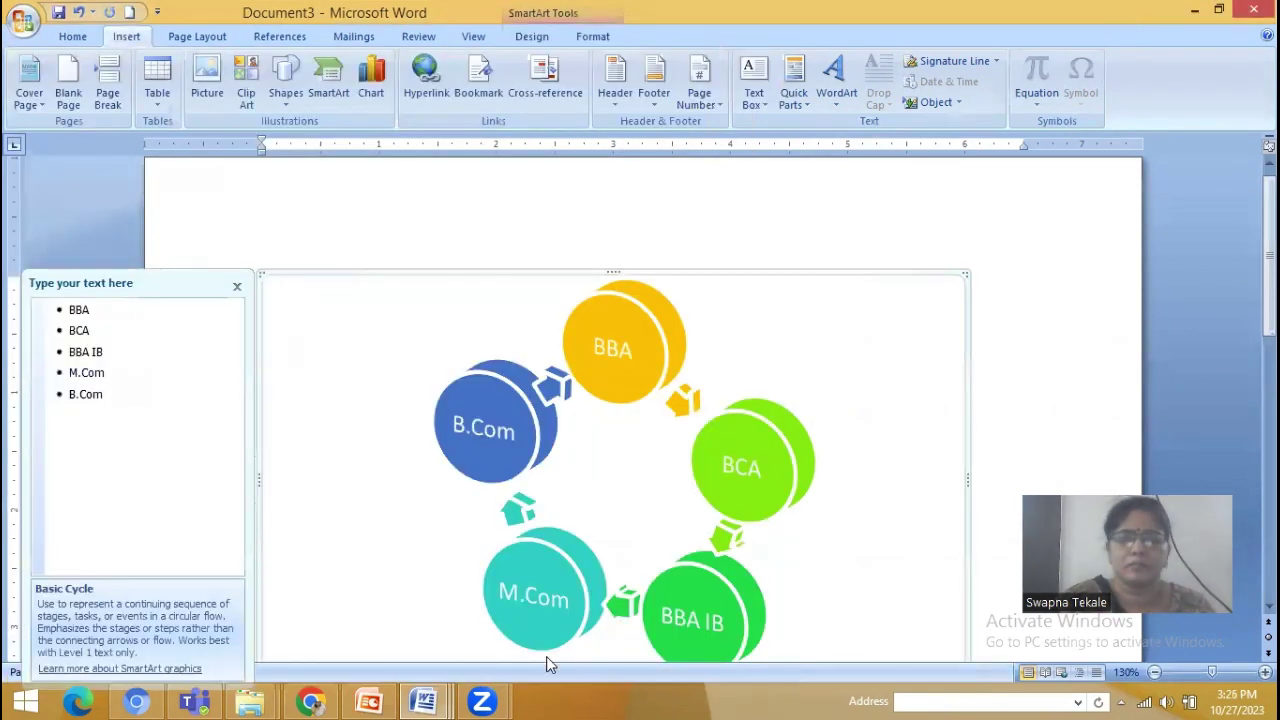
mouse_move(423, 701)
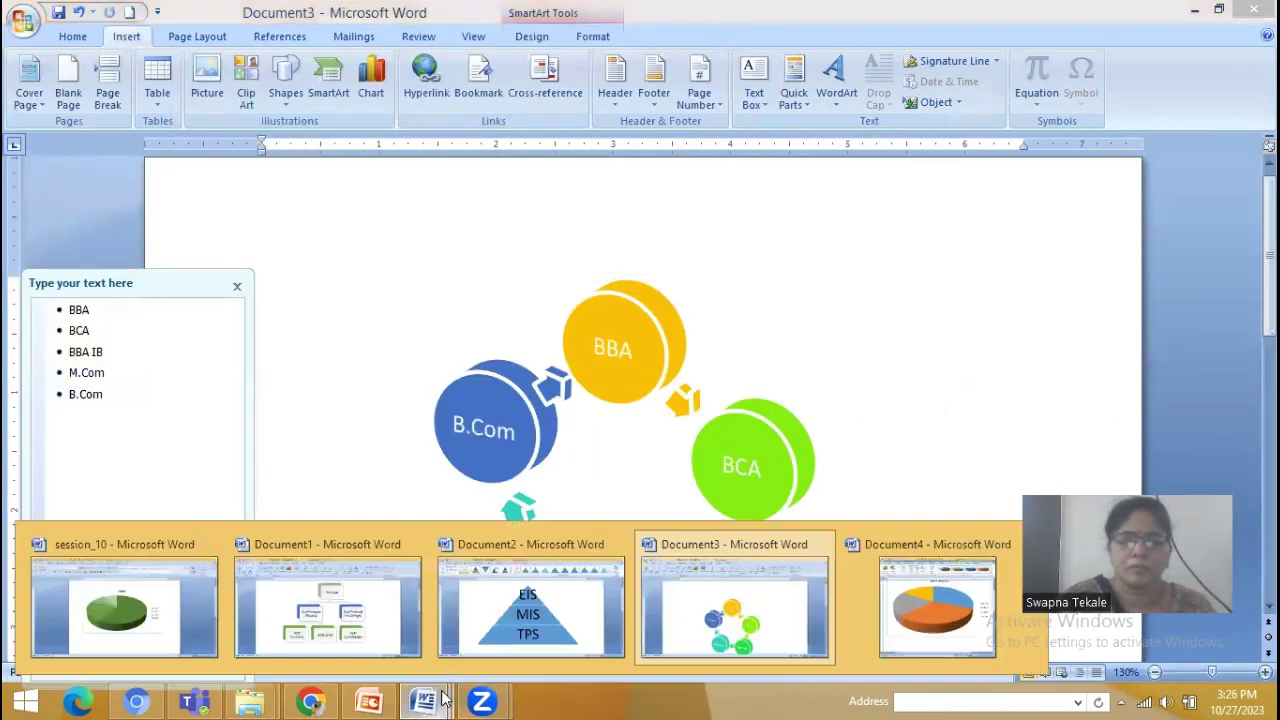
left_click(912, 615)
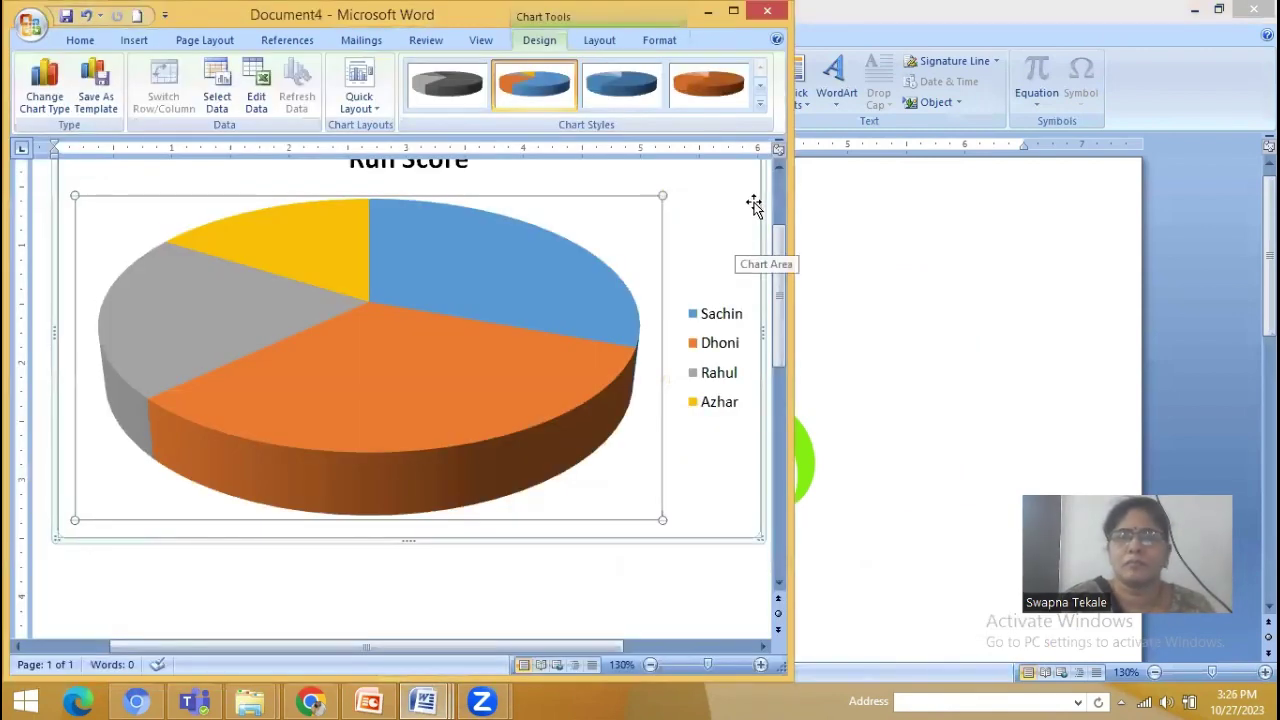
left_click_drag(211, 25, 393, 98)
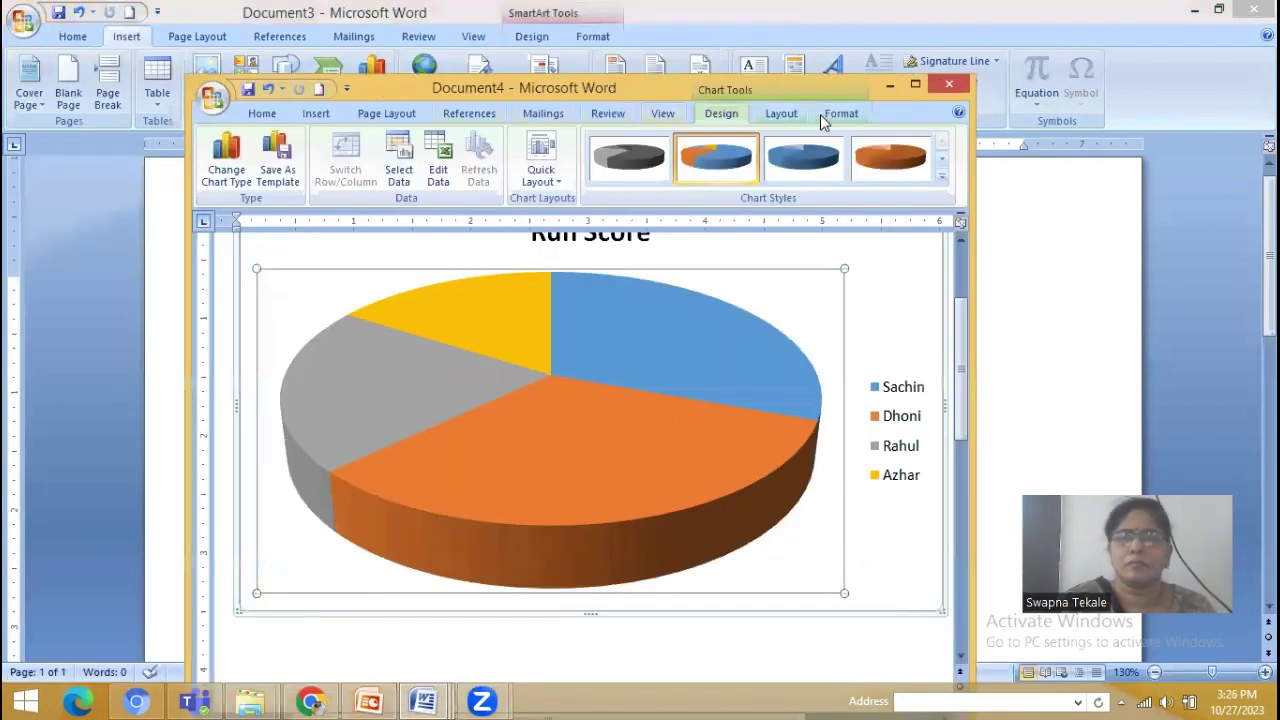
left_click(914, 84)
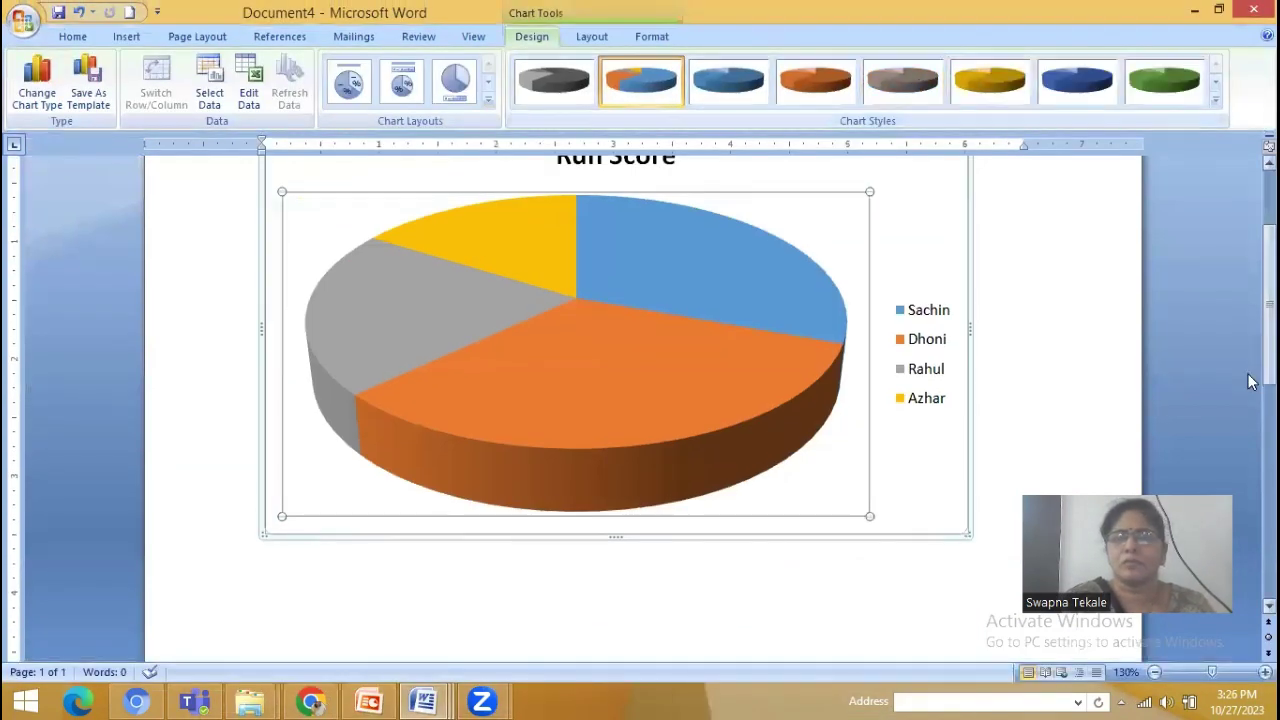
- Apply the chart style with shades of blue to the Run Score pie chart
scroll(1248, 351, "up", 2)
scroll(1250, 359, "up", 3)
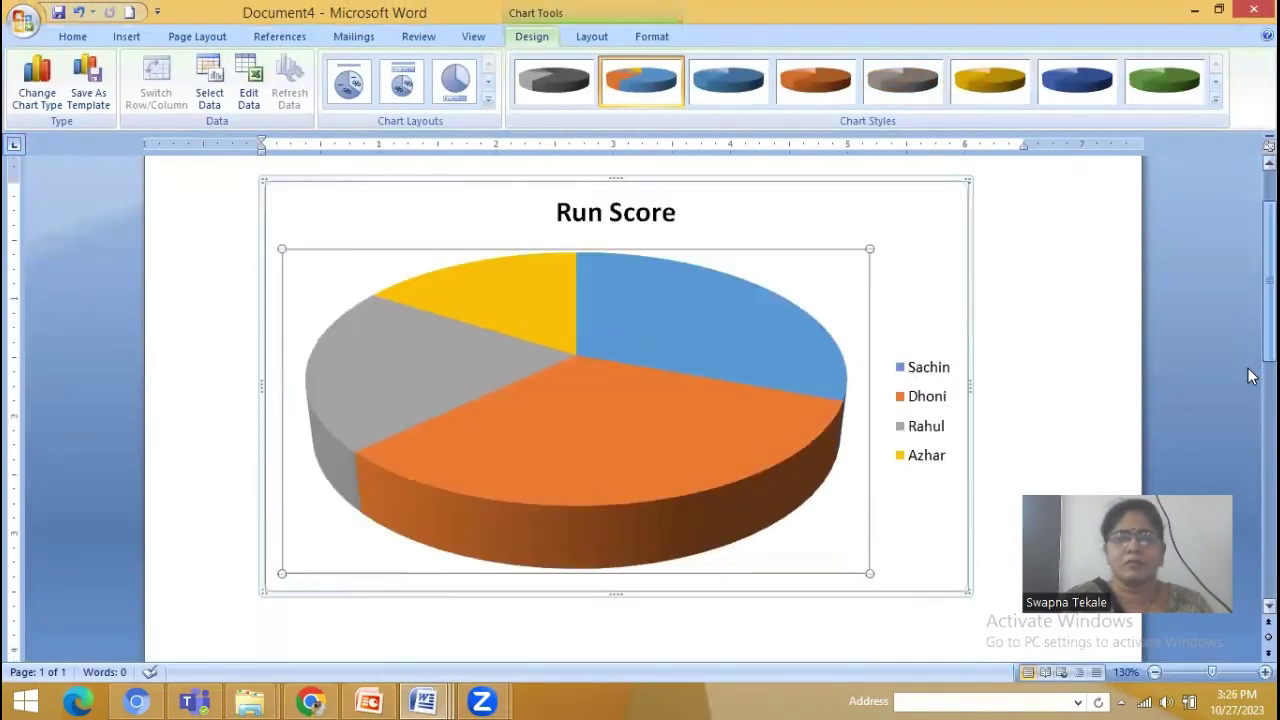
scroll(1248, 333, "up", 1)
scroll(1250, 330, "down", 1)
scroll(1250, 330, "up", 1)
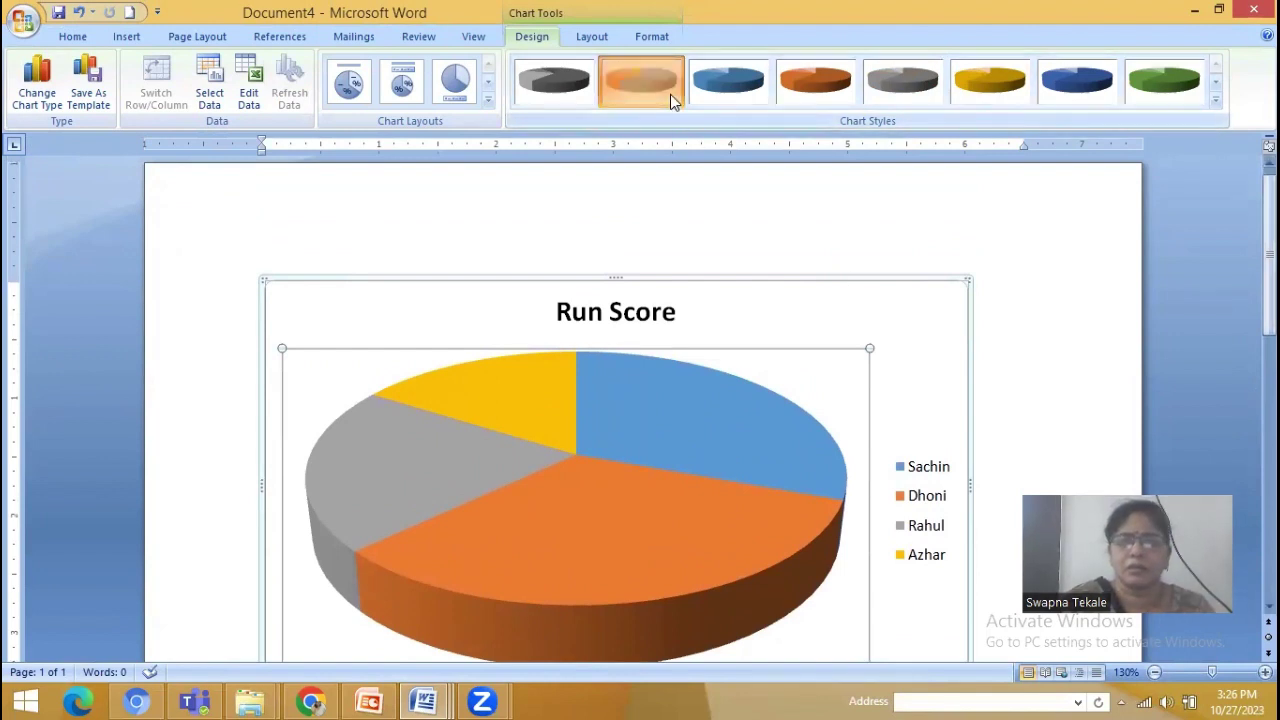
left_click(743, 98)
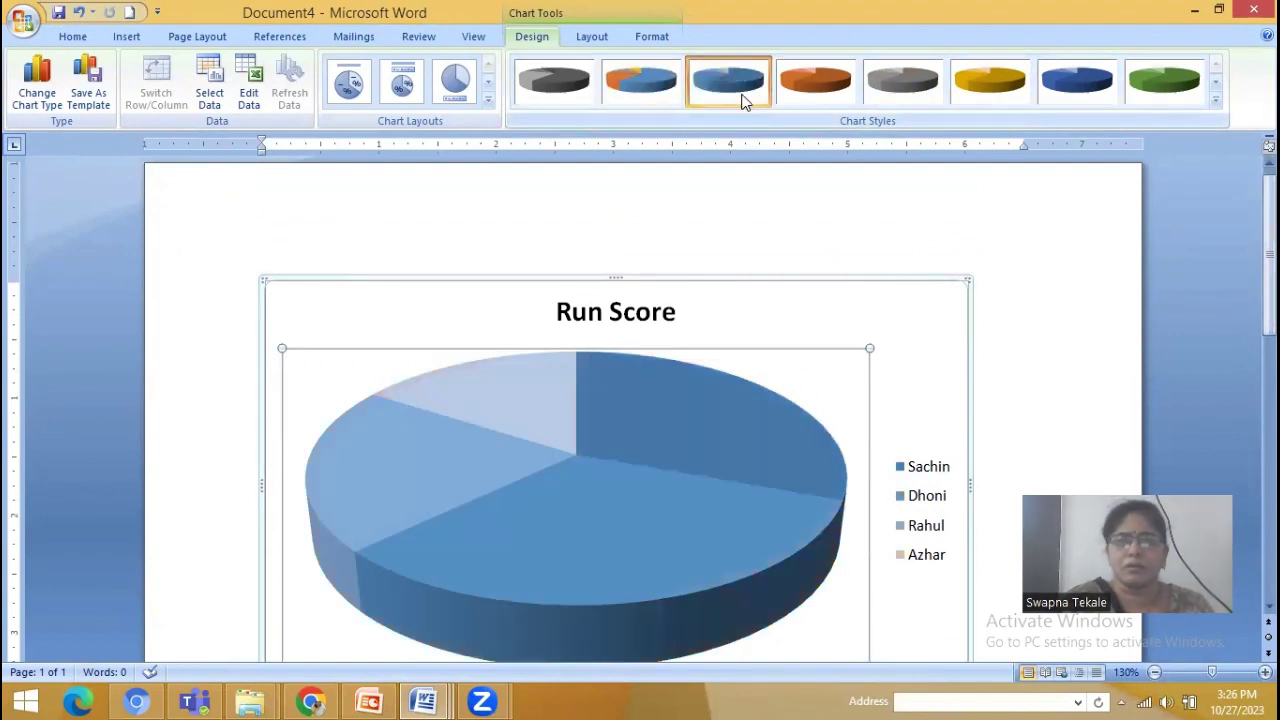
- Try the orange, grey and gold chart styles on the pie chart, and apply the green style from the fifth row of the gallery
left_click(817, 98)
left_click(910, 94)
left_click(989, 94)
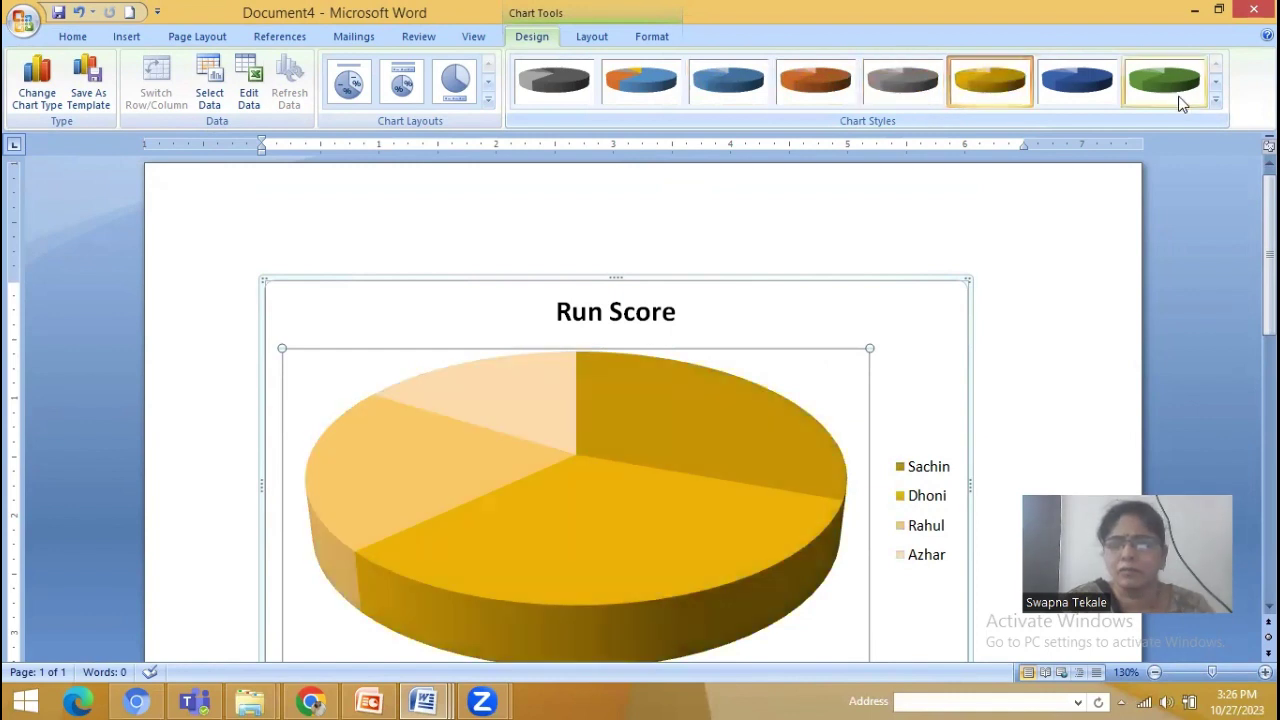
left_click(1215, 101)
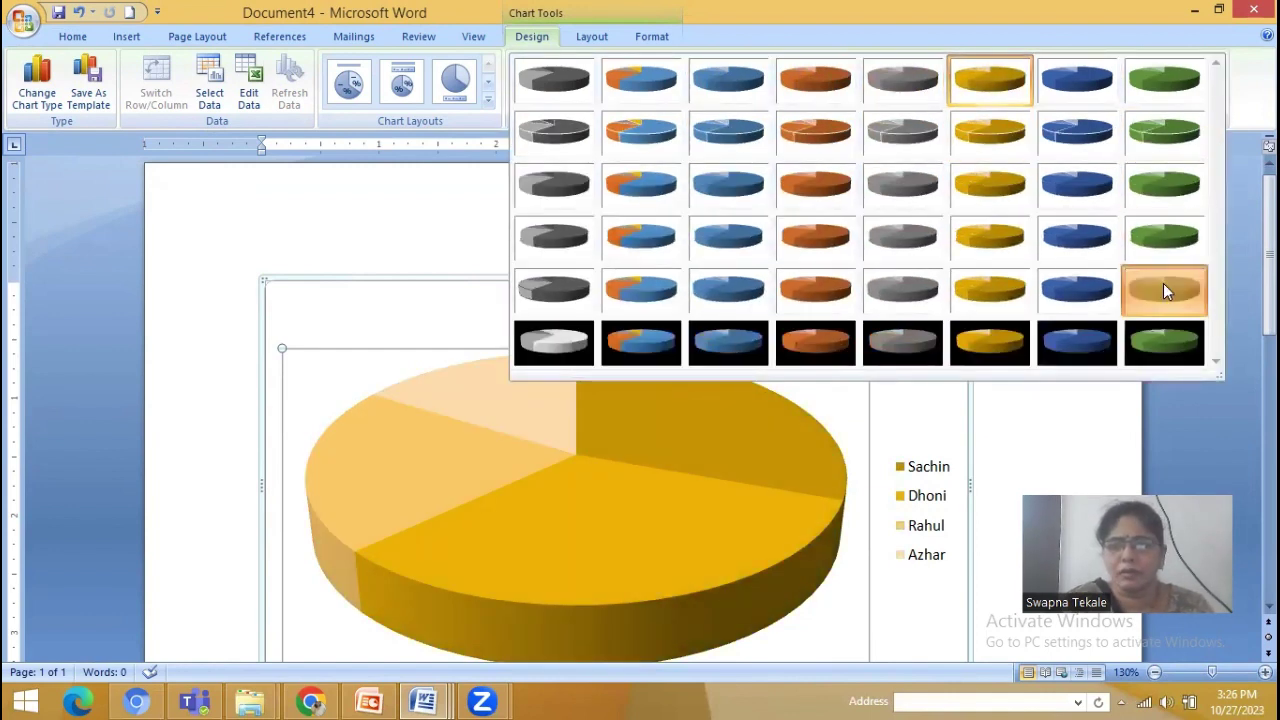
left_click(1163, 283)
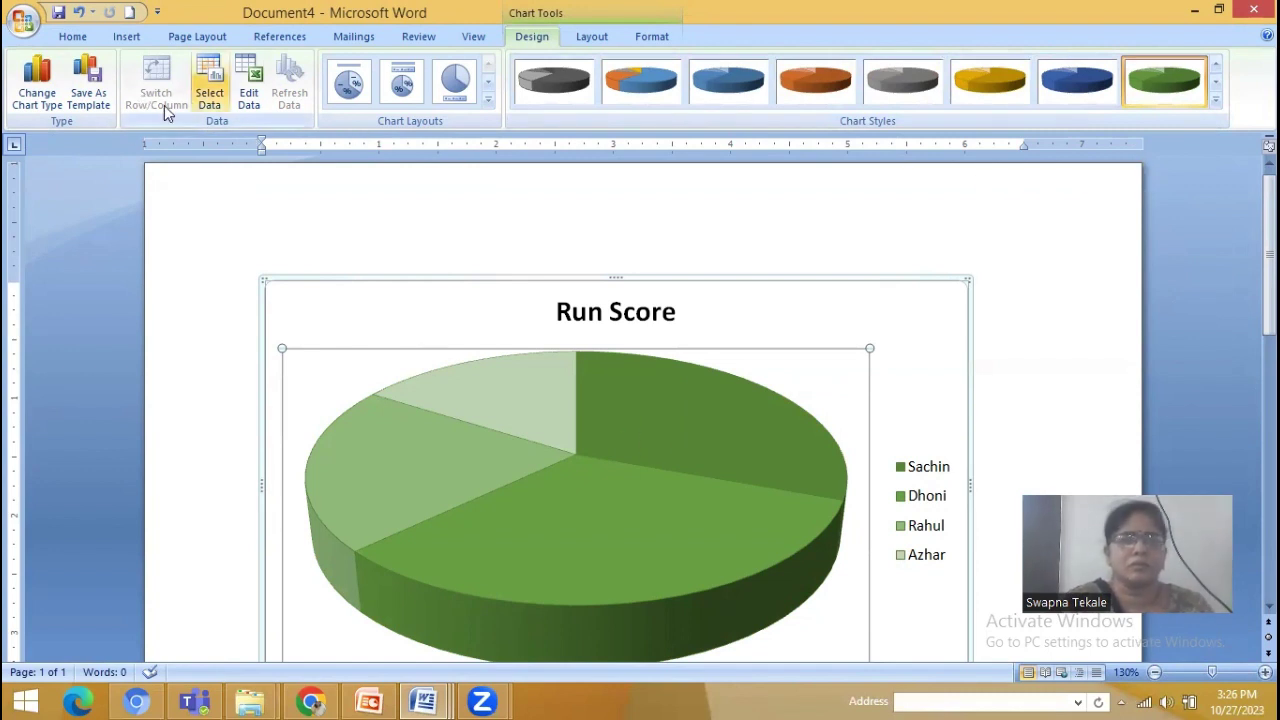
- Examine the pie chart's source data range, series and category labels, and close the Excel data sheet
left_click(224, 108)
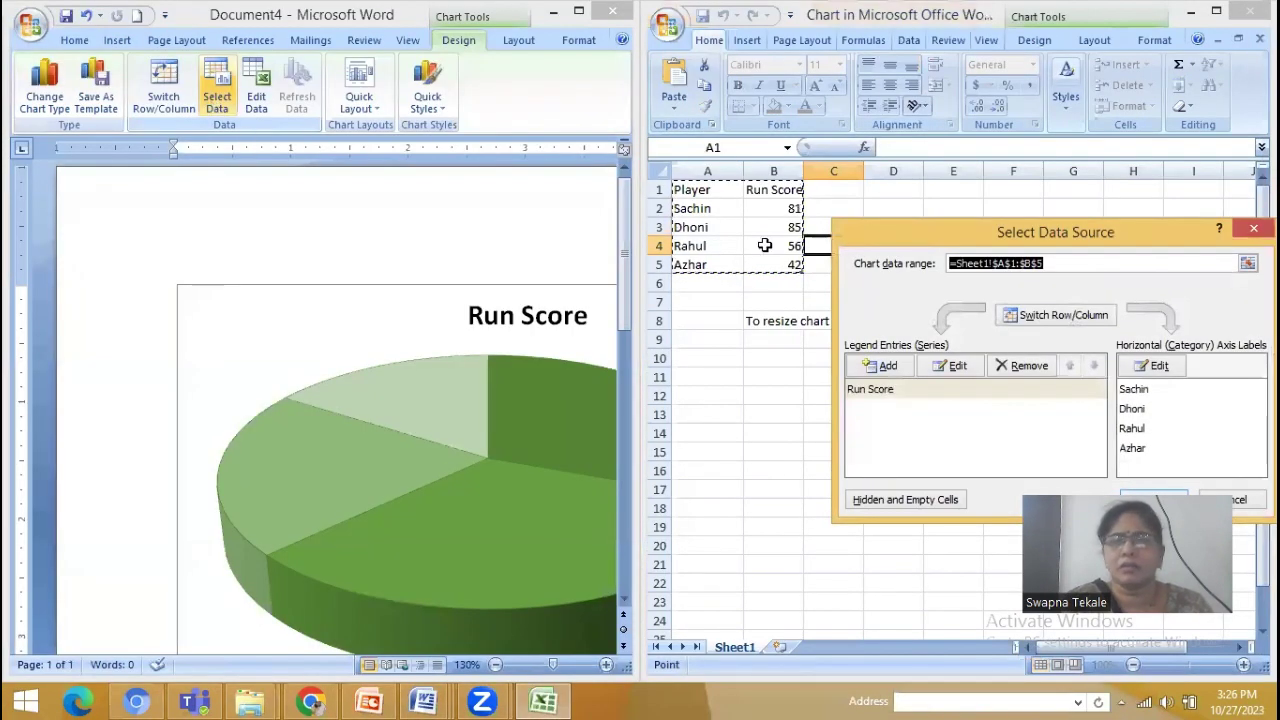
left_click(1252, 231)
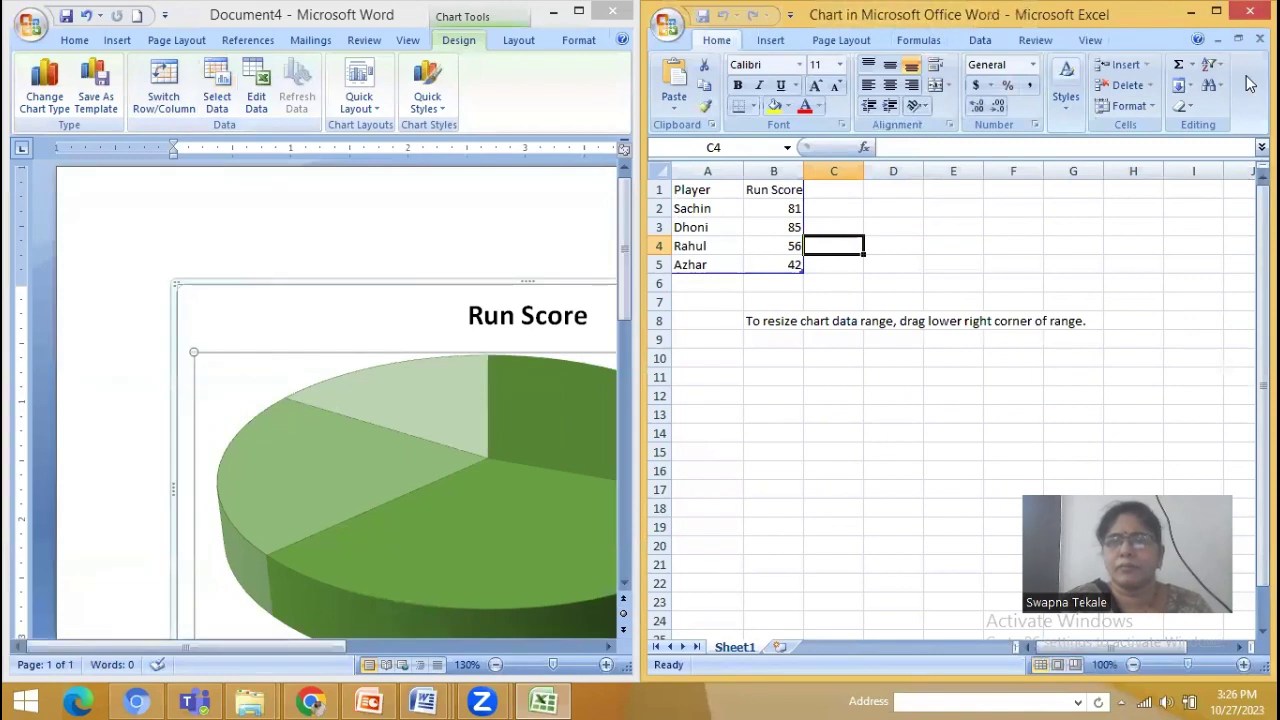
left_click(1257, 40)
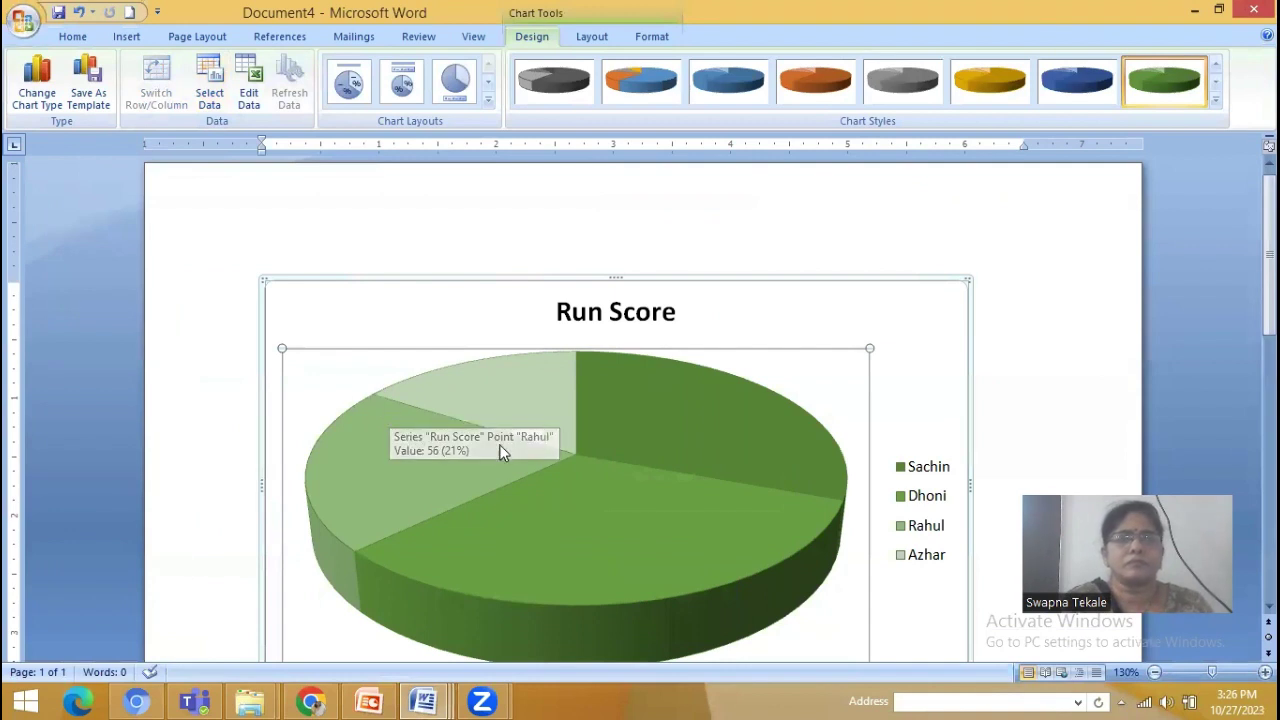
- Add data labels to the slices of the Run Score pie chart
left_click(609, 430)
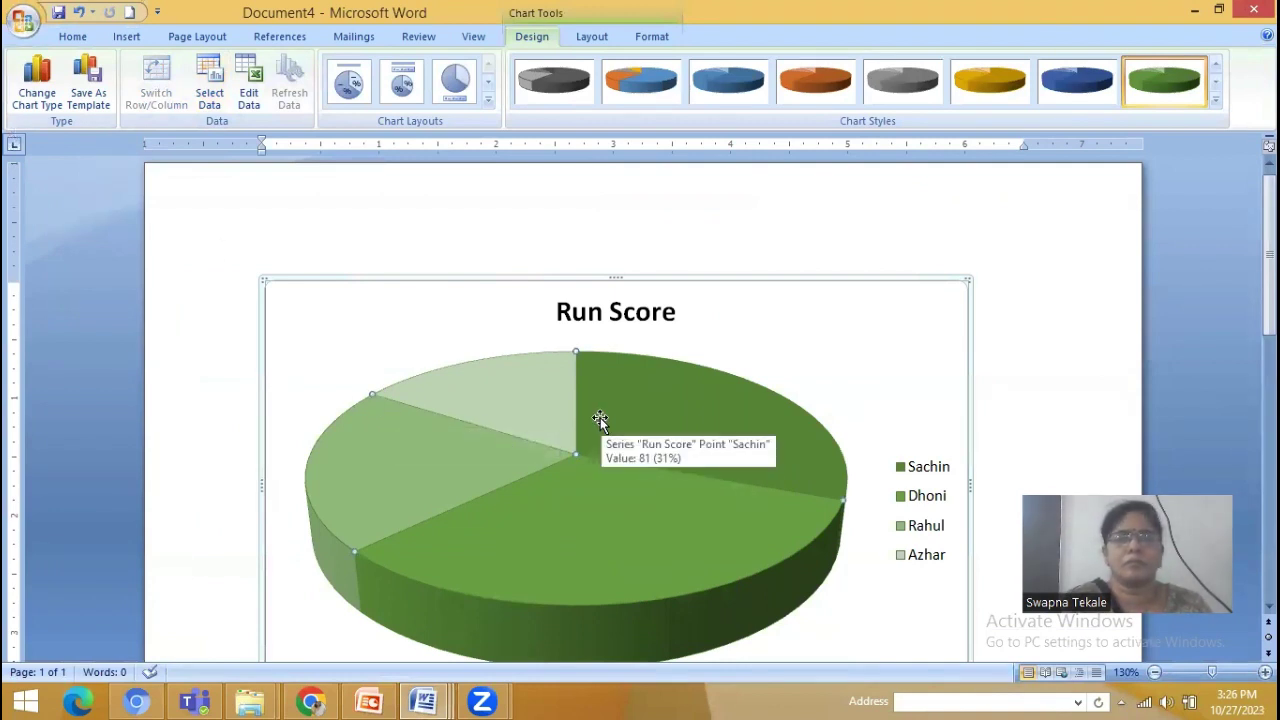
right_click(602, 420)
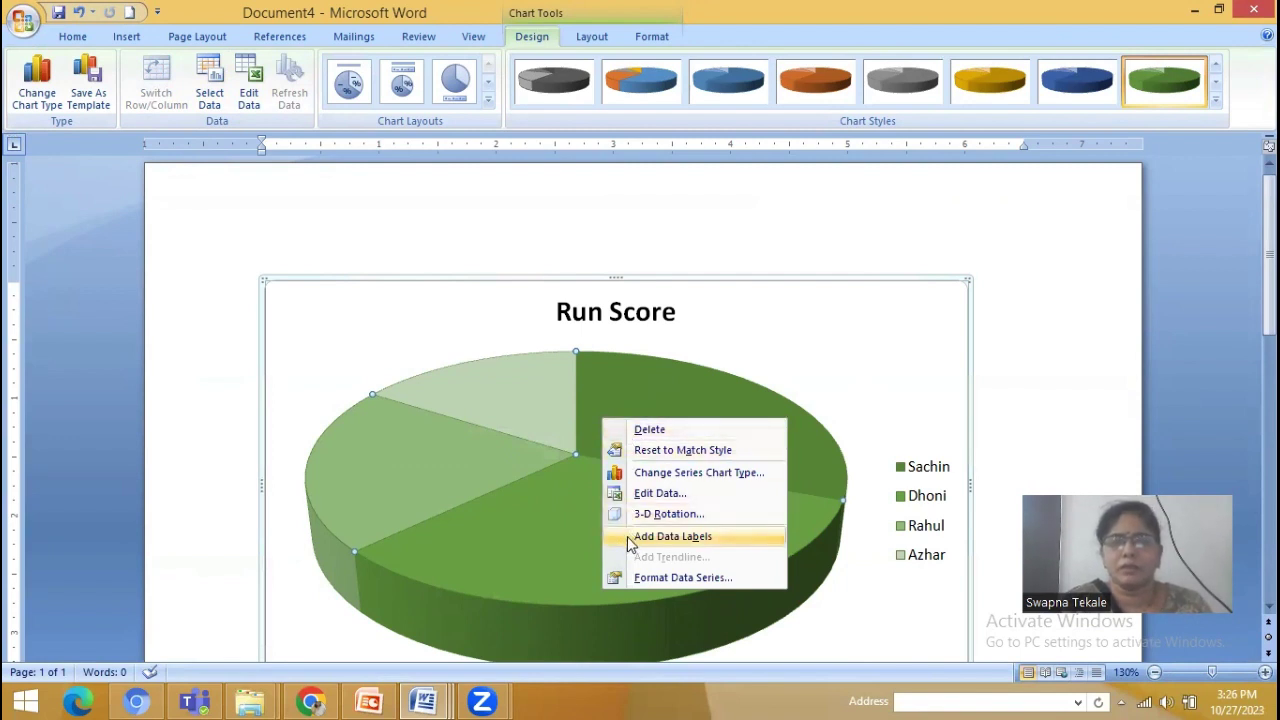
right_click(448, 385)
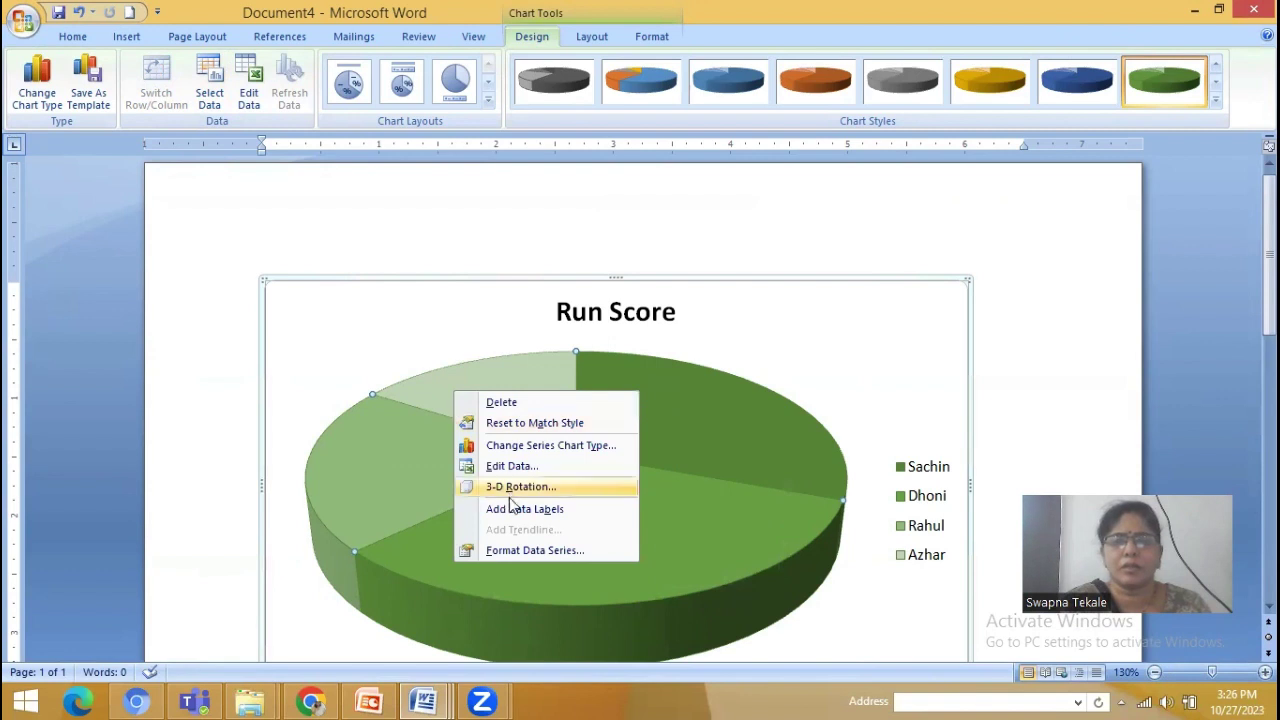
left_click(513, 510)
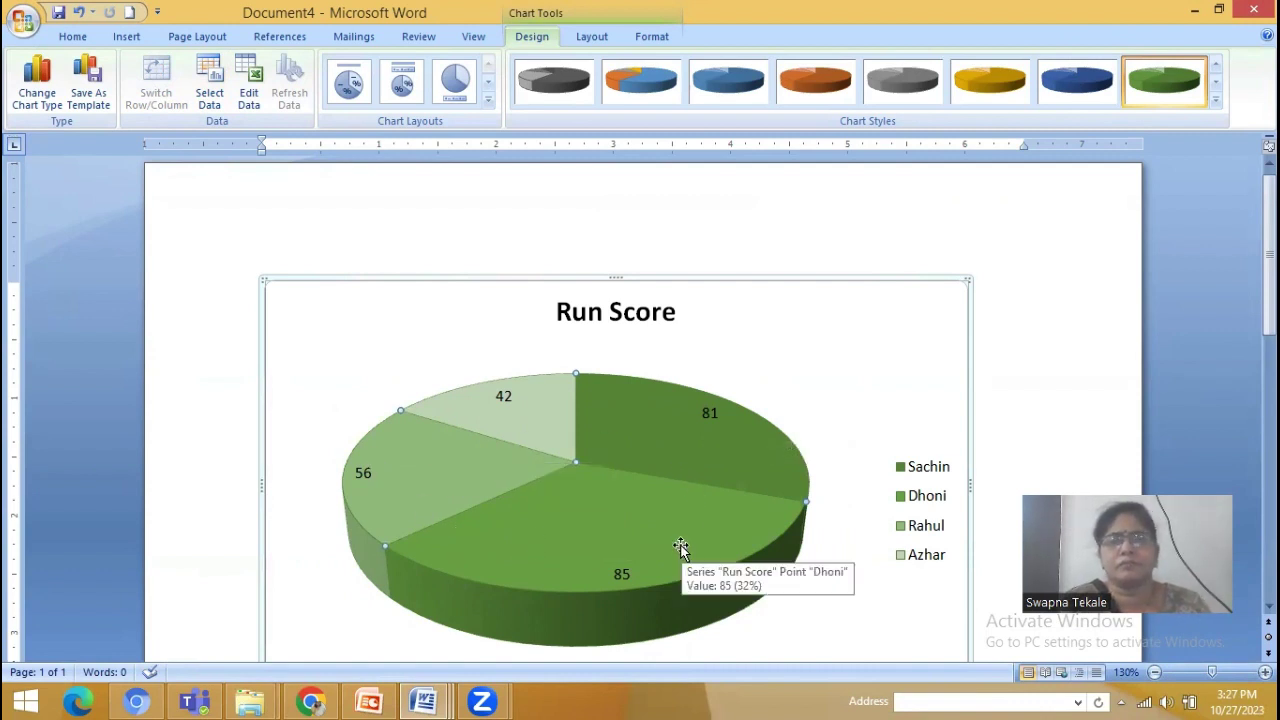
- Set the label position of the pie chart's data labels to Center
right_click(618, 437)
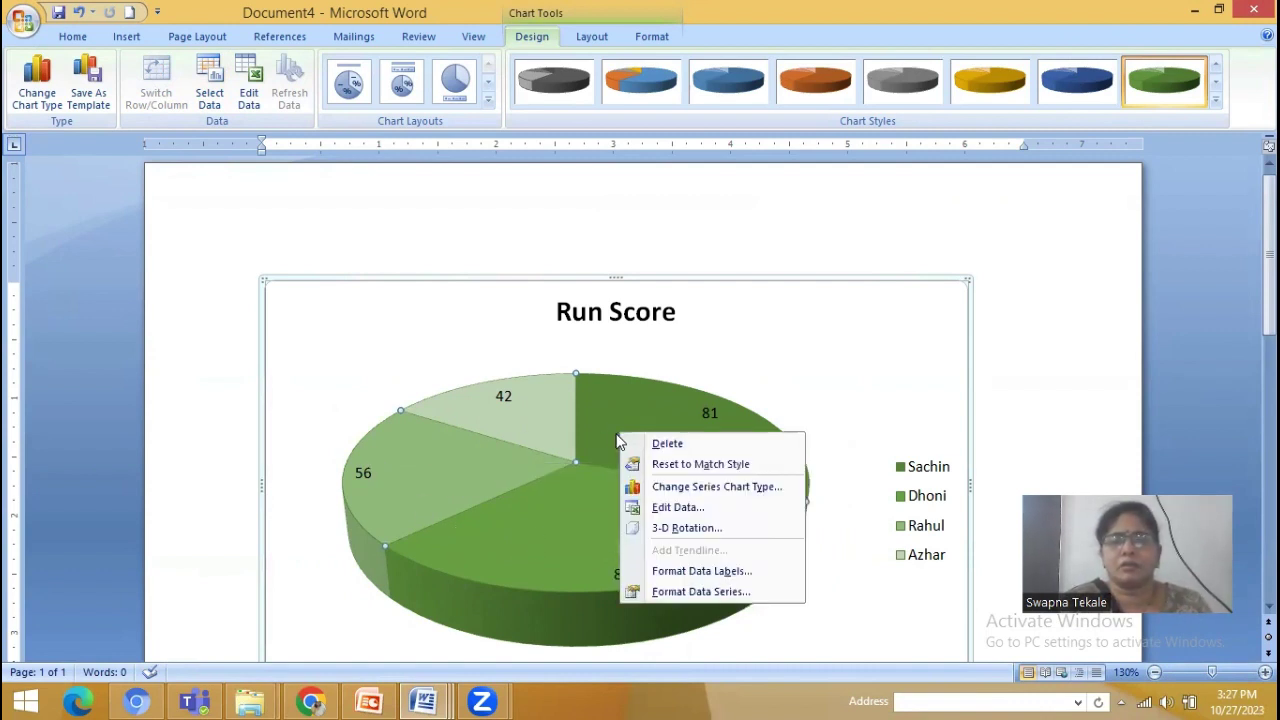
left_click(640, 572)
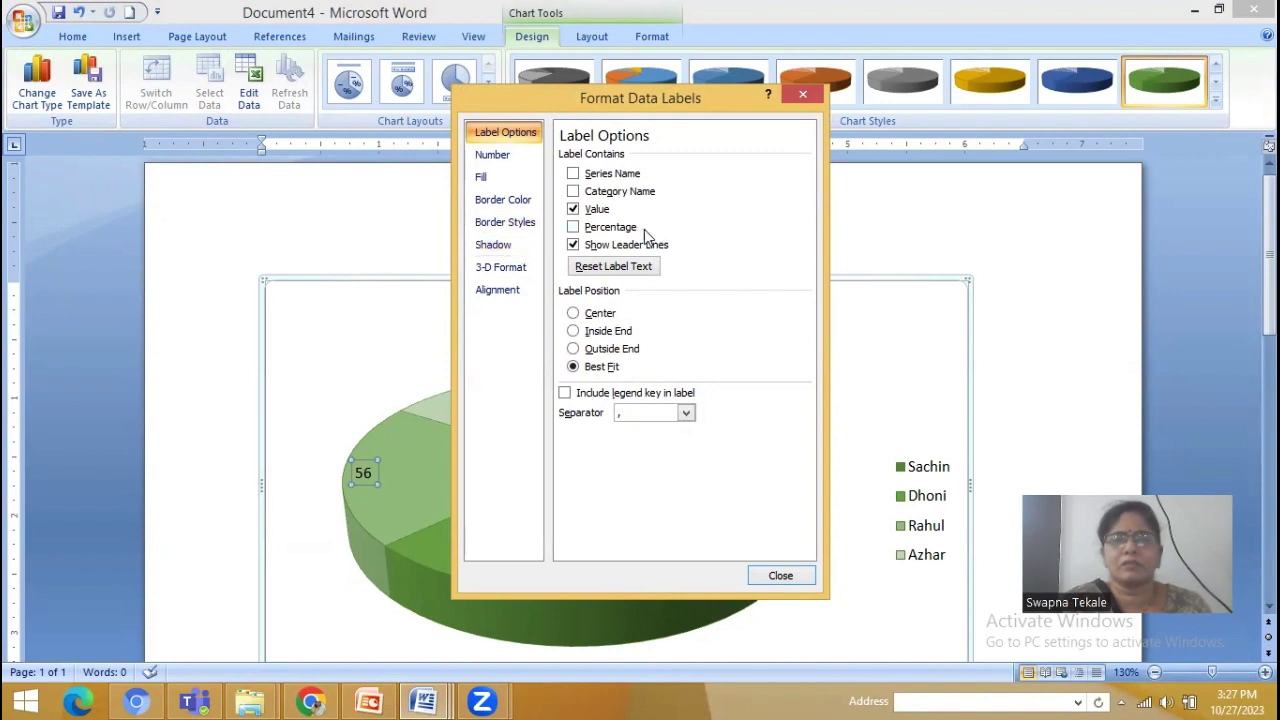
left_click(600, 314)
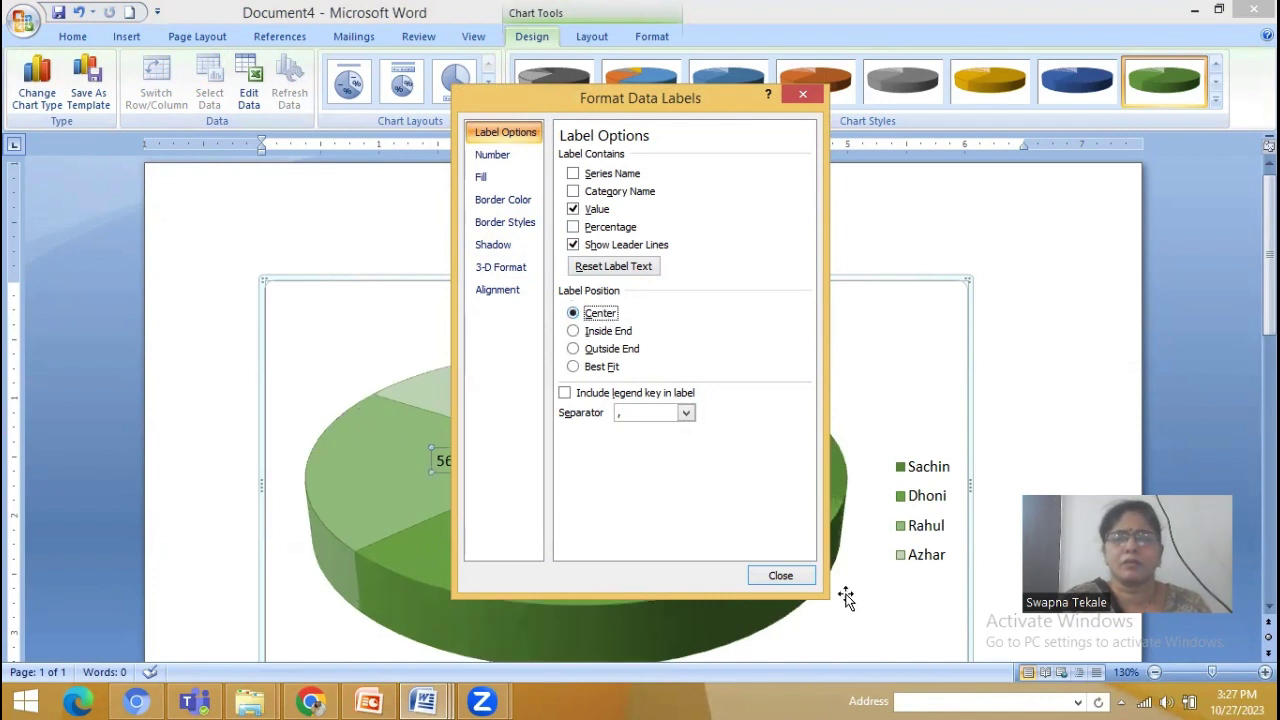
left_click(790, 577)
left_click(482, 498)
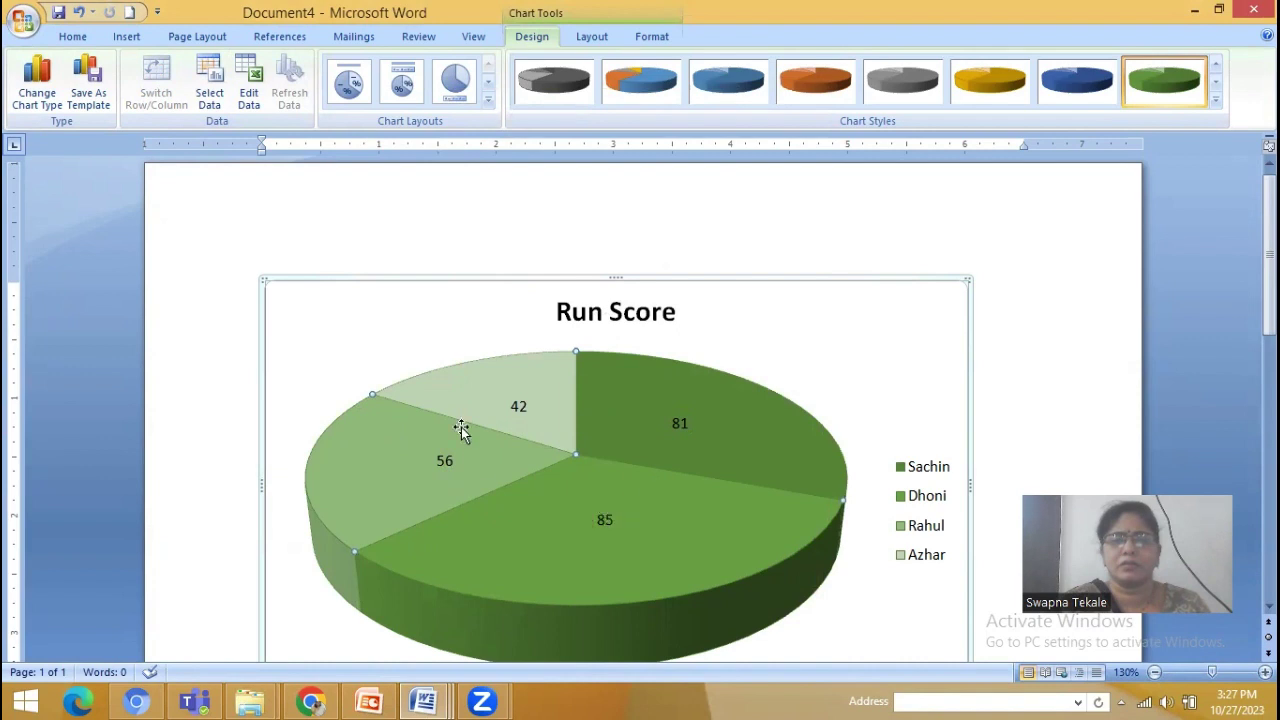
- Delete the data series from the Run Score pie chart and undo the deletion
right_click(561, 409)
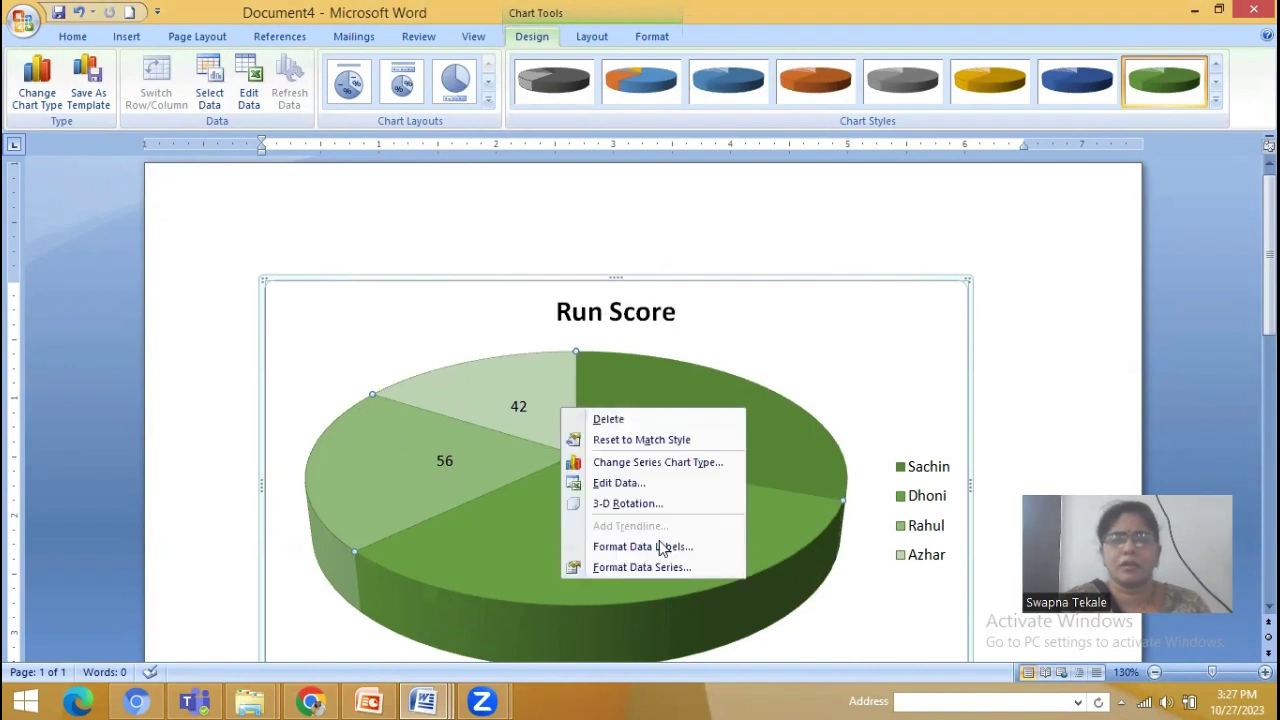
left_click(610, 420)
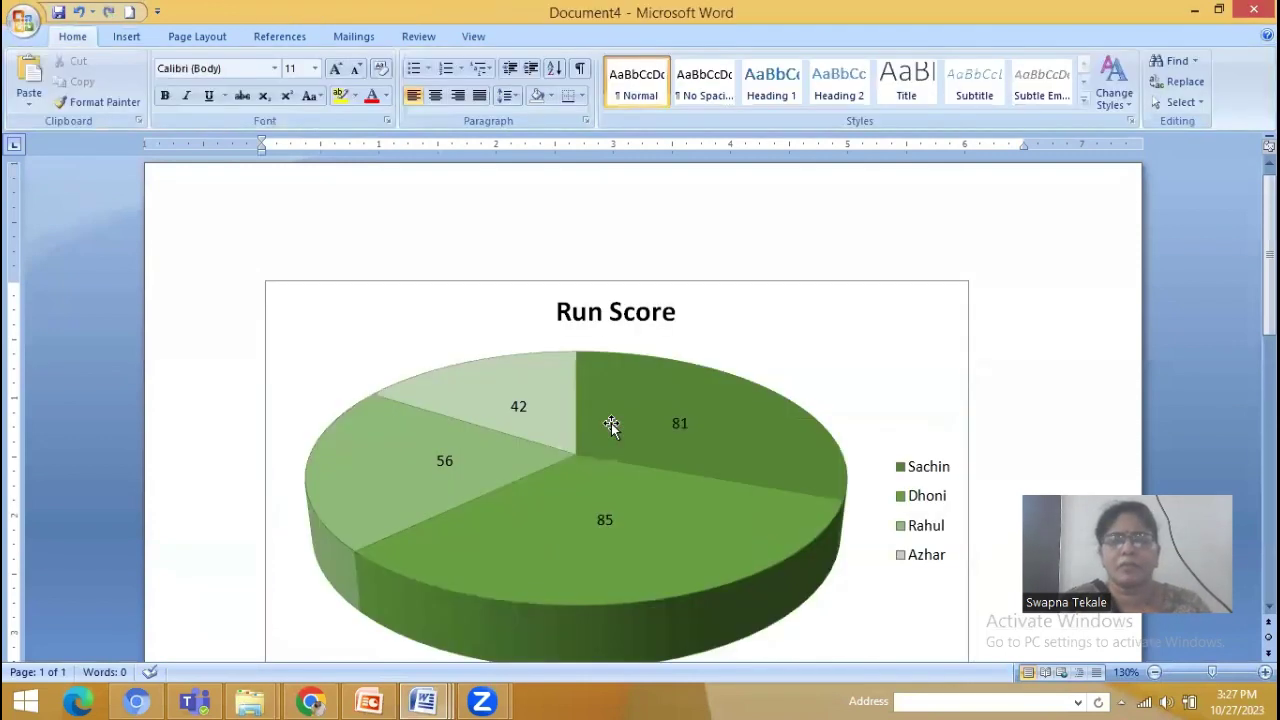
- Set the label position of the pie chart's data labels to Best Fit
right_click(612, 422)
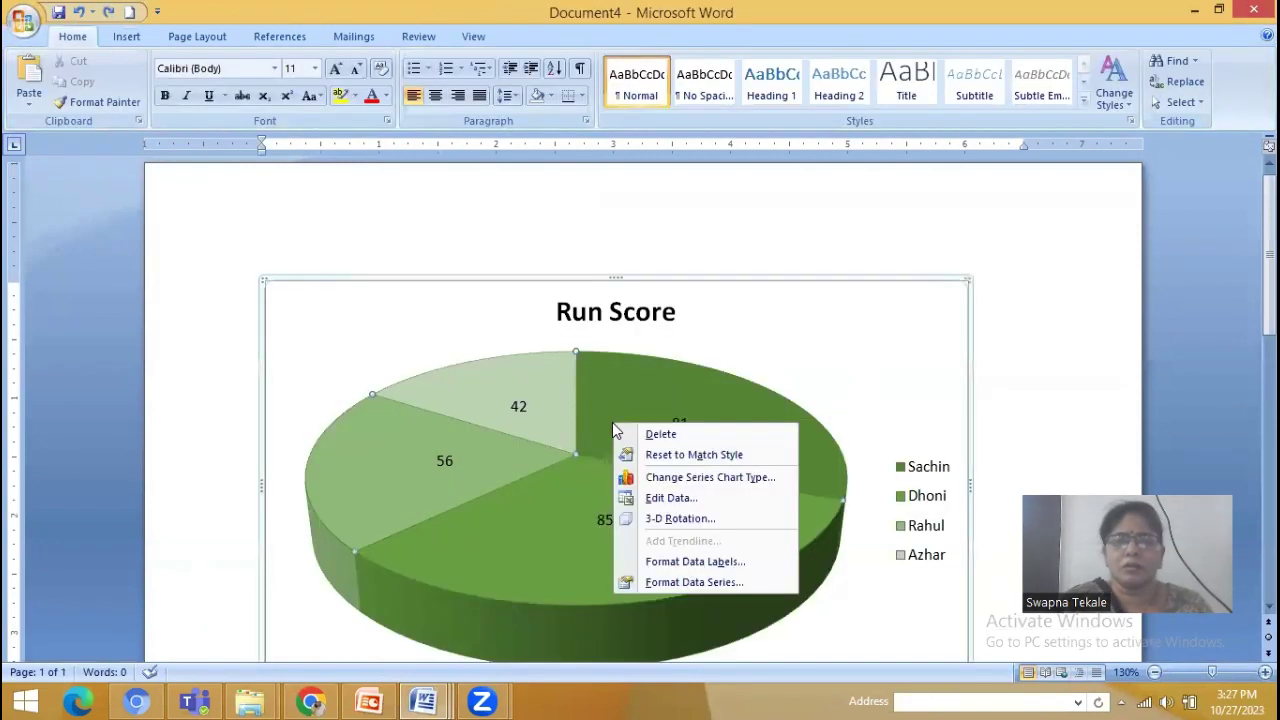
left_click(684, 564)
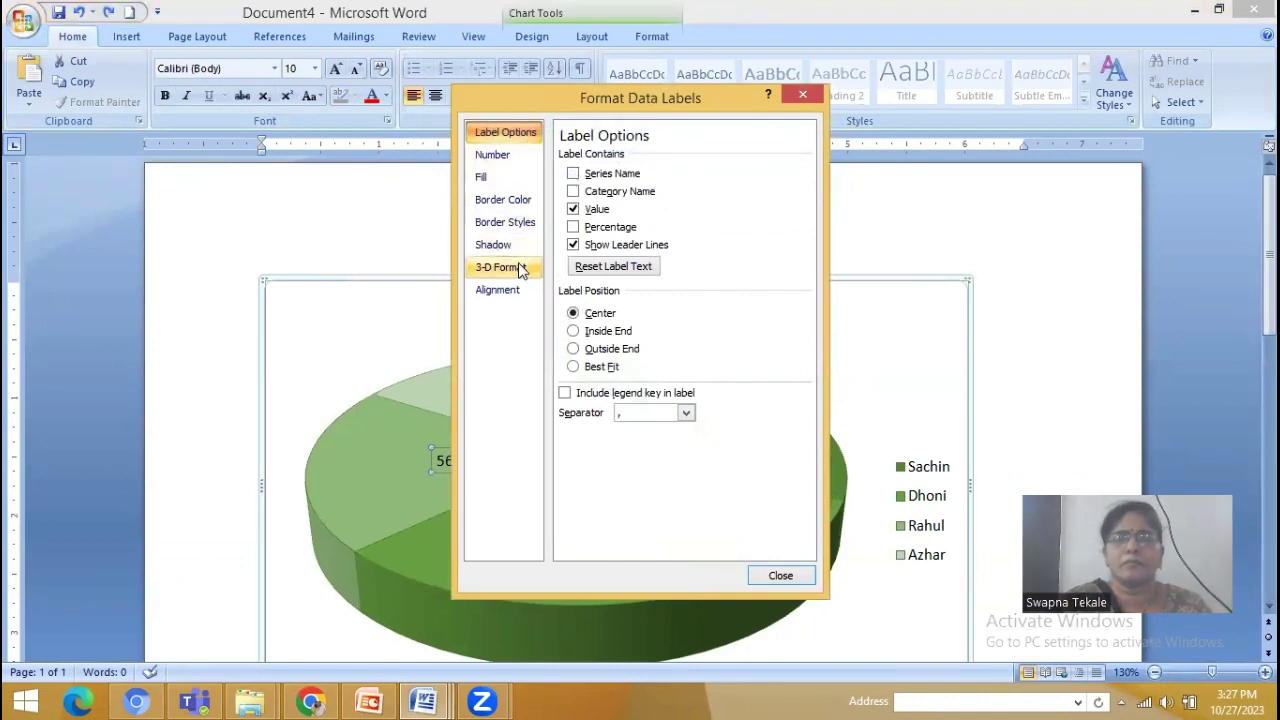
left_click(573, 367)
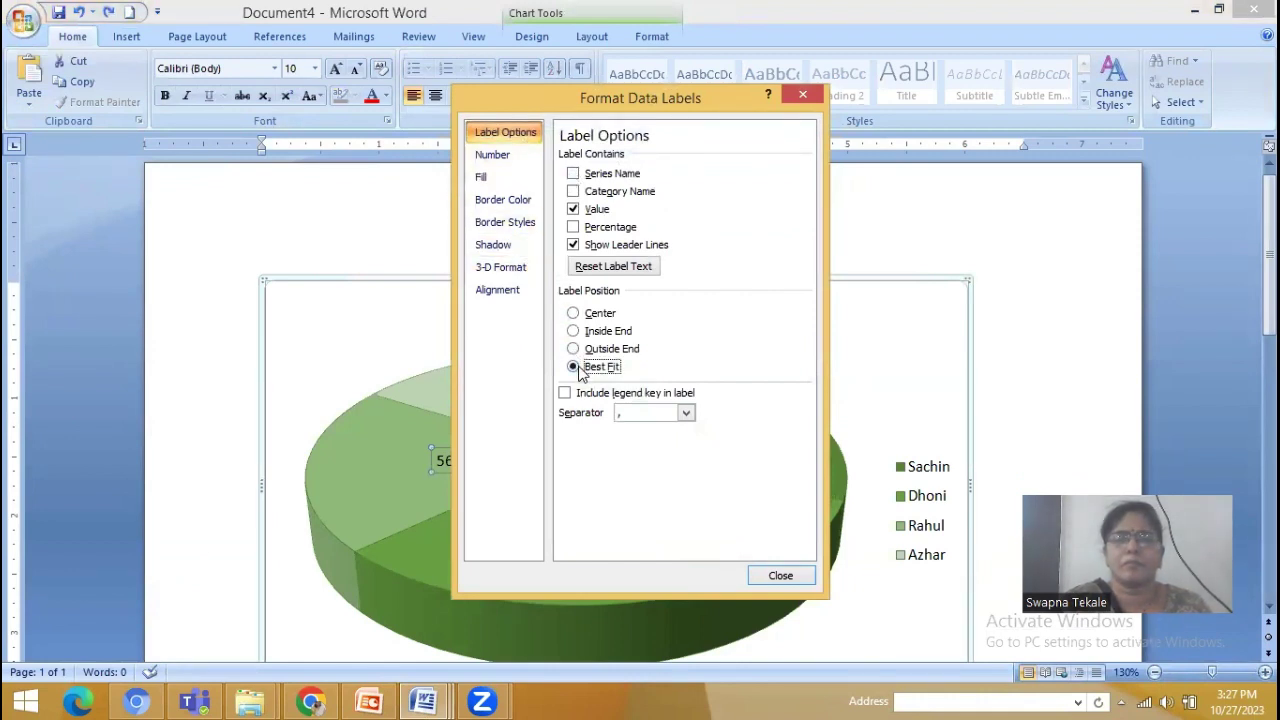
left_click(800, 577)
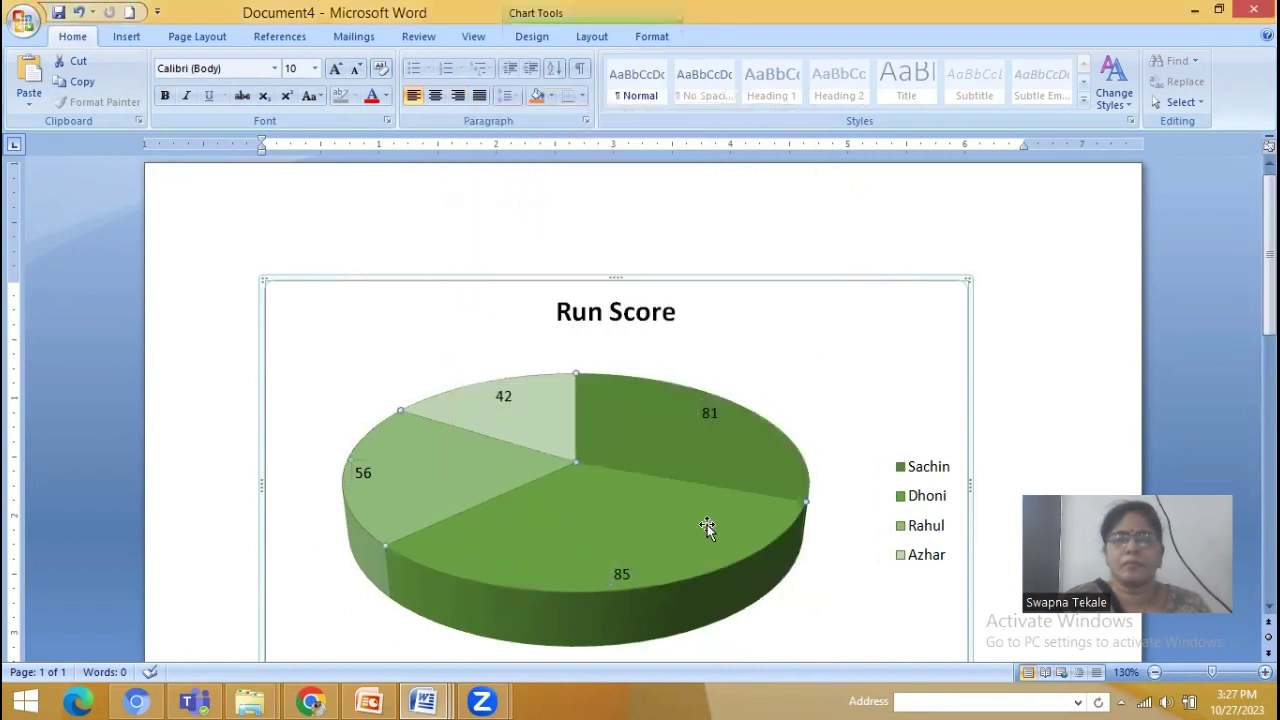
left_click(857, 380)
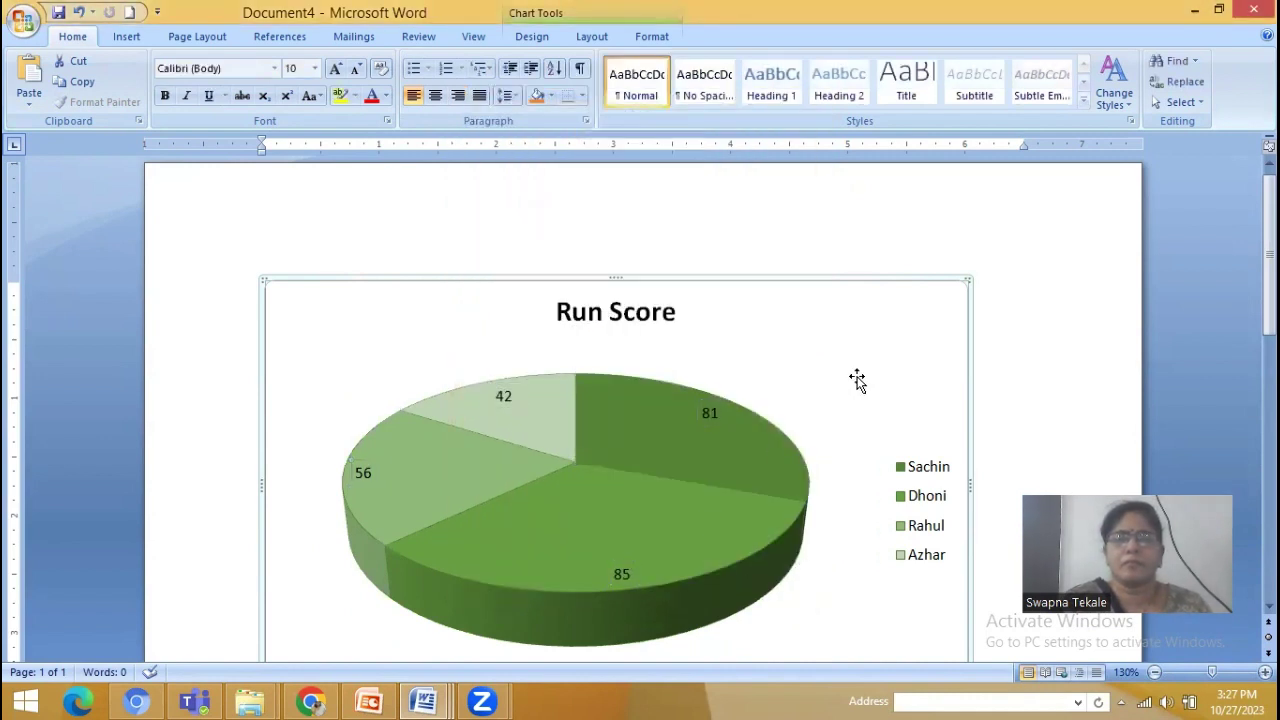
- Check the player scores in the chart's data sheet, close it, and examine the labelled pie chart and its slices
right_click(493, 401)
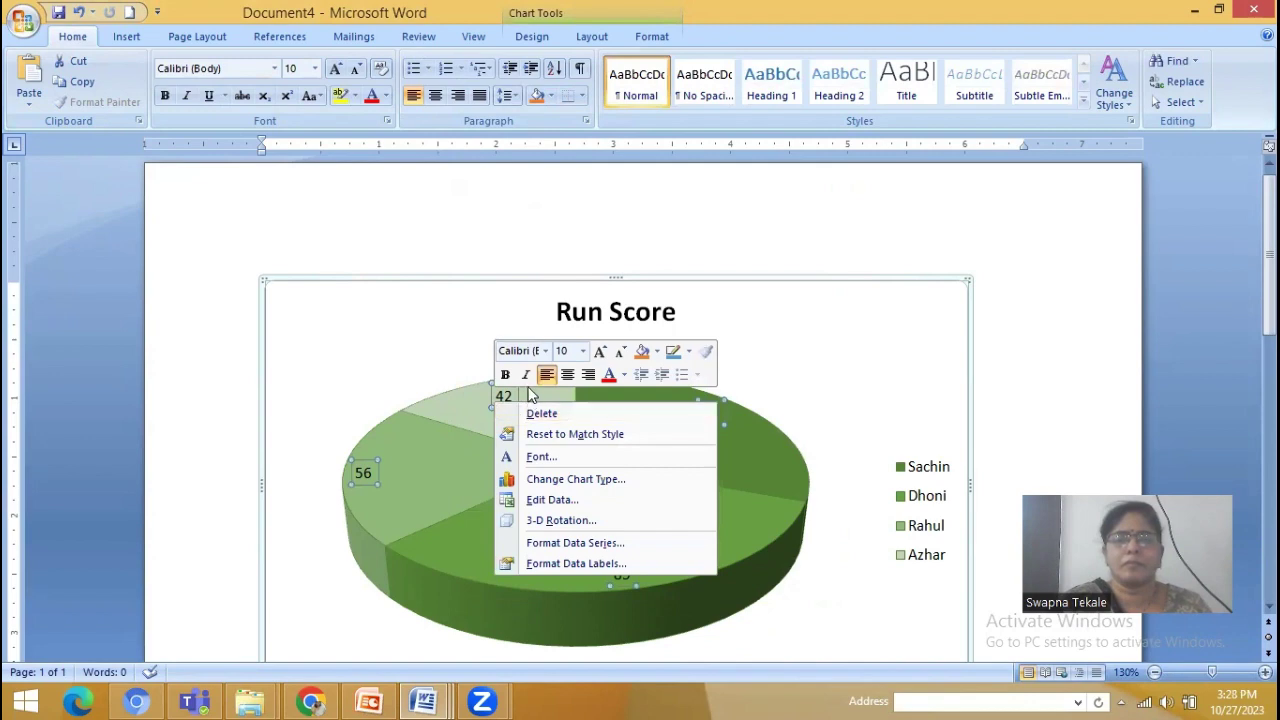
left_click(519, 500)
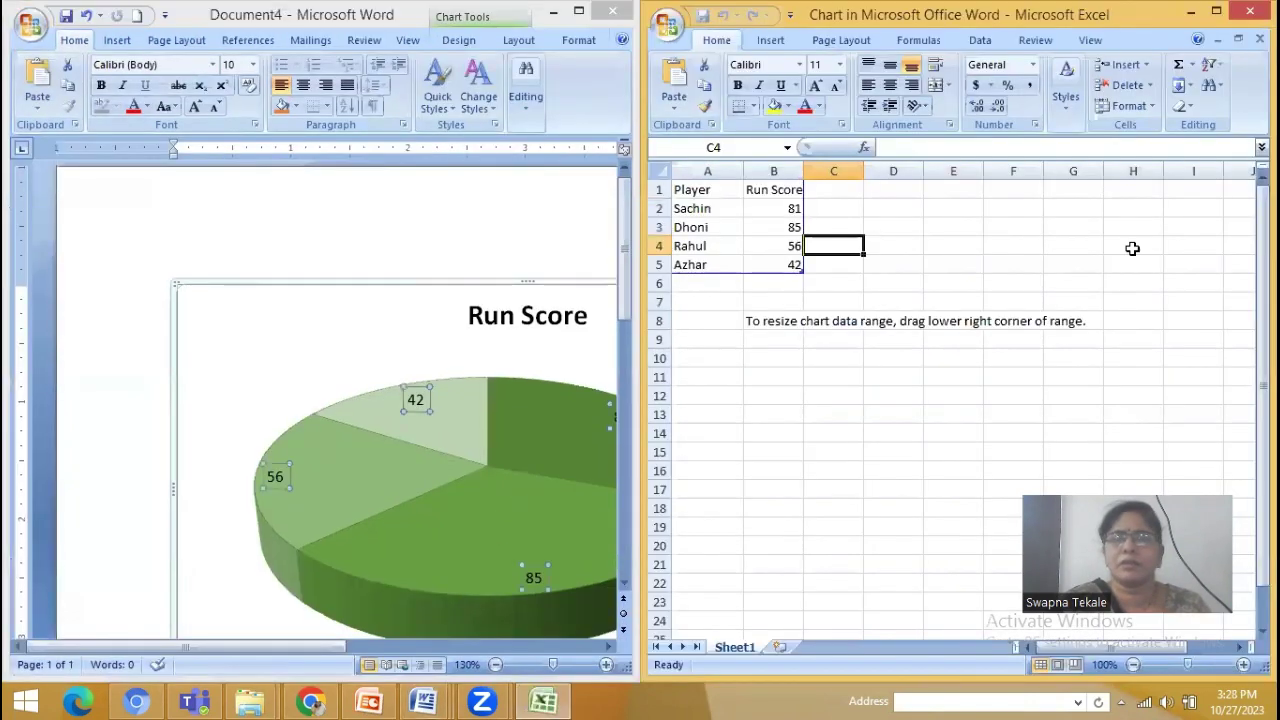
left_click(1258, 40)
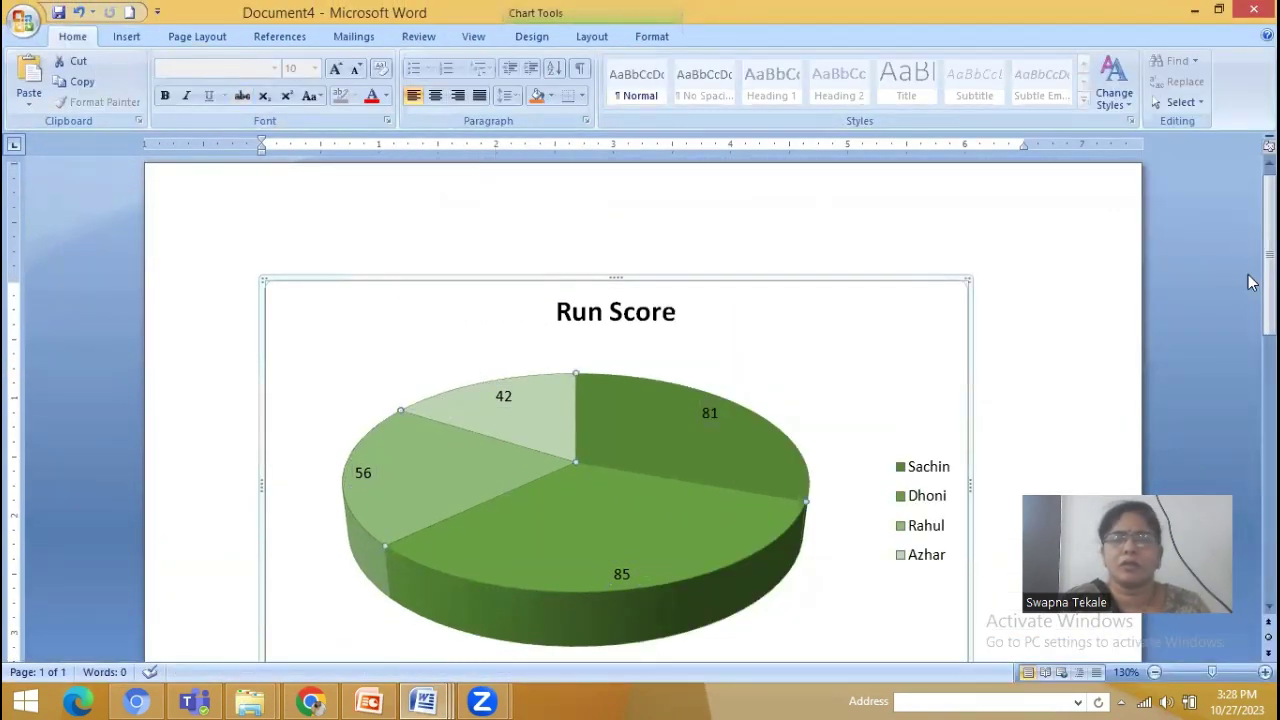
scroll(1250, 283, "down", 4)
scroll(1250, 283, "up", 2)
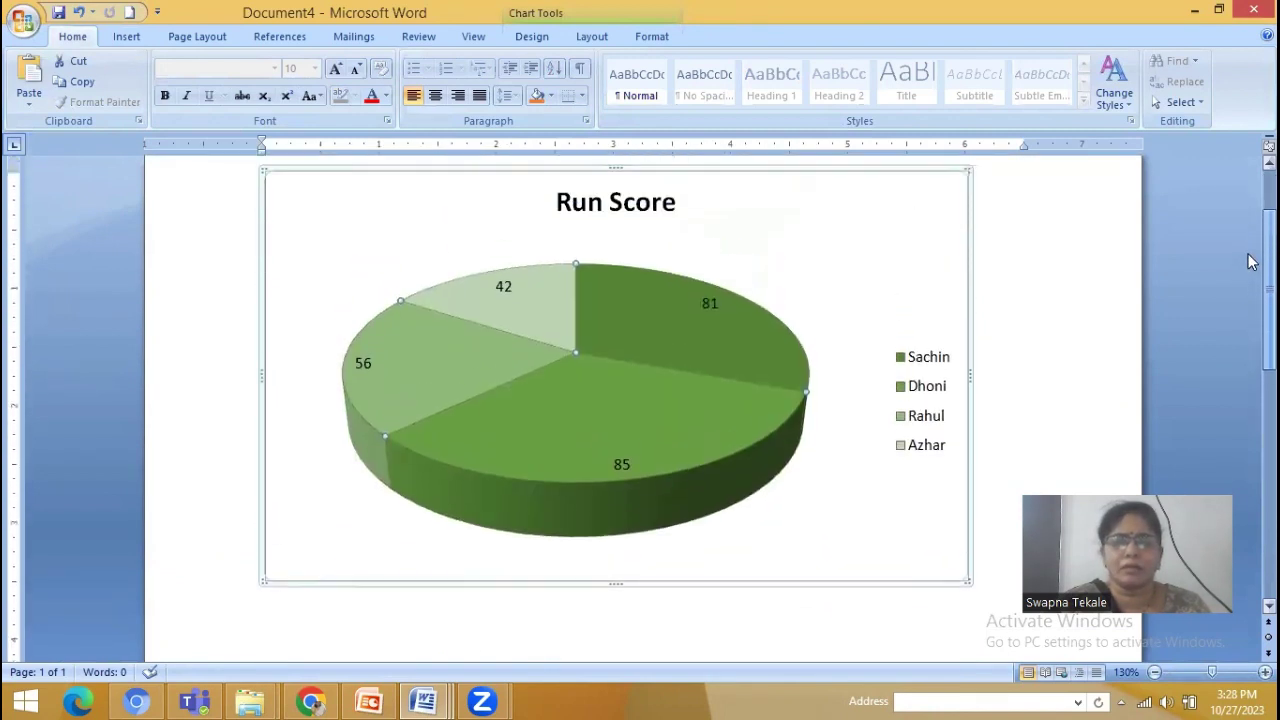
scroll(1250, 262, "up", 2)
scroll(1250, 259, "down", 1)
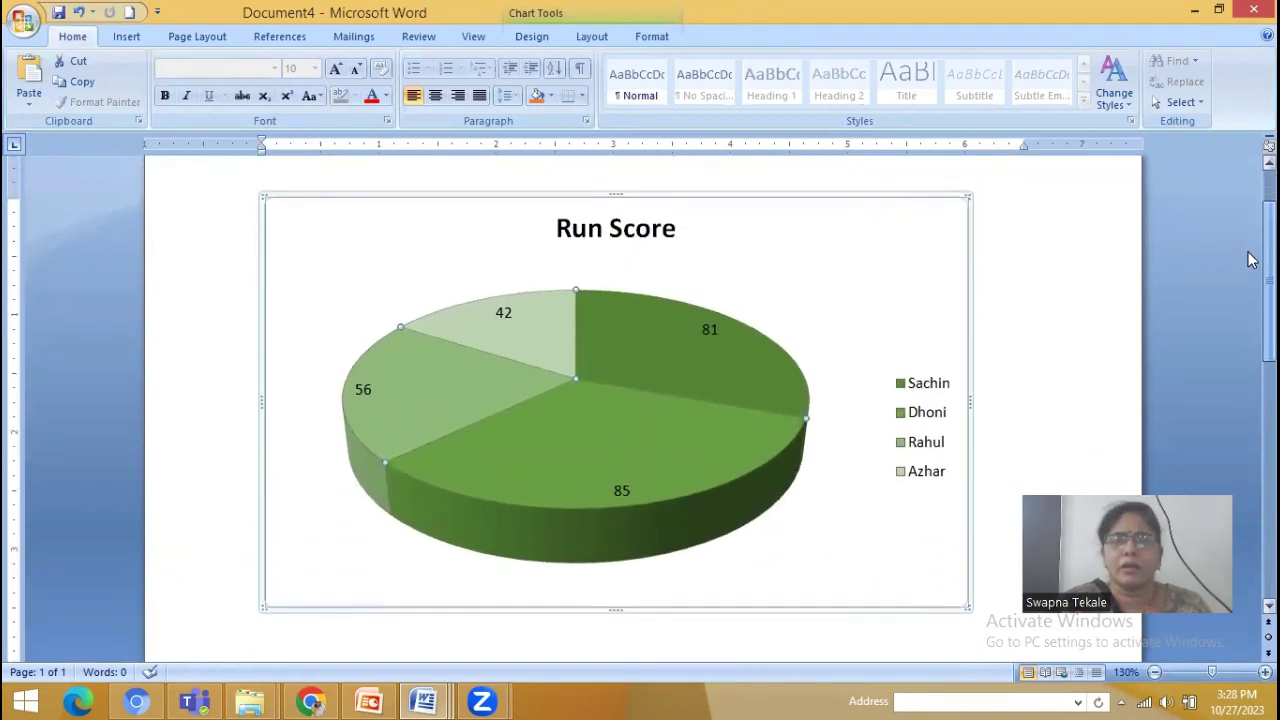
scroll(1250, 259, "up", 2)
scroll(1250, 240, "down", 2)
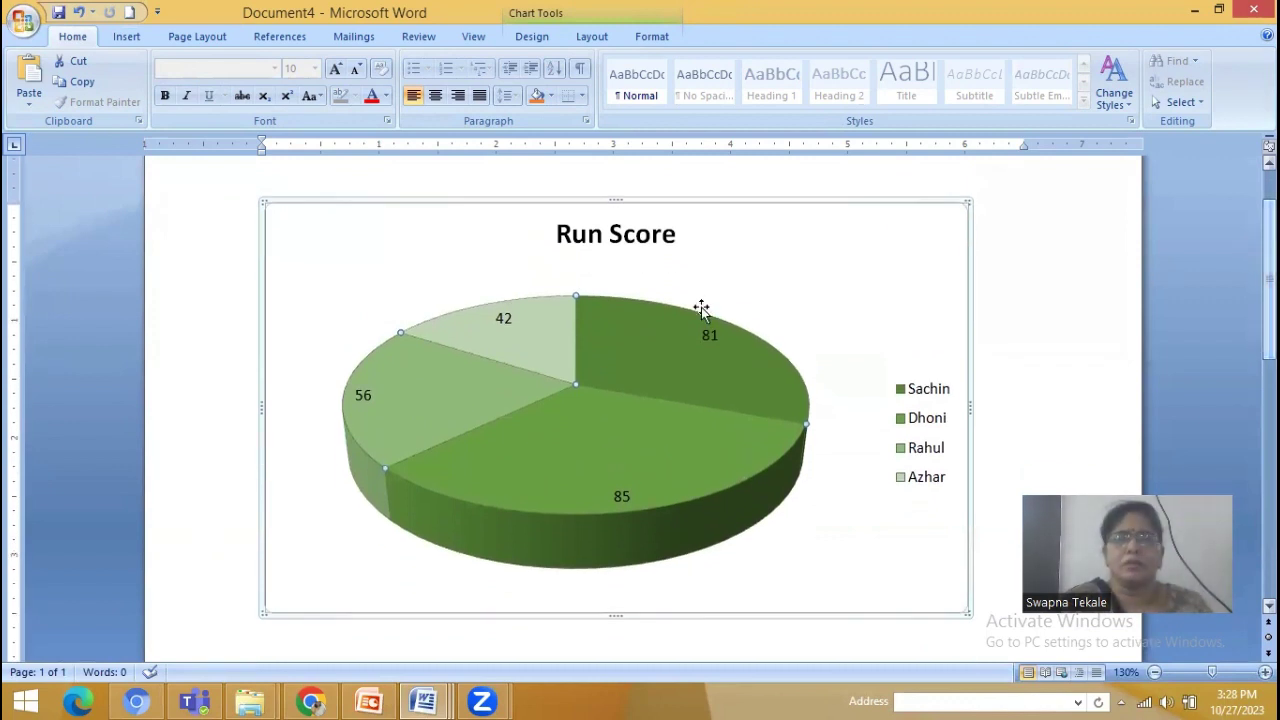
mouse_move(538, 362)
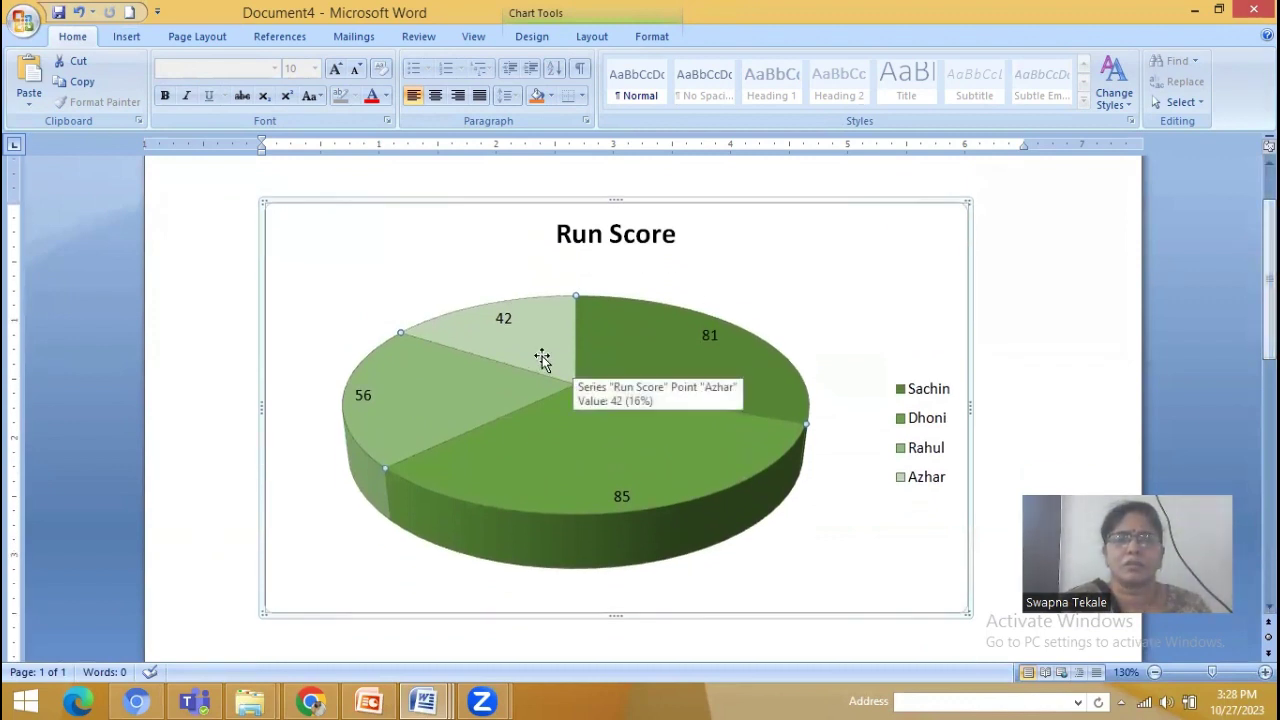
- Switch to the session_10 presentation in PowerPoint and review the Format Chart and Design Chart topics on slide 2
left_click(369, 702)
left_click_drag(368, 346, 520, 347)
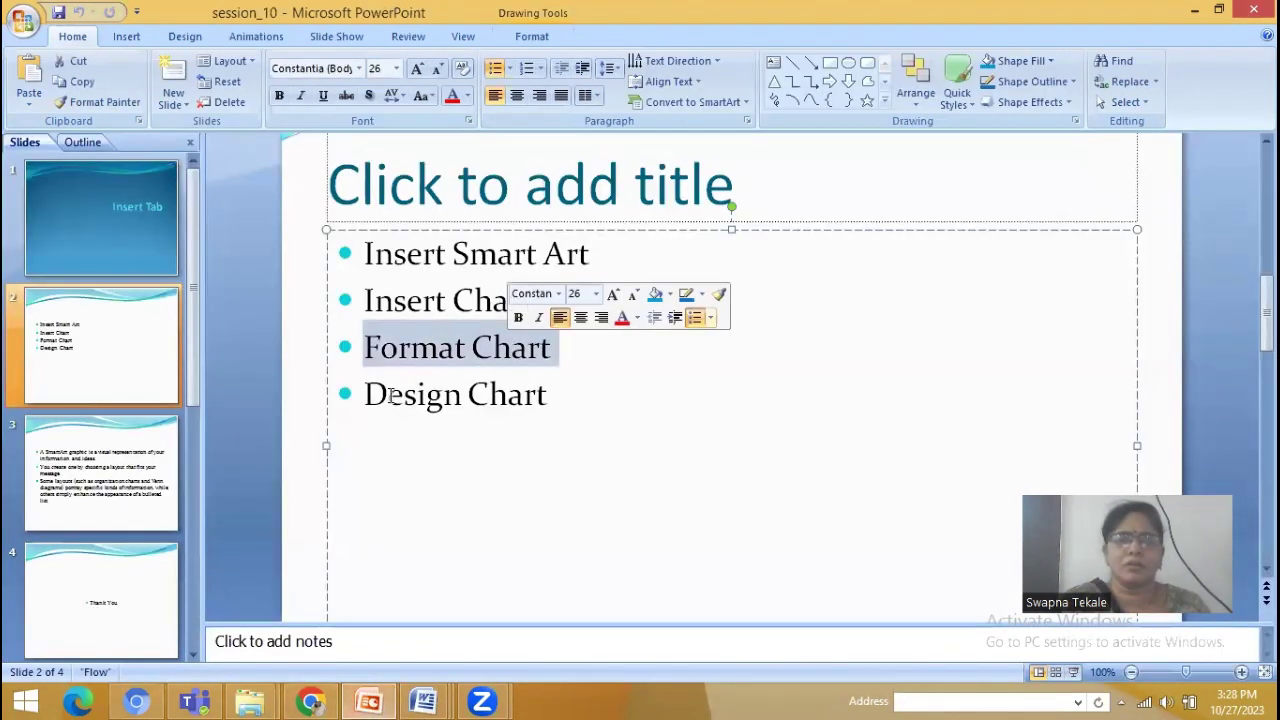
left_click_drag(368, 394, 522, 396)
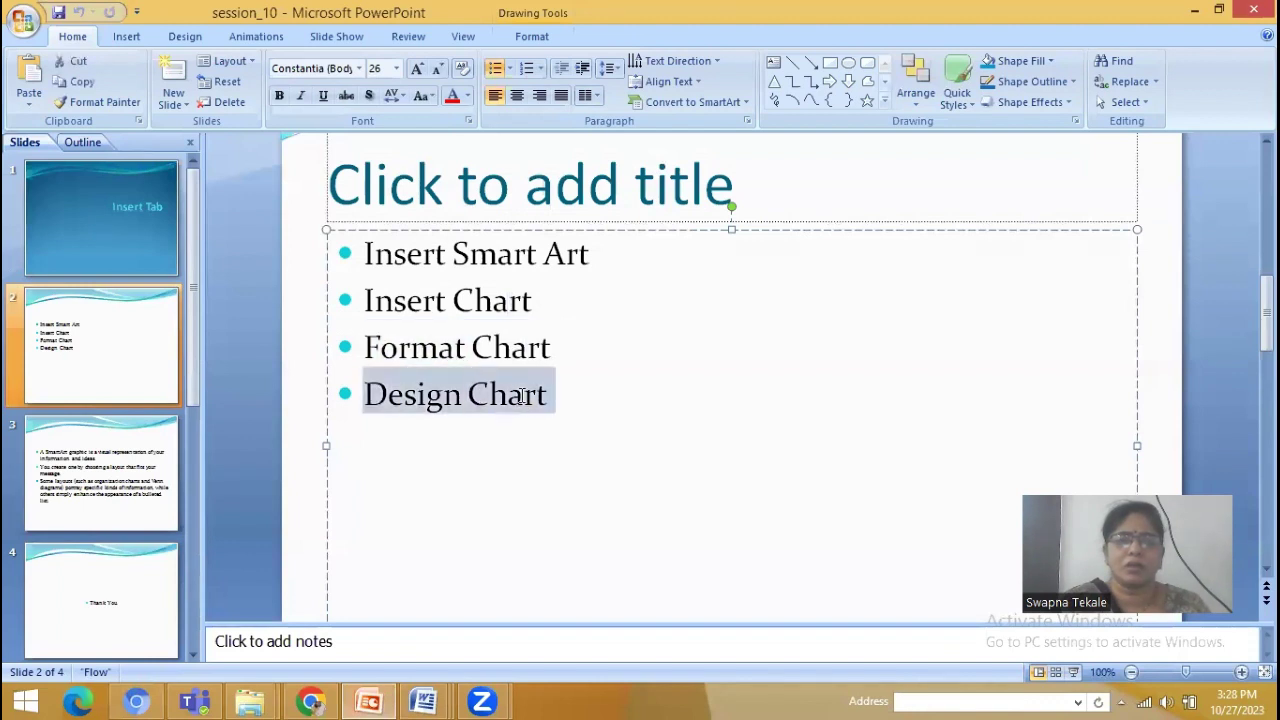
left_click(521, 464)
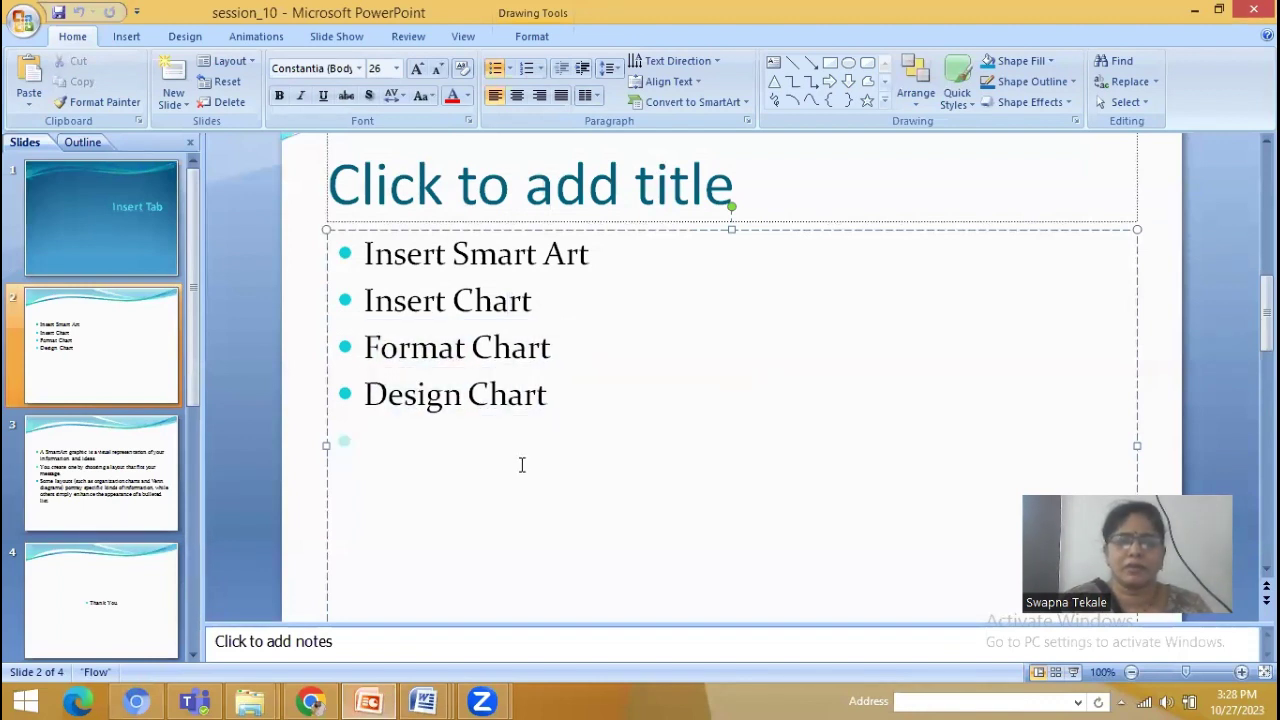